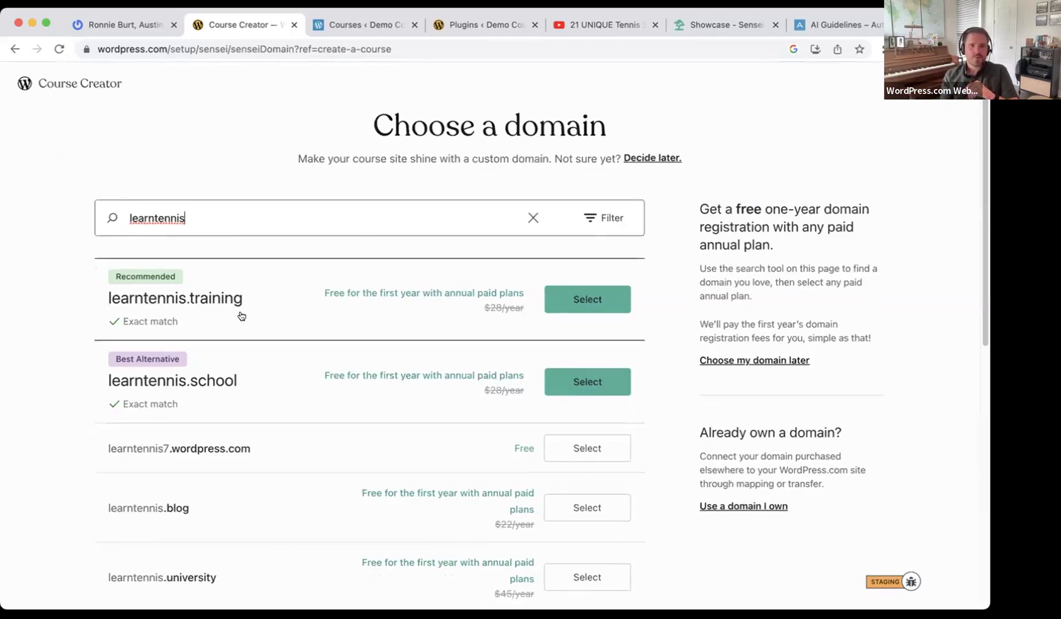
Review the suggested domains for learntennis, comparing their extensions and yearly prices.
scroll(263, 391, down, 5)
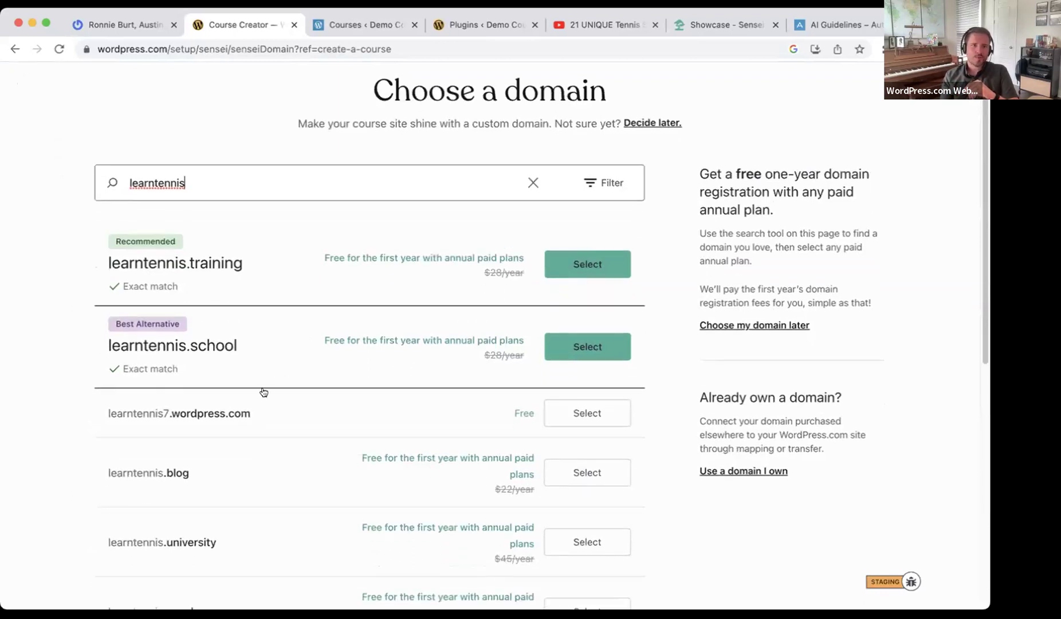
scroll(218, 427, down, 6)
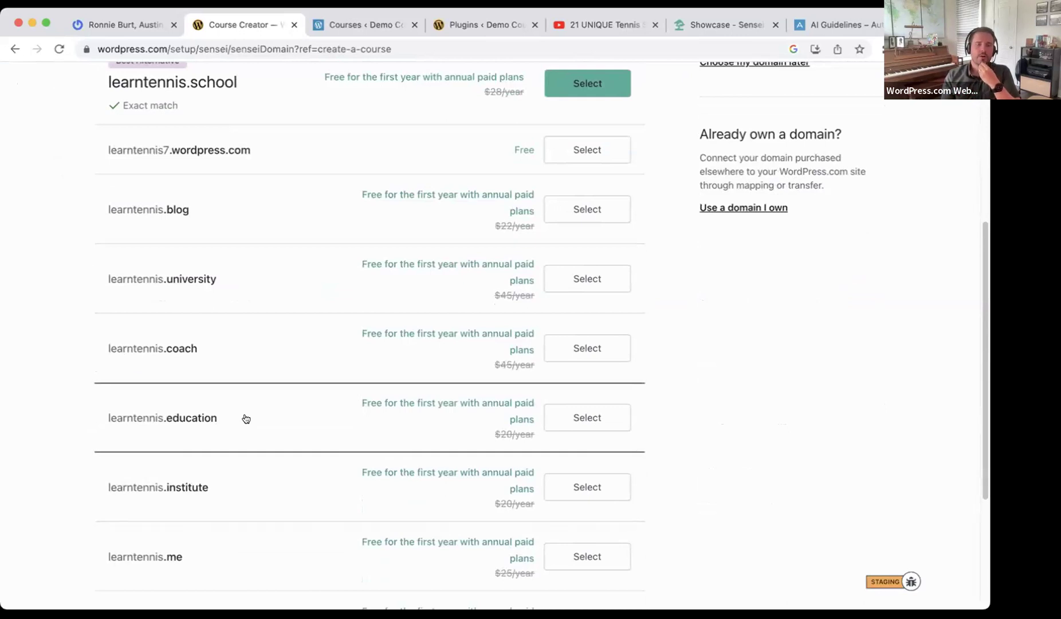
scroll(245, 419, up, 3)
scroll(246, 420, up, 8)
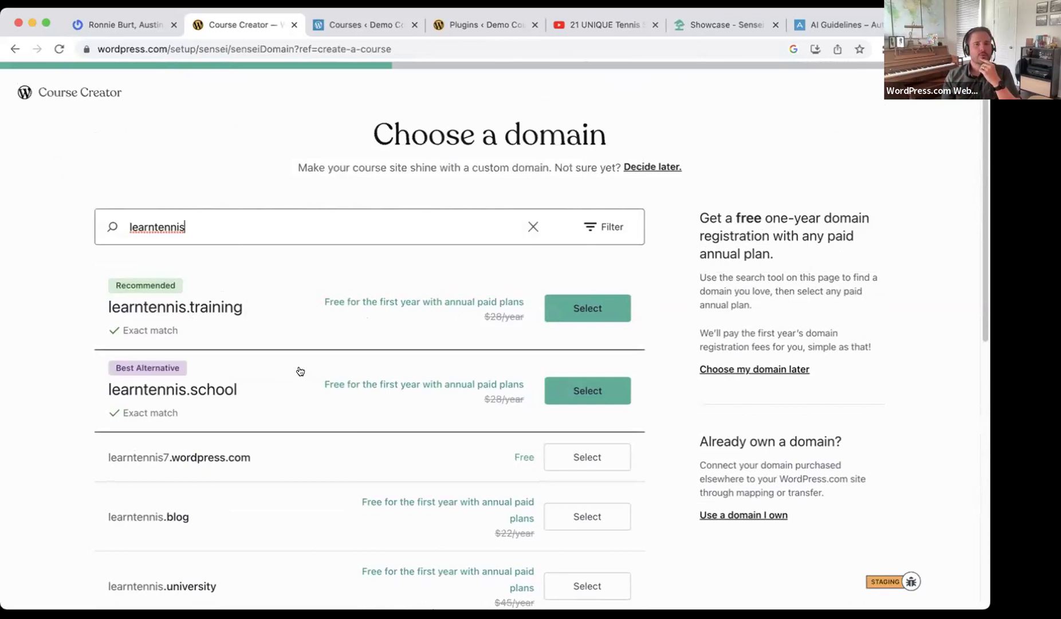
scroll(298, 371, down, 4)
scroll(299, 371, up, 1)
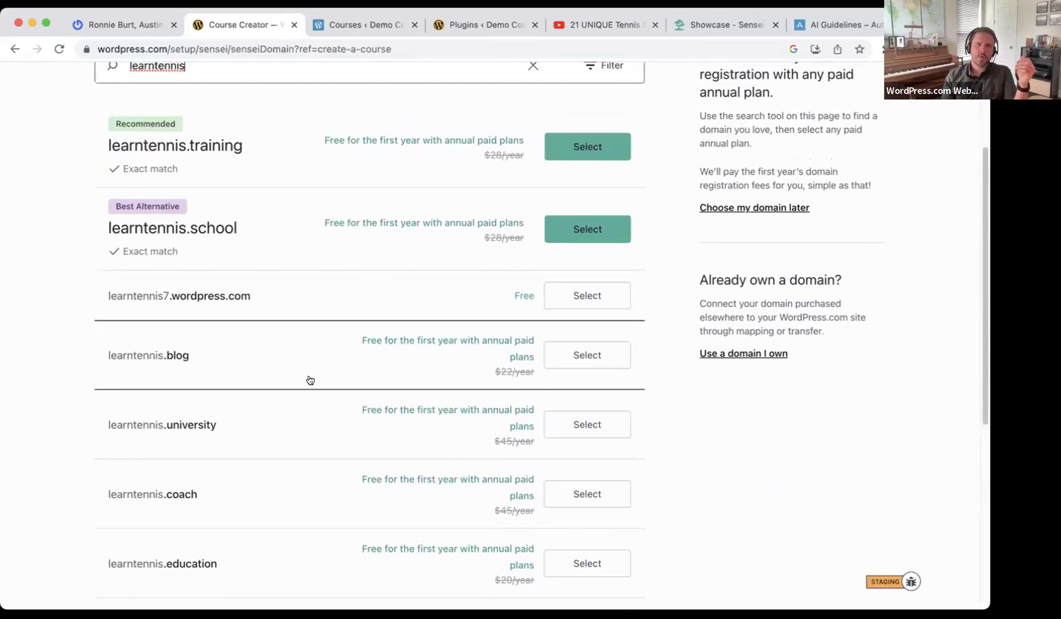
scroll(308, 378, down, 1)
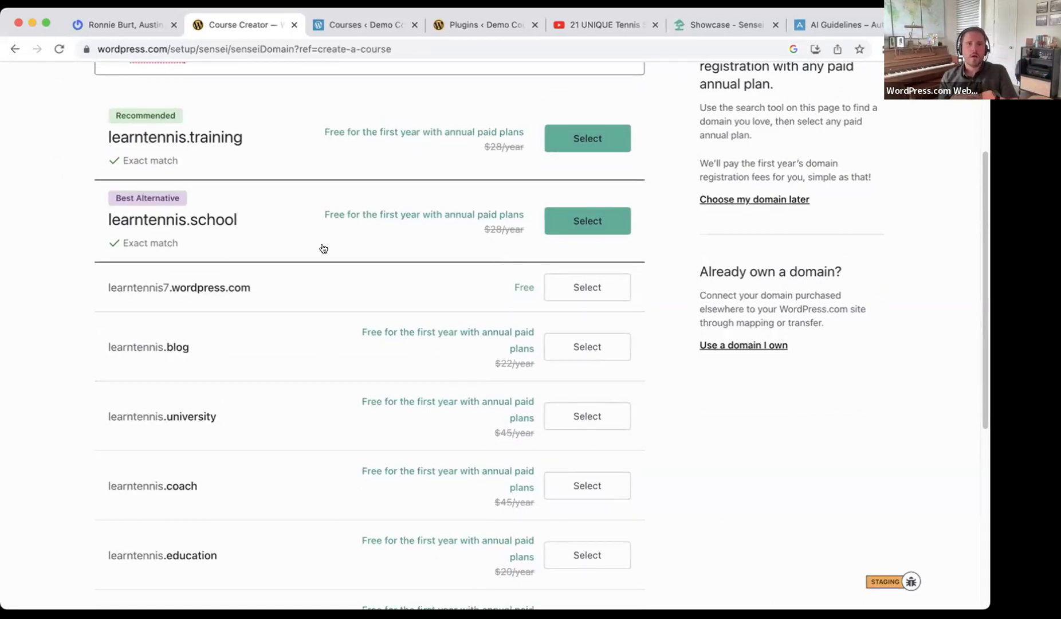
scroll(319, 246, up, 5)
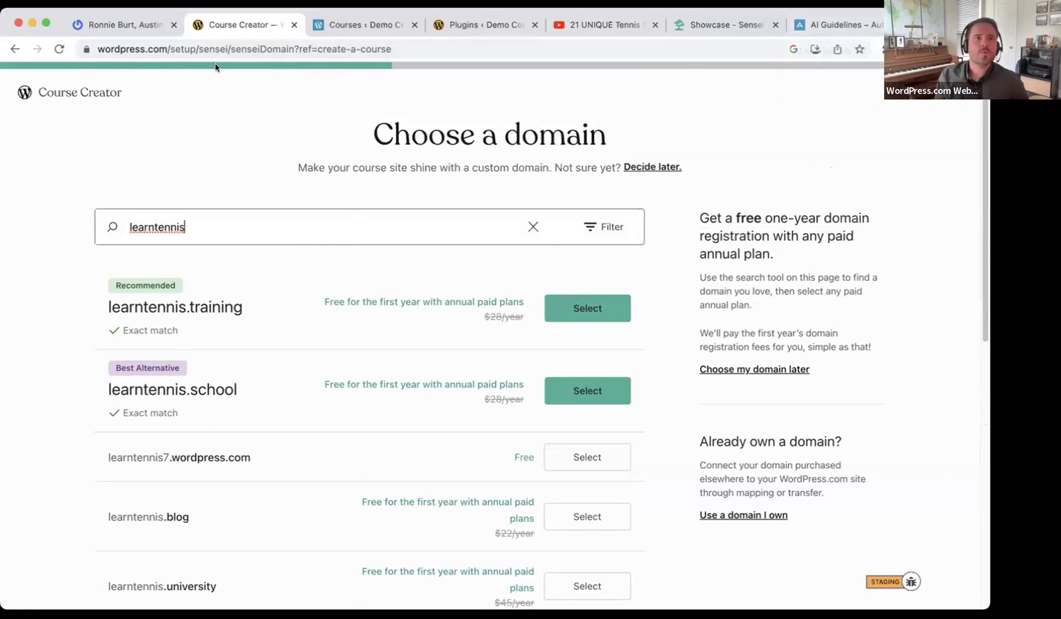
Choose the free learntennis7.wordpress.com address as the course site's domain.
click(173, 24)
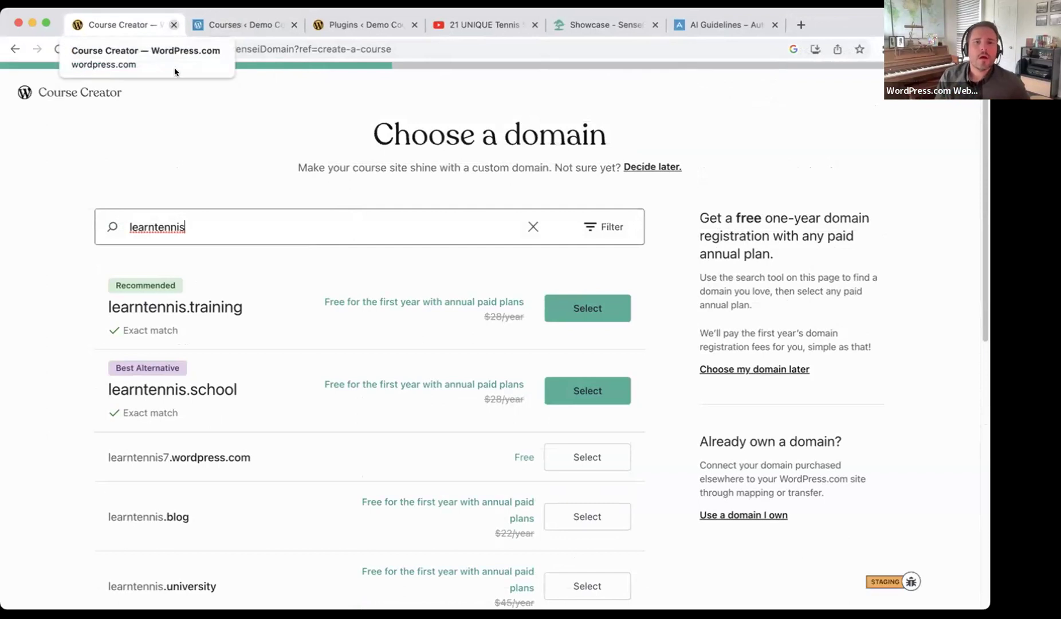
scroll(329, 296, down, 10)
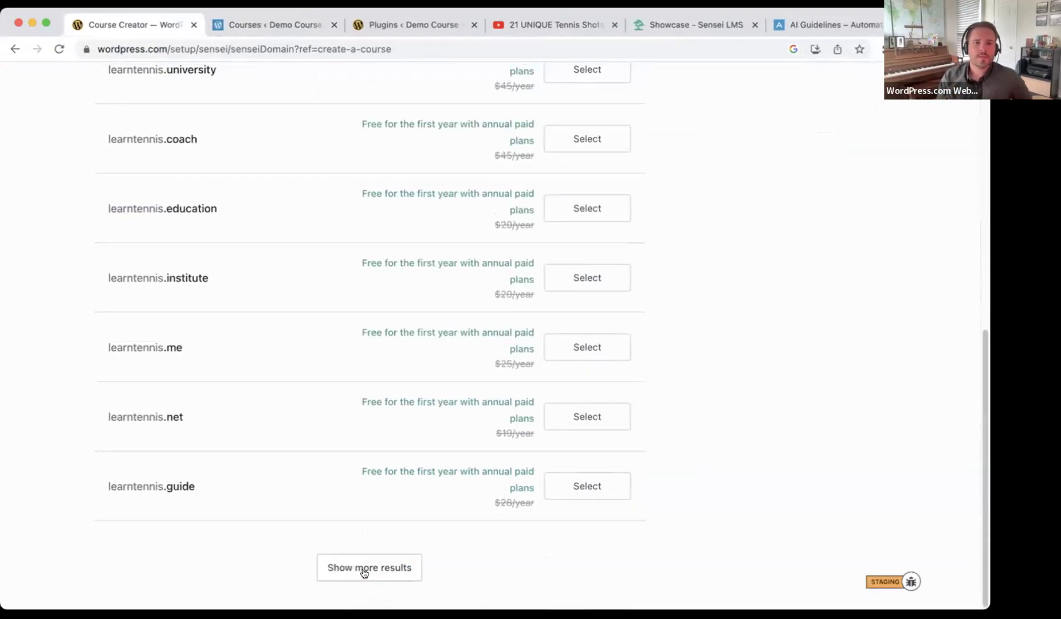
scroll(386, 493, up, 7)
scroll(387, 493, down, 7)
scroll(423, 485, up, 9)
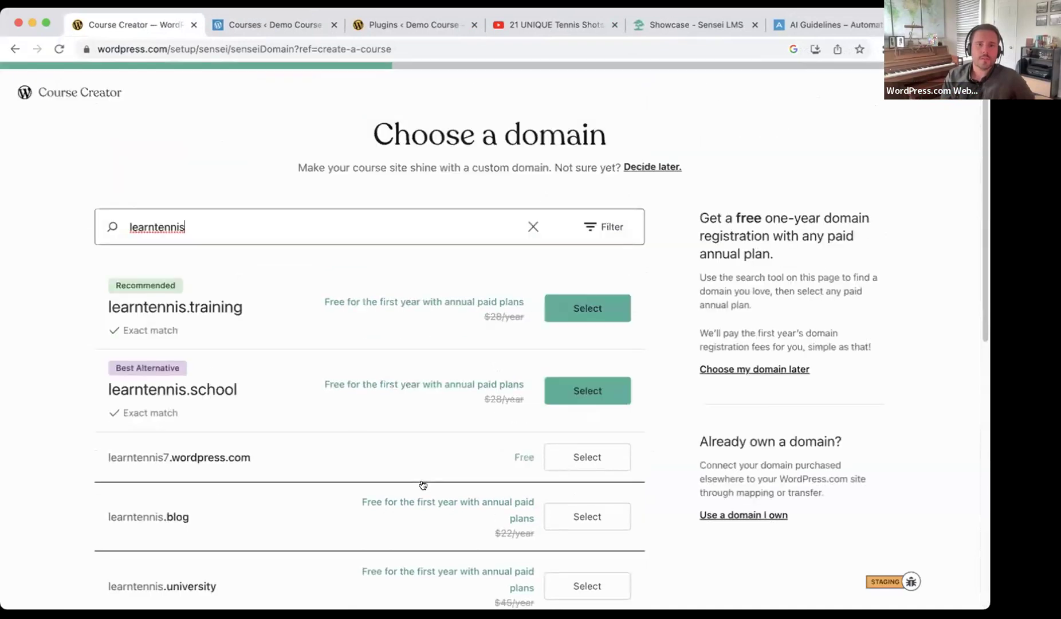
click(588, 454)
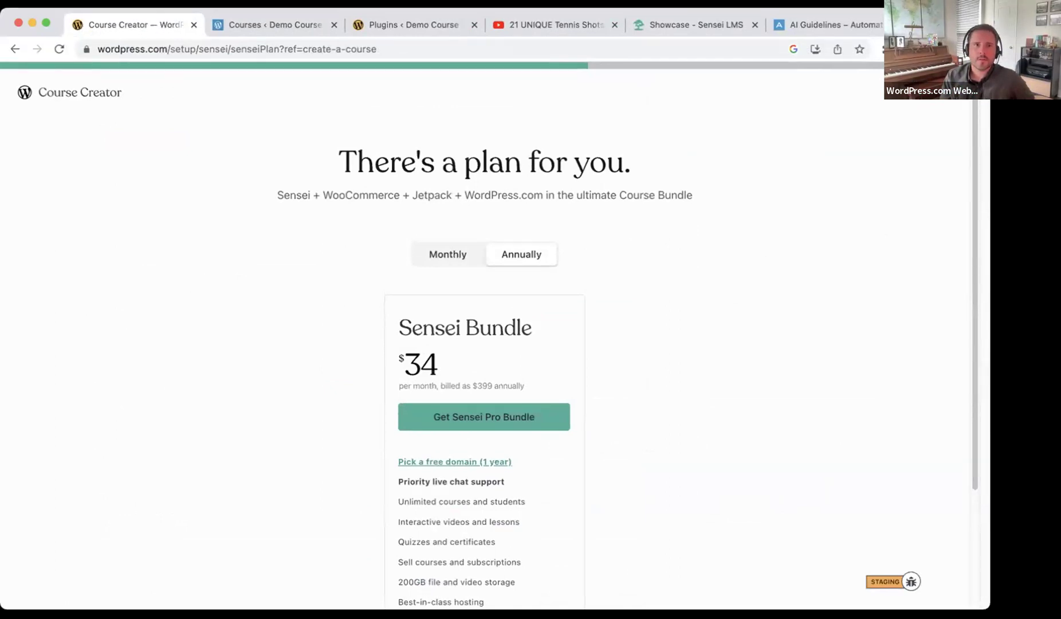
Leave the Course Creator setup for the demo site's Courses page and examine the Sensei LMS admin sections.
click(193, 47)
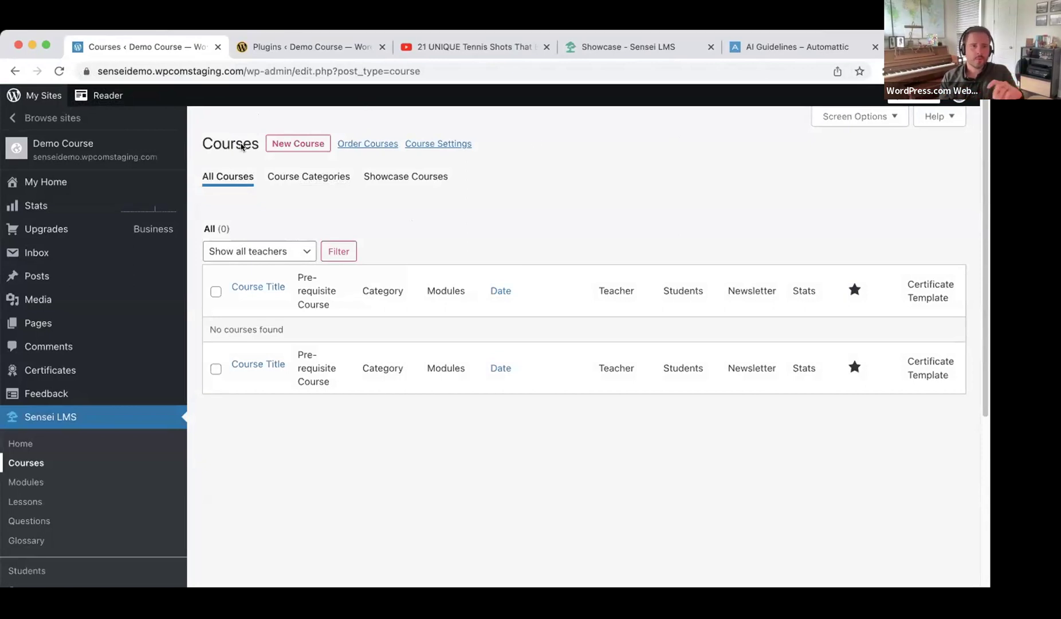
scroll(118, 254, down, 8)
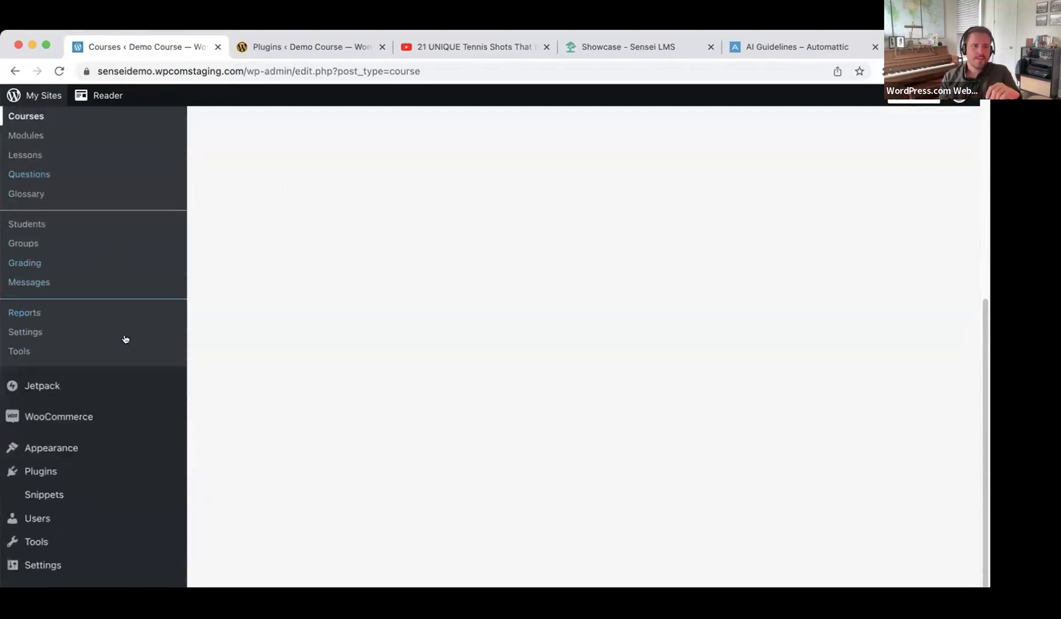
scroll(124, 338, up, 6)
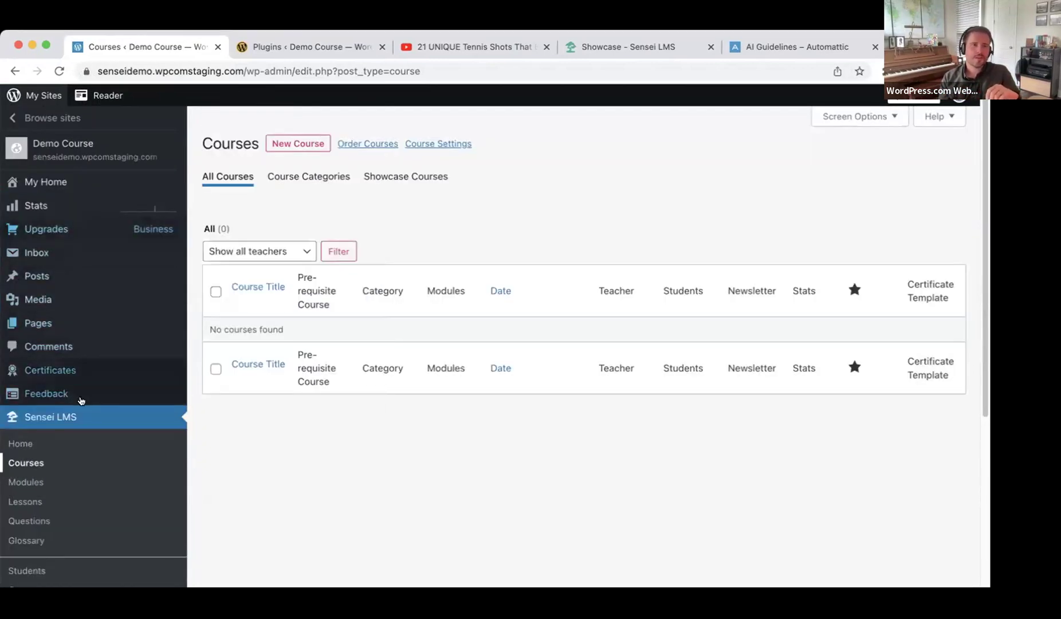
scroll(81, 402, down, 8)
scroll(81, 398, up, 5)
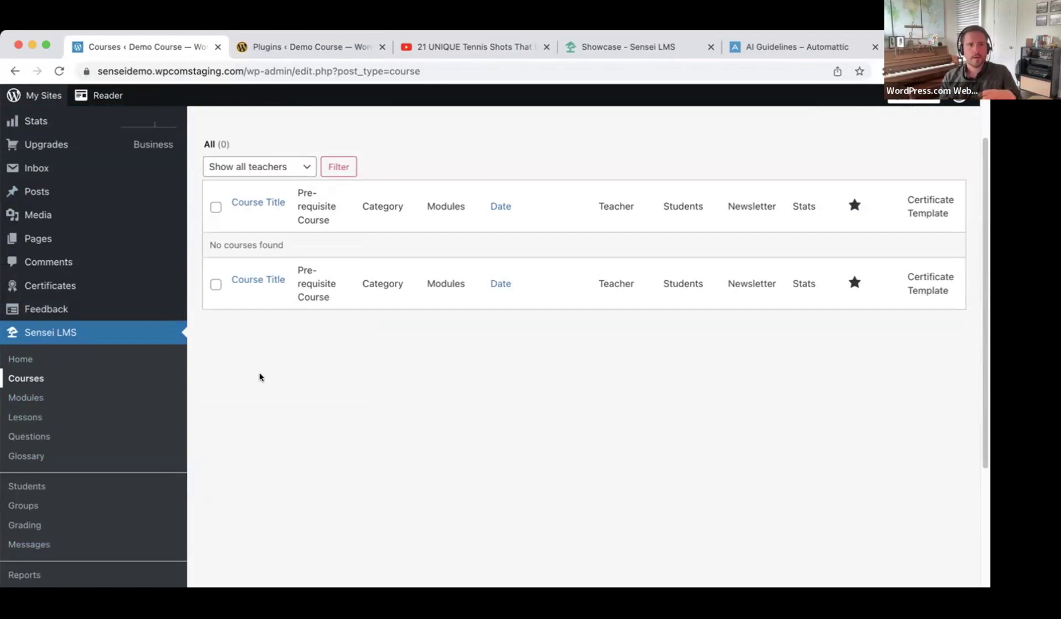
click(120, 331)
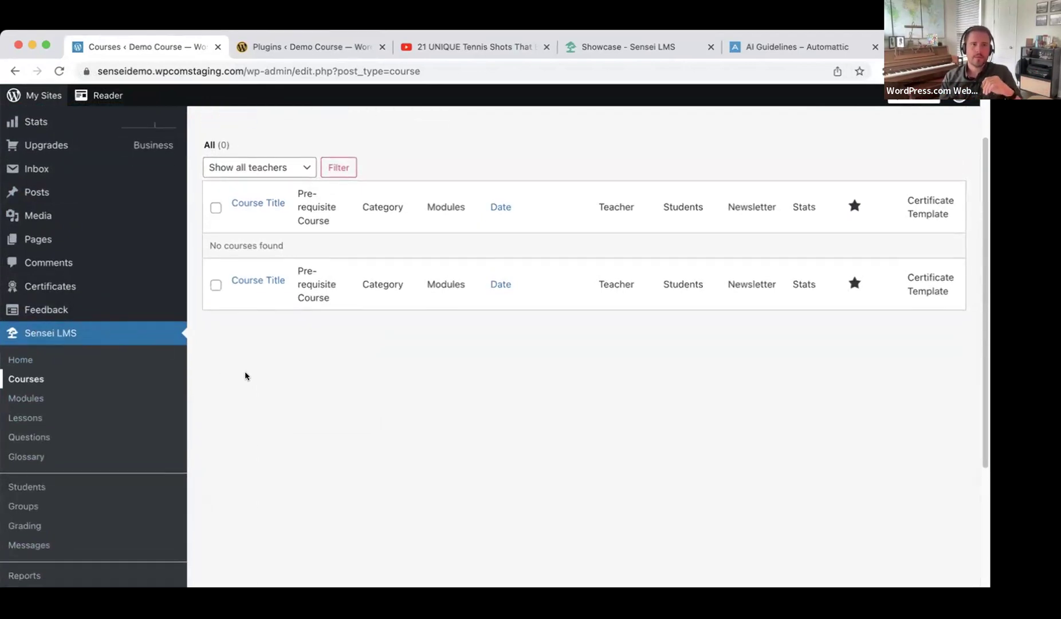
scroll(244, 373, up, 3)
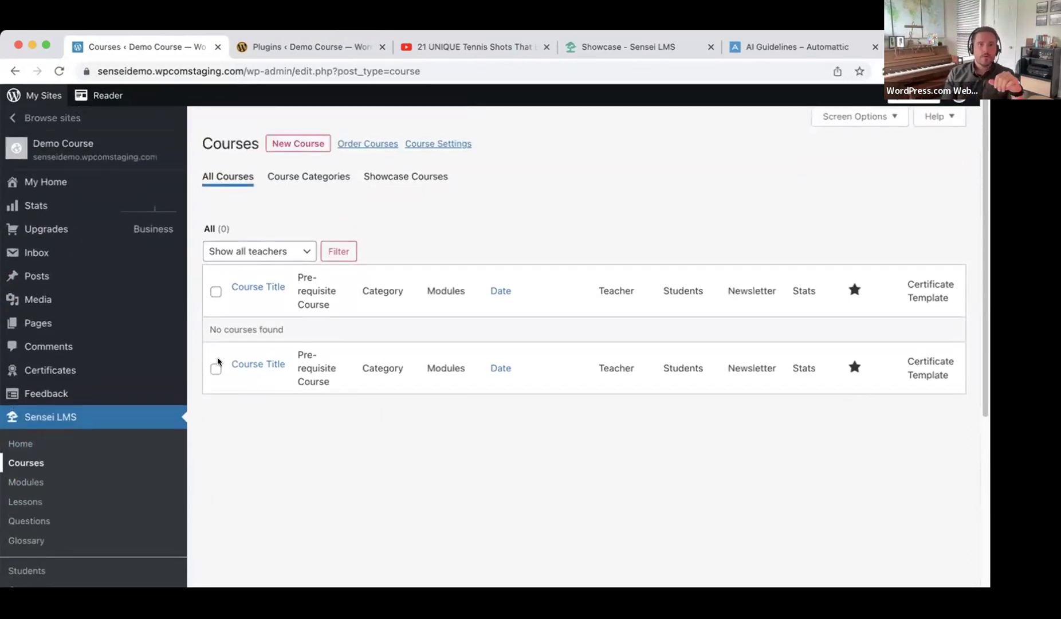
Create a new course titled "Intro To Tennis" with the description "The basics of the game of tennis." and continue to the layout choice.
click(29, 465)
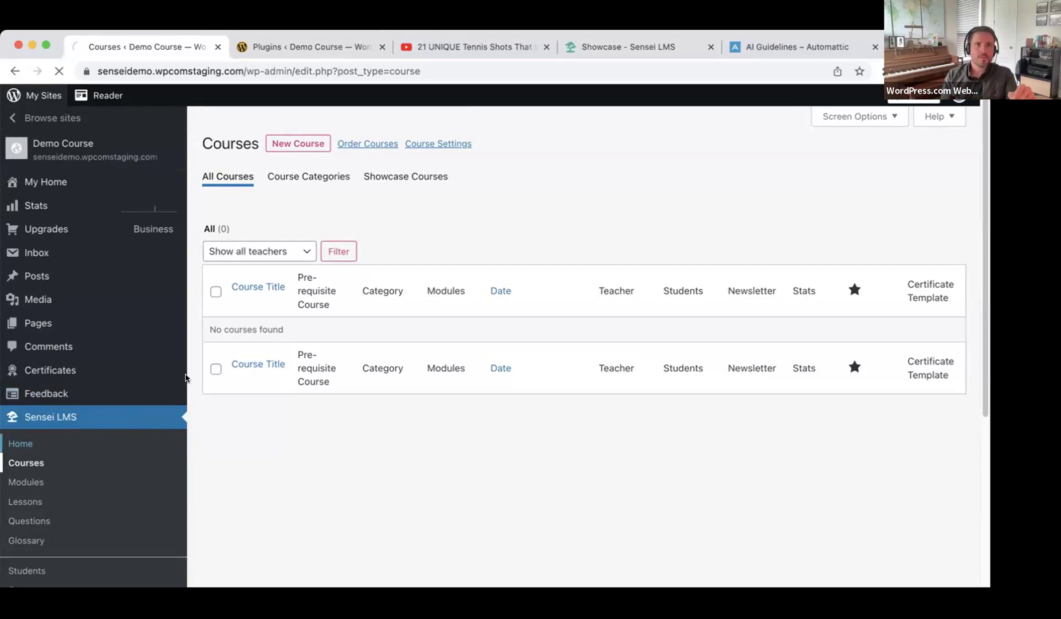
click(298, 143)
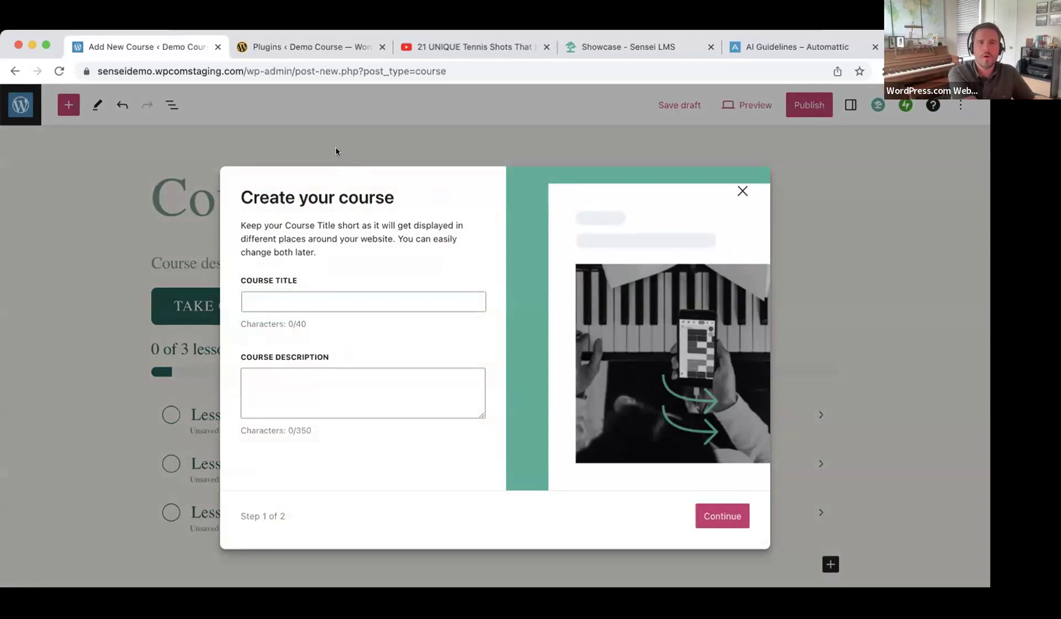
click(321, 300)
text(Intro )
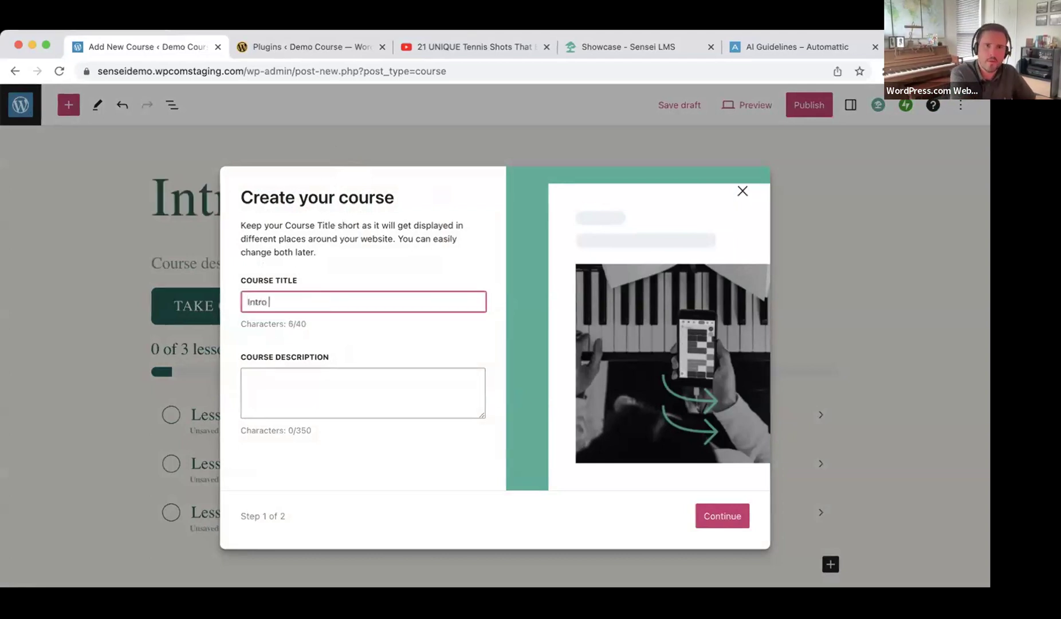
text(To Tennis)
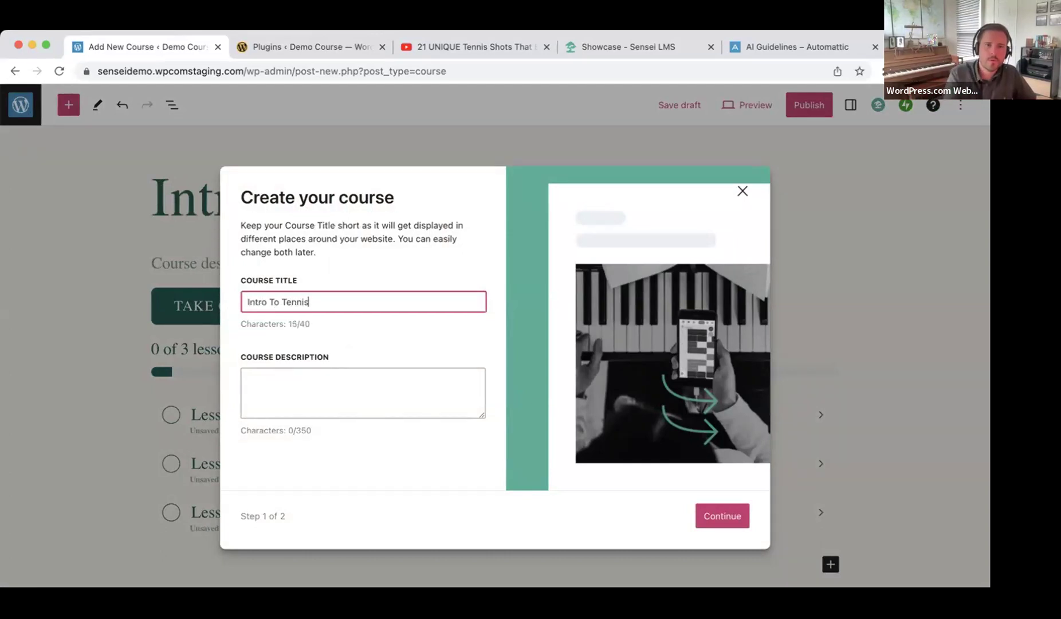
click(350, 375)
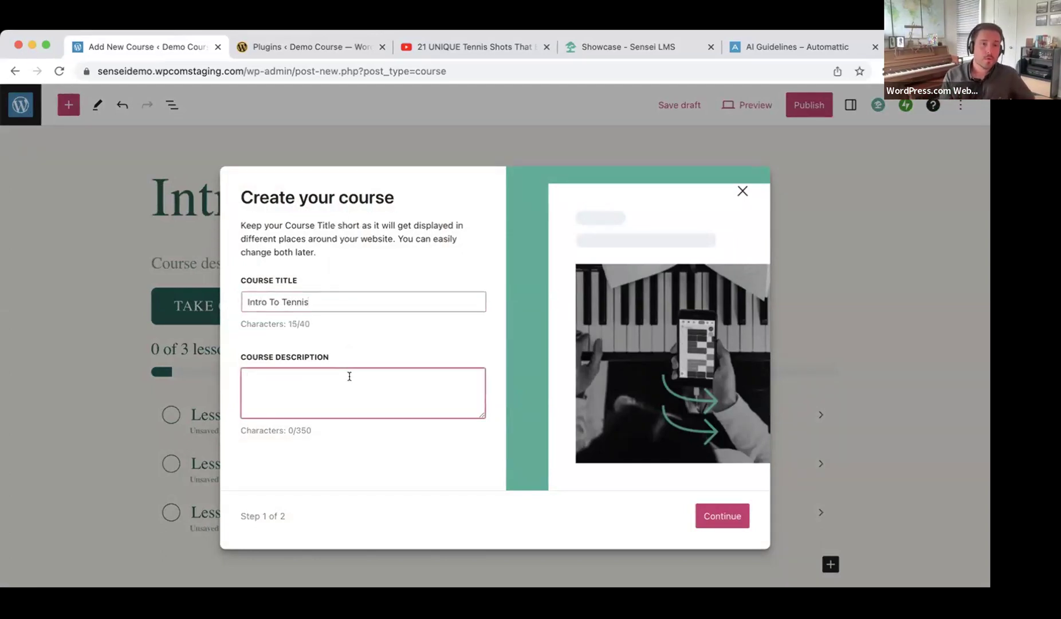
text(The basic s of t)
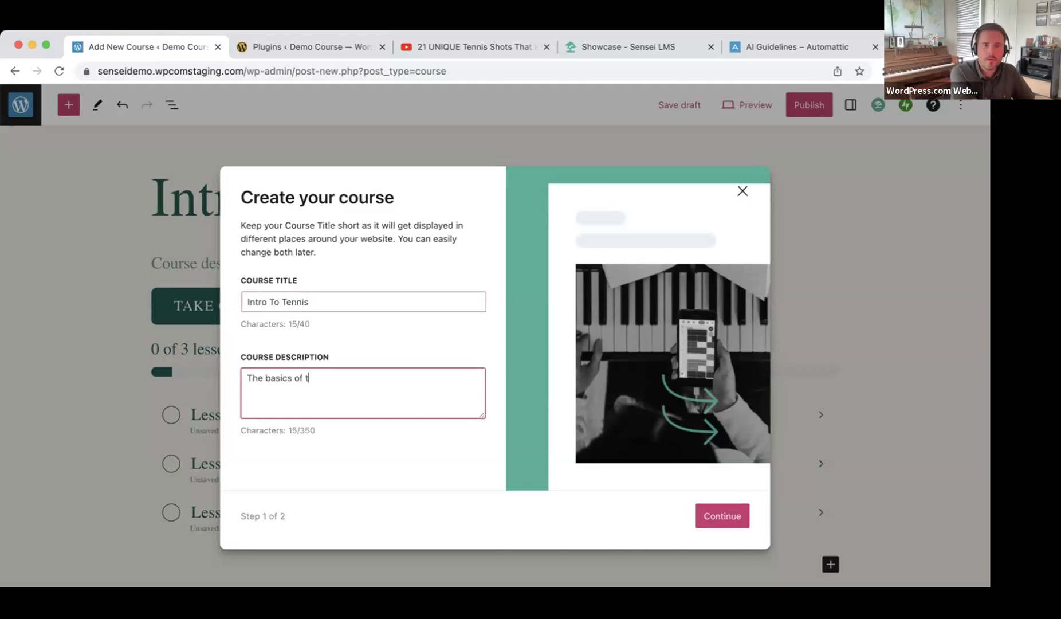
text(he game of tennis.)
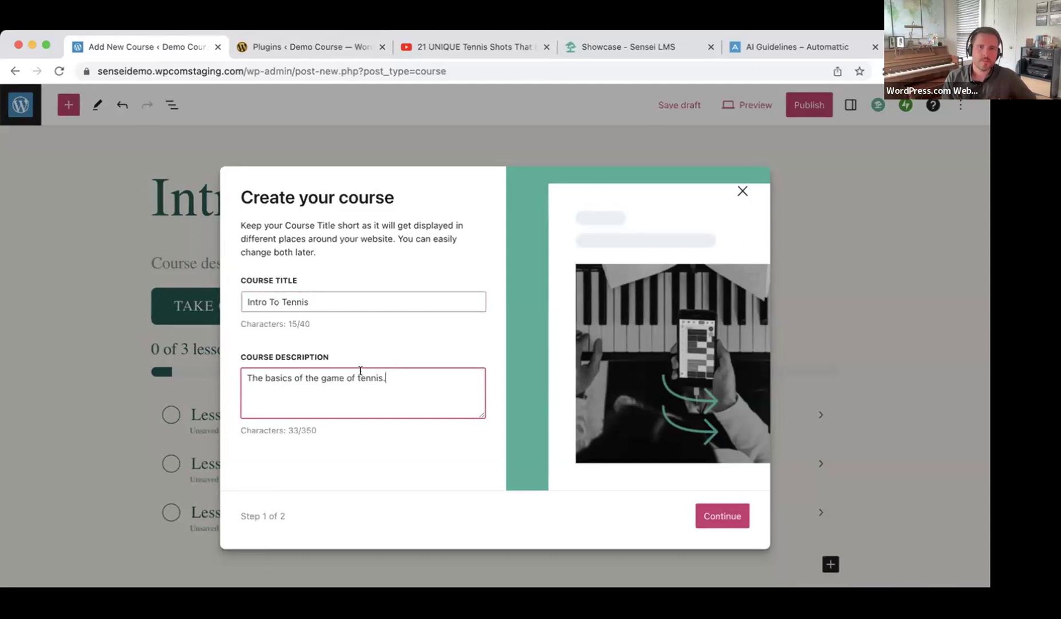
click(727, 524)
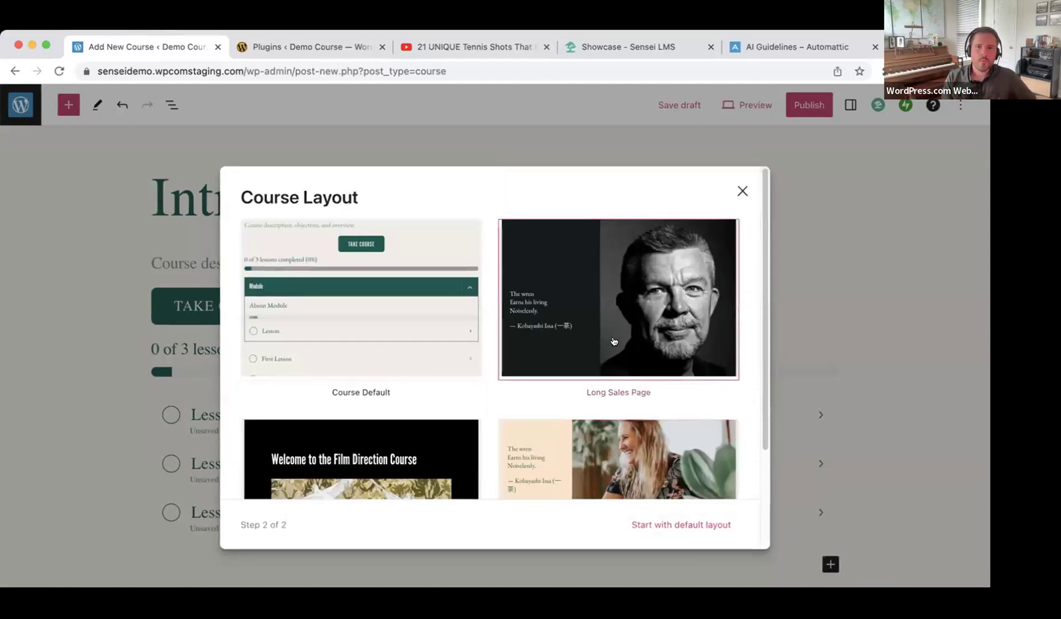
Look through the available course layouts and apply the Course Default layout to the new course.
scroll(609, 344, down, 4)
scroll(610, 343, up, 4)
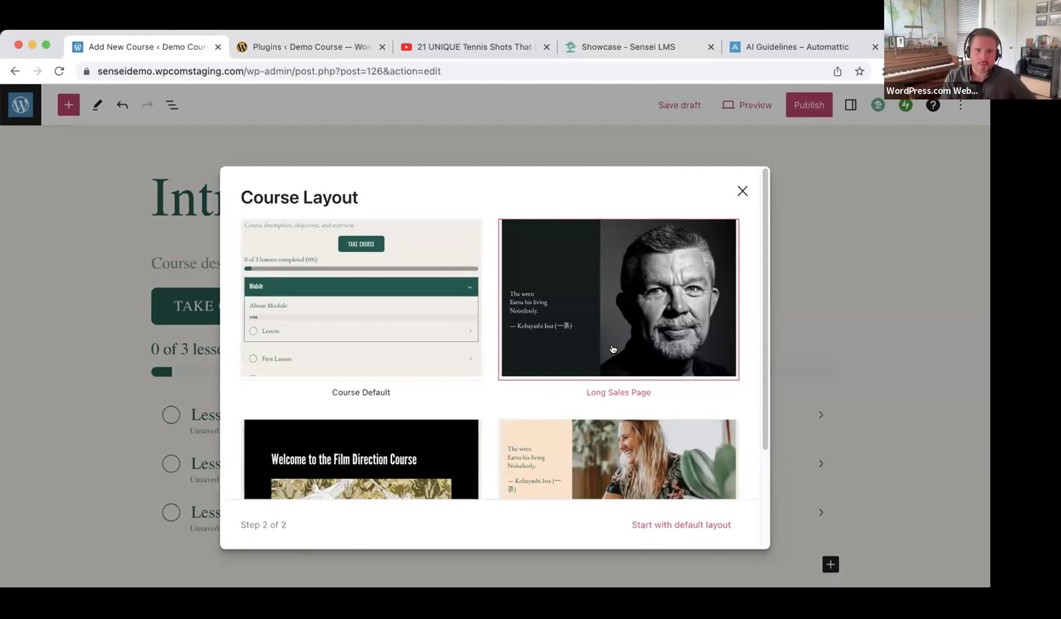
scroll(608, 338, down, 1)
scroll(603, 331, up, 1)
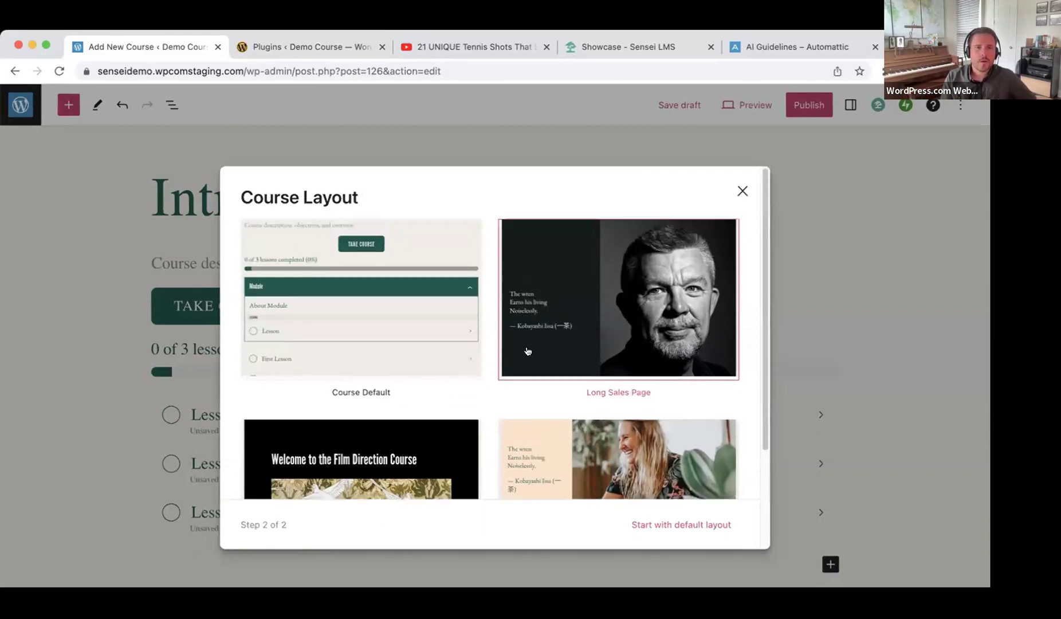
click(422, 243)
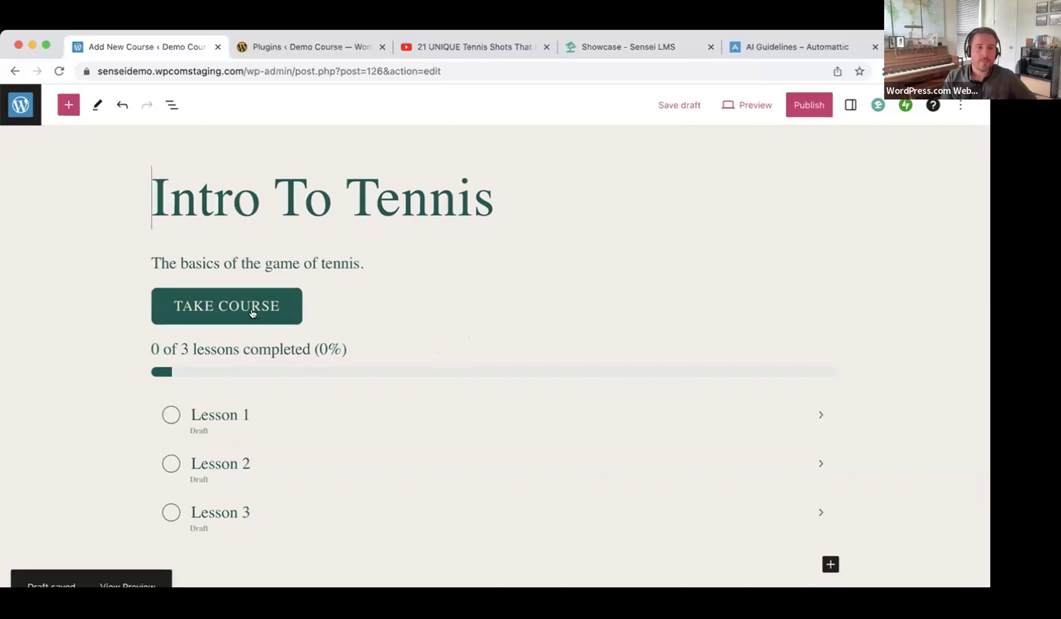
View the site navigation for the course being edited, and return to the course editor.
mouse_move(379, 277)
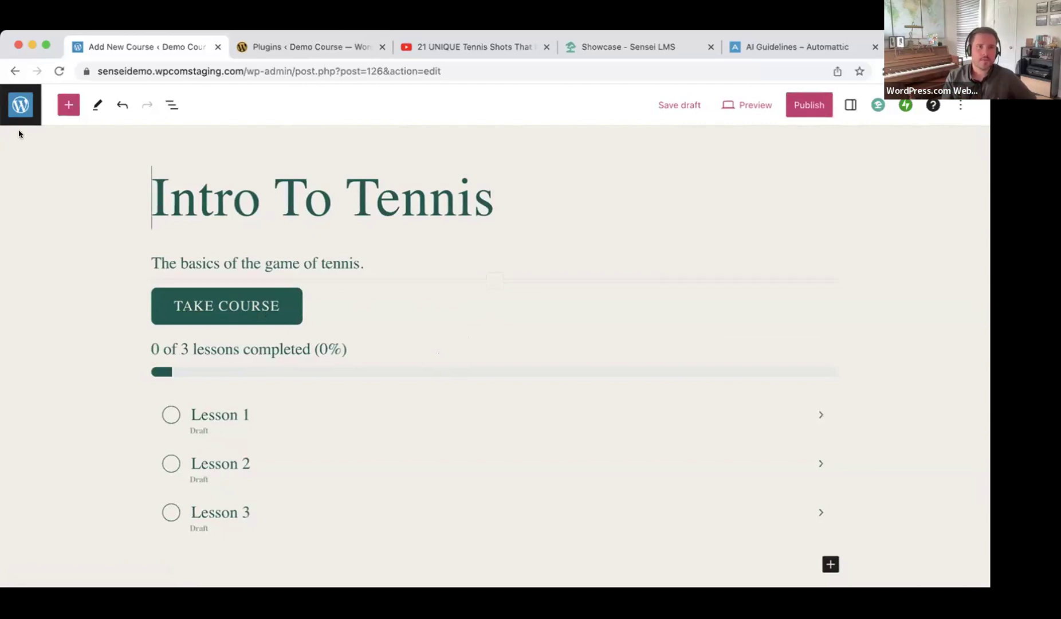
click(21, 113)
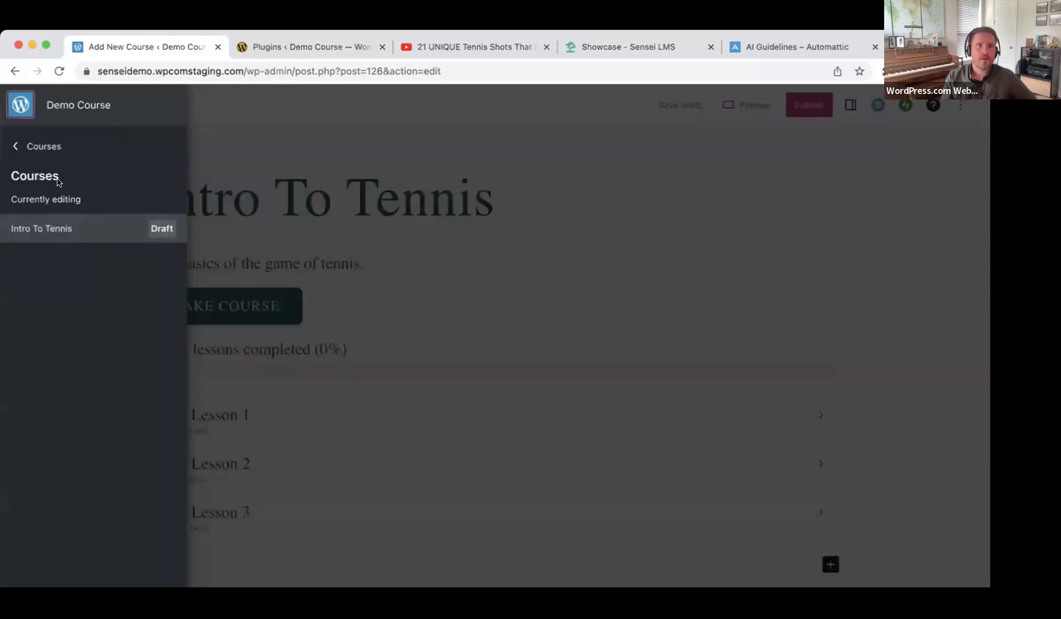
click(655, 251)
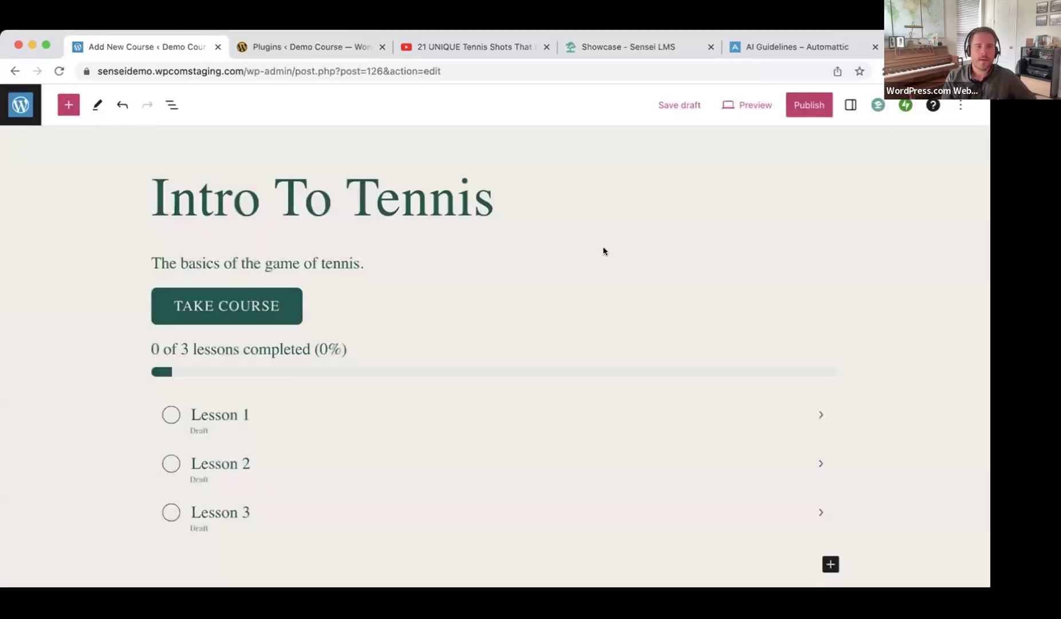
click(299, 404)
click(235, 413)
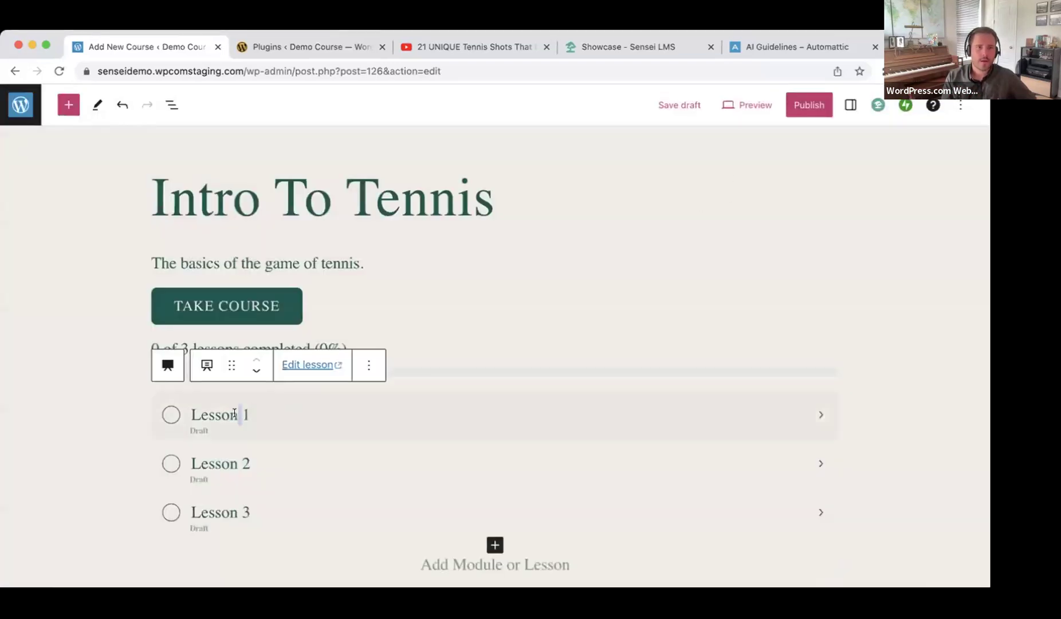
double_click(196, 411)
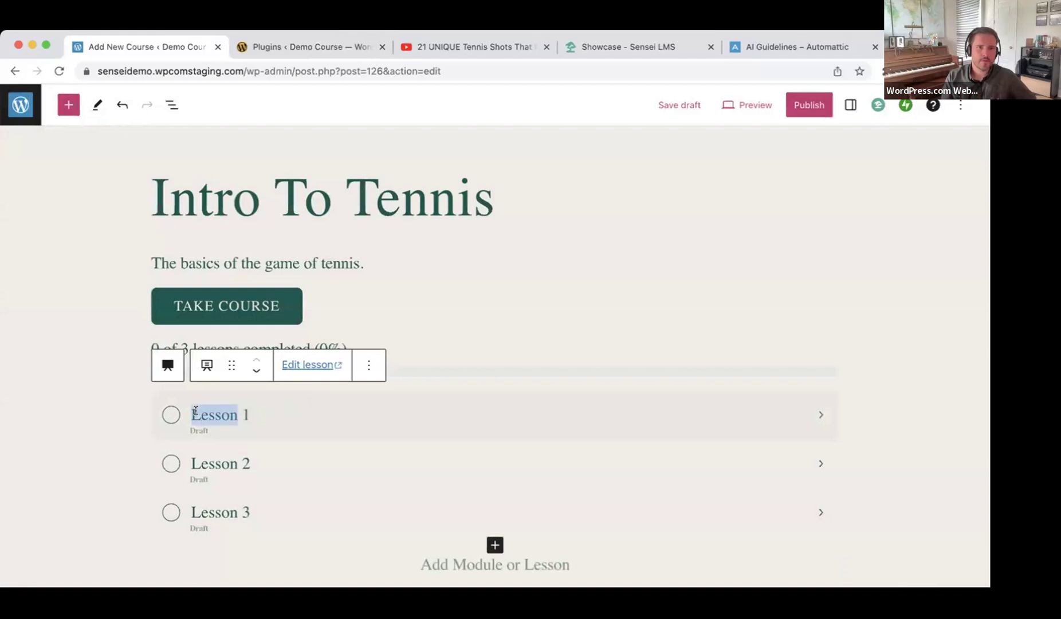
click(192, 410)
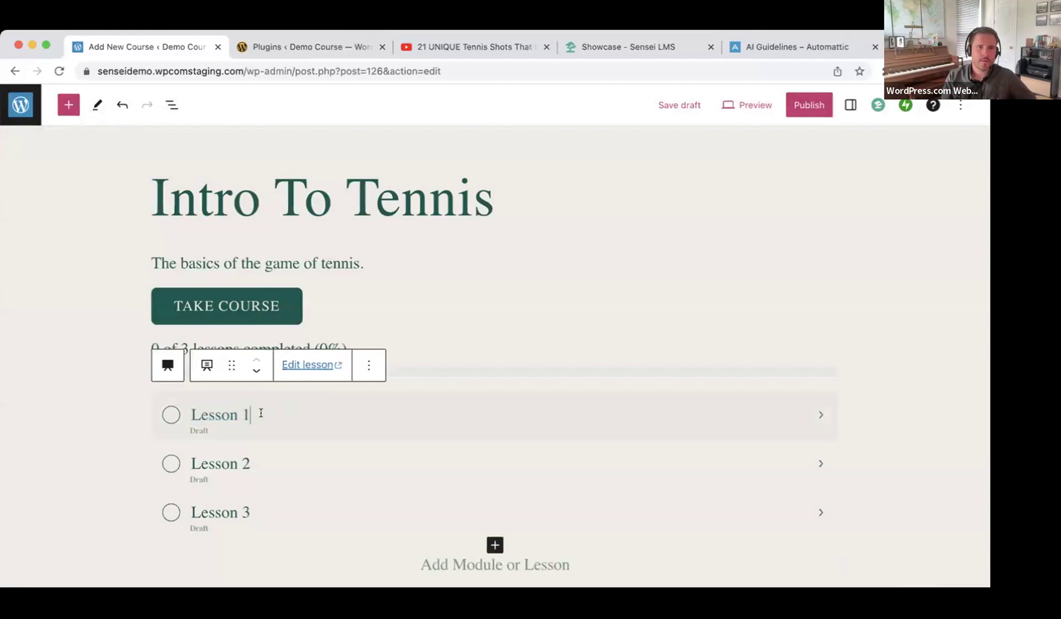
click(499, 309)
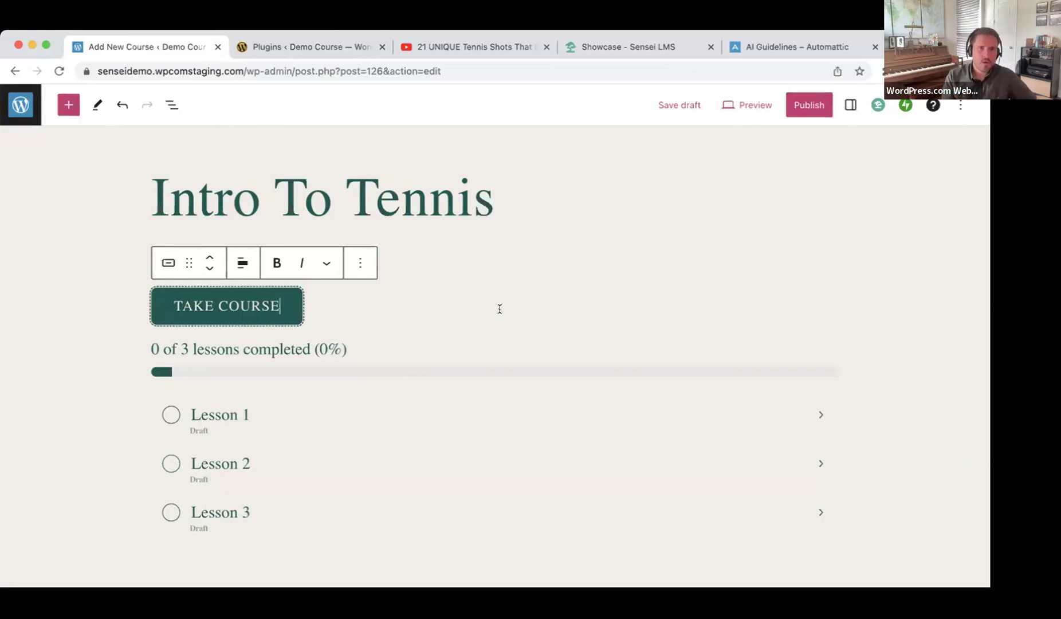
Rename Lesson 1 in the course outline as "History of the Game".
click(239, 409)
drag(266, 408, 192, 405)
mouse_move(684, 381)
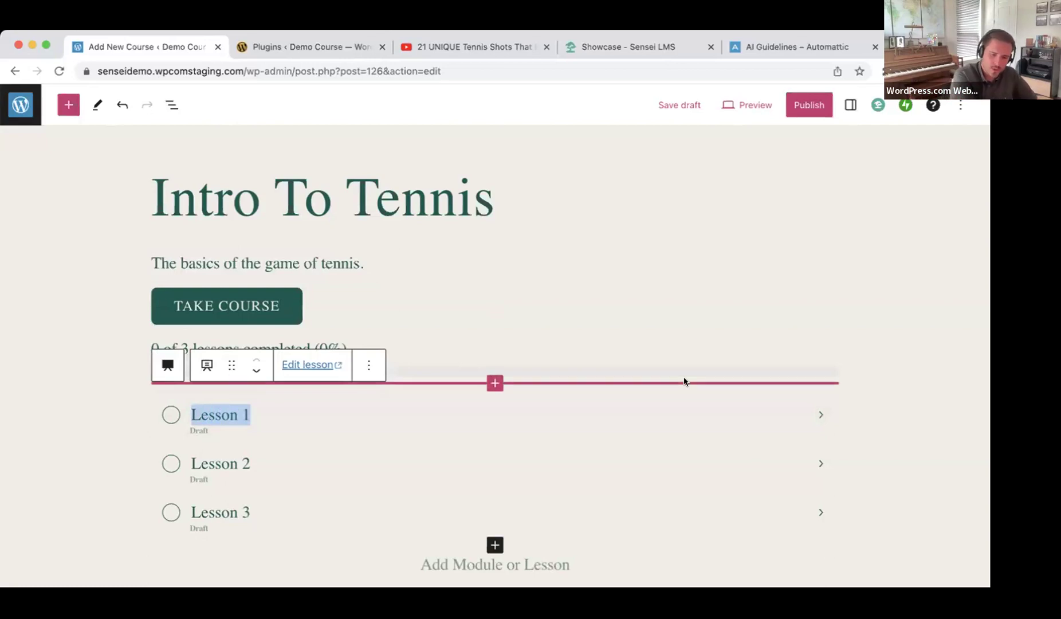
text(History)
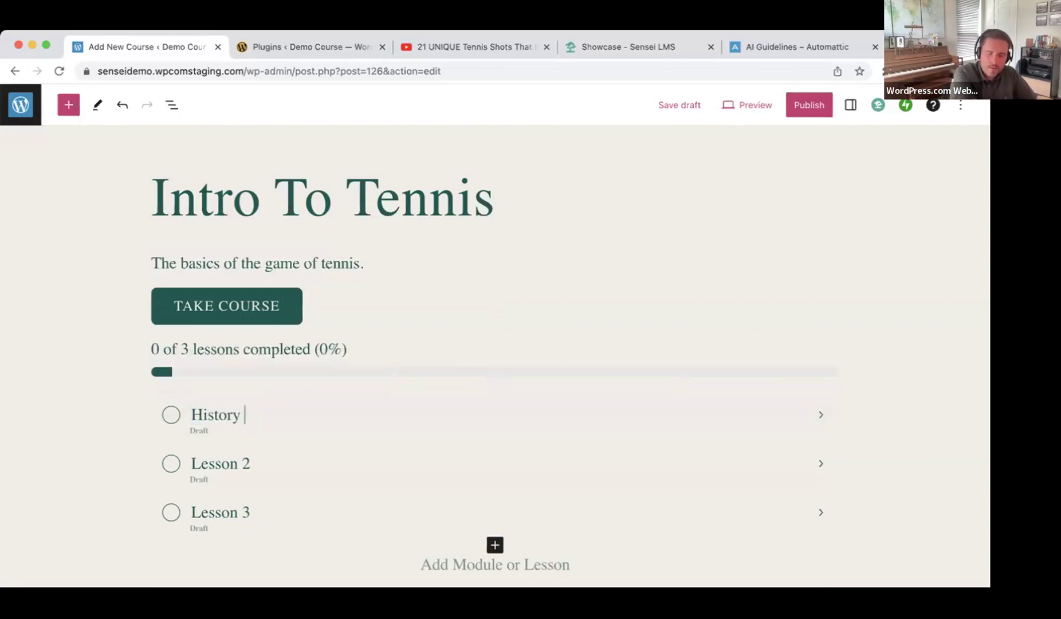
text( of the Game)
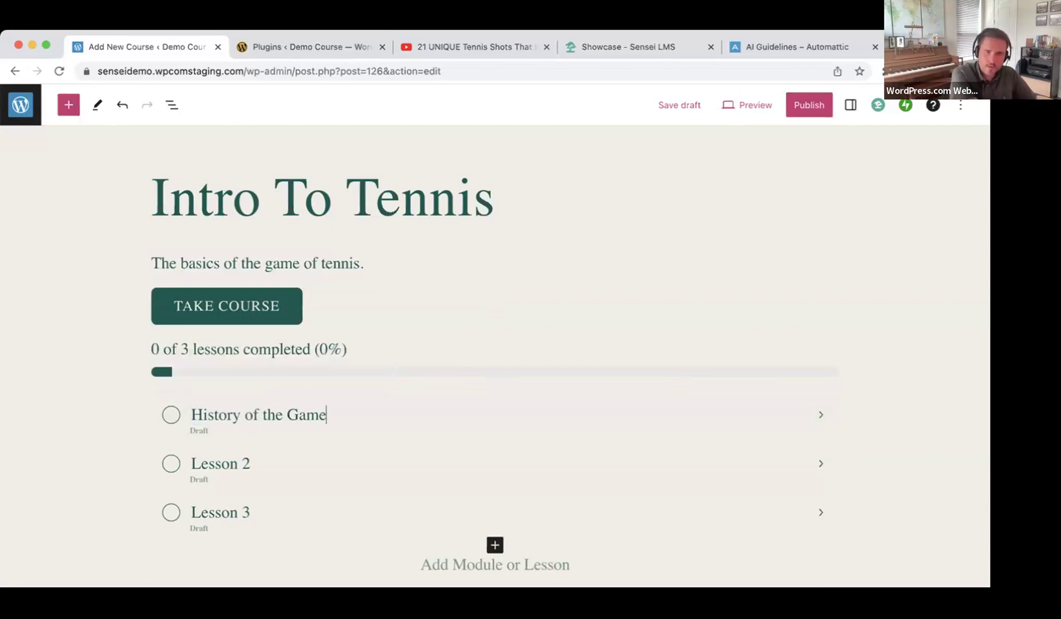
Rename Lesson 2 as "The Court" and Lesson 3 as "Rocket Grips" in the course outline.
click(247, 457)
triple_click(251, 455)
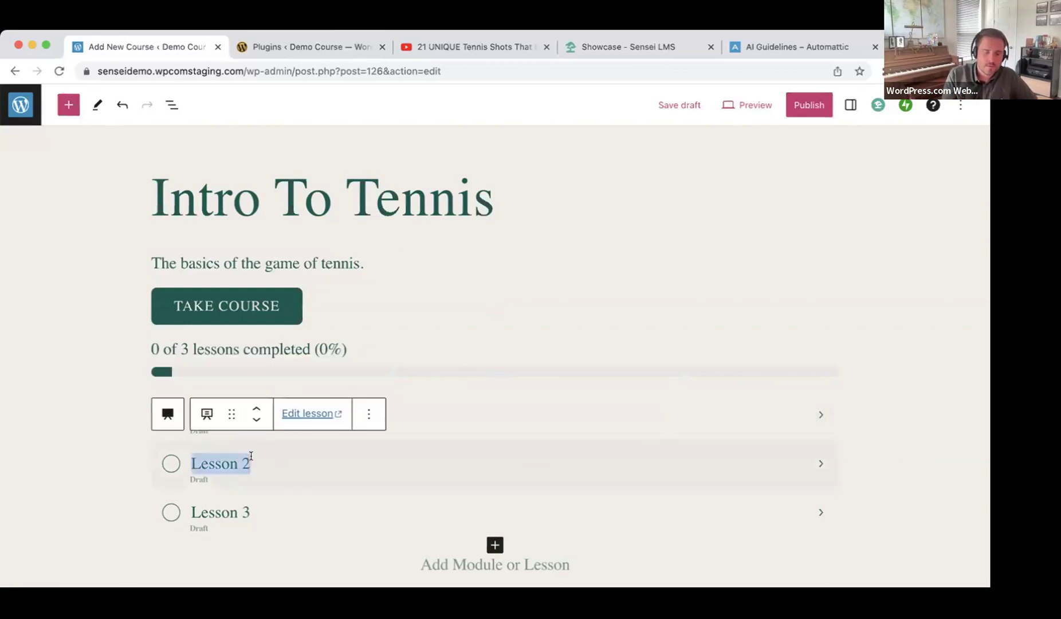
text(The Court)
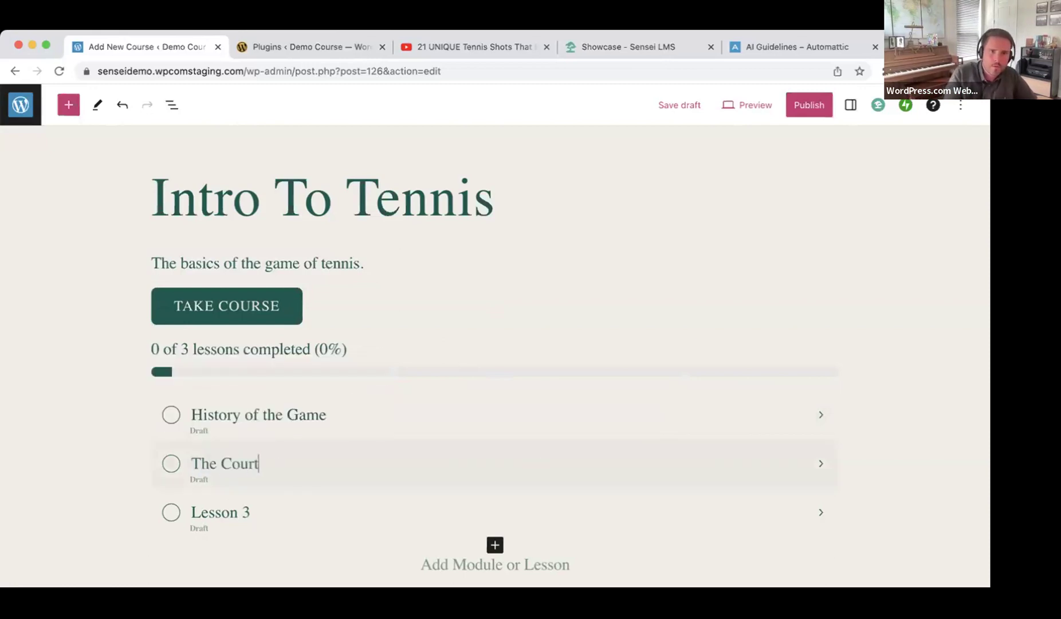
triple_click(222, 501)
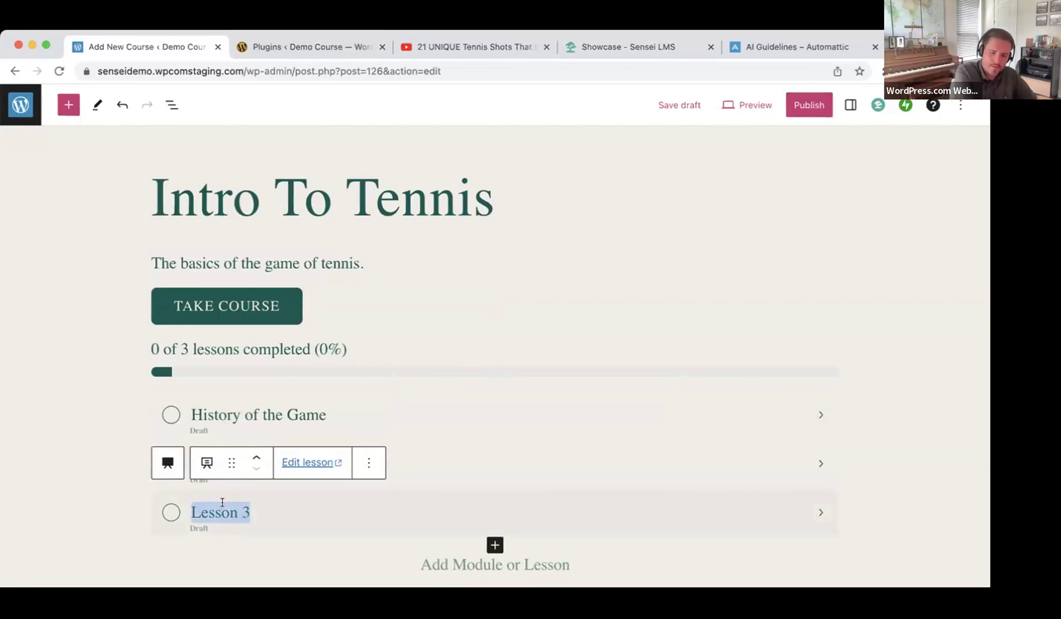
text(Rocket Grips)
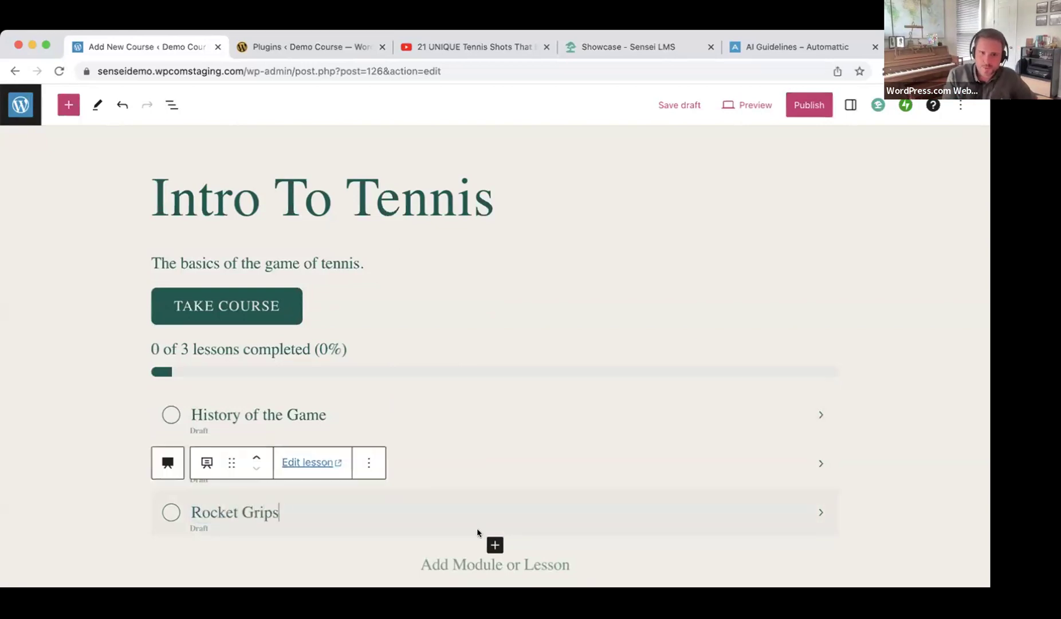
Add a fourth lesson named "Keeping Score" to the end of the course outline.
click(492, 545)
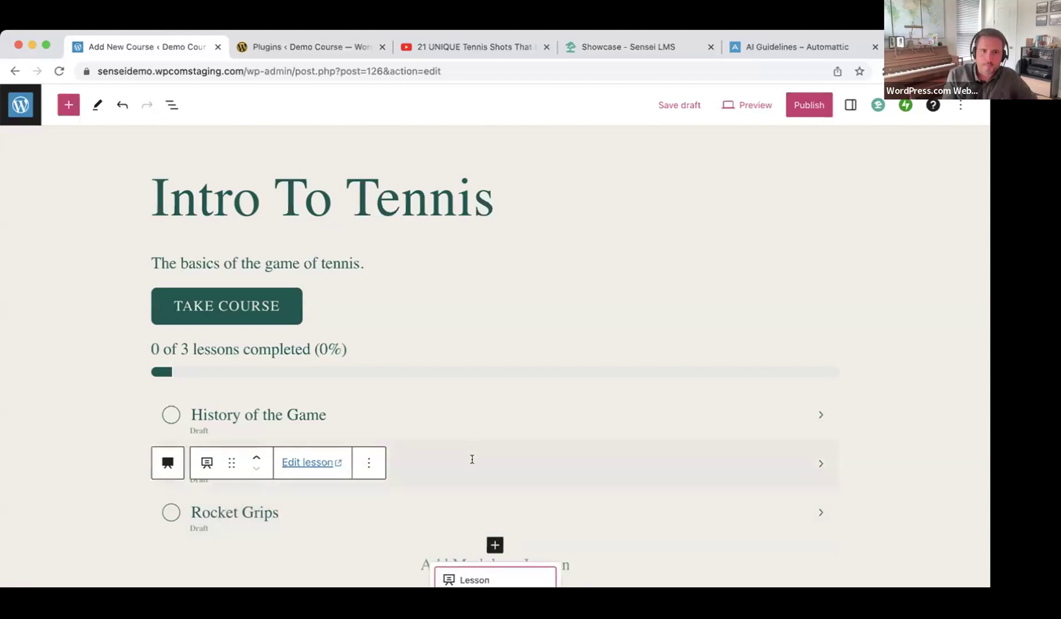
click(473, 578)
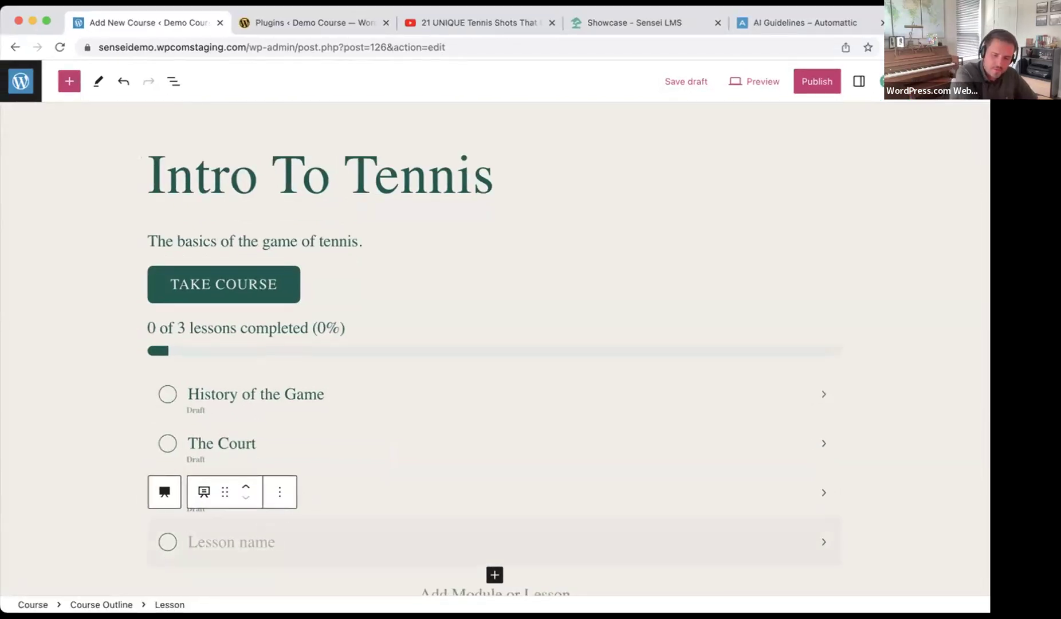
text(Kep)
key(BackSpace)
text(eping )
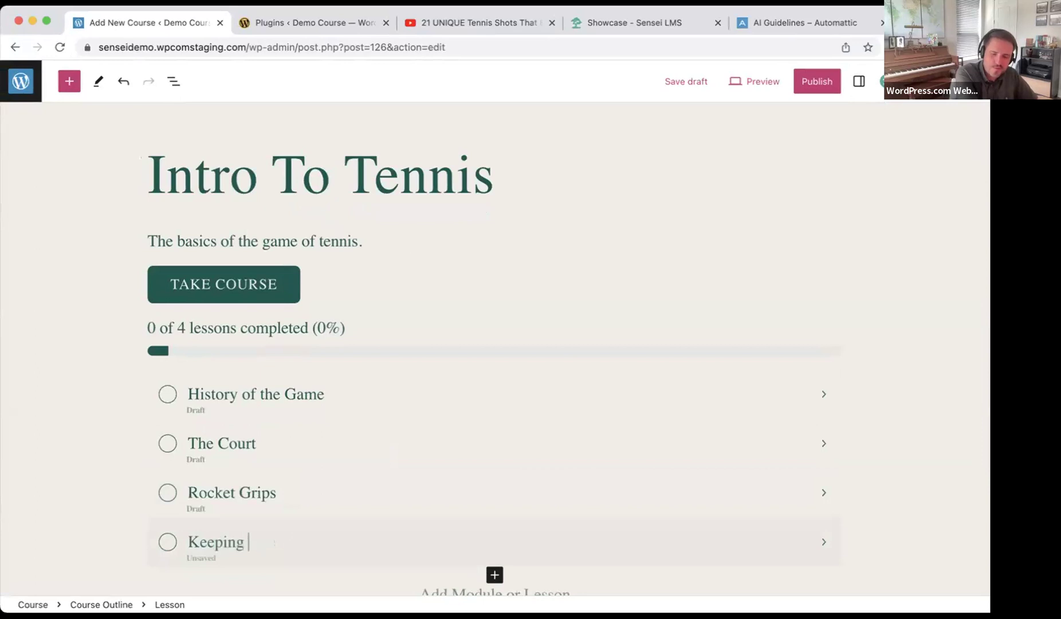
text(Score)
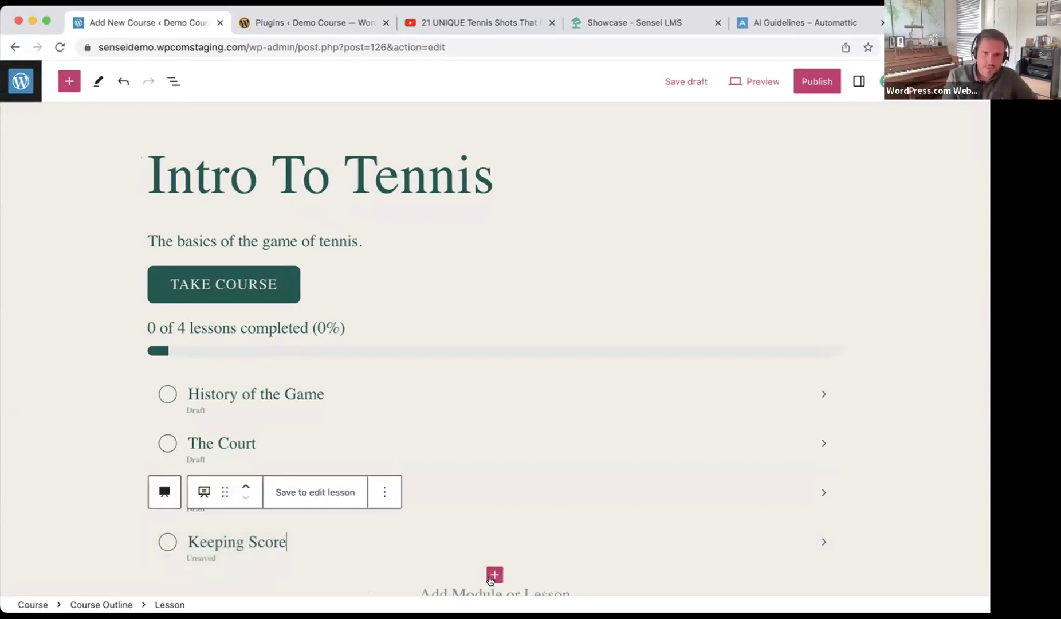
Add two more lessons named "Trick Shots" and "Deuce" below Keeping Score in the course outline.
click(487, 576)
click(482, 515)
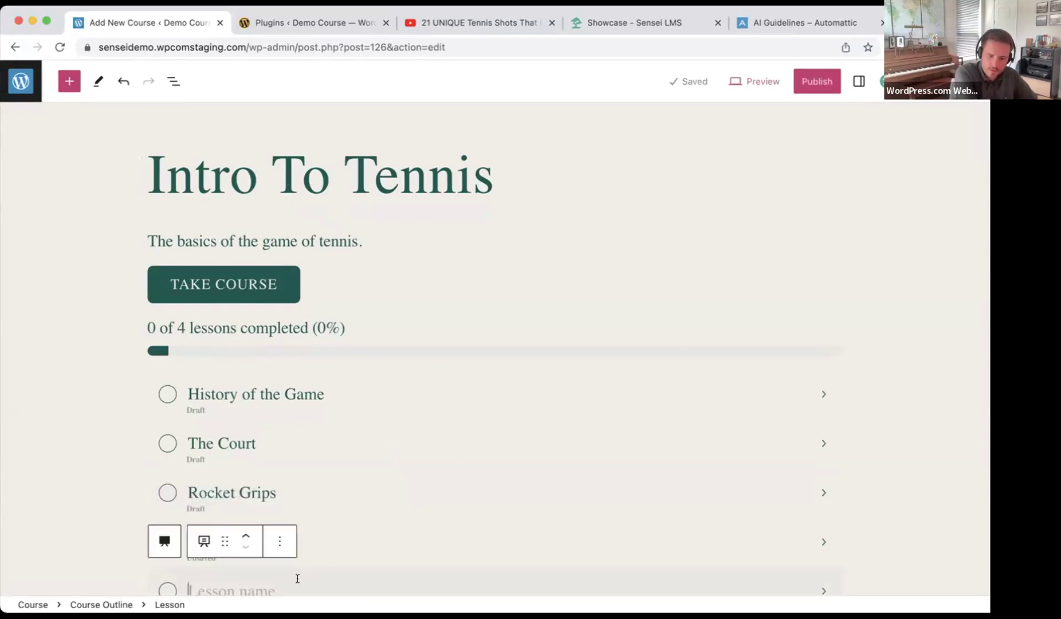
text(Trick Shots)
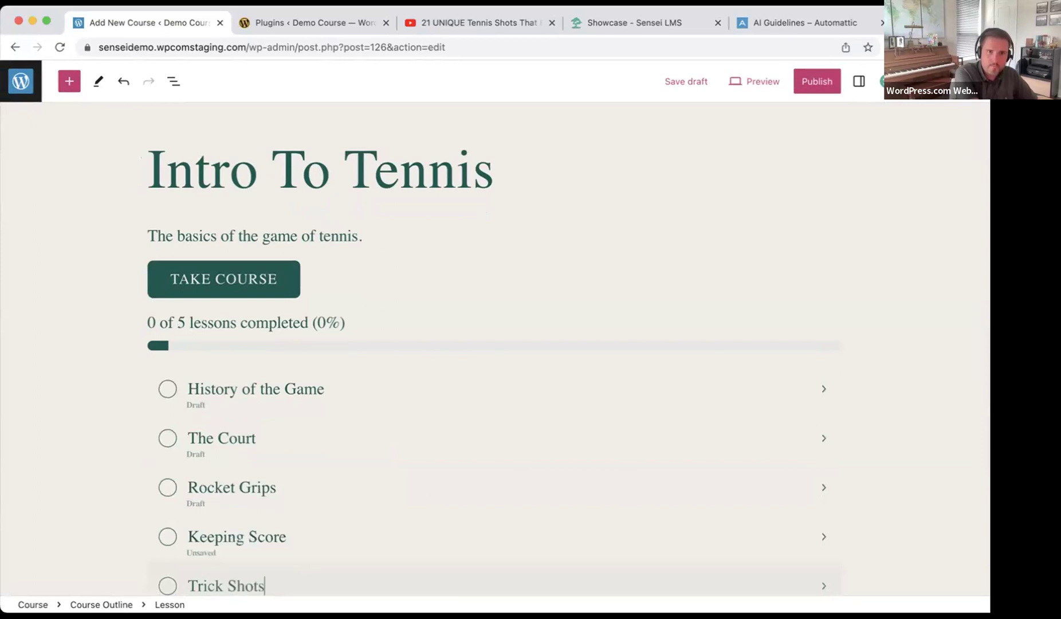
scroll(452, 501, down, 2)
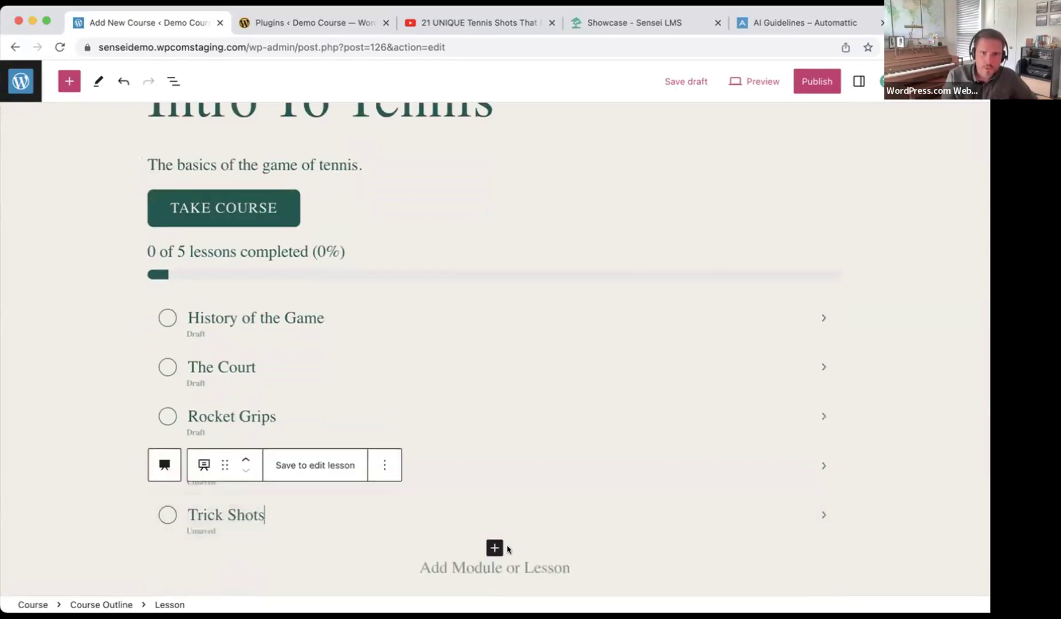
click(494, 547)
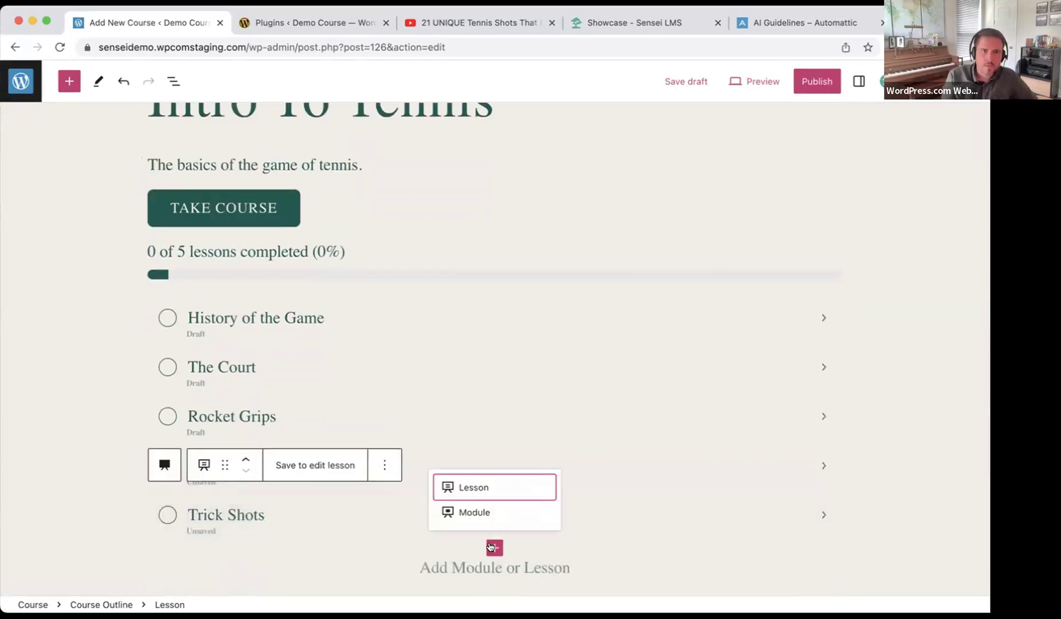
click(484, 489)
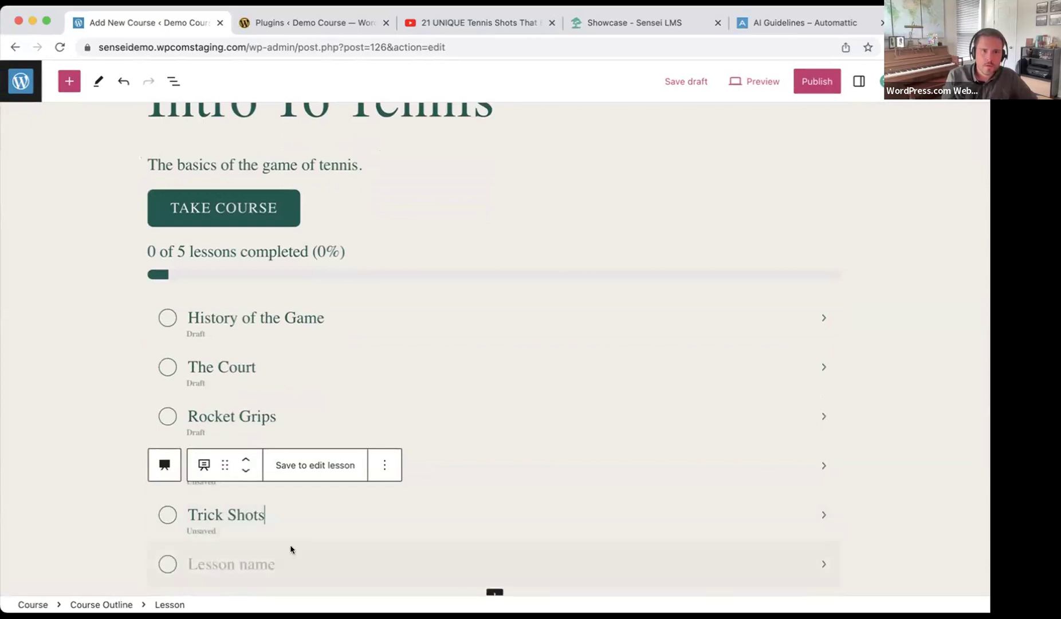
click(277, 556)
text(Deuce)
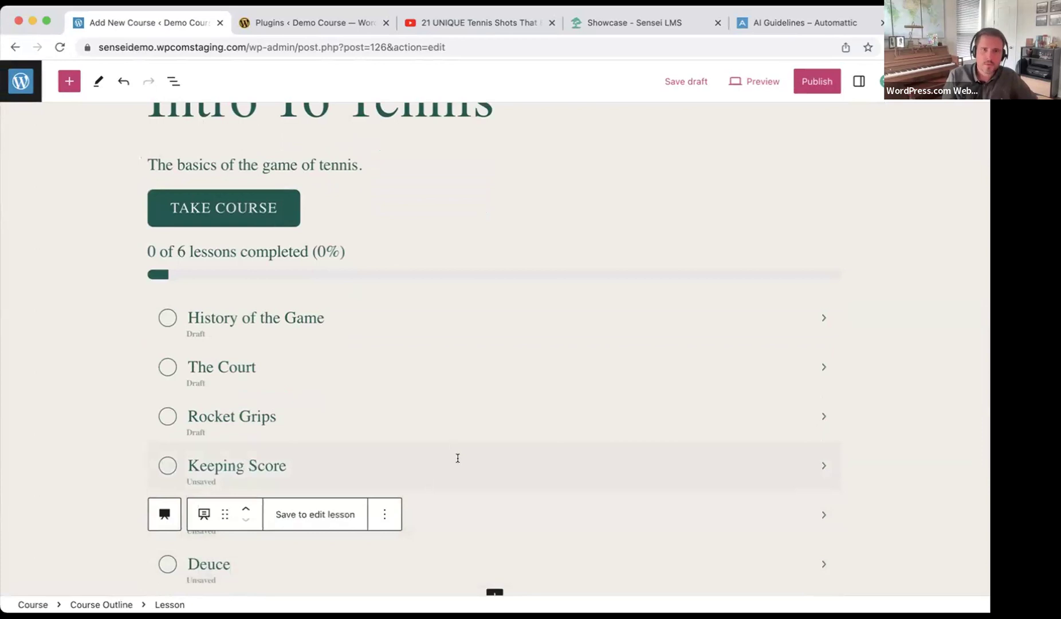
Add a lesson named "Playing Doubles" after Deuce in the course outline.
scroll(458, 458, down, 1)
click(494, 578)
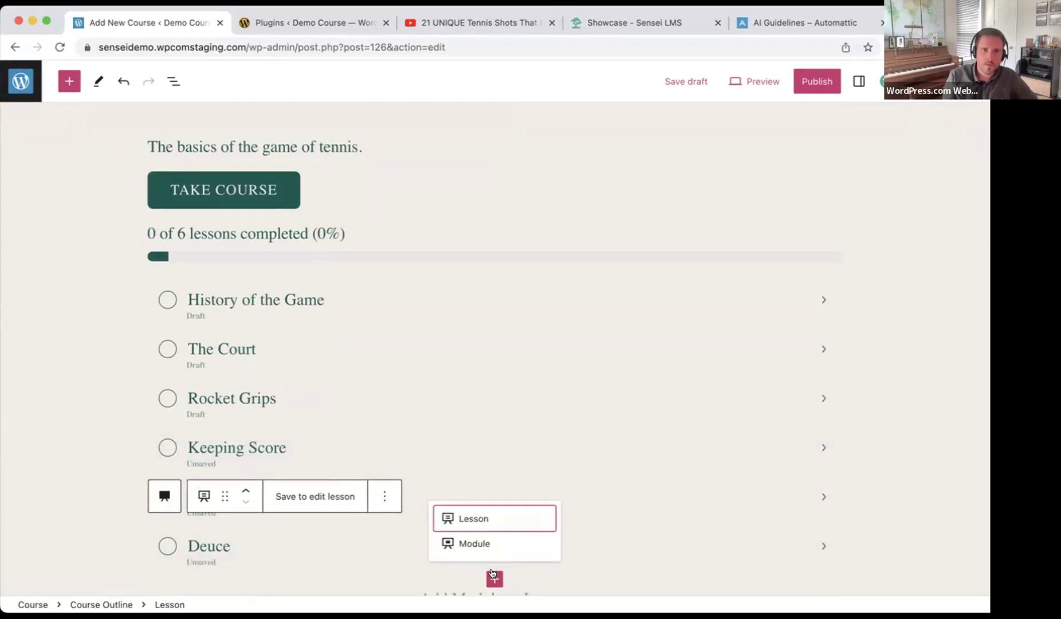
click(491, 508)
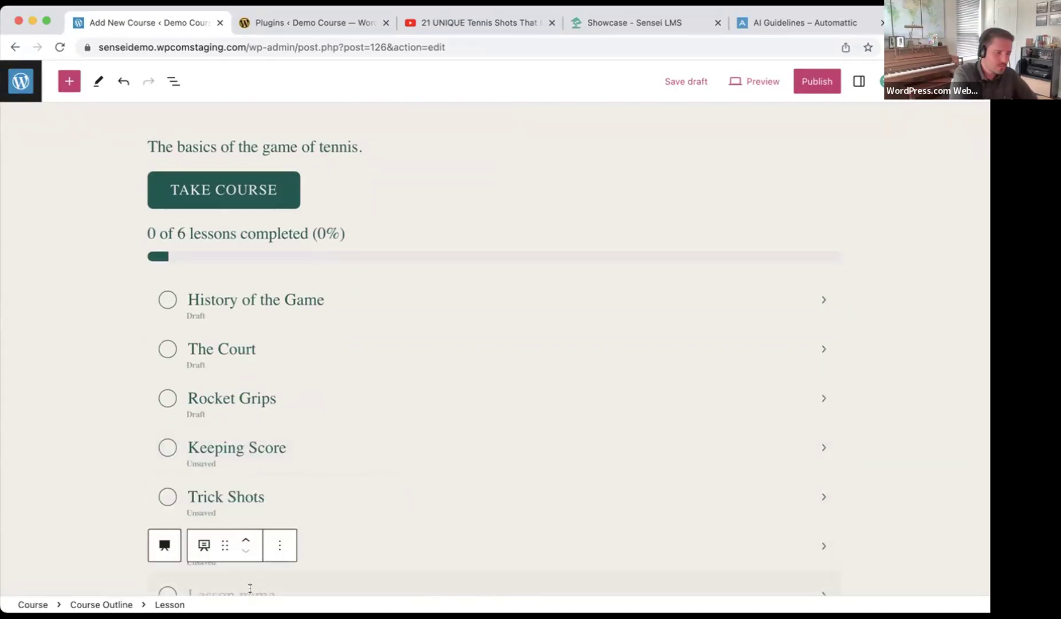
text(Playing Doubles)
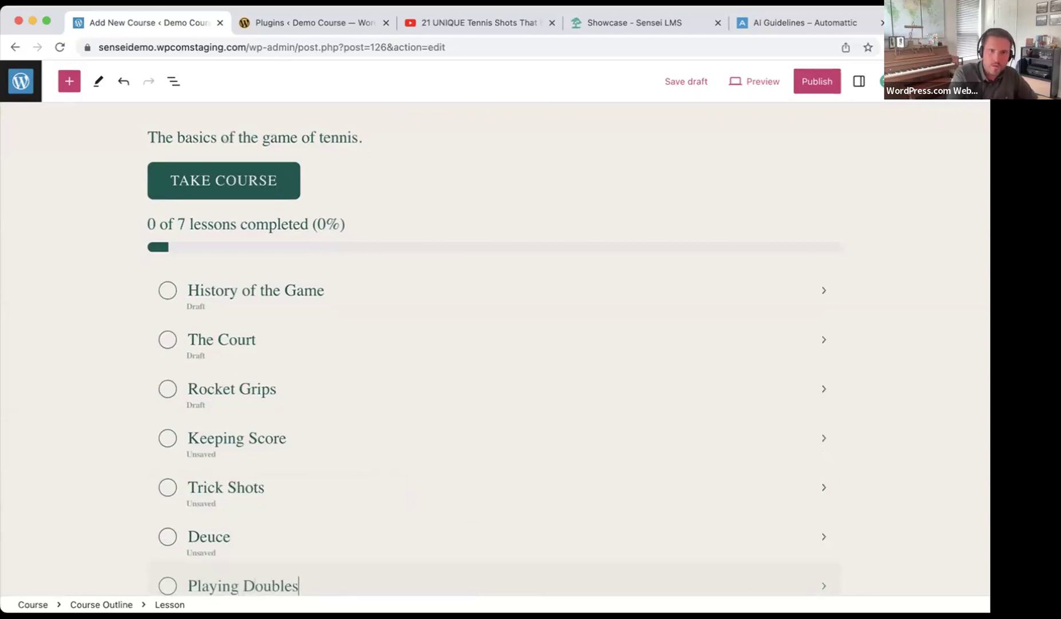
Save the newly added lessons as drafts using the Keeping Score lesson's save option, and deselect the lesson block.
scroll(507, 374, down, 2)
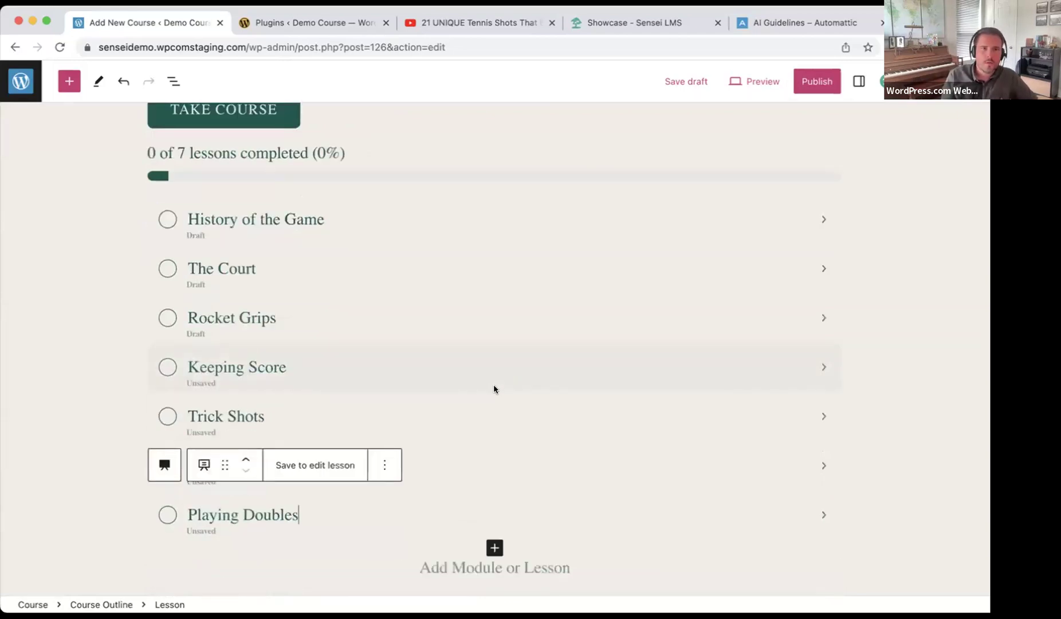
click(332, 232)
click(319, 351)
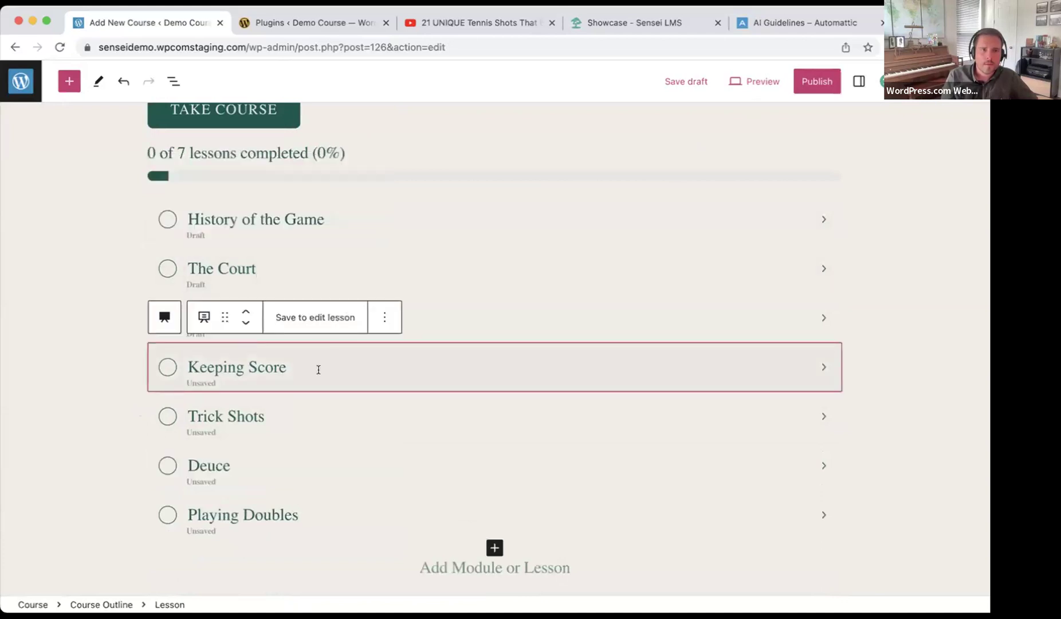
click(301, 317)
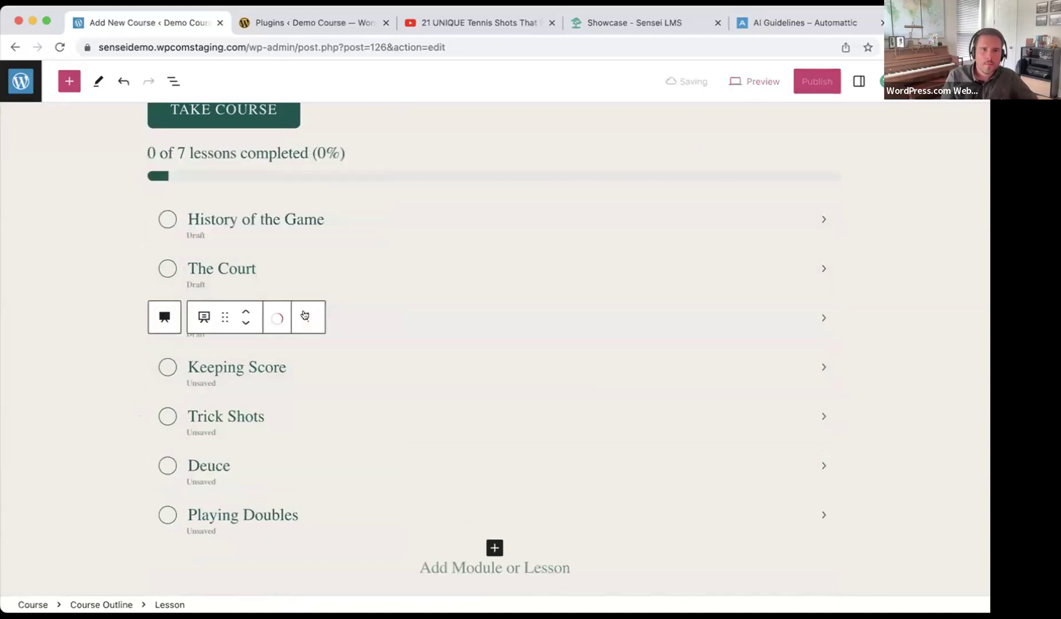
click(358, 229)
click(370, 272)
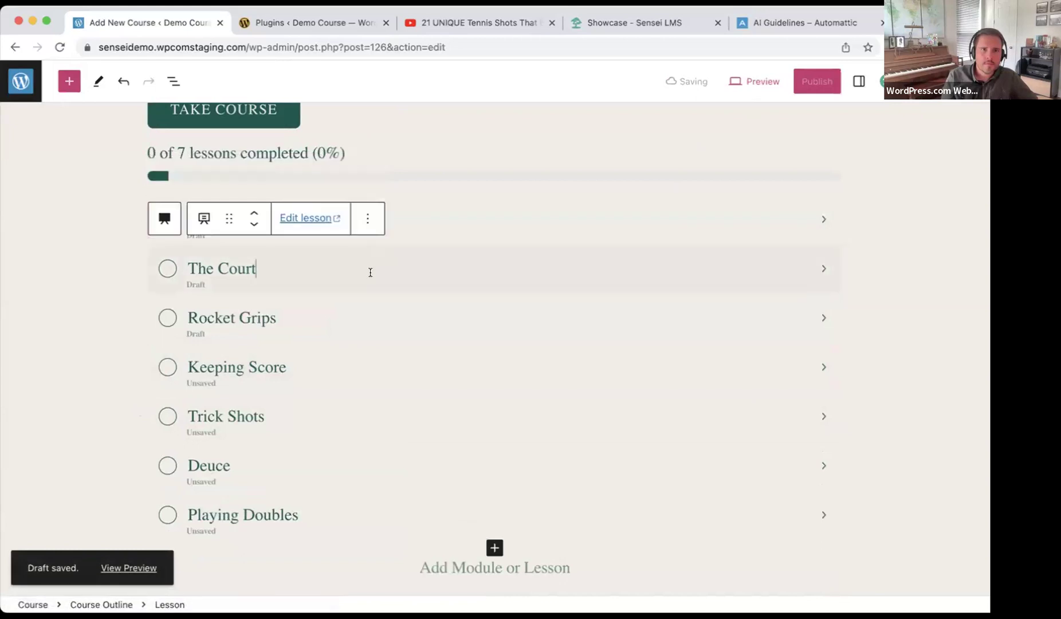
click(354, 364)
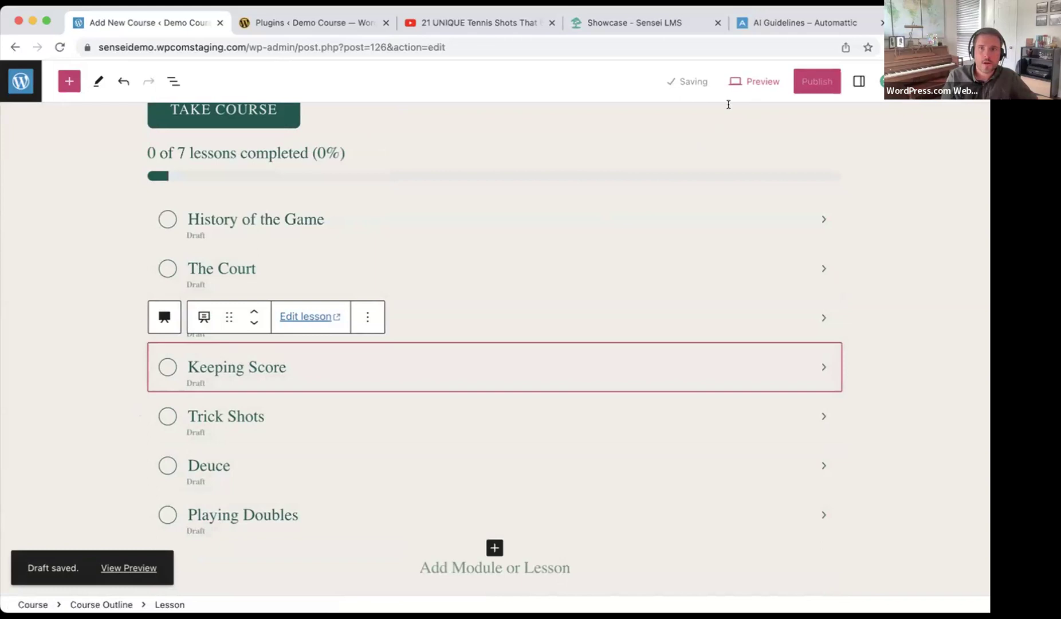
click(8, 443)
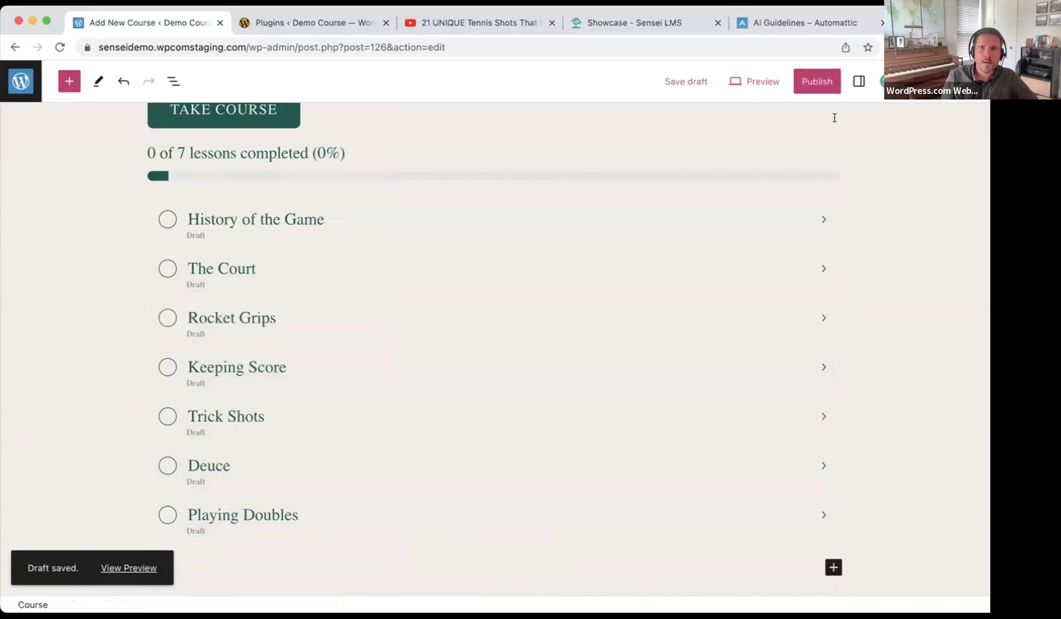
Publish the Intro To Tennis course immediately with public visibility and look over its live course page.
click(819, 84)
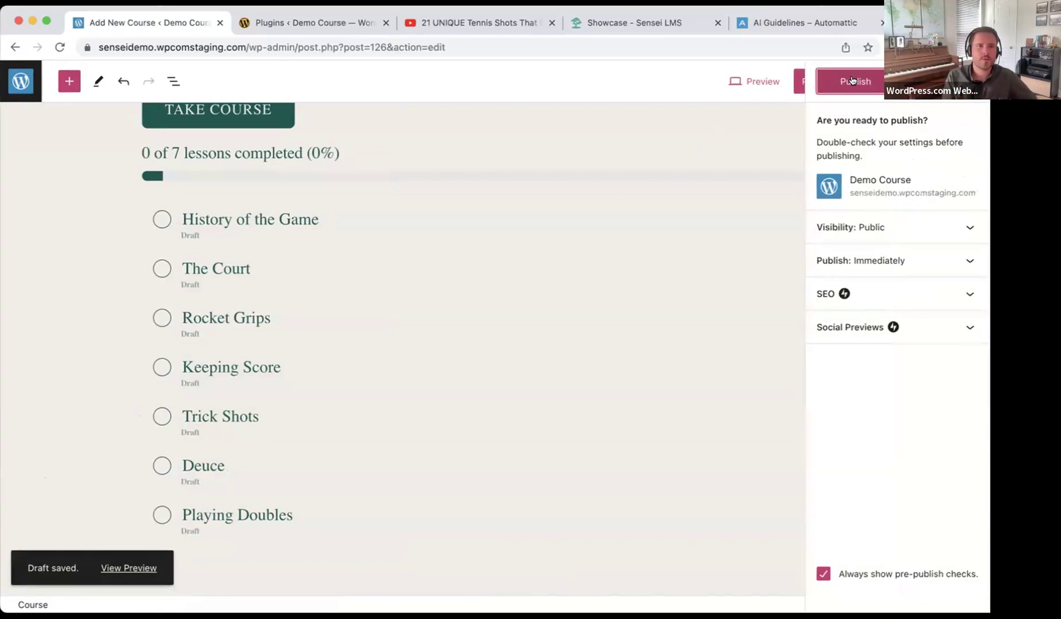
click(852, 81)
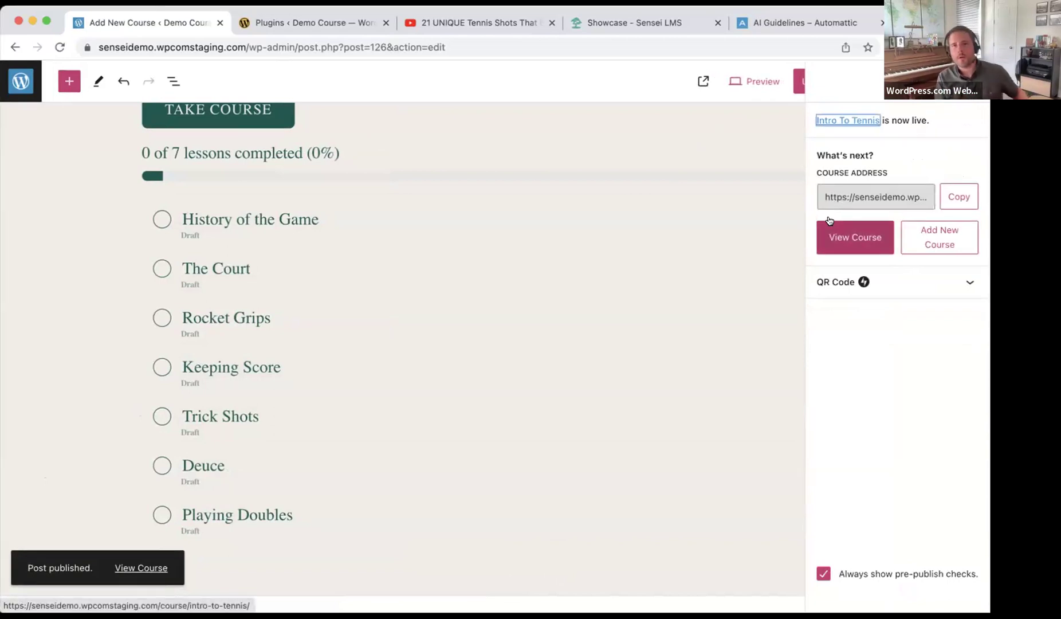
click(855, 239)
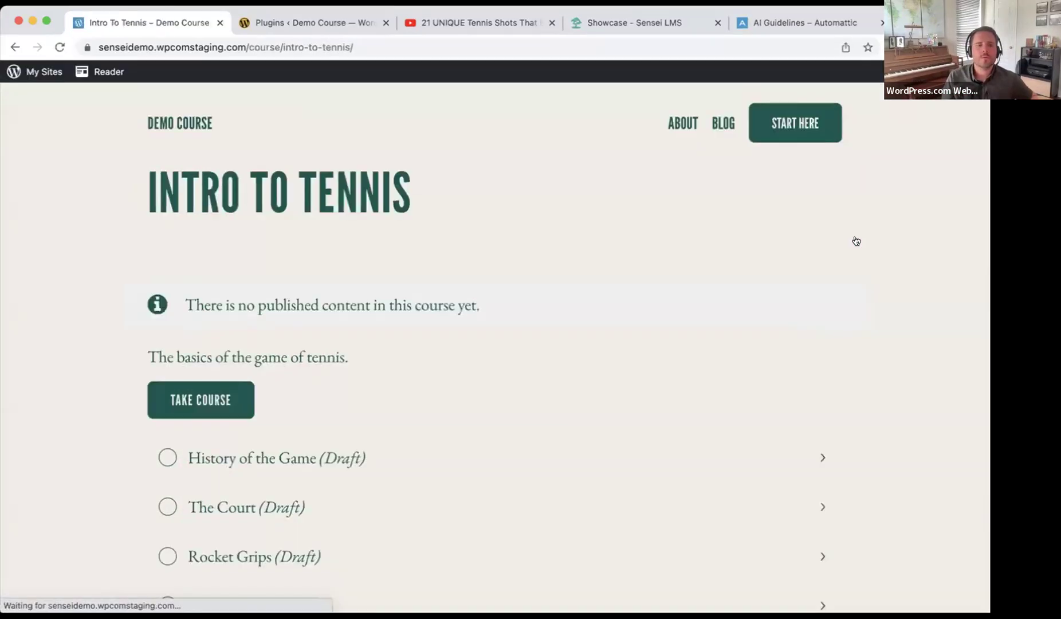
scroll(469, 195, down, 5)
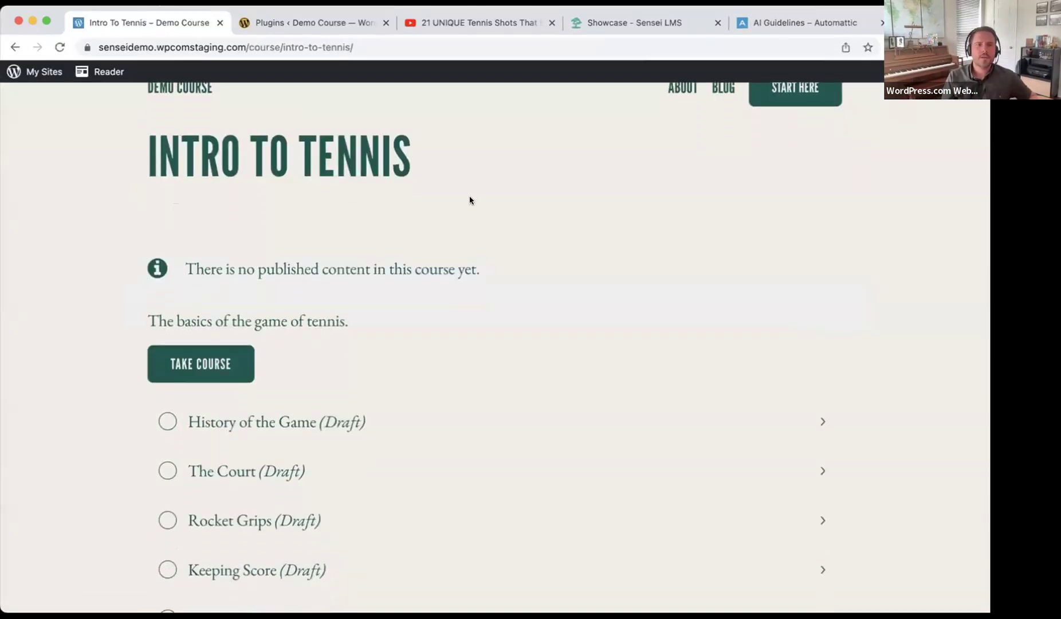
scroll(442, 276, up, 5)
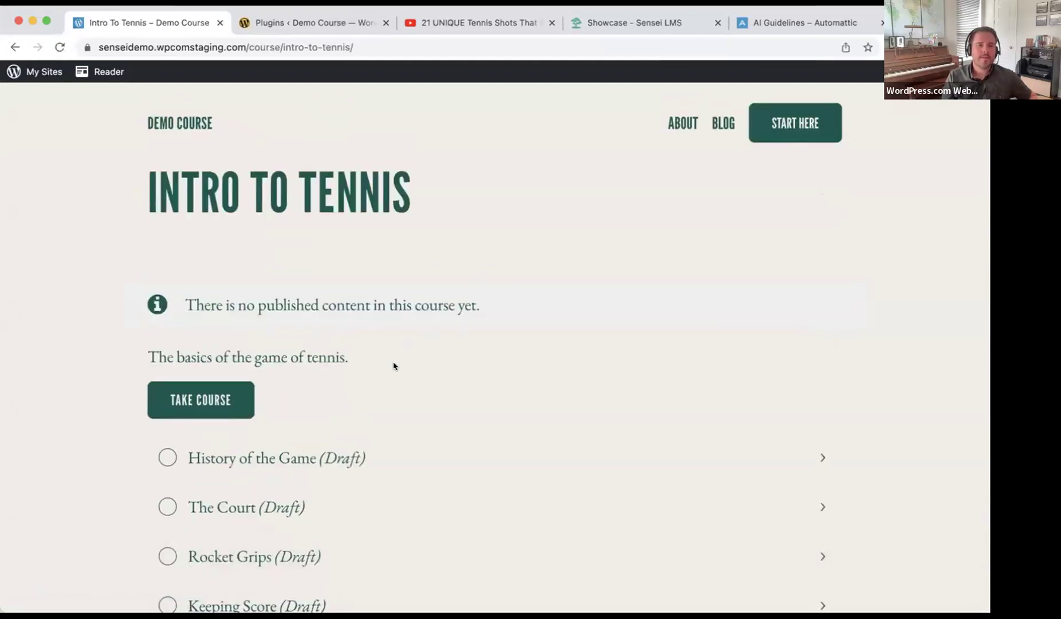
Look through the live Intro To Tennis page from its title to the last lesson, and return to the Courses list.
scroll(393, 372, down, 2)
scroll(414, 381, down, 3)
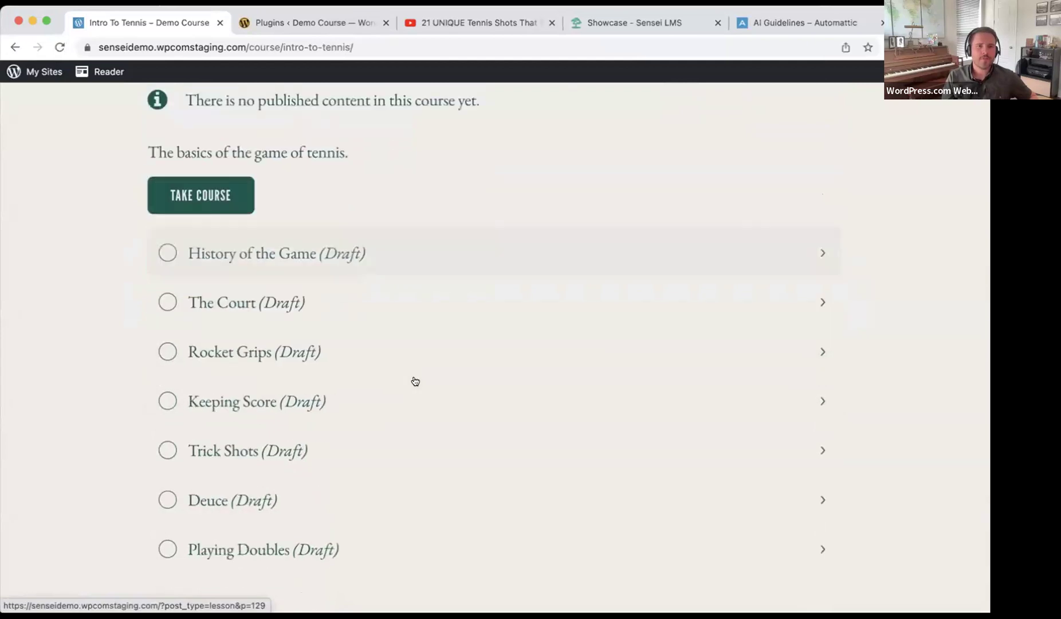
scroll(439, 497, up, 5)
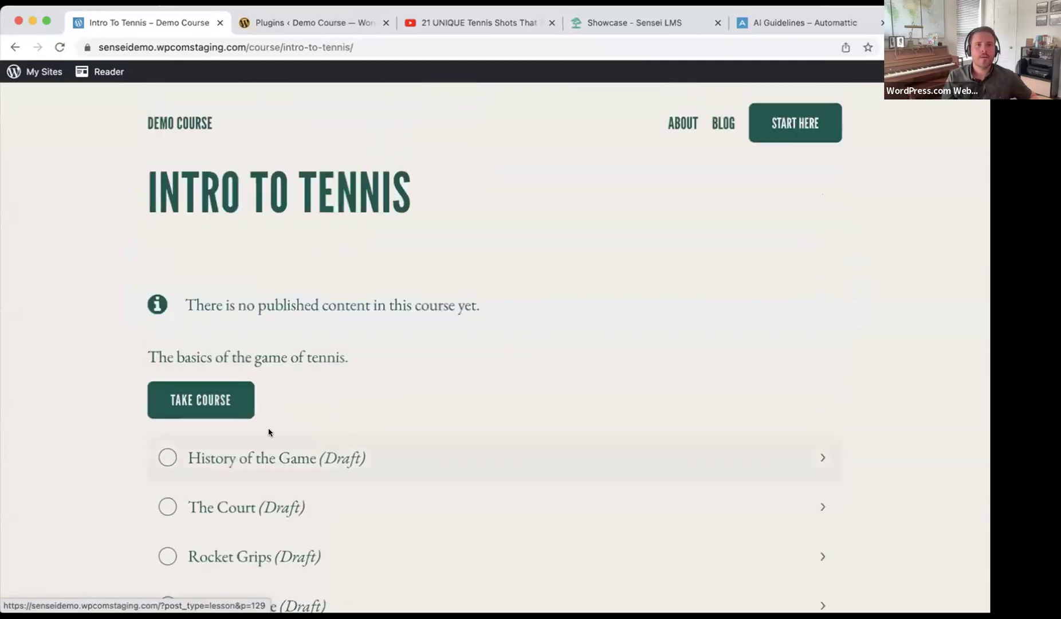
scroll(533, 346, down, 6)
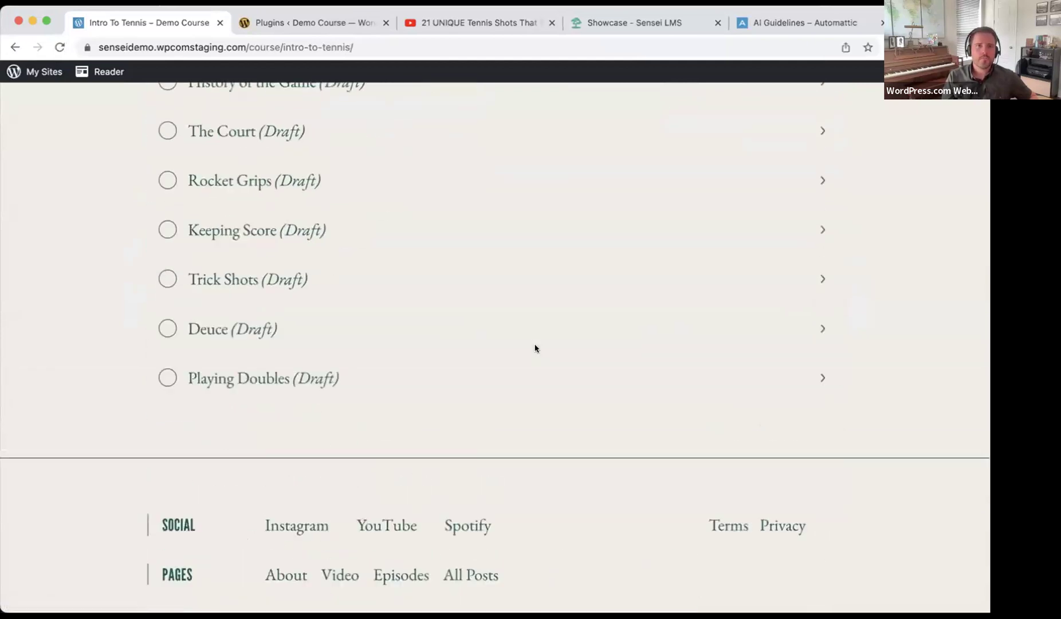
scroll(529, 343, up, 7)
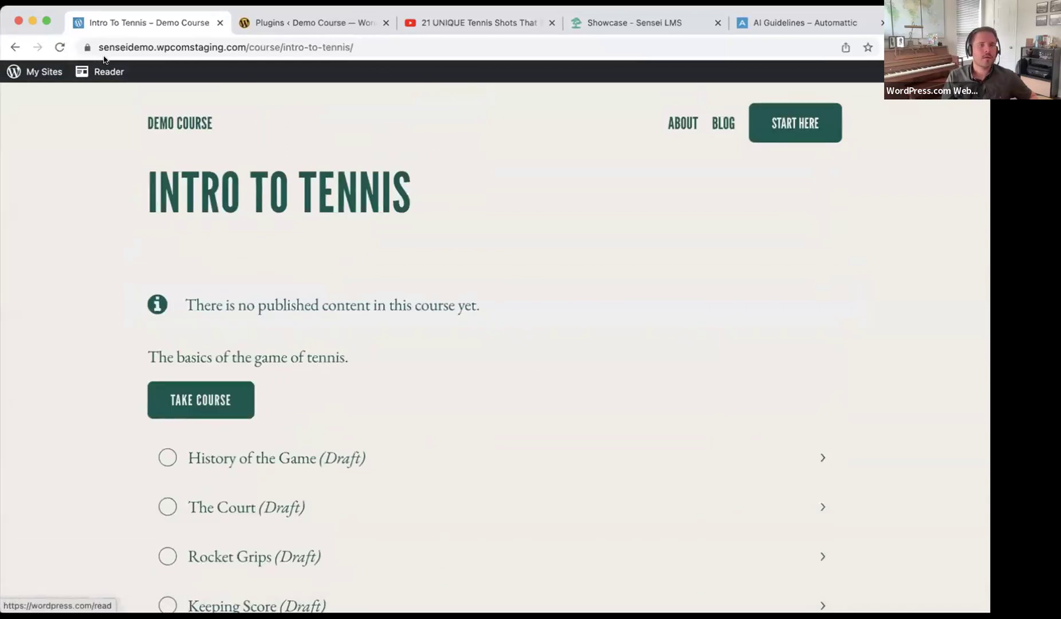
click(14, 48)
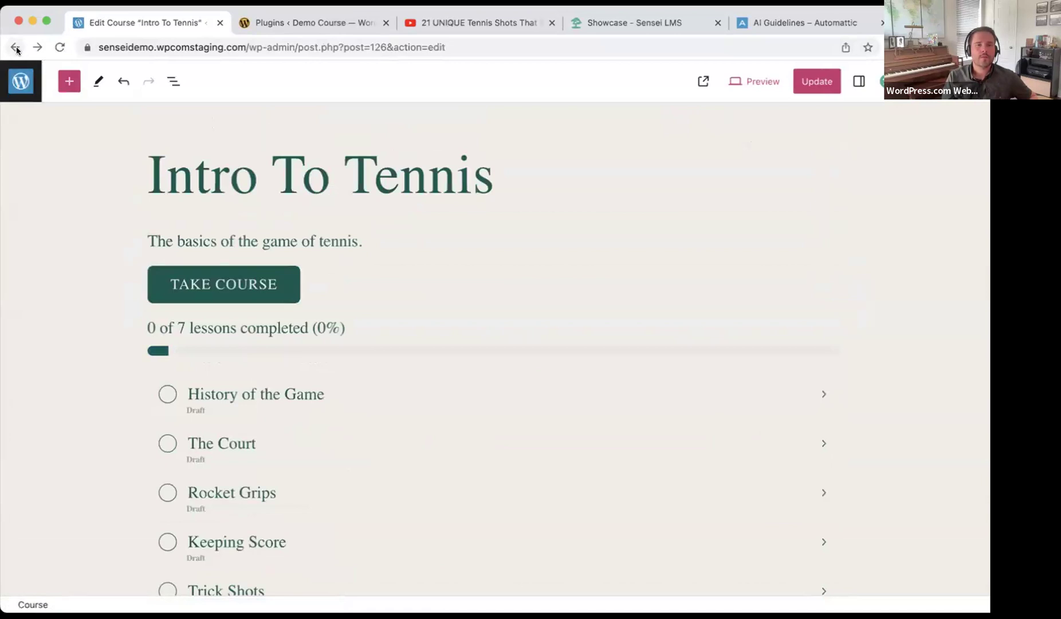
click(16, 51)
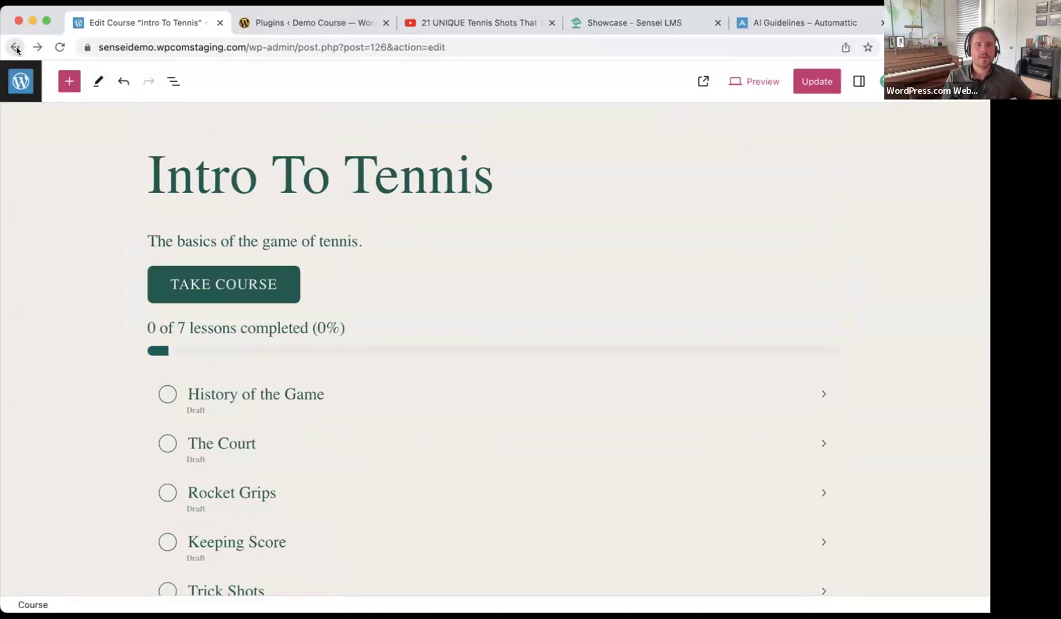
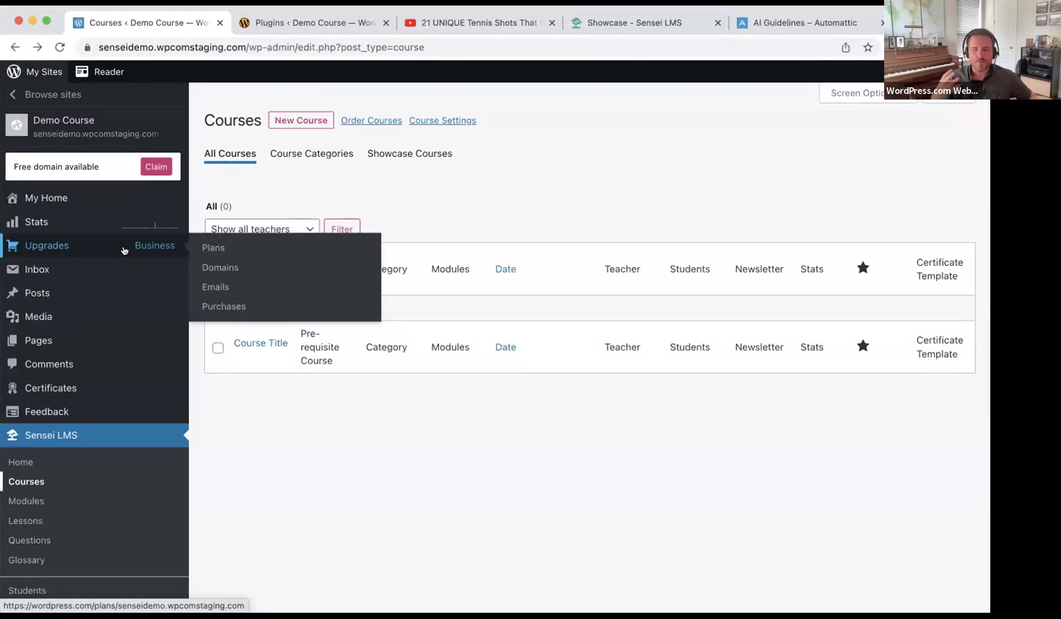
Look over the Sensei LMS sections in the site admin and open the site editor for the theme.
scroll(88, 360, down, 3)
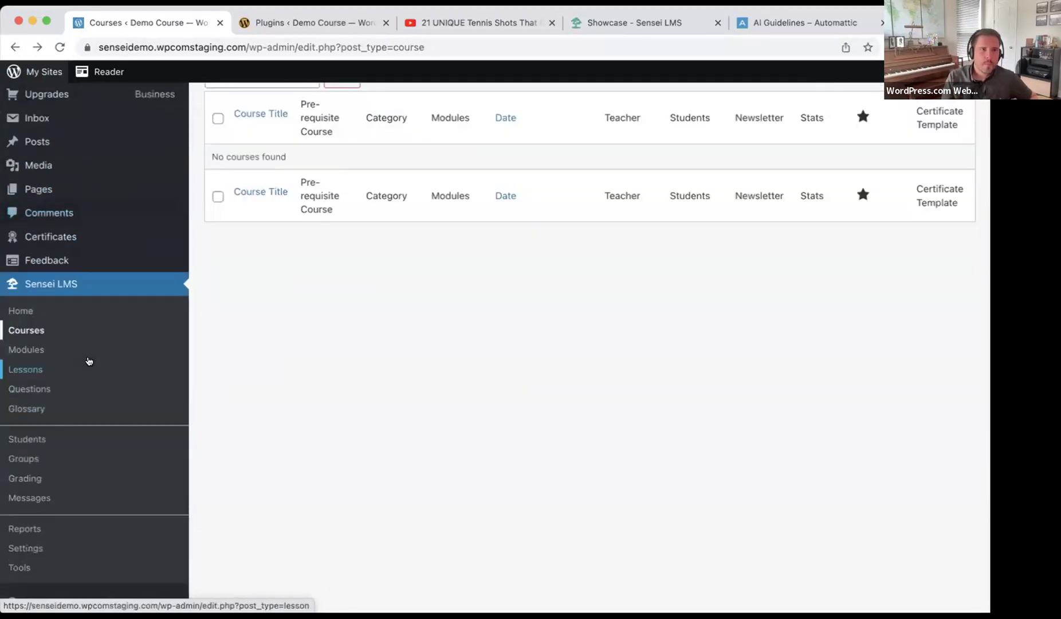
scroll(89, 361, up, 3)
mouse_move(94, 358)
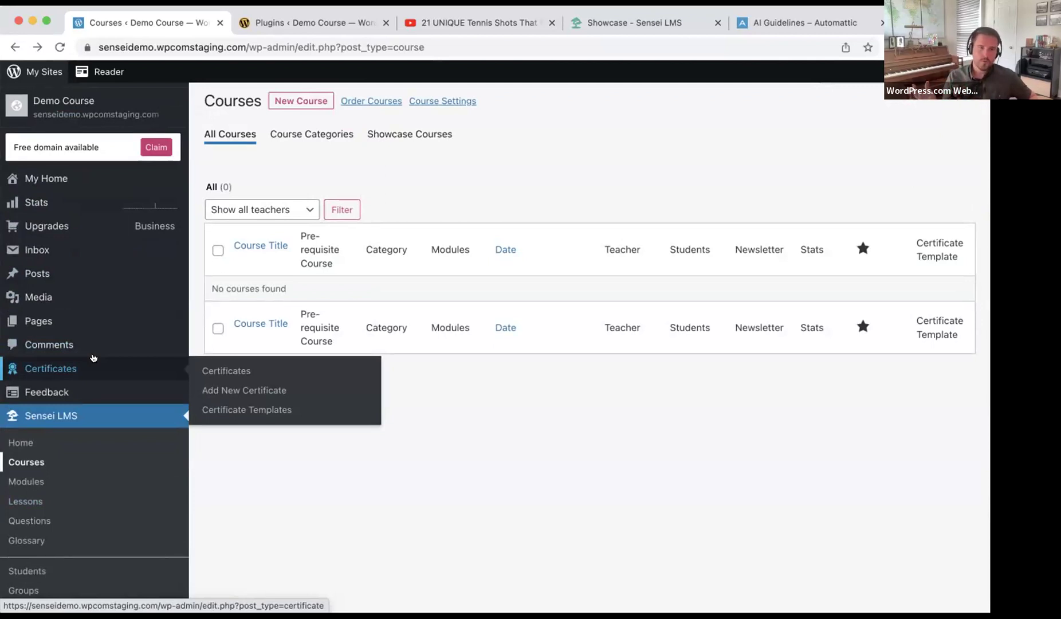
scroll(93, 358, down, 4)
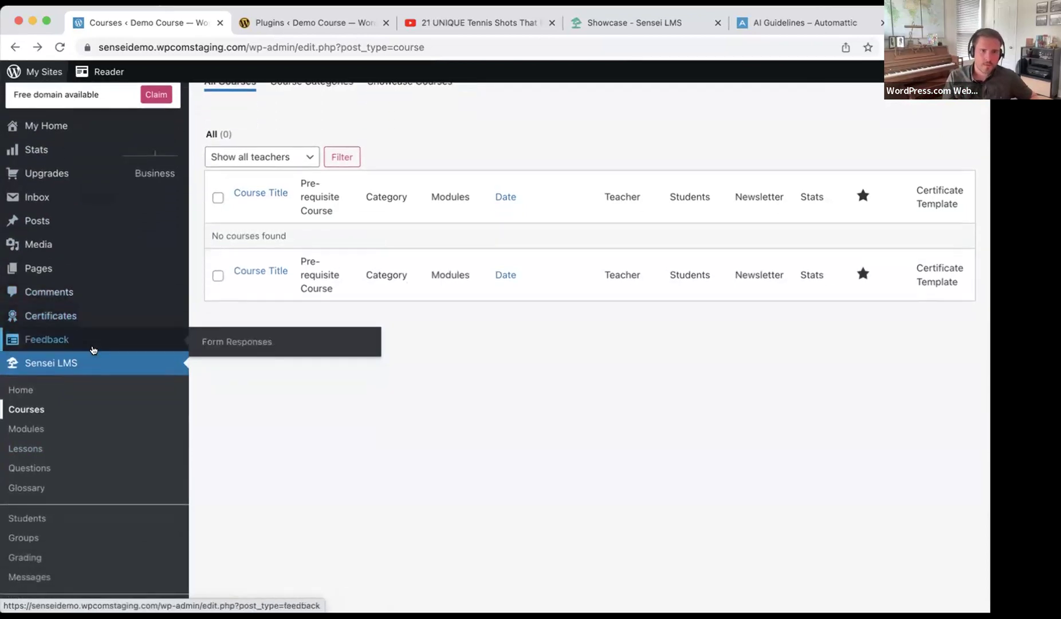
scroll(93, 350, up, 3)
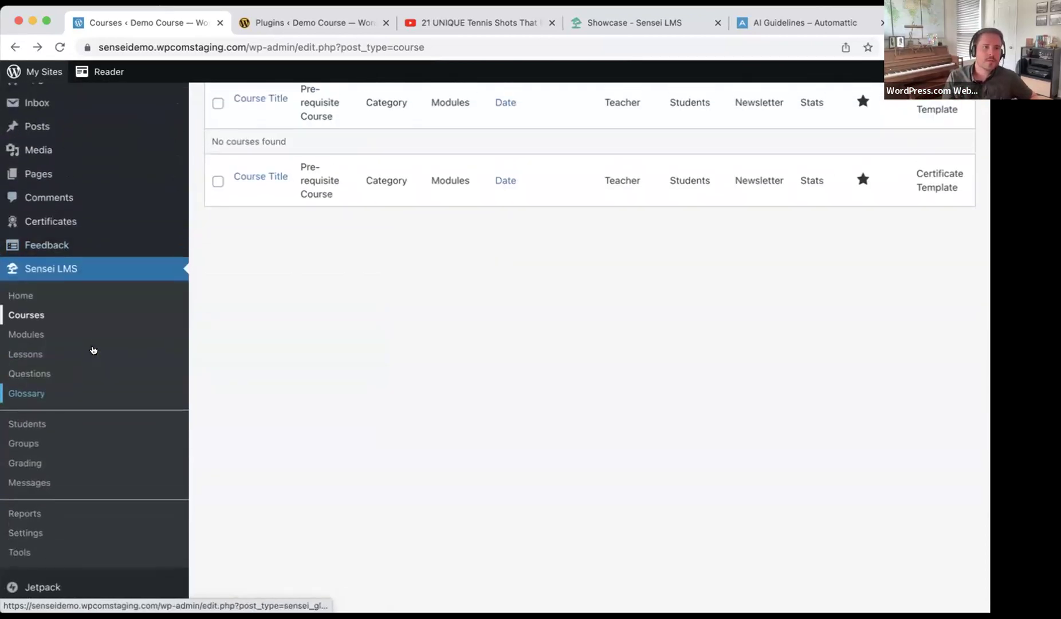
scroll(92, 338, down, 4)
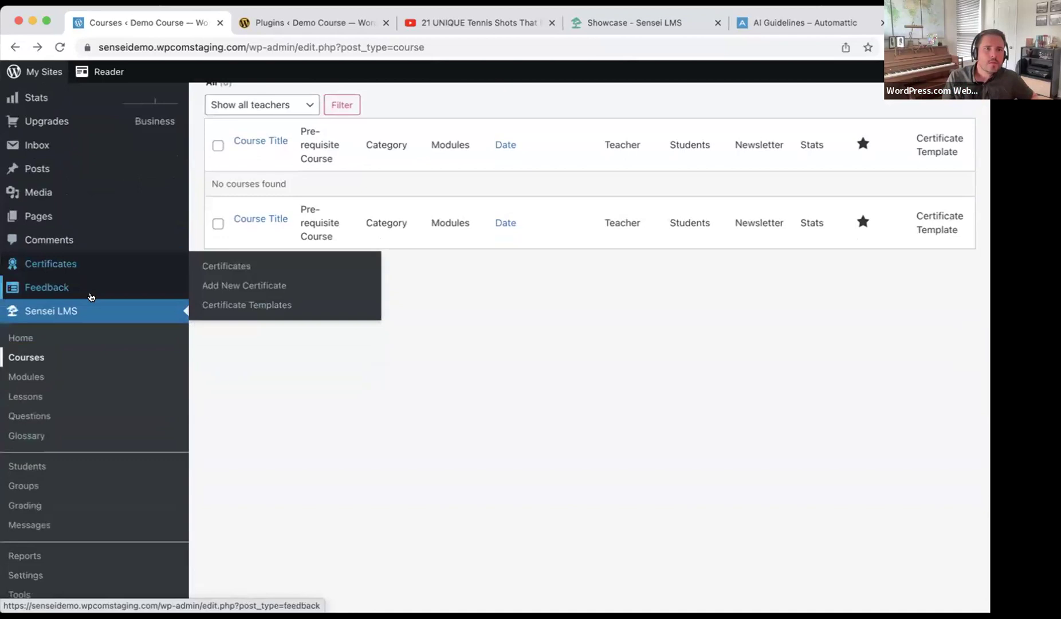
scroll(90, 300, down, 2)
mouse_move(90, 450)
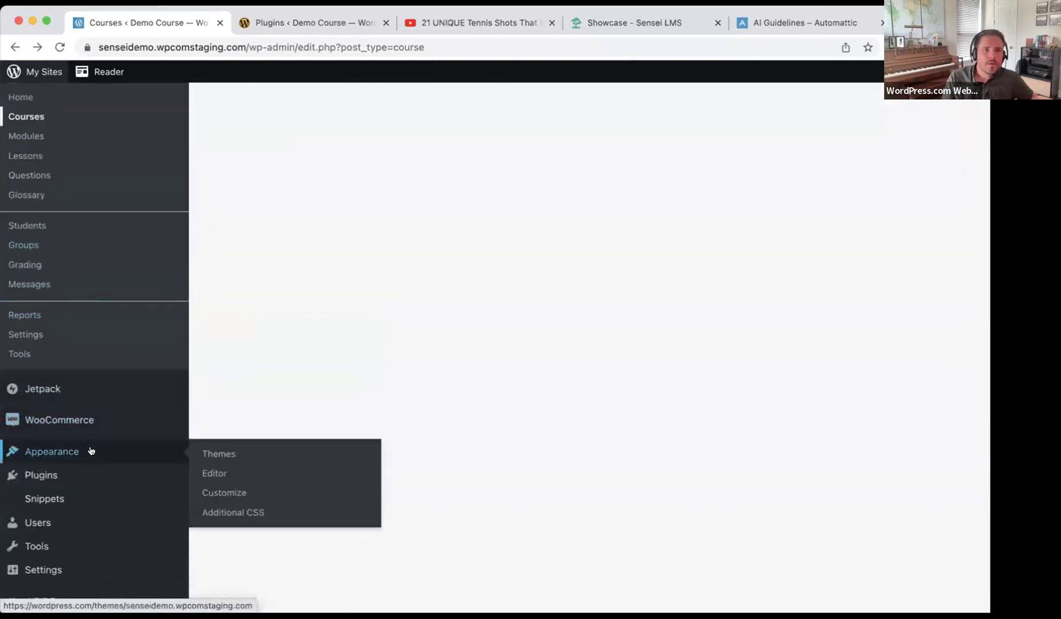
click(237, 472)
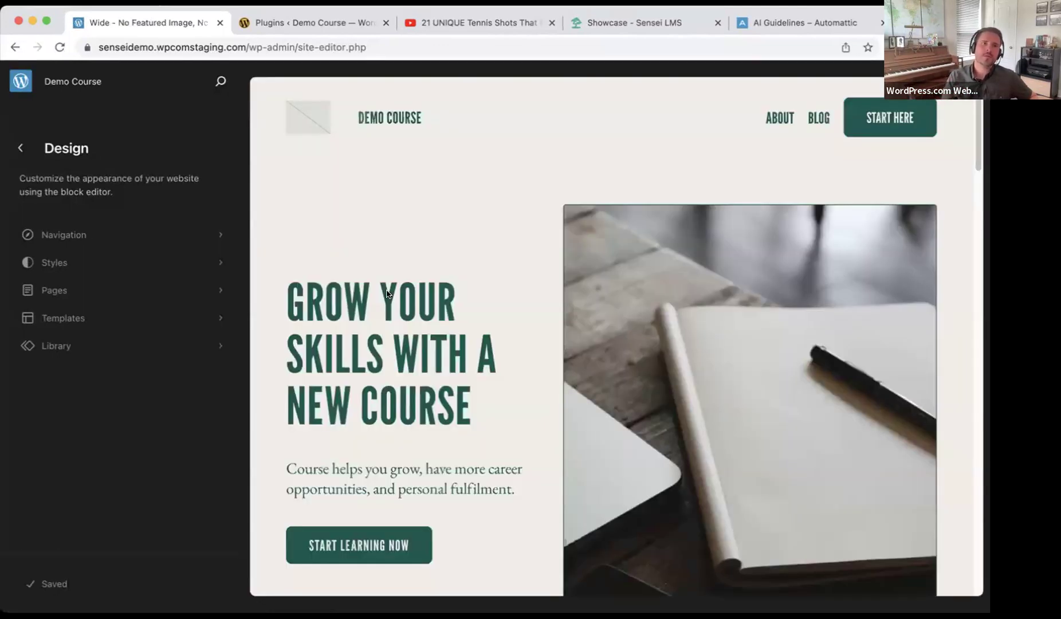
Open the site-wide Styles settings for editing and dismiss the welcome guide.
click(131, 263)
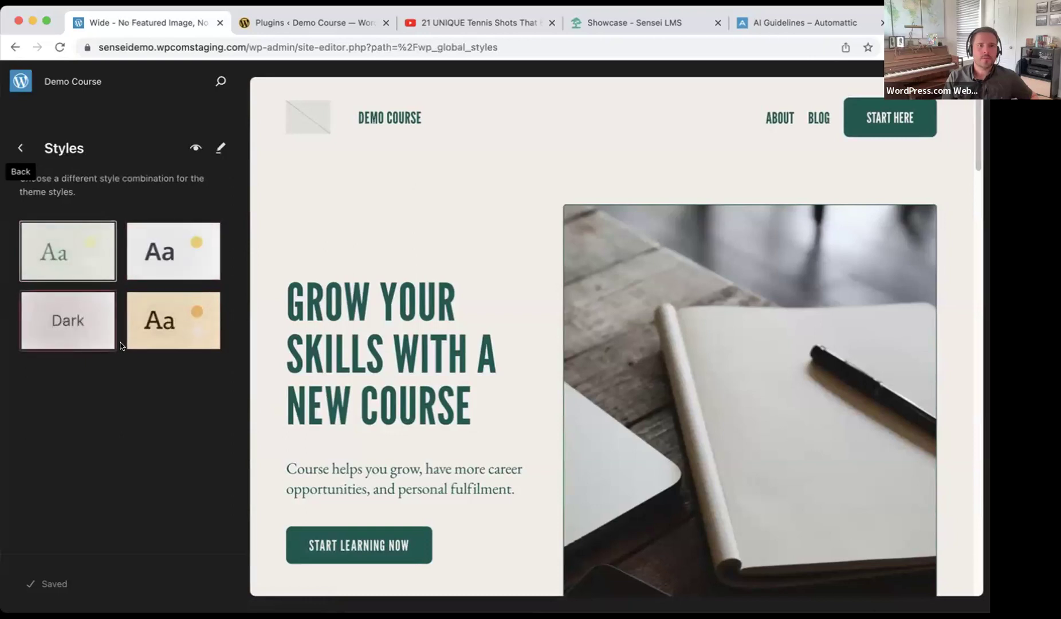
click(218, 147)
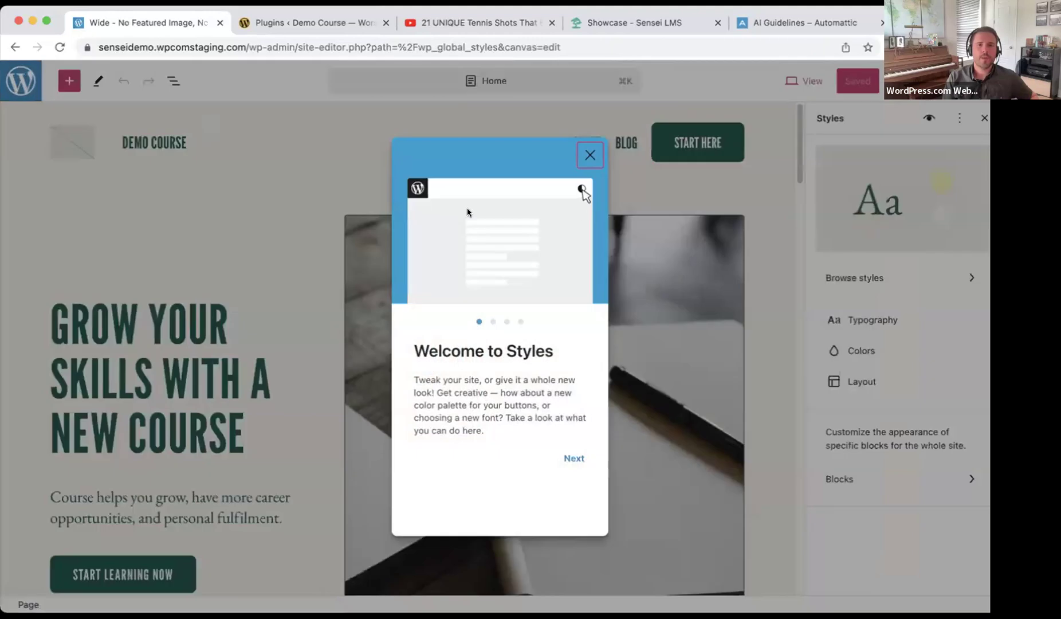
click(589, 155)
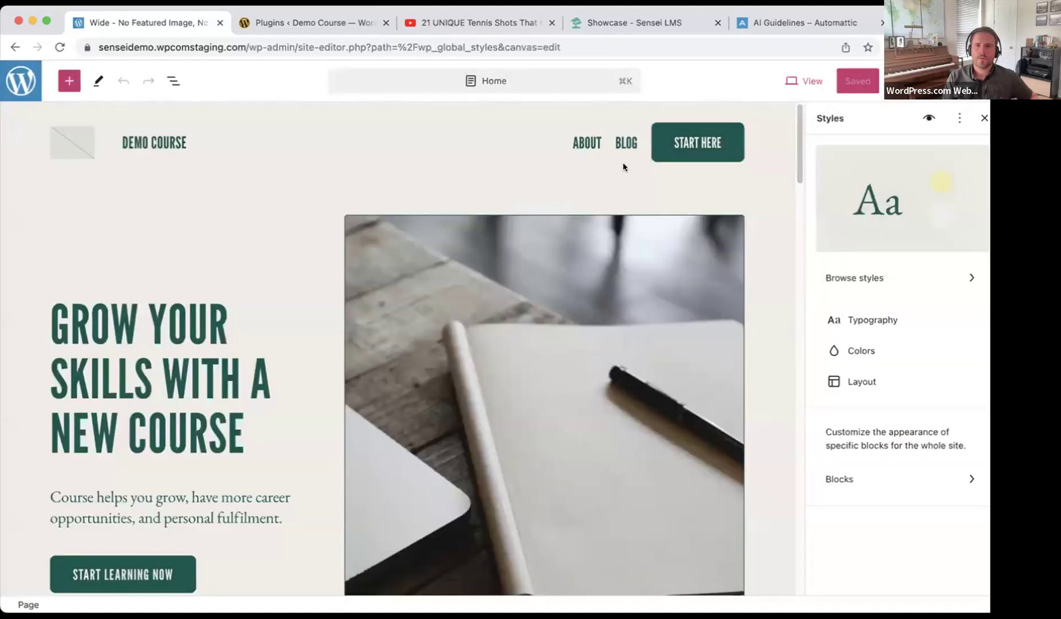
Try the pale yellow Button Border - Active theme color as the site background, and reselect the Background theme color #F1EDE7.
click(918, 352)
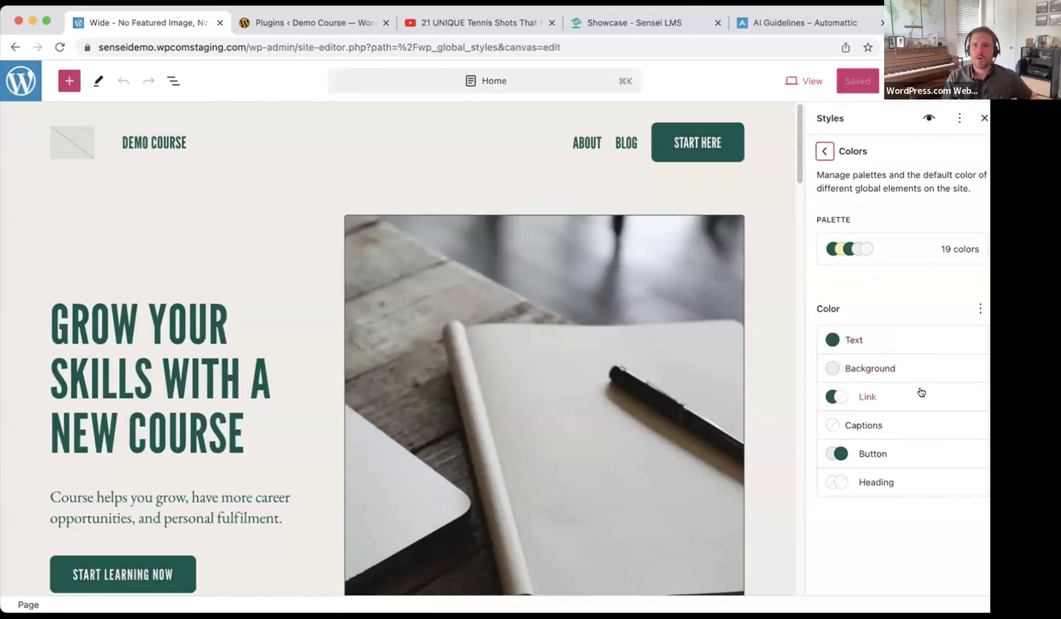
click(917, 370)
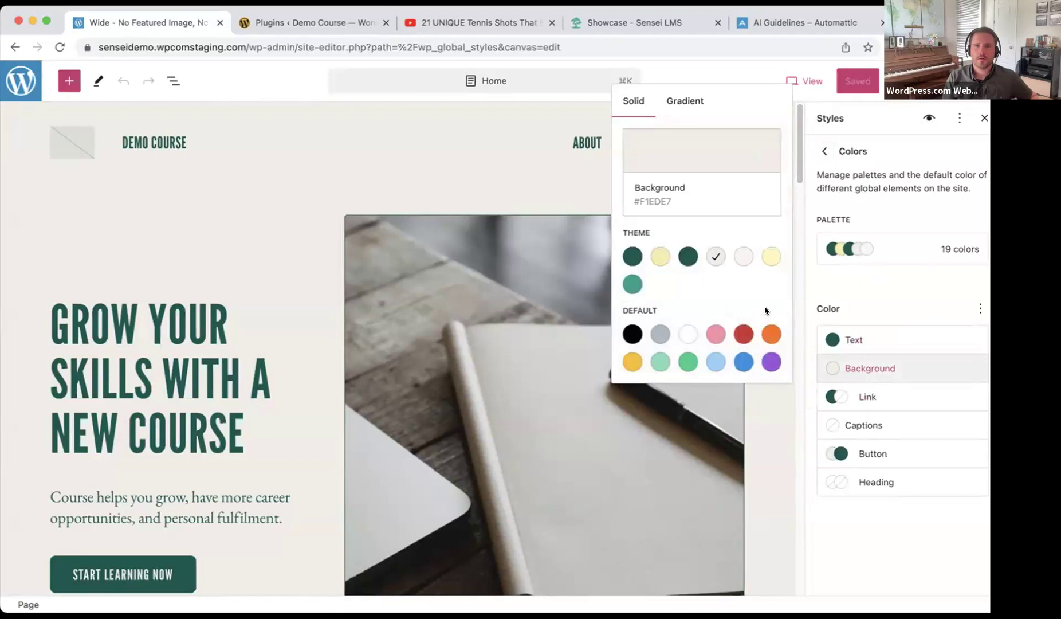
click(771, 256)
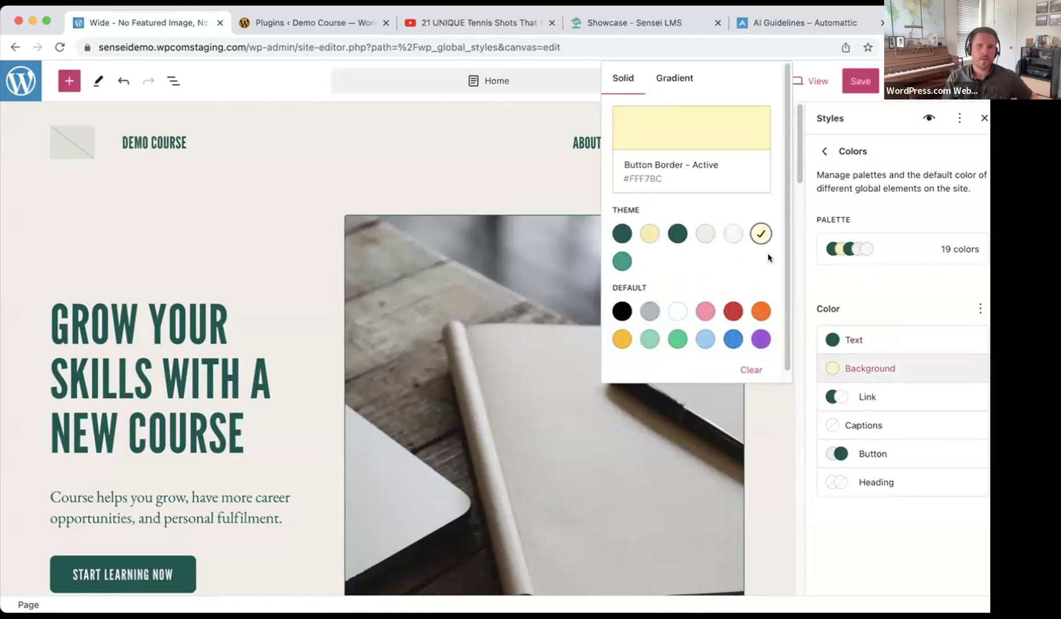
click(706, 235)
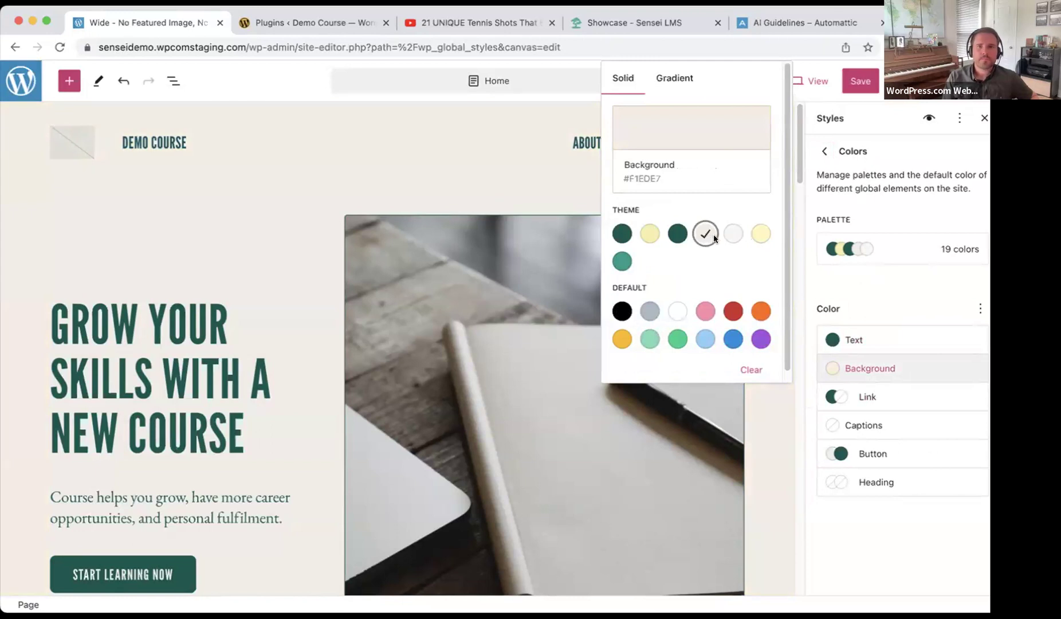
click(881, 194)
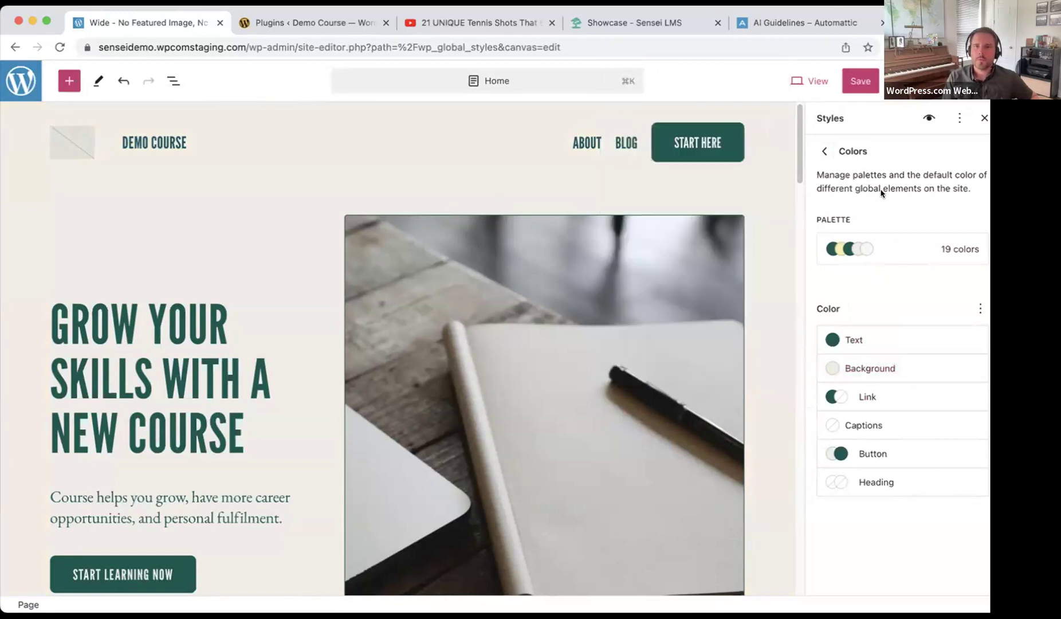
Review the fonts available for the site's Text typography, keep EB Garamond, and close the Styles settings.
click(821, 152)
click(887, 318)
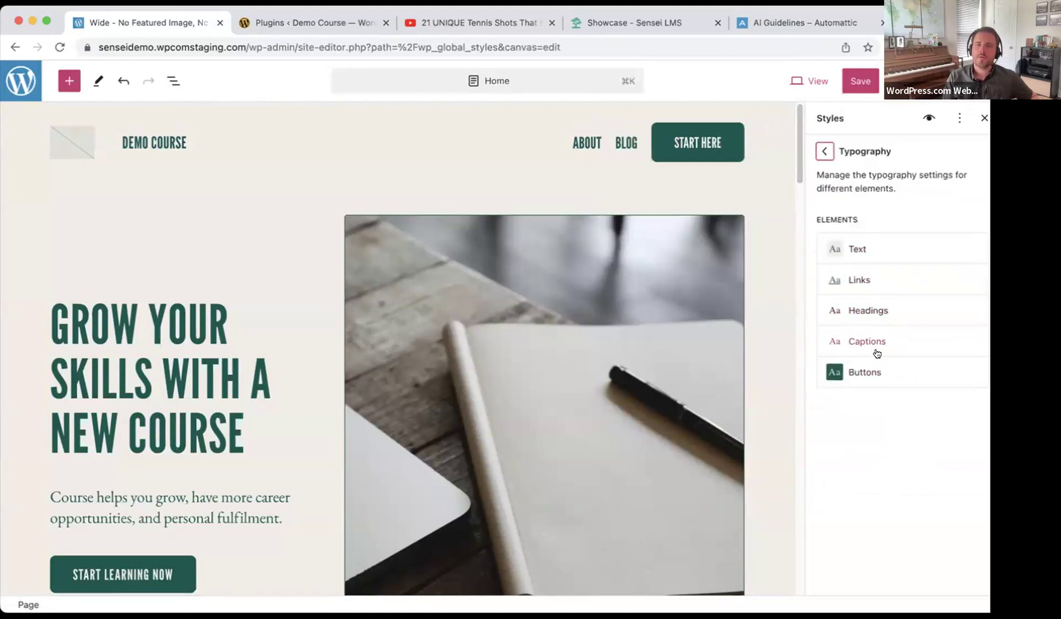
click(876, 248)
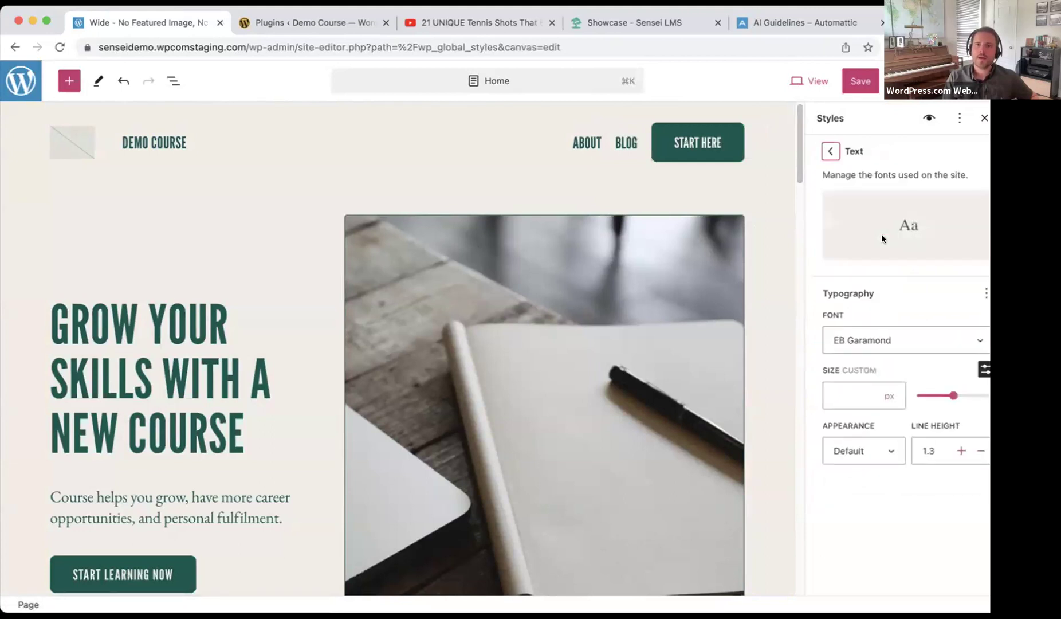
click(904, 341)
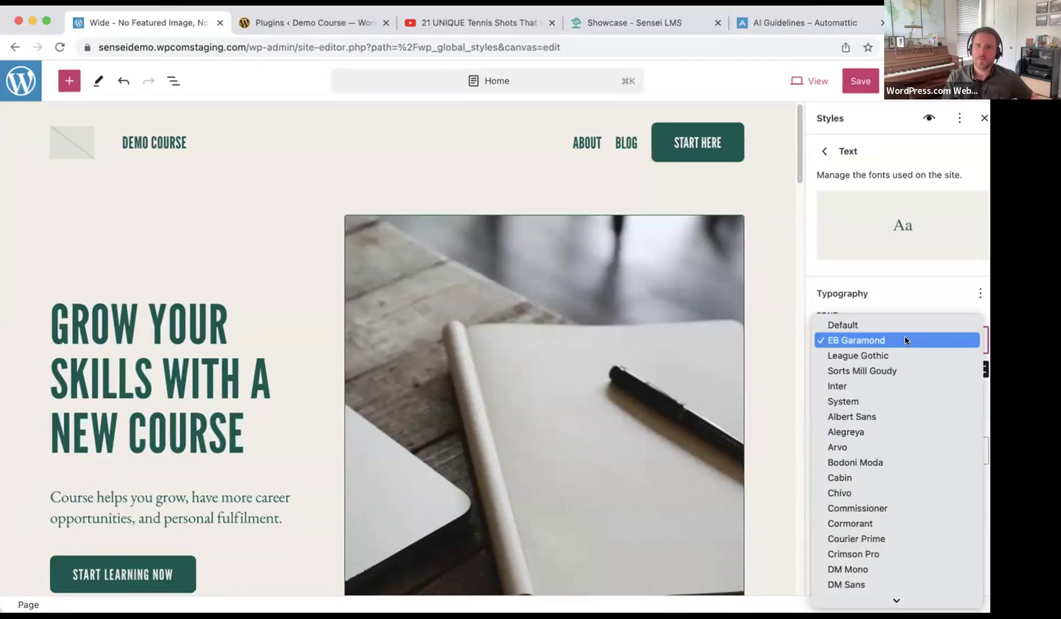
click(893, 314)
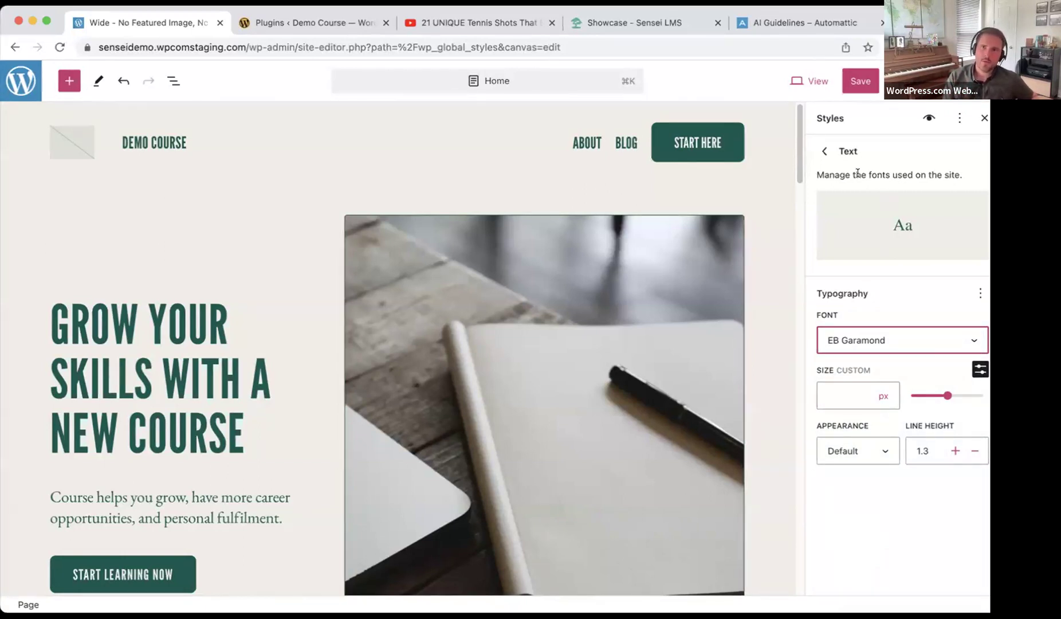
click(821, 150)
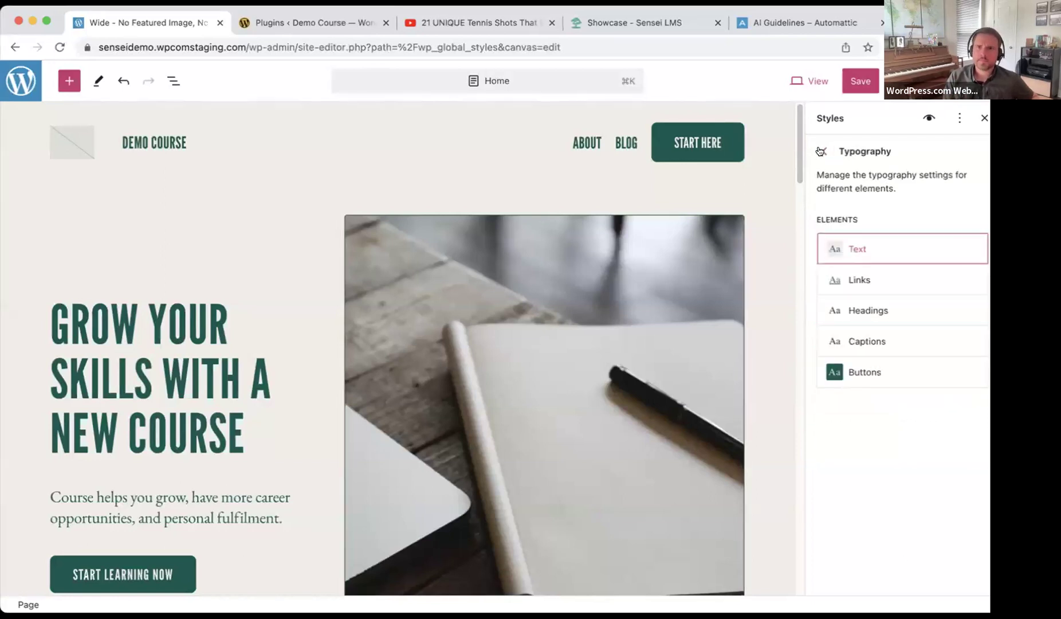
click(982, 118)
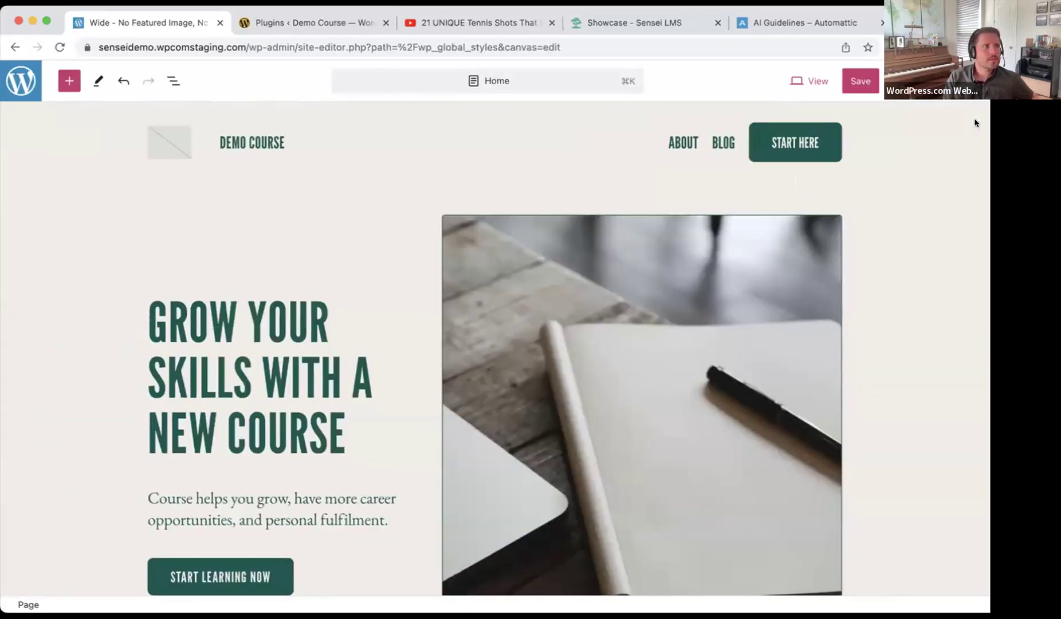
Leave the site editor without saving the style changes and reload the Courses list.
click(15, 47)
click(15, 47)
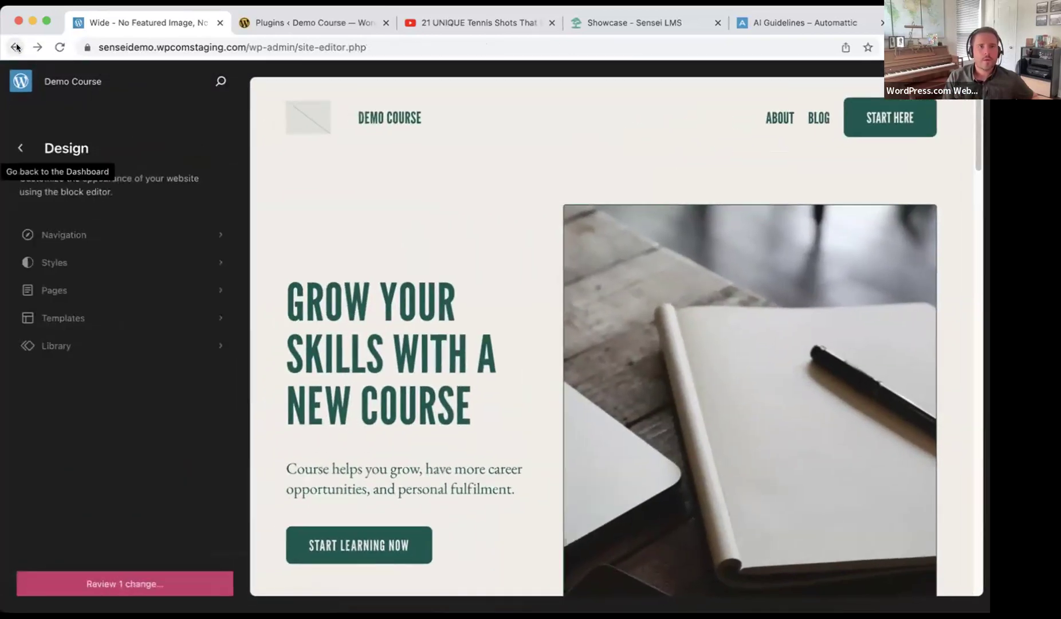
click(16, 47)
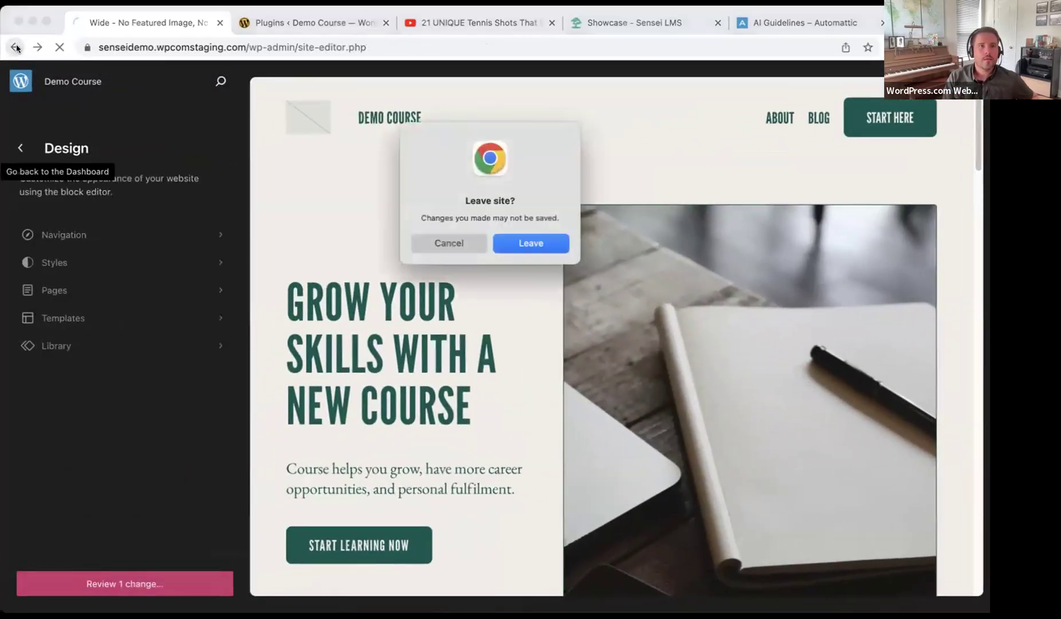
click(541, 243)
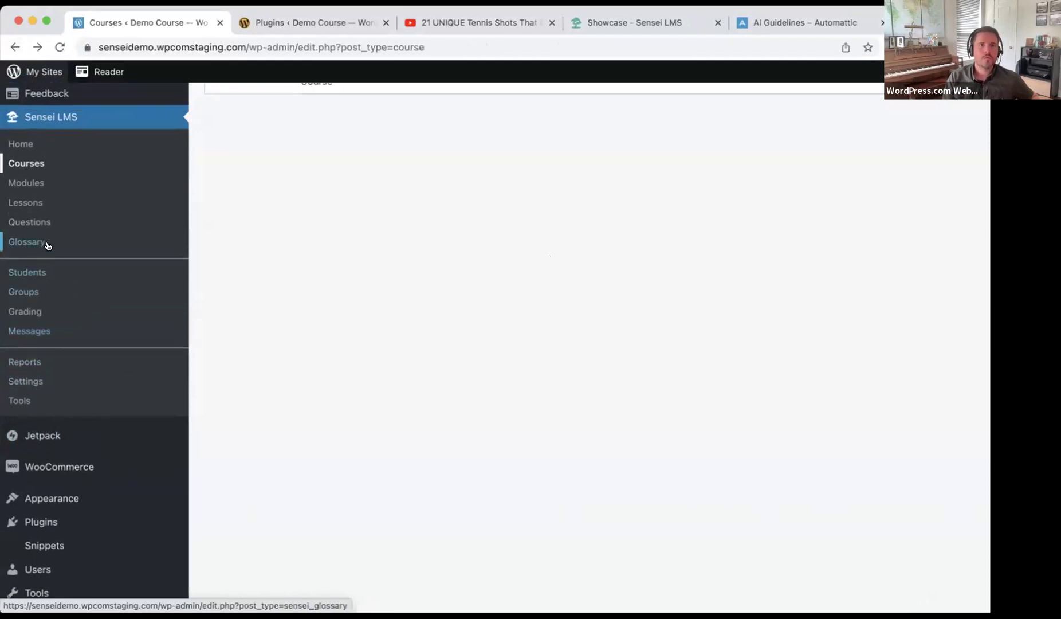
click(26, 442)
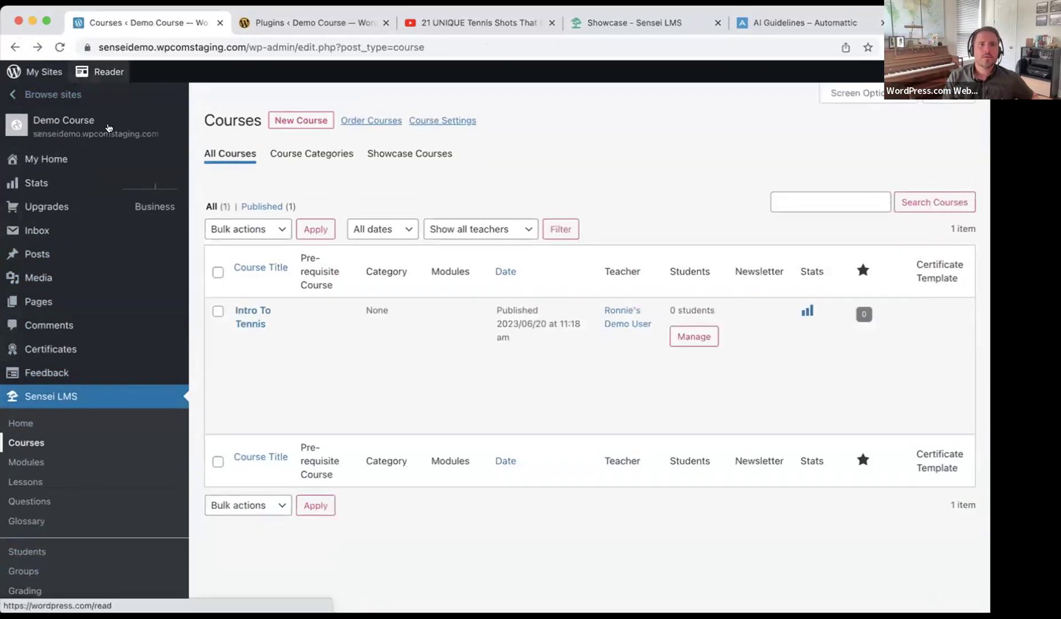
Open the Intro To Tennis course for editing and open its "History of the Game" lesson in the lesson editor.
mouse_move(274, 324)
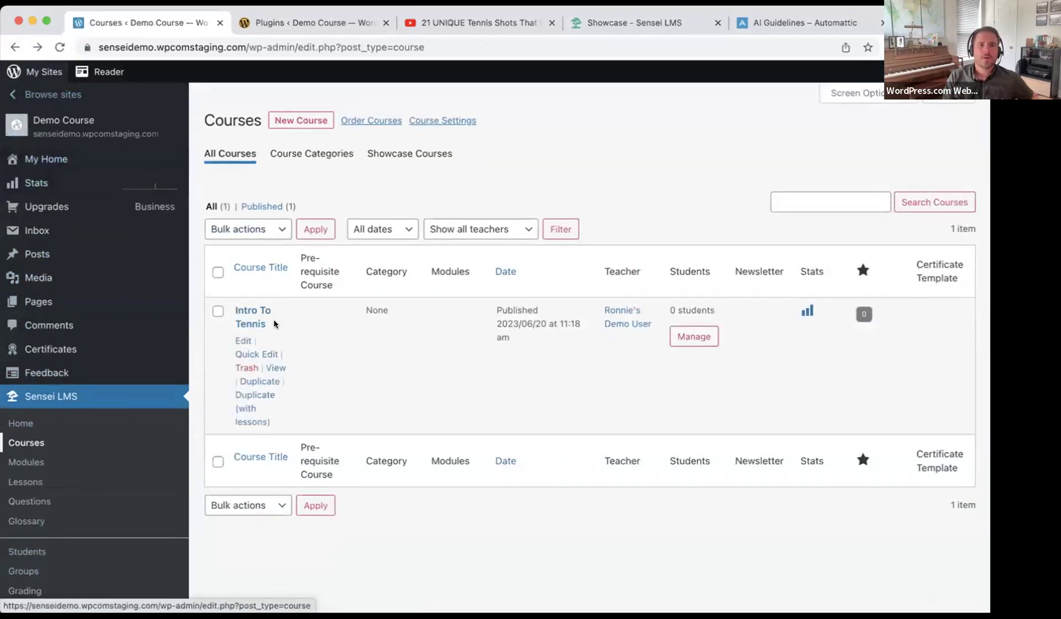
click(243, 340)
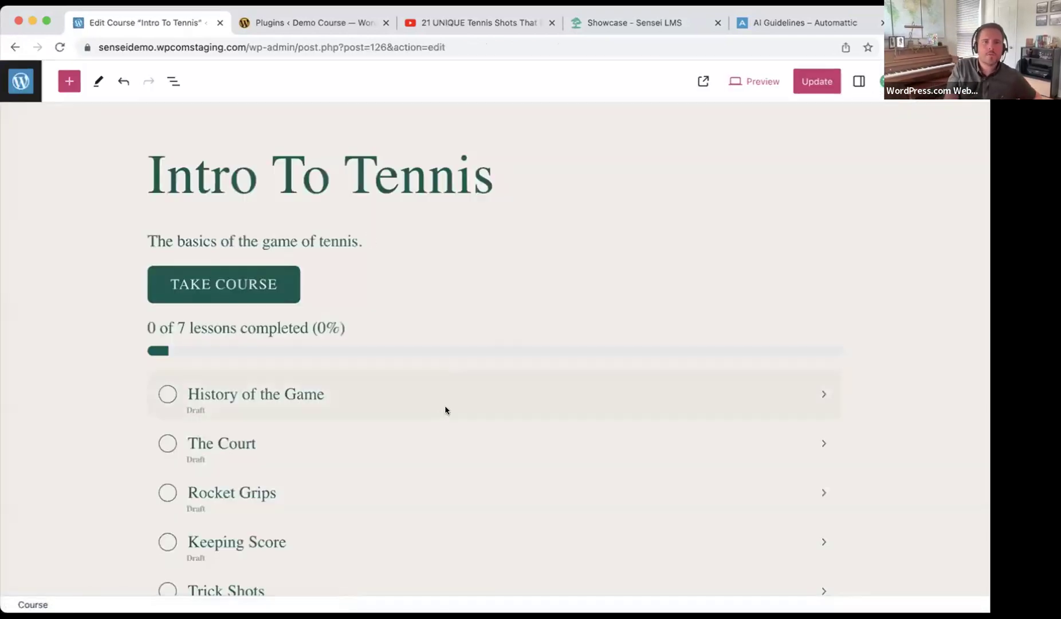
click(447, 398)
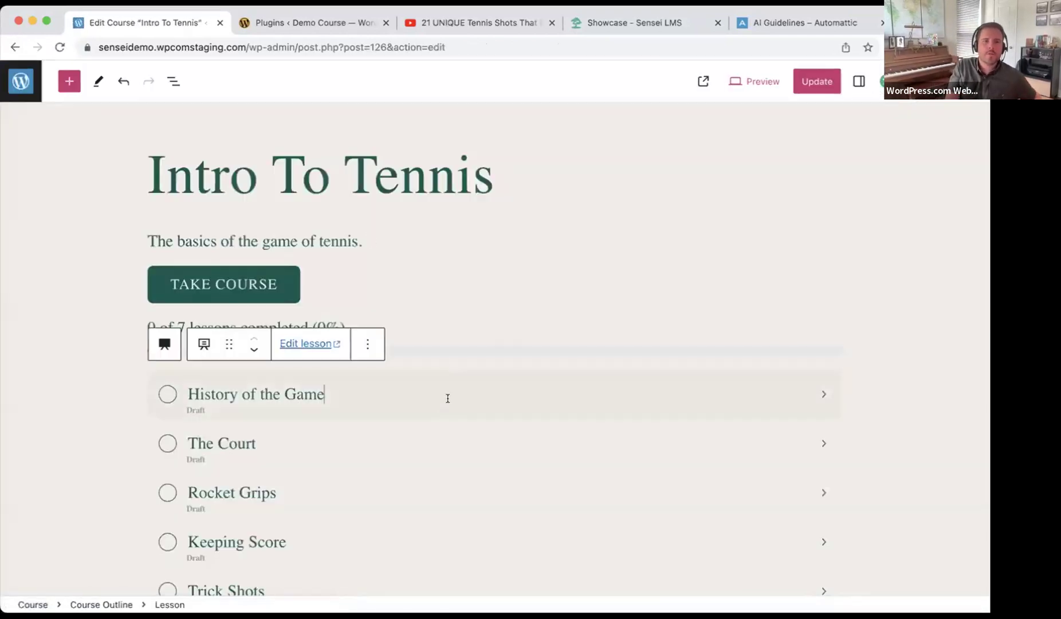
click(311, 343)
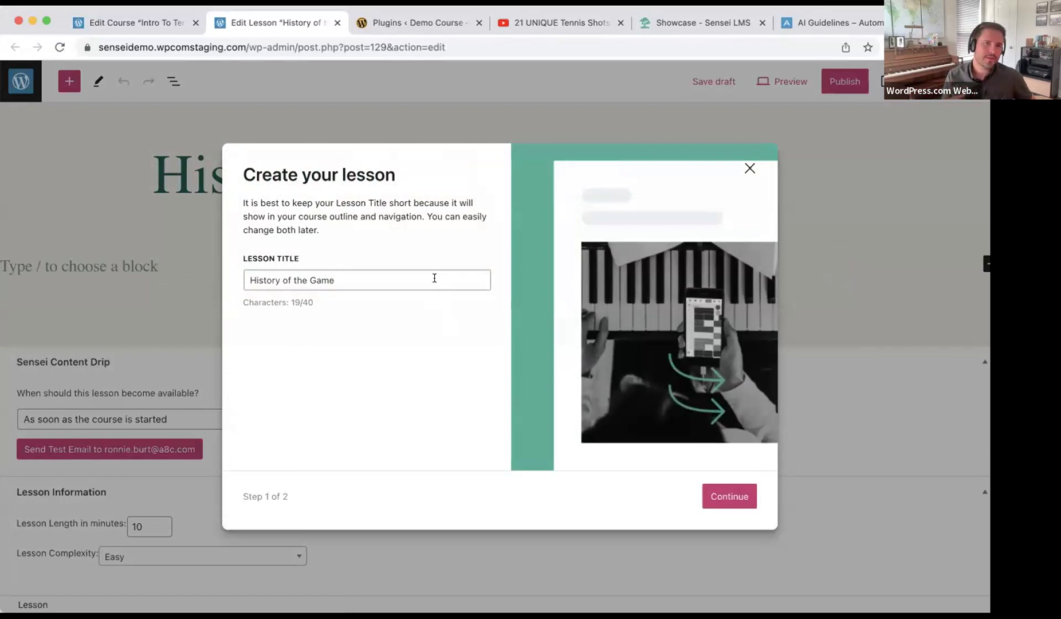
Keep the lesson title "History of the Game", browse the available lesson types, and start the lesson with the Flashcards layout.
click(717, 496)
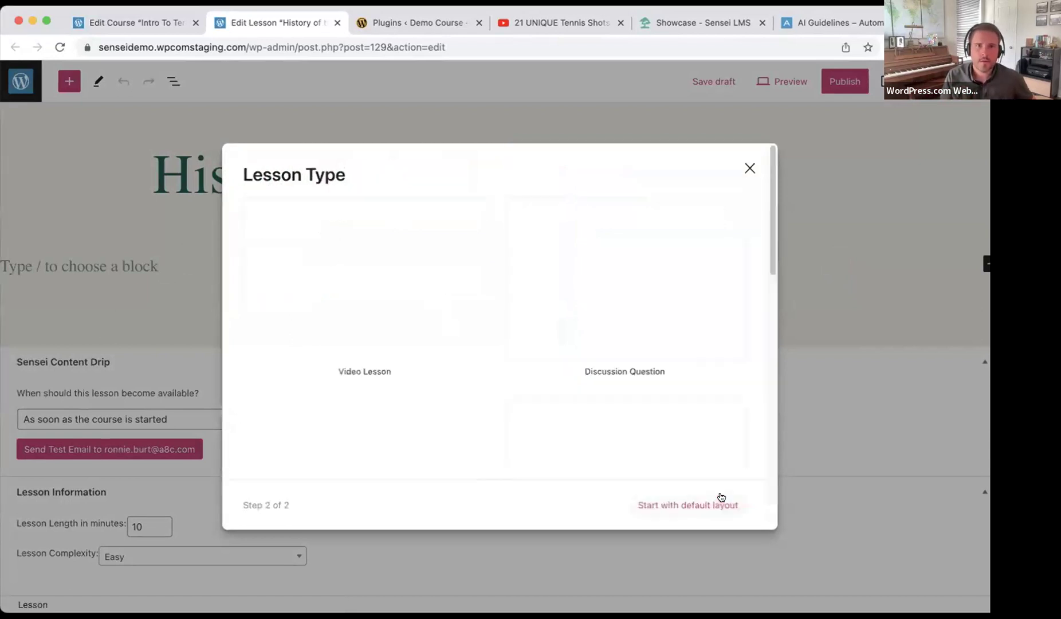
scroll(488, 265, down, 5)
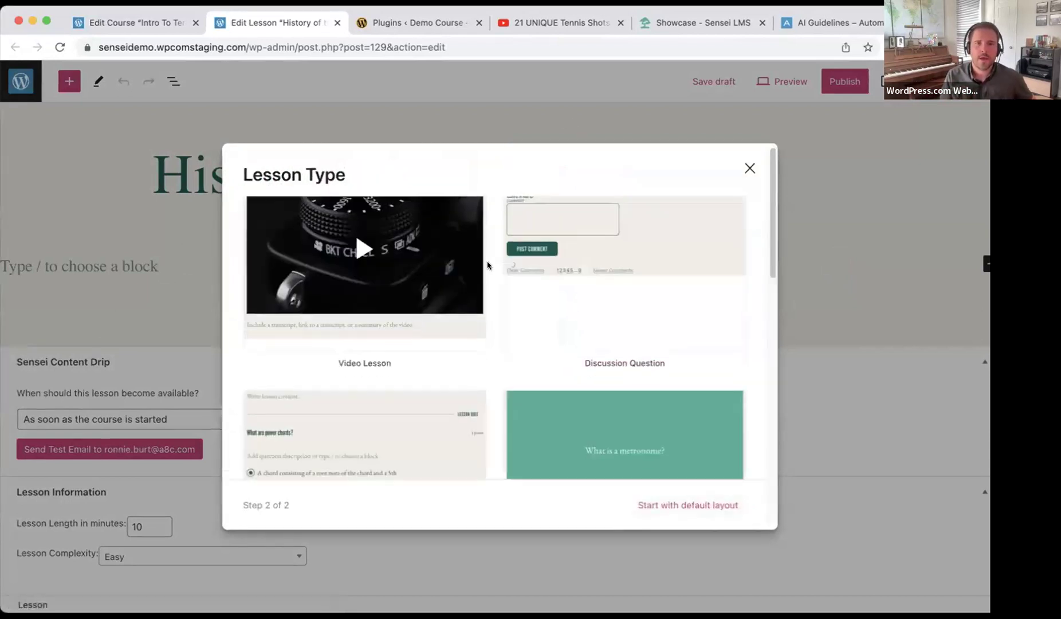
scroll(490, 269, down, 6)
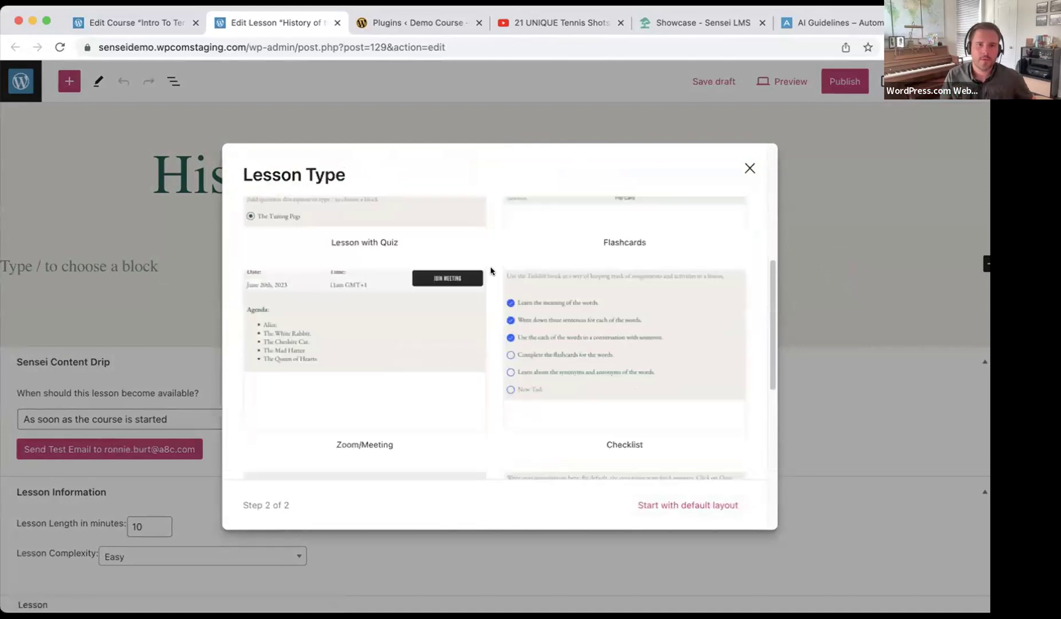
scroll(490, 267, down, 5)
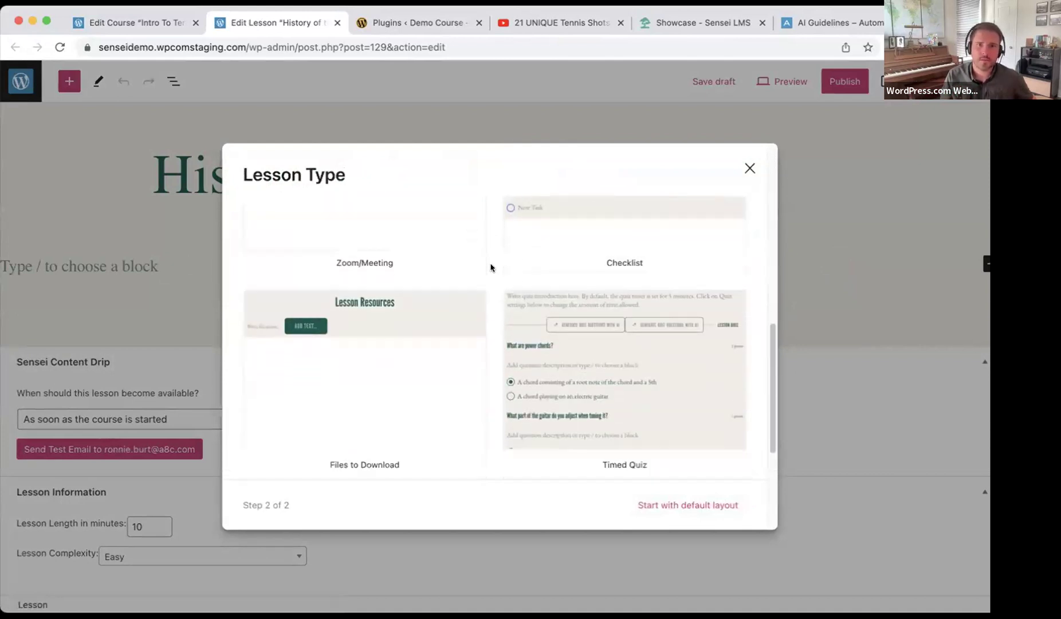
scroll(490, 267, down, 5)
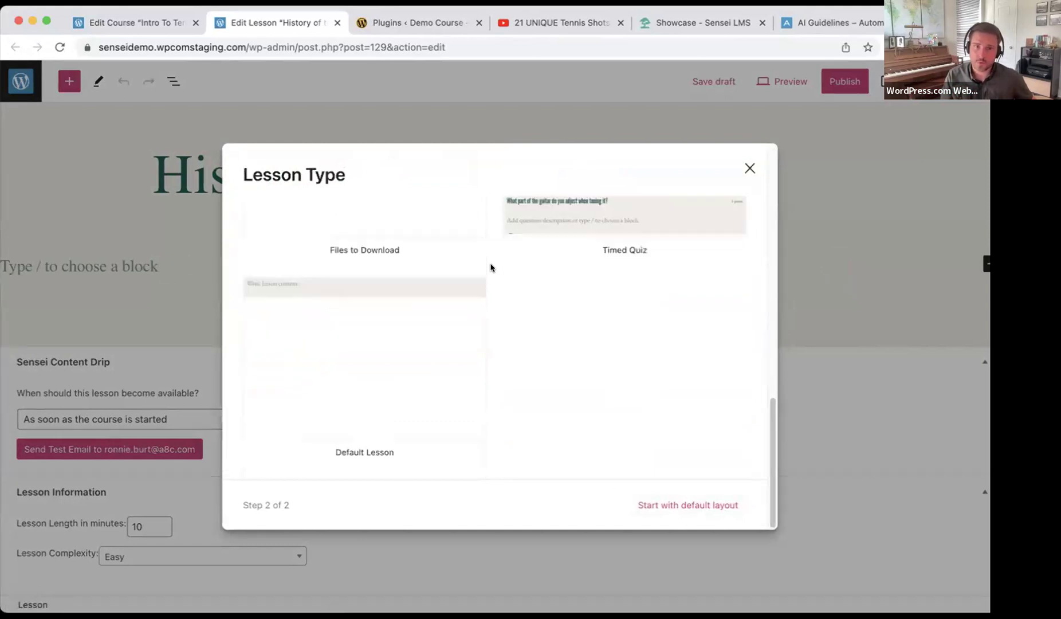
scroll(491, 266, up, 15)
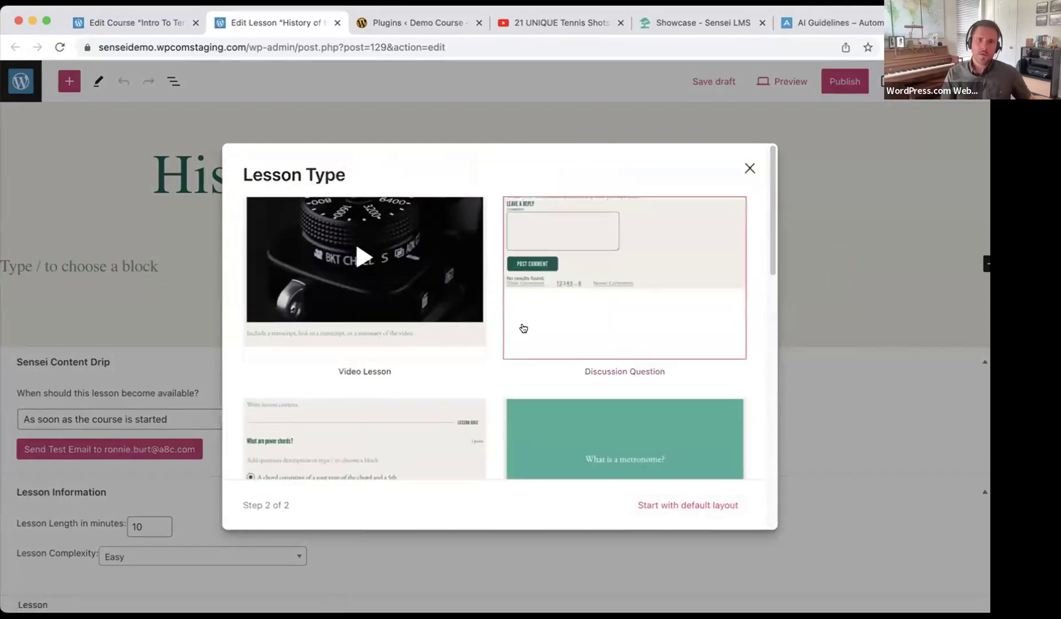
click(729, 506)
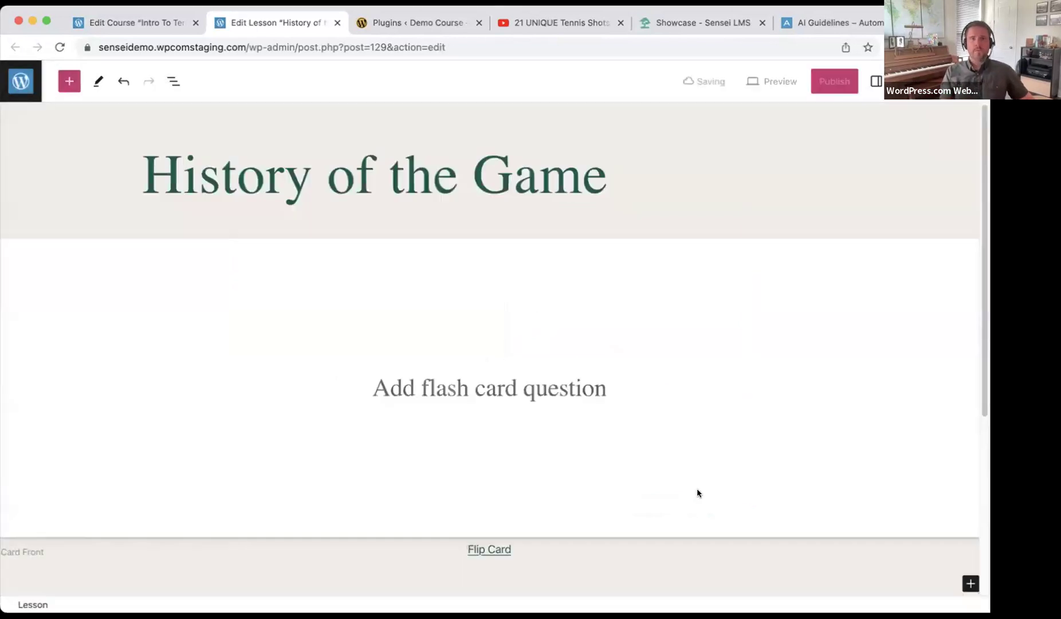
Delete the whole Flashcard block from the lesson, keeping the Lesson Actions block.
click(583, 260)
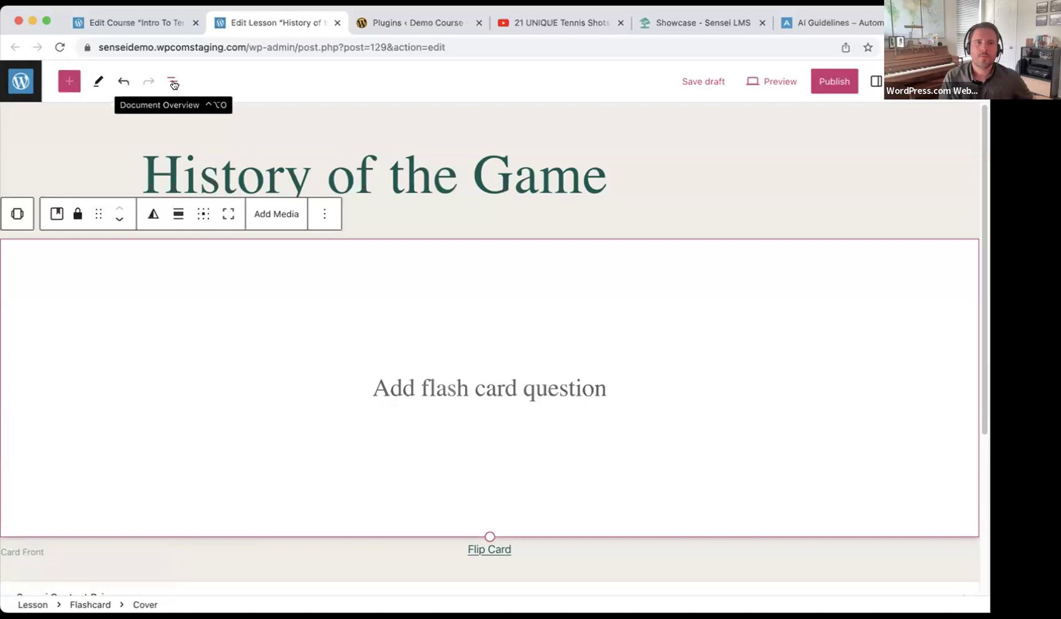
click(173, 83)
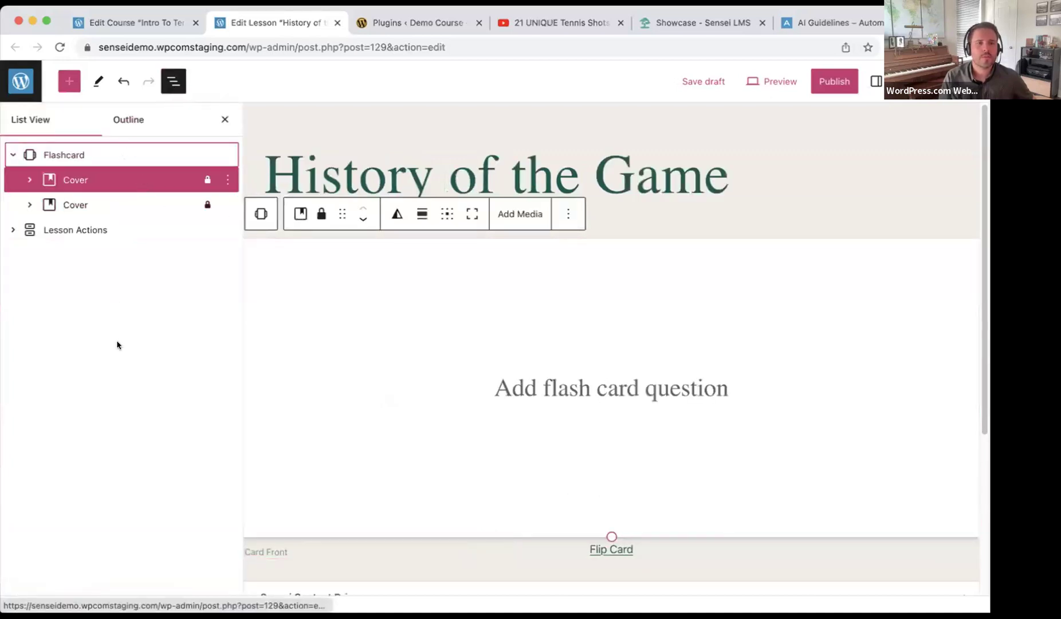
click(110, 160)
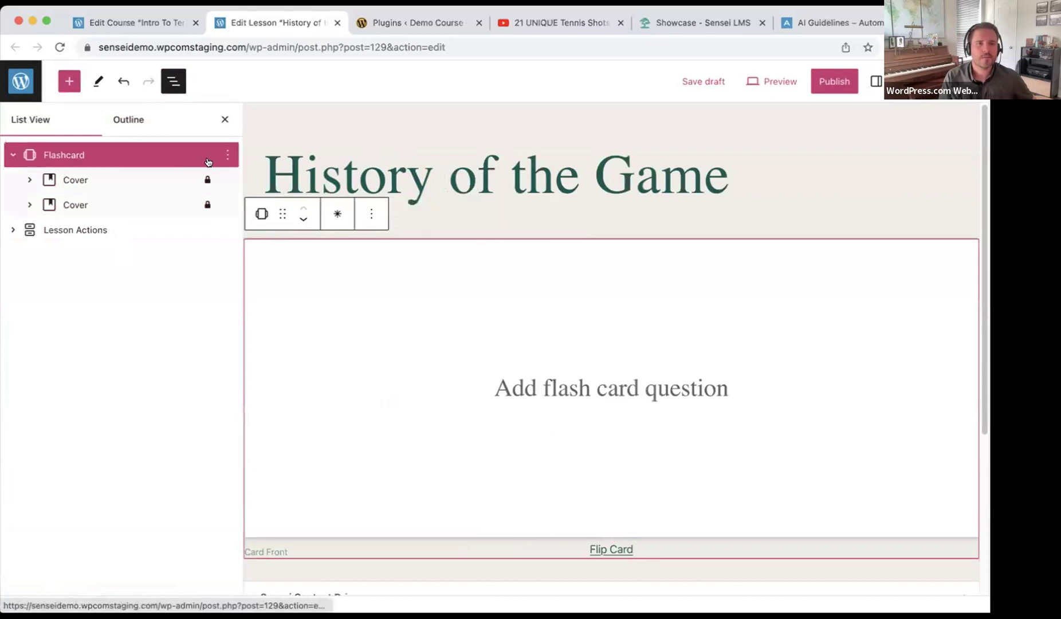
click(228, 155)
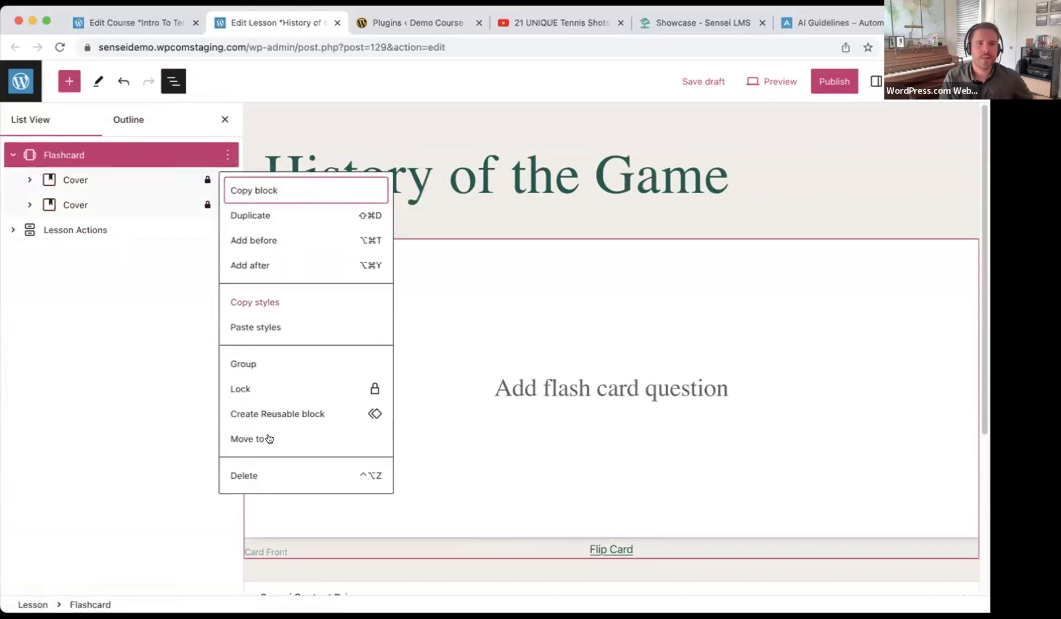
click(264, 472)
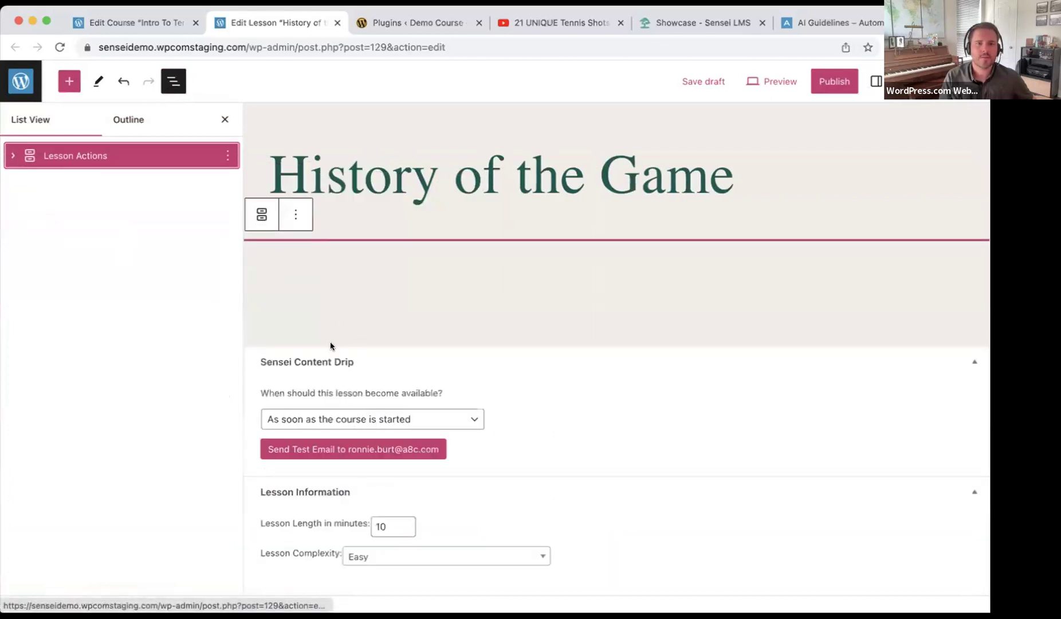
click(326, 294)
click(69, 154)
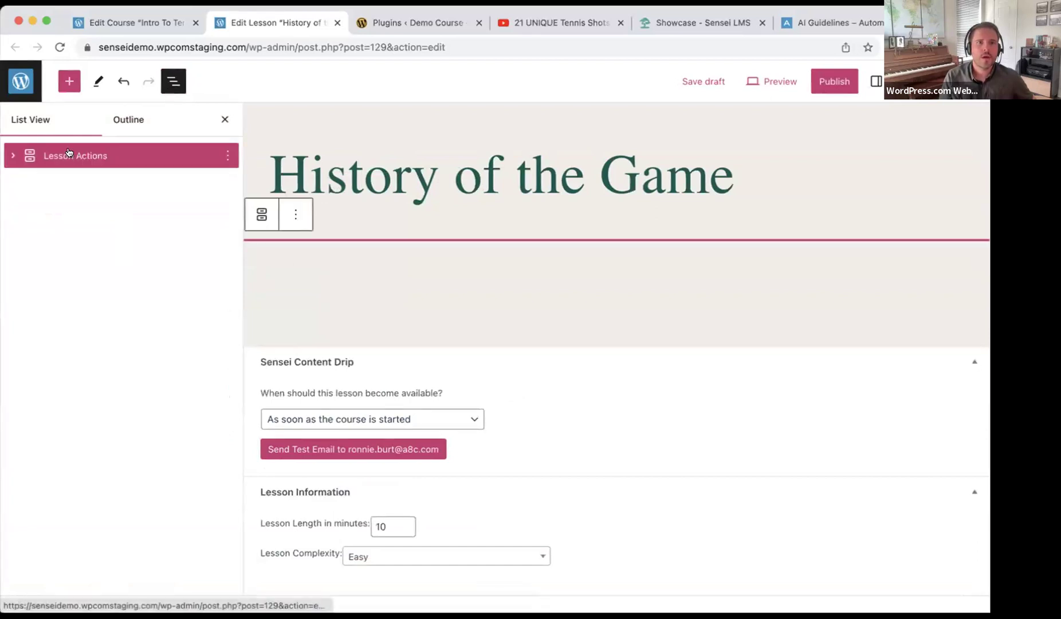
click(746, 171)
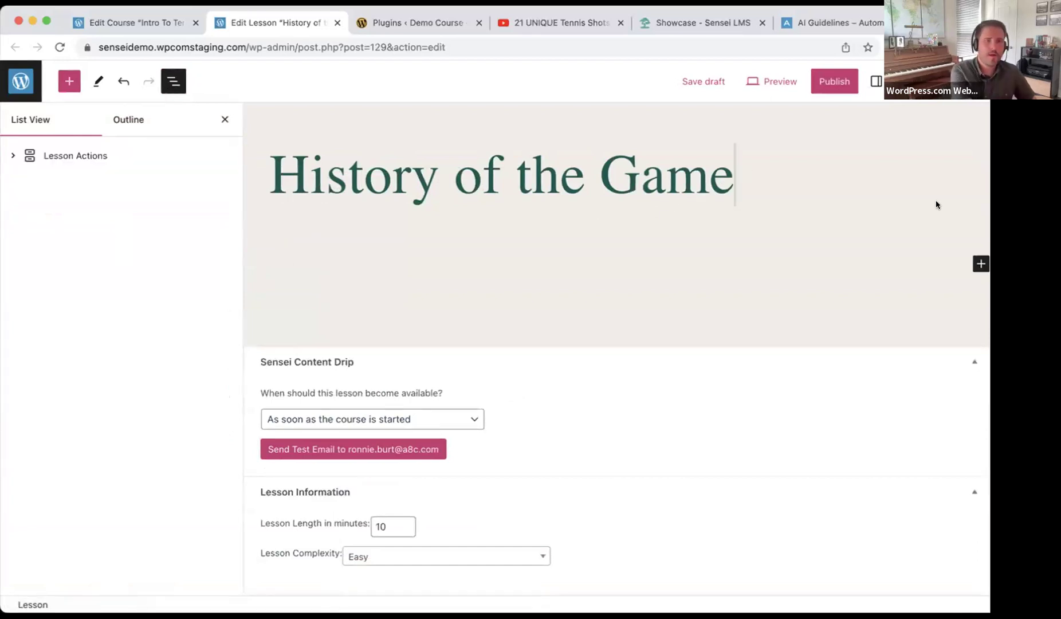
key(Return)
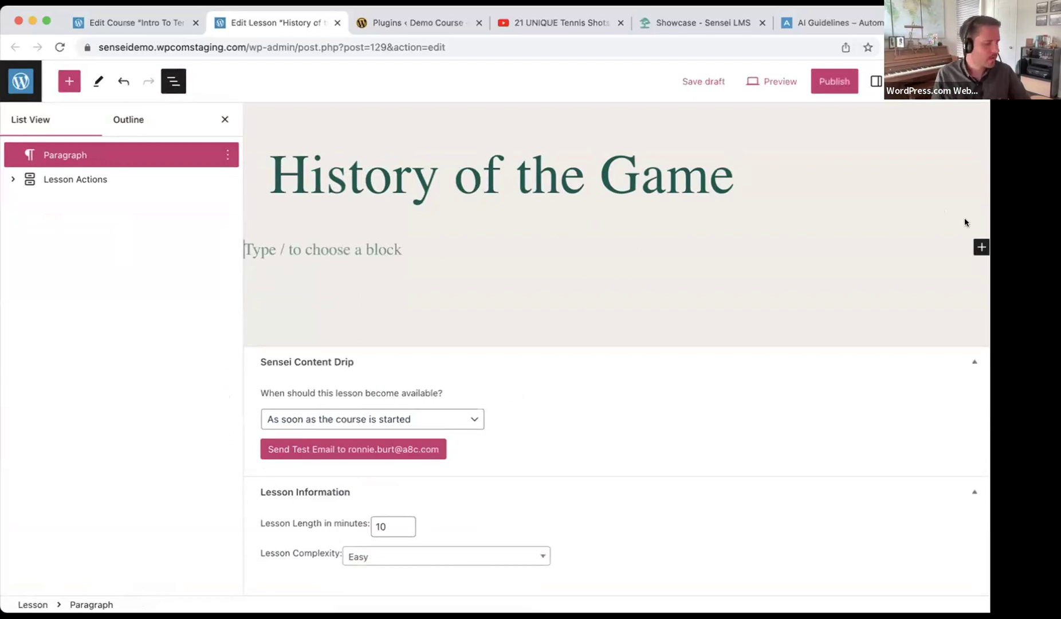
text(/ai)
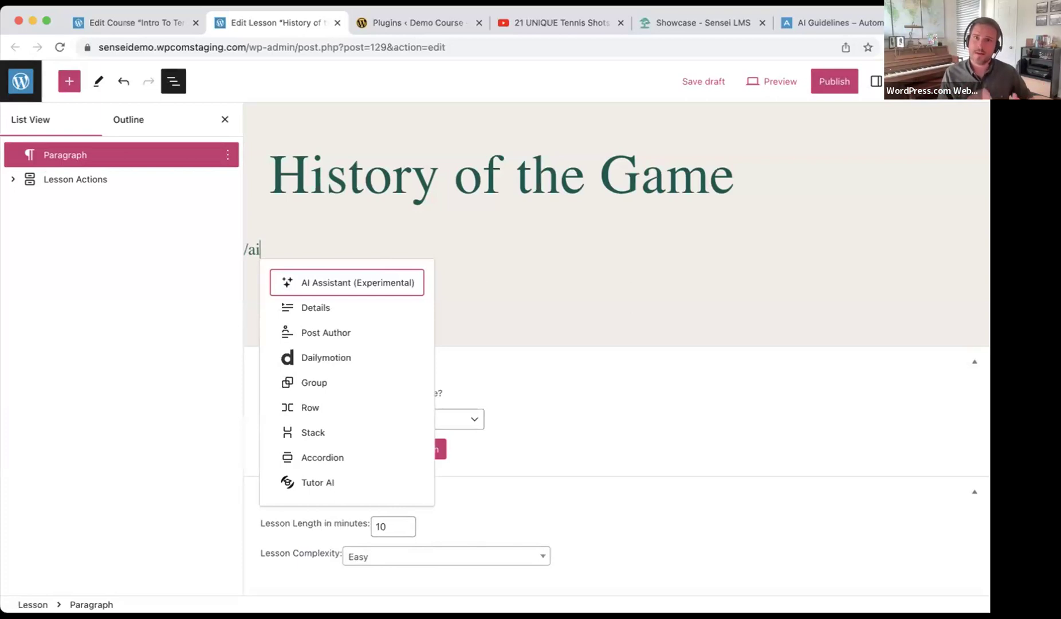
click(388, 284)
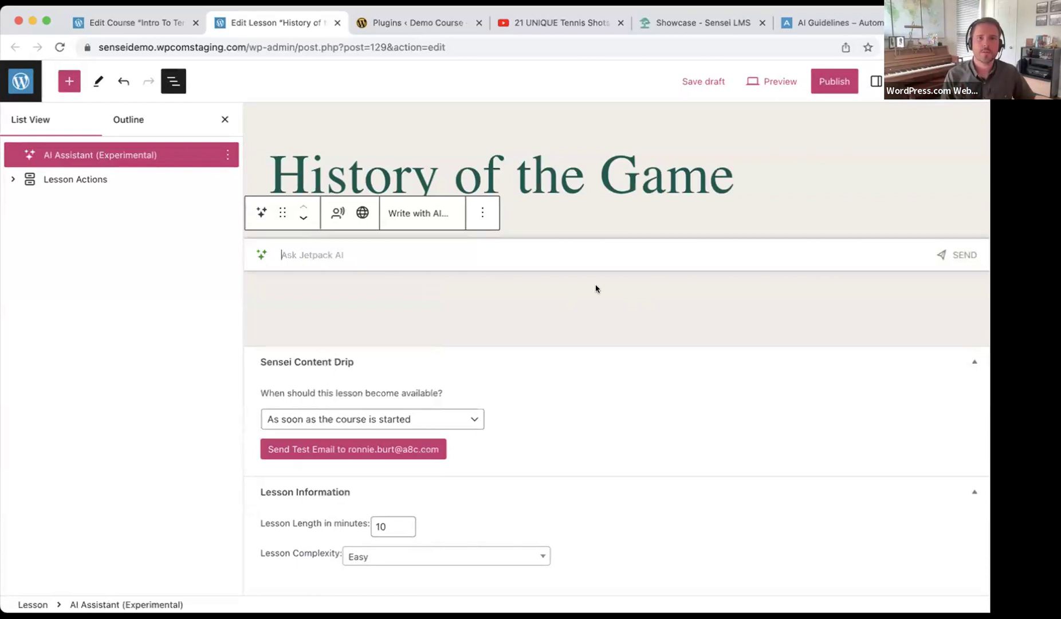
click(208, 161)
click(227, 154)
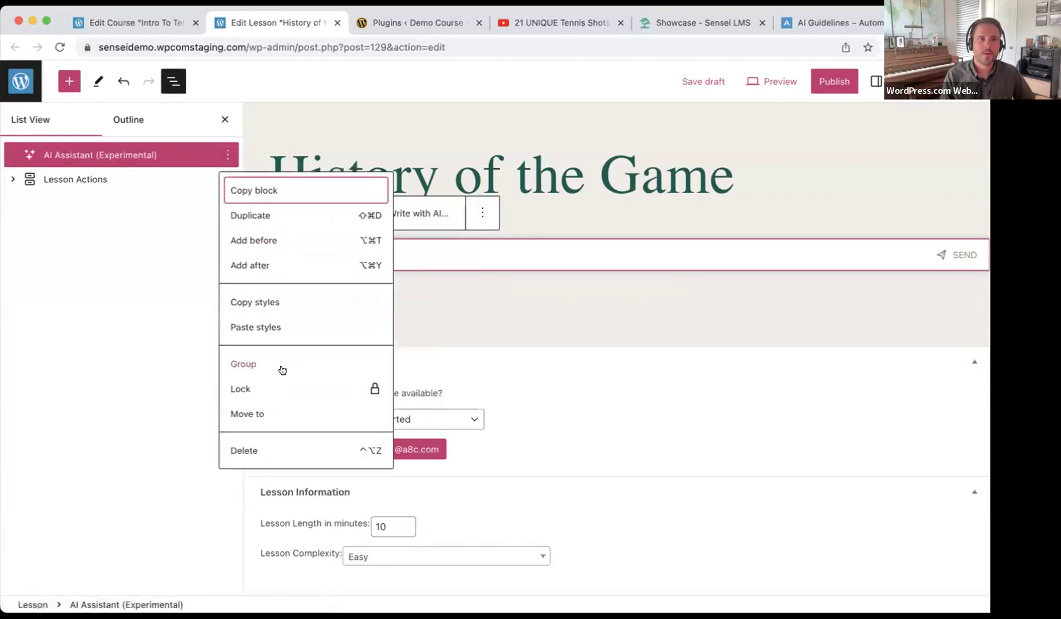
click(289, 451)
Insert an AI Assistant (Experimental) block directly beneath the "History of the Game" lesson title.
click(794, 171)
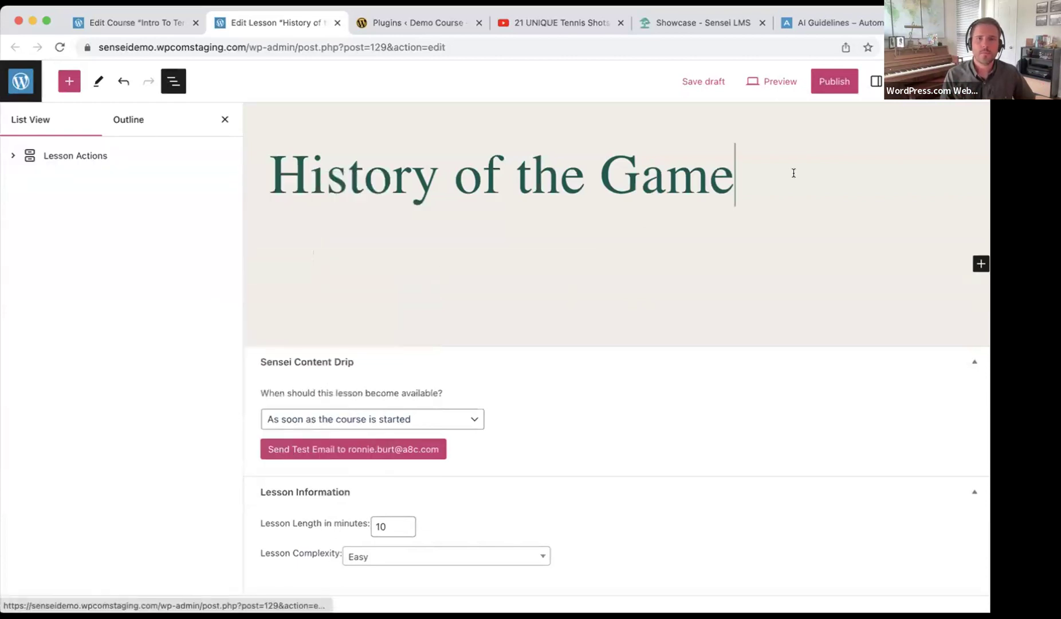
key(Return)
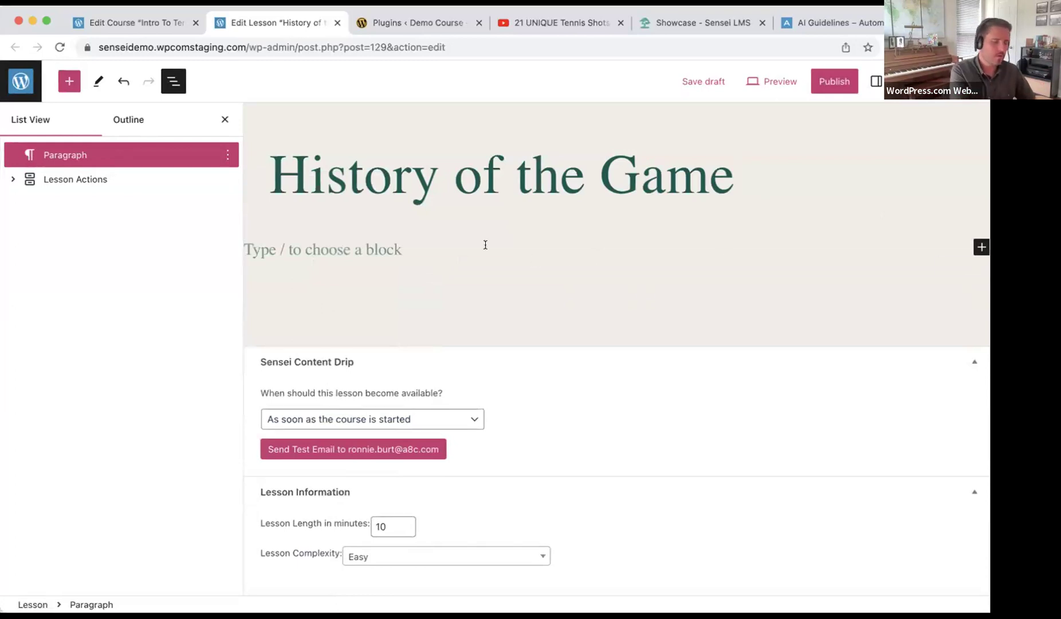
text(/ai)
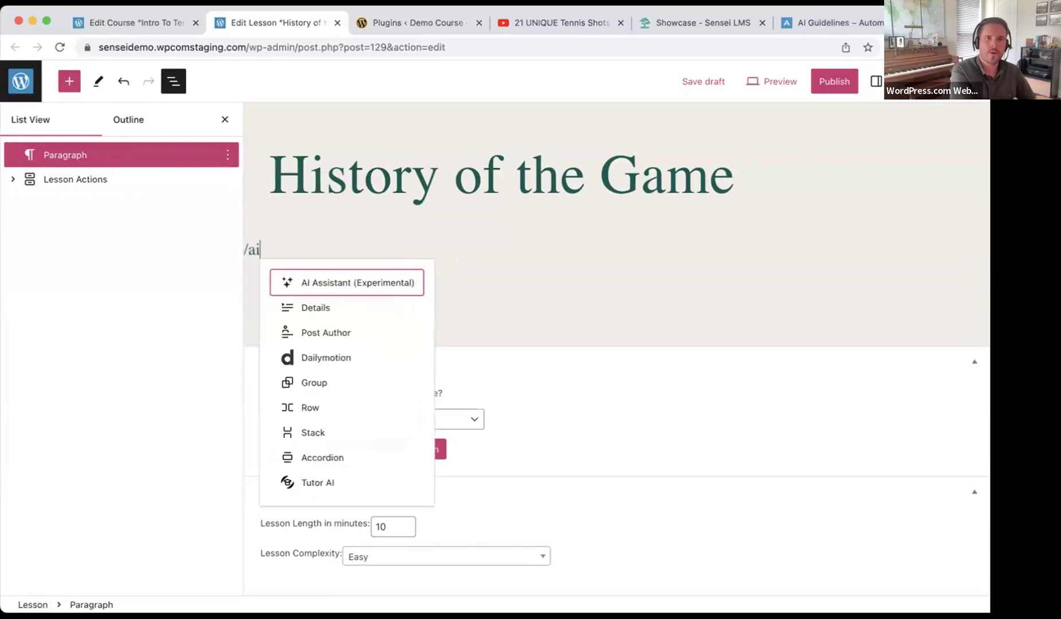
click(369, 283)
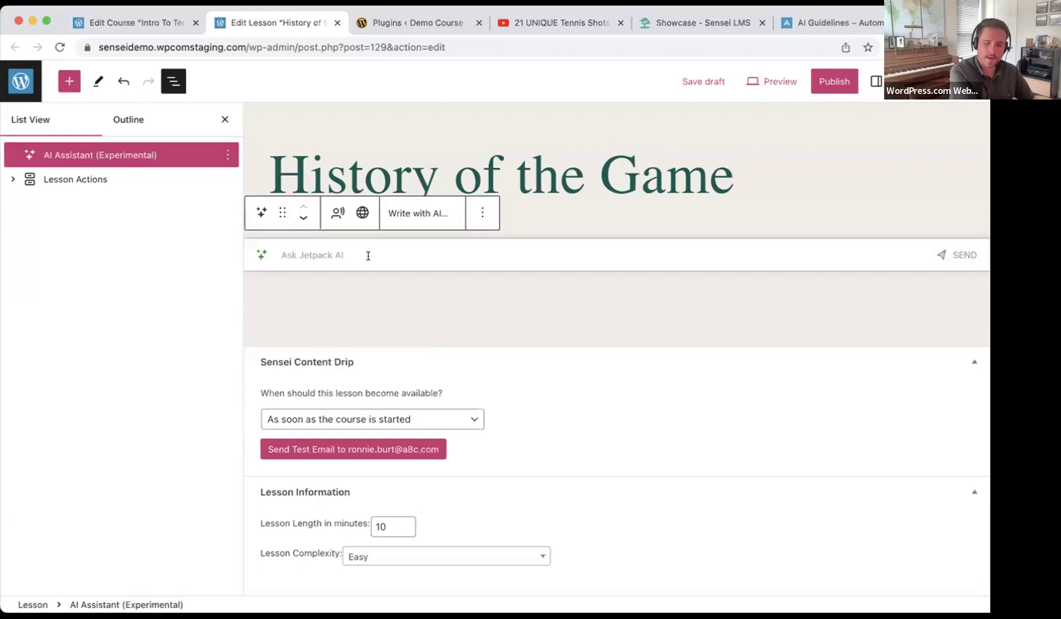
Ask Jetpack AI "Give me a bullet point list of the history of the game of tennis." and accept the generated content.
text(Give me a)
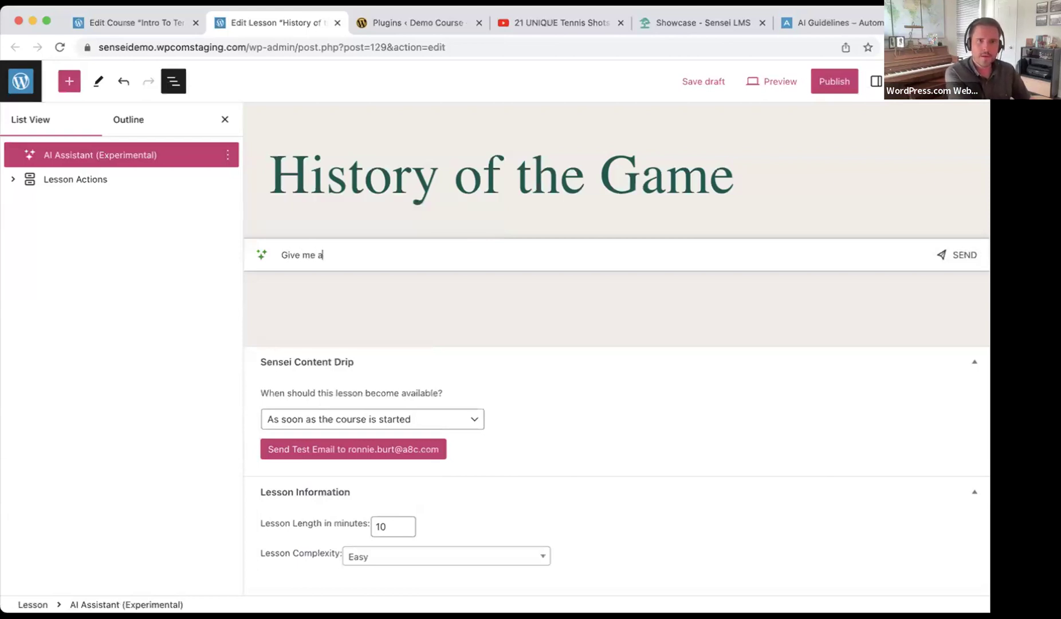
text( bullet point list )
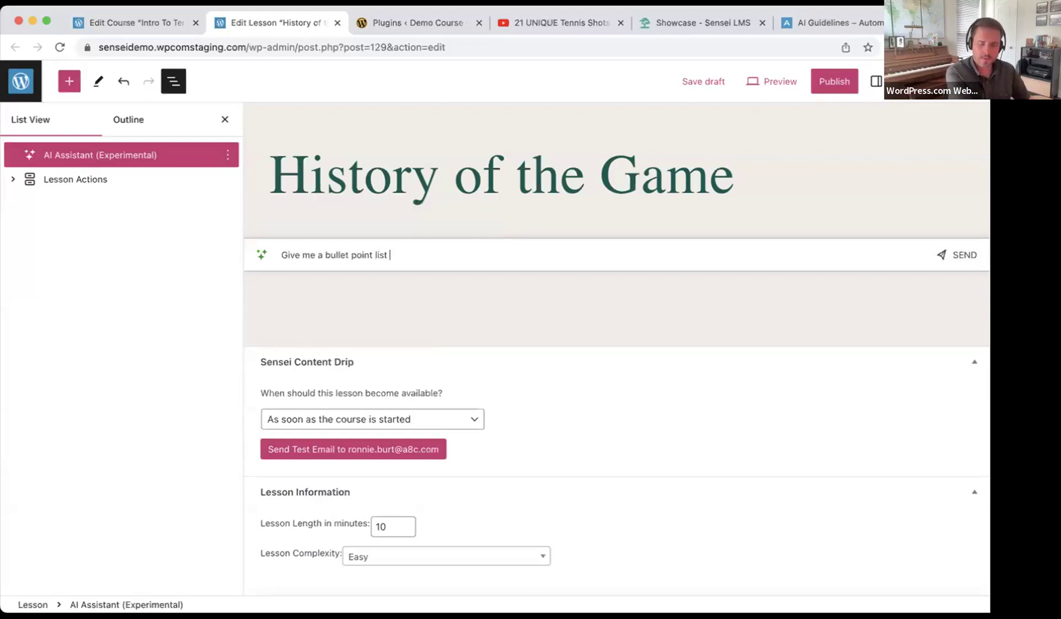
text(of the history of the game of ten)
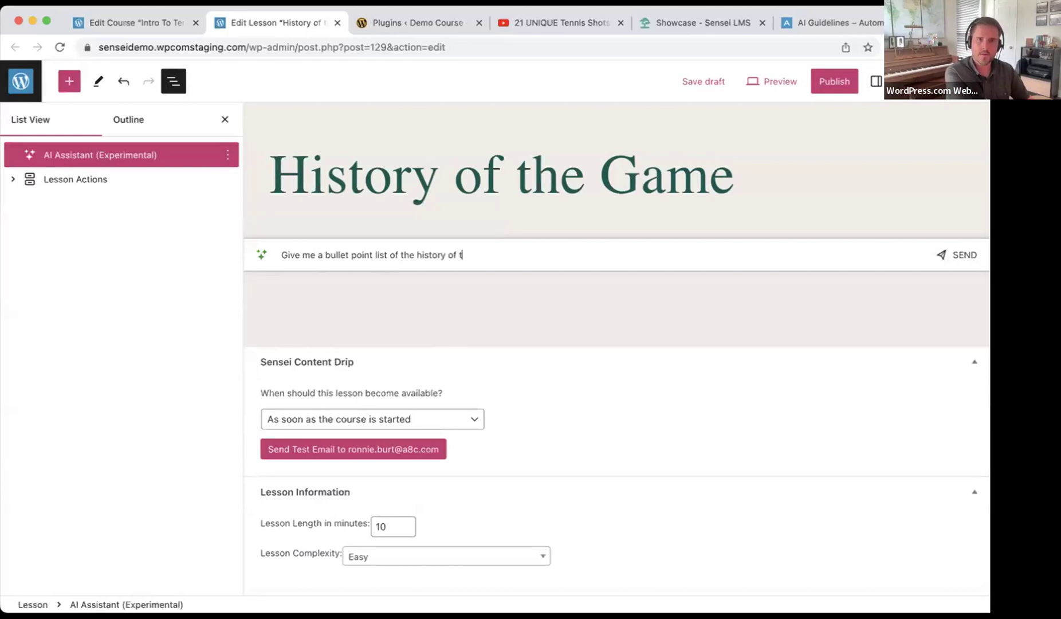
text(nis.)
key(Return)
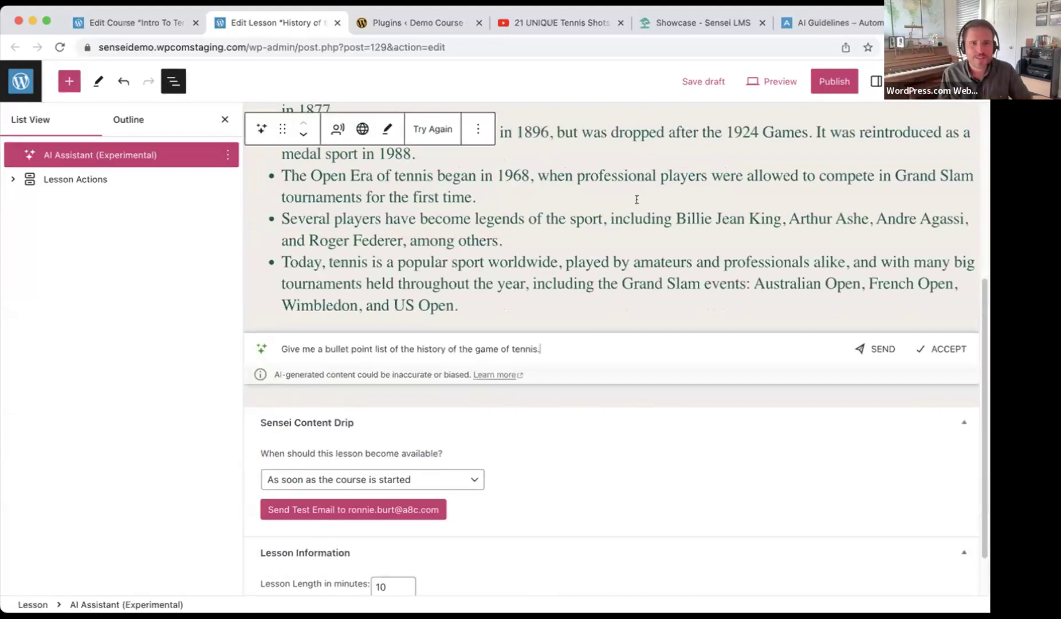
scroll(551, 232, up, 3)
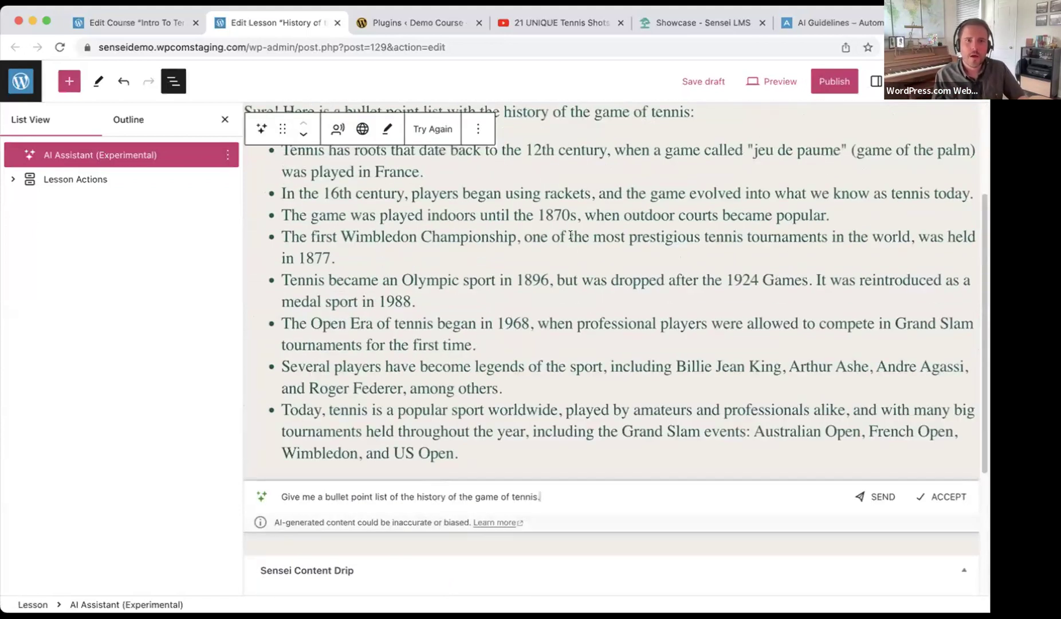
click(942, 496)
scroll(739, 247, up, 3)
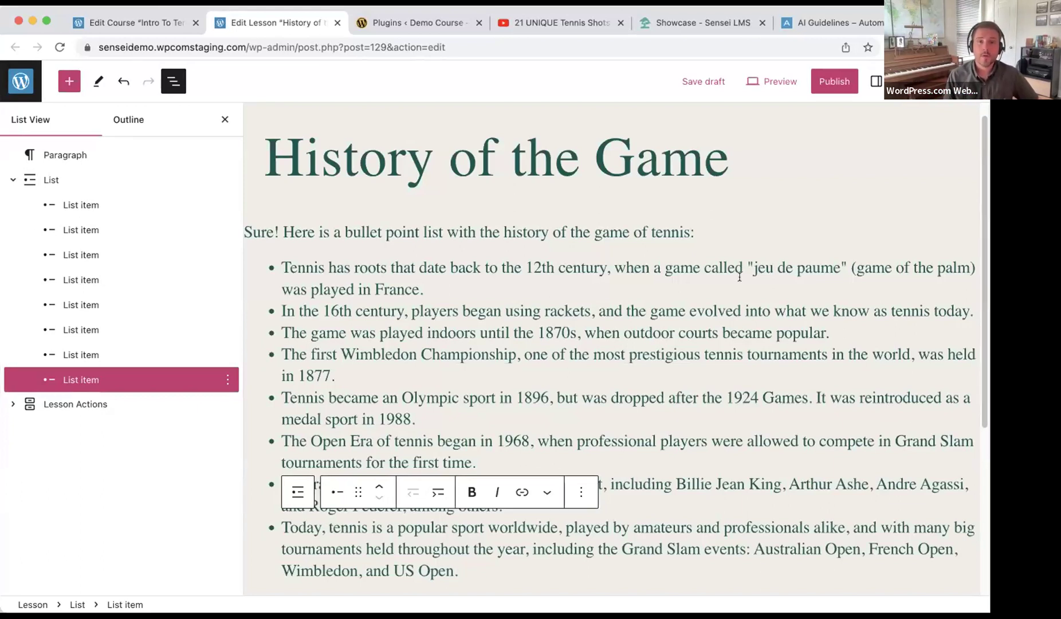
Insert a Timeline block directly beneath the "History of the Game" lesson title.
click(745, 162)
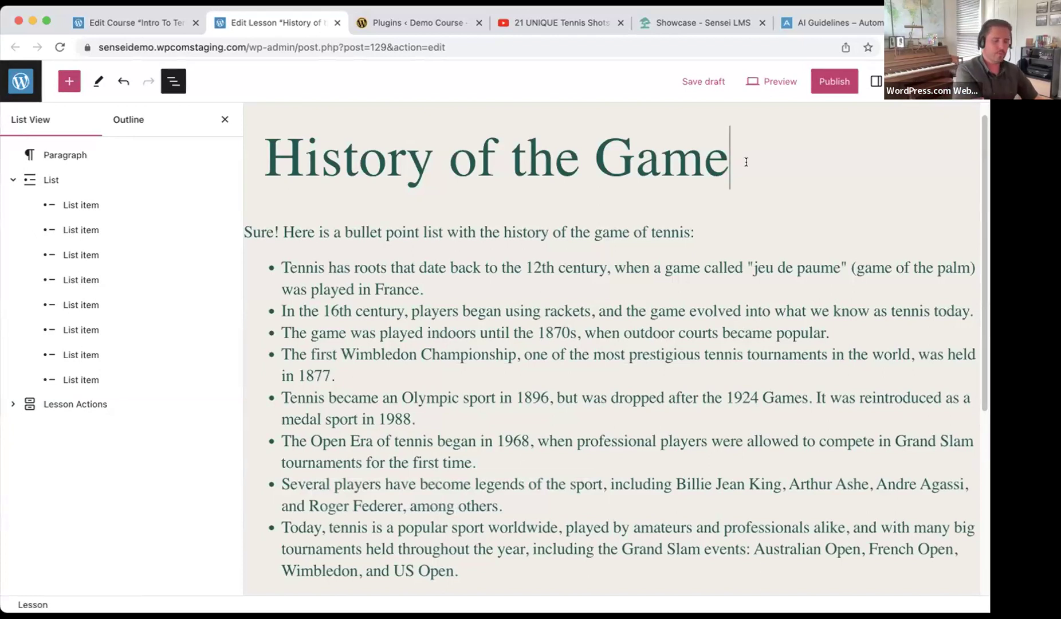
key(Return)
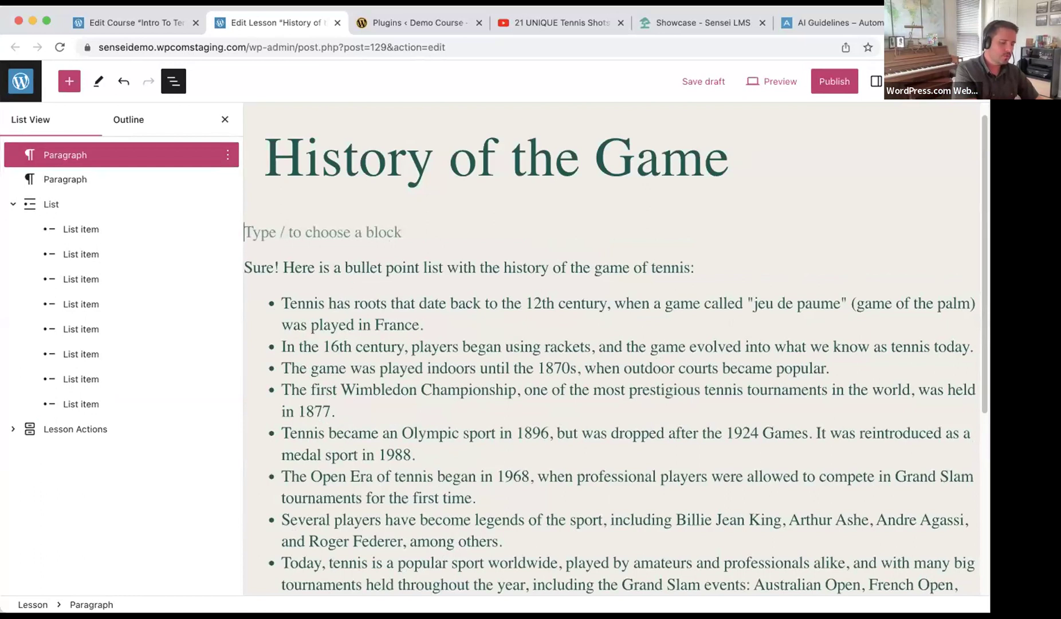
text(/)
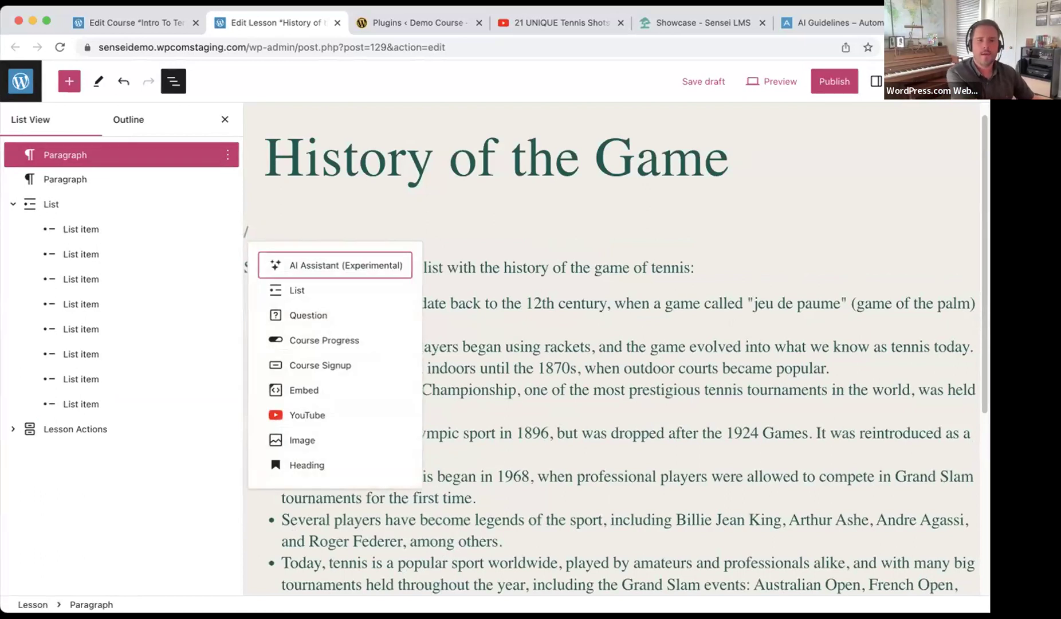
text(time)
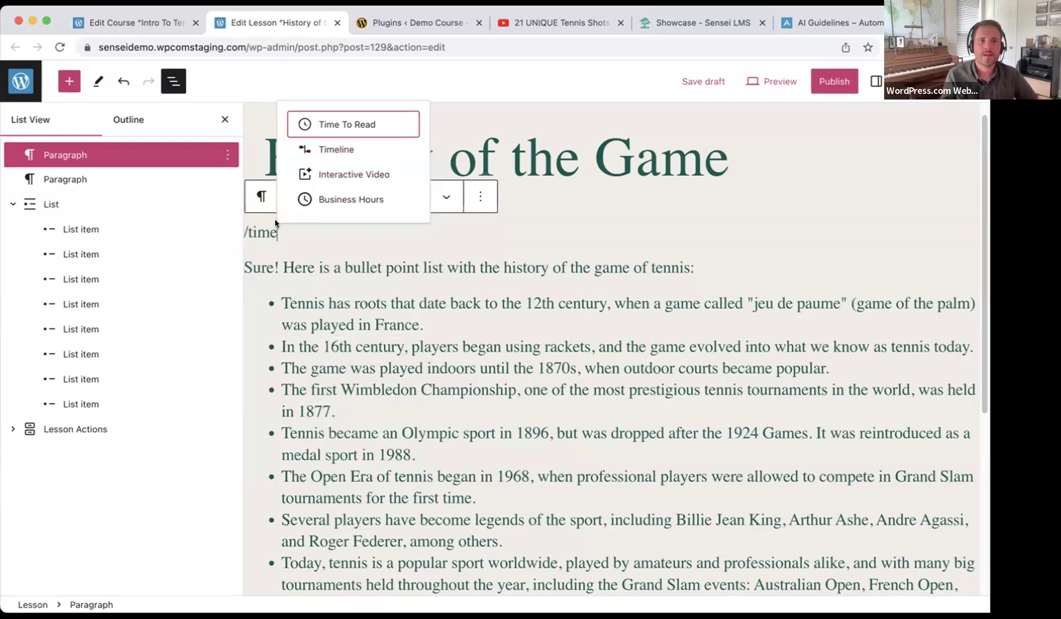
click(346, 149)
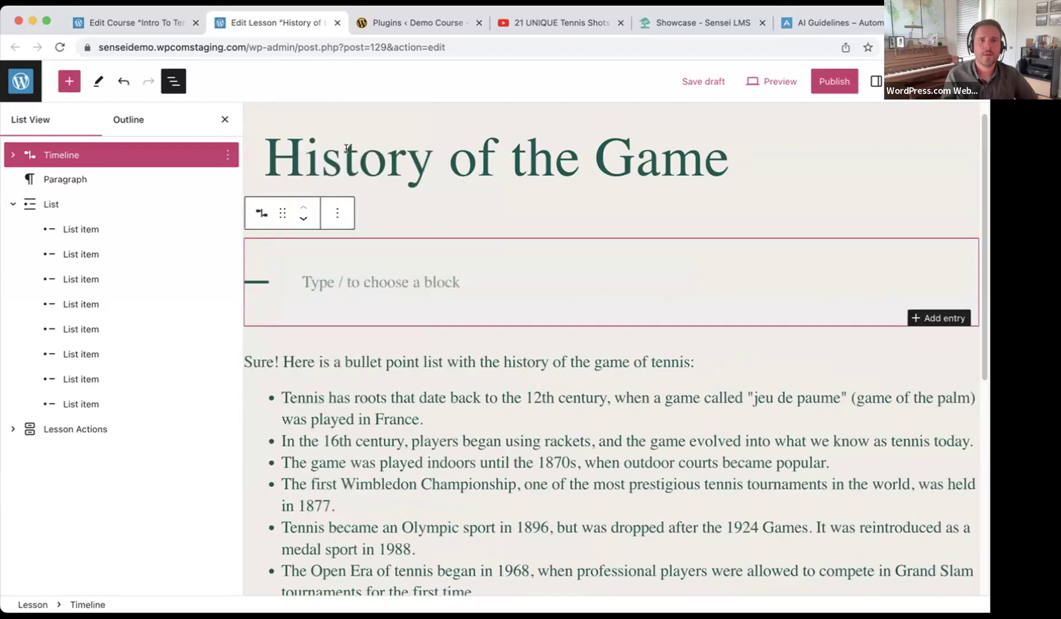
Copy the first bullet, about tennis's roots in France, into the first timeline entry and bold "12th century".
click(468, 277)
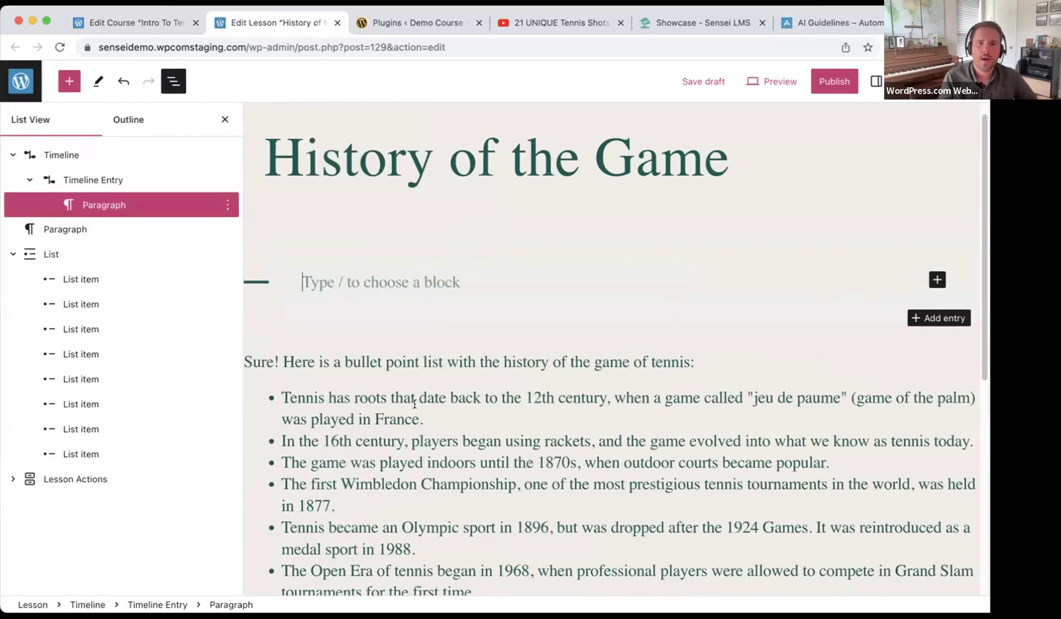
drag(429, 416, 280, 396)
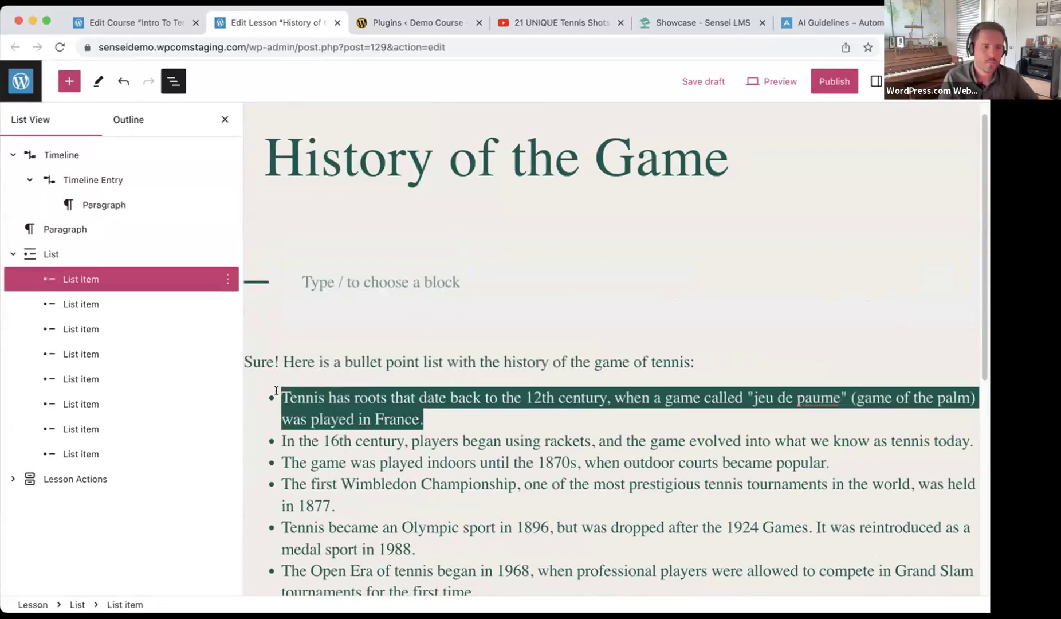
key(ctrl+c)
click(364, 303)
key(ctrl+v)
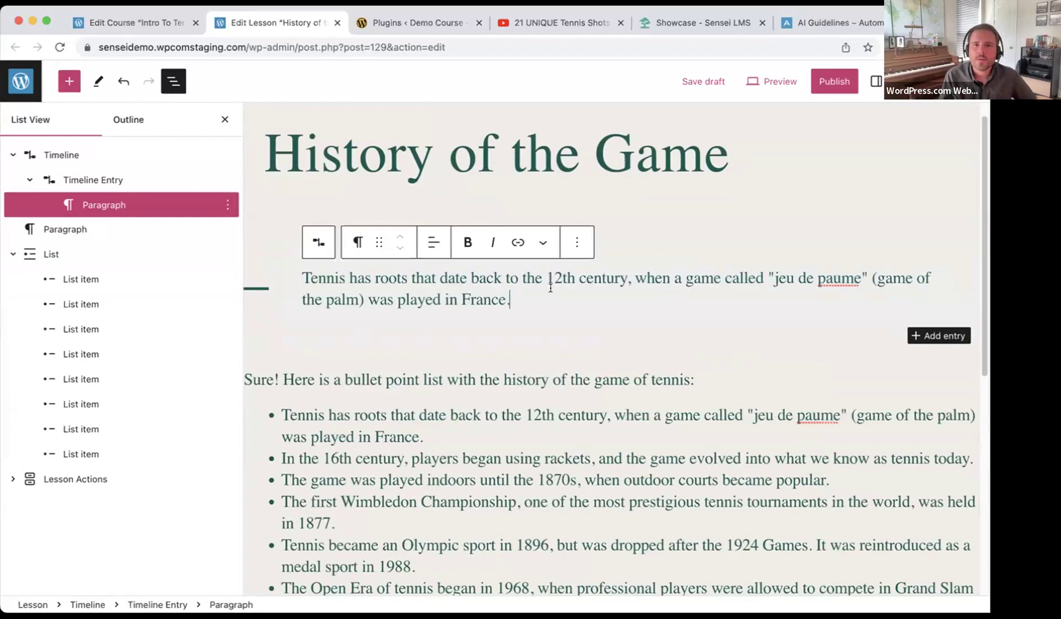
drag(547, 280, 625, 280)
key(ctrl+b)
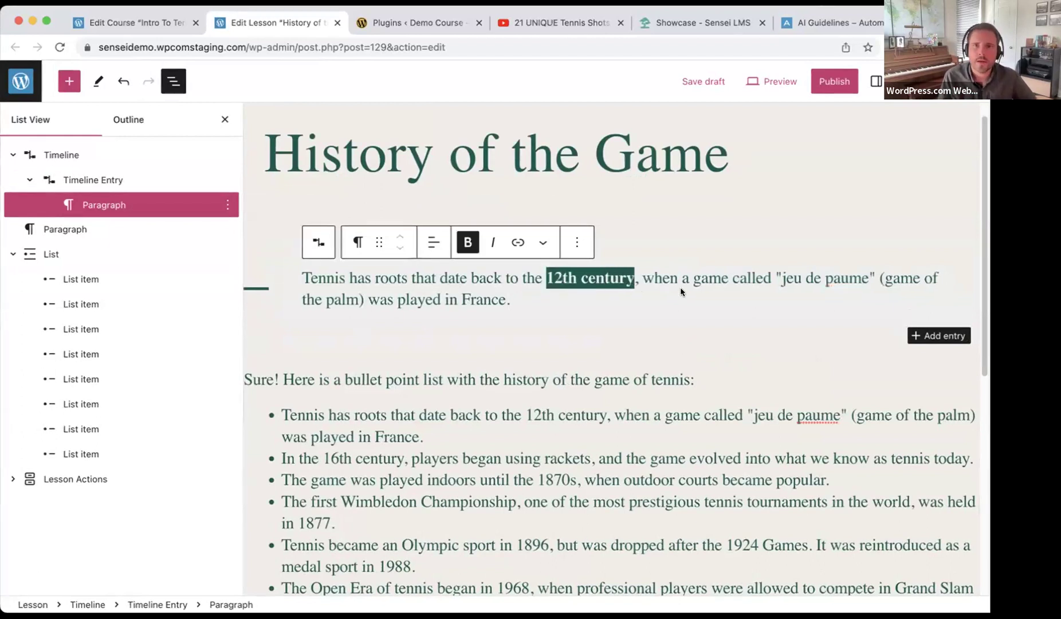
click(717, 304)
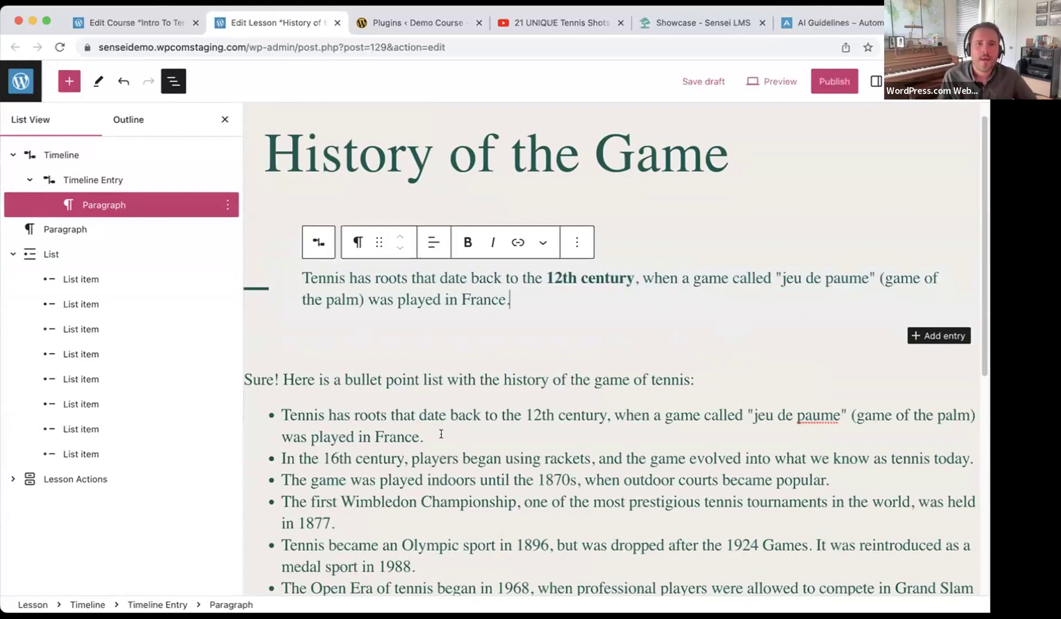
Add a second timeline entry containing the bullet about players beginning to use rackets, and bold "16th century".
scroll(407, 456, down, 1)
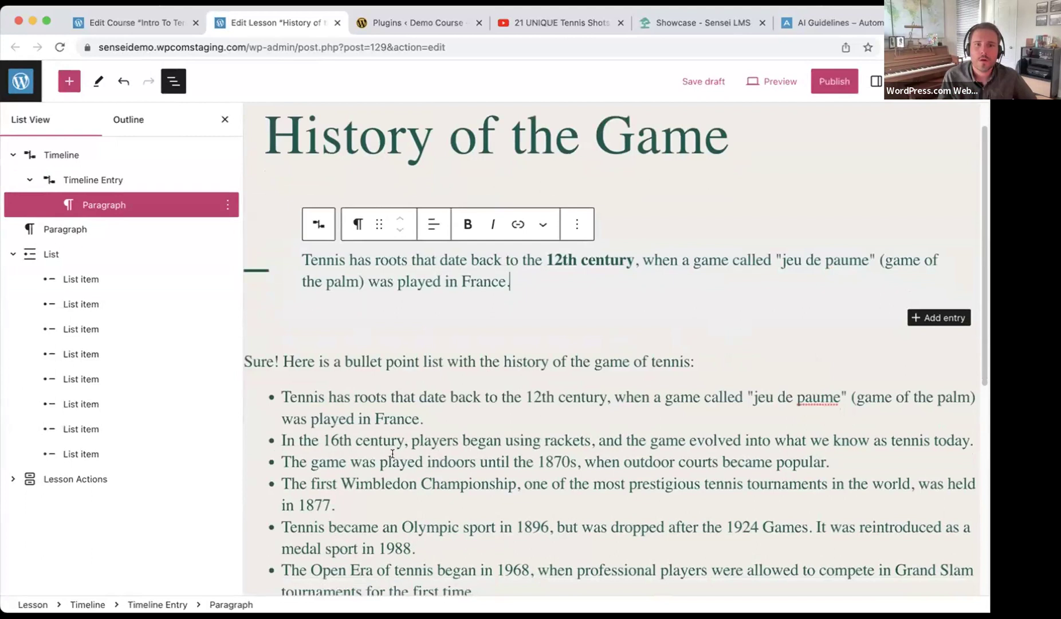
mouse_move(282, 440)
mouse_down()
mouse_move(884, 434)
mouse_move(976, 444)
mouse_move(268, 444)
mouse_up()
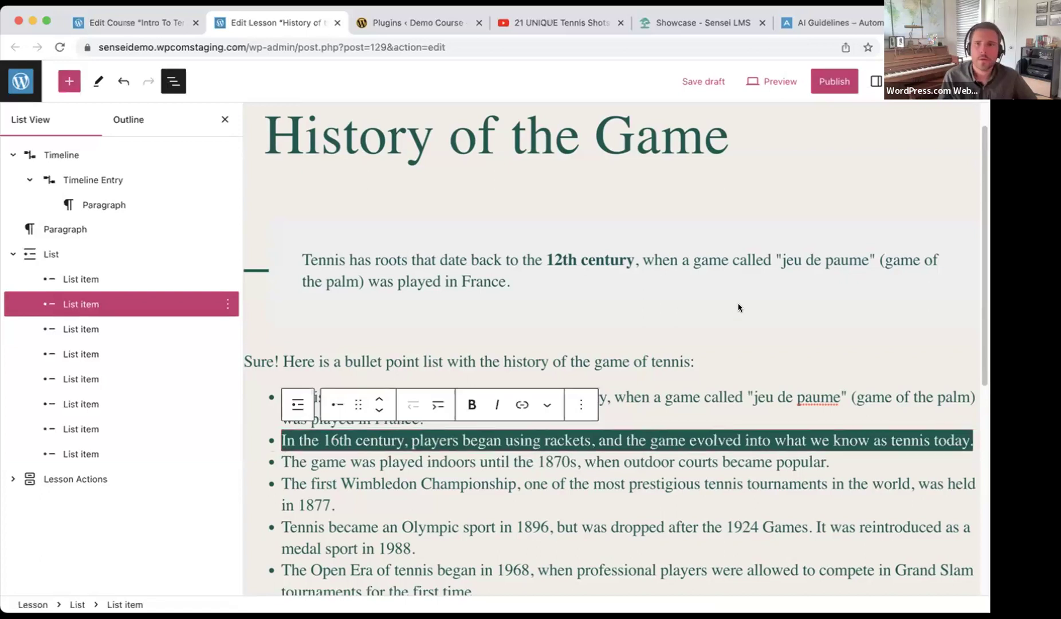
click(842, 284)
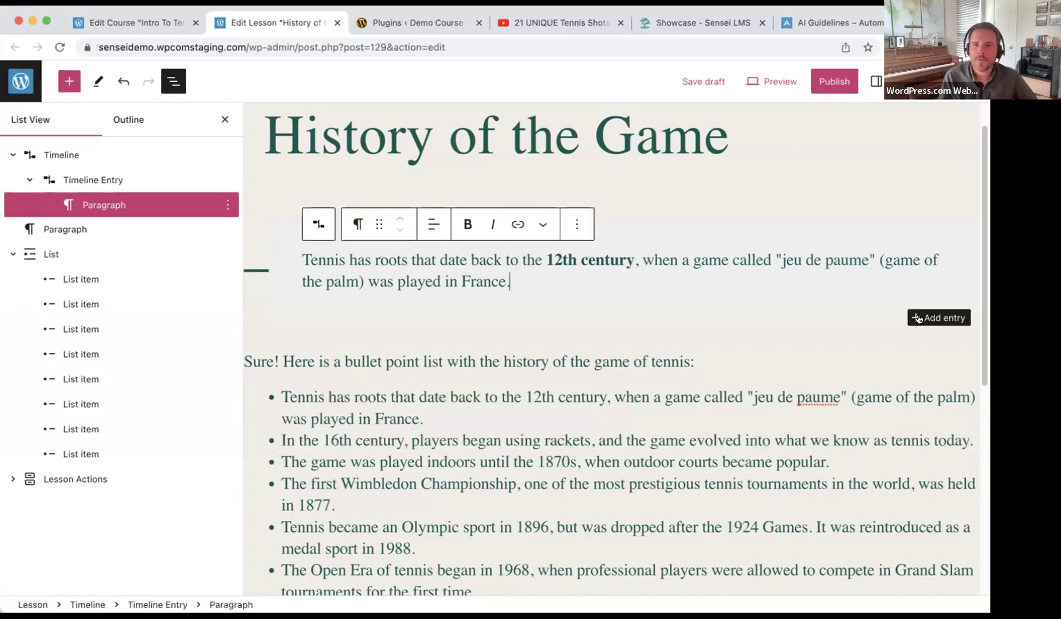
click(922, 318)
click(379, 389)
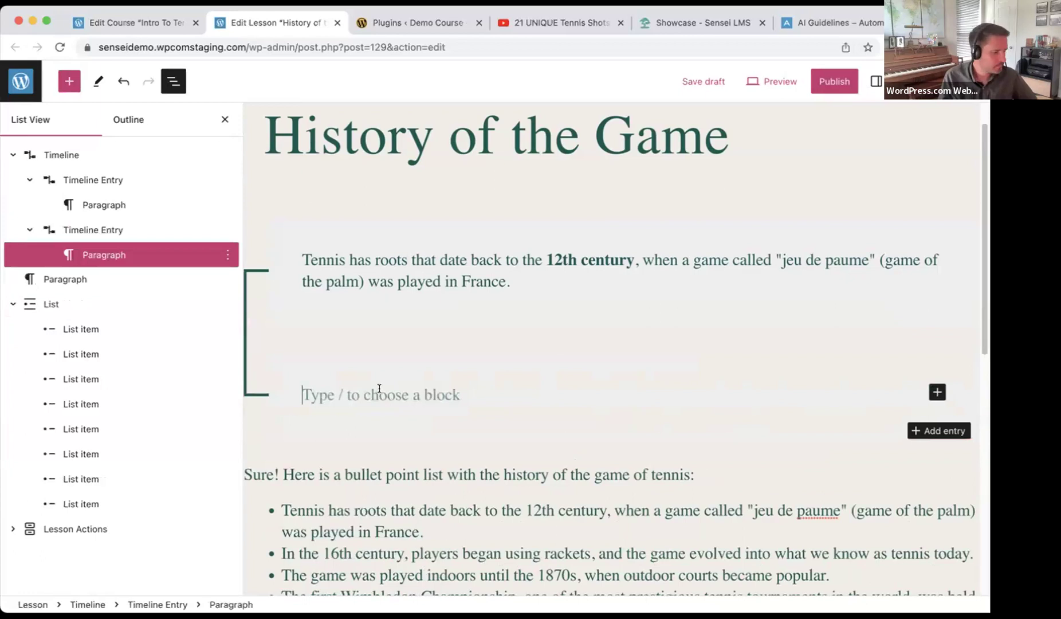
key(cmd+v)
drag(346, 369, 418, 370)
key(cmd+b)
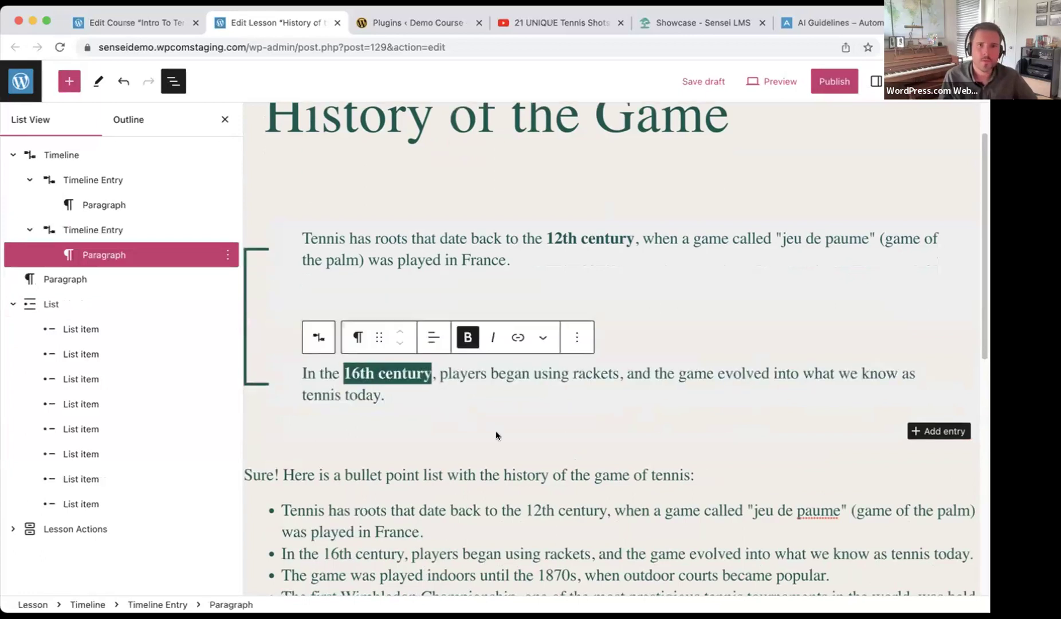
click(496, 430)
Copy the third bullet, "The game was played indoors until the 1870s, when outdoor courts became popular.".
scroll(495, 423, down, 3)
scroll(496, 414, down, 6)
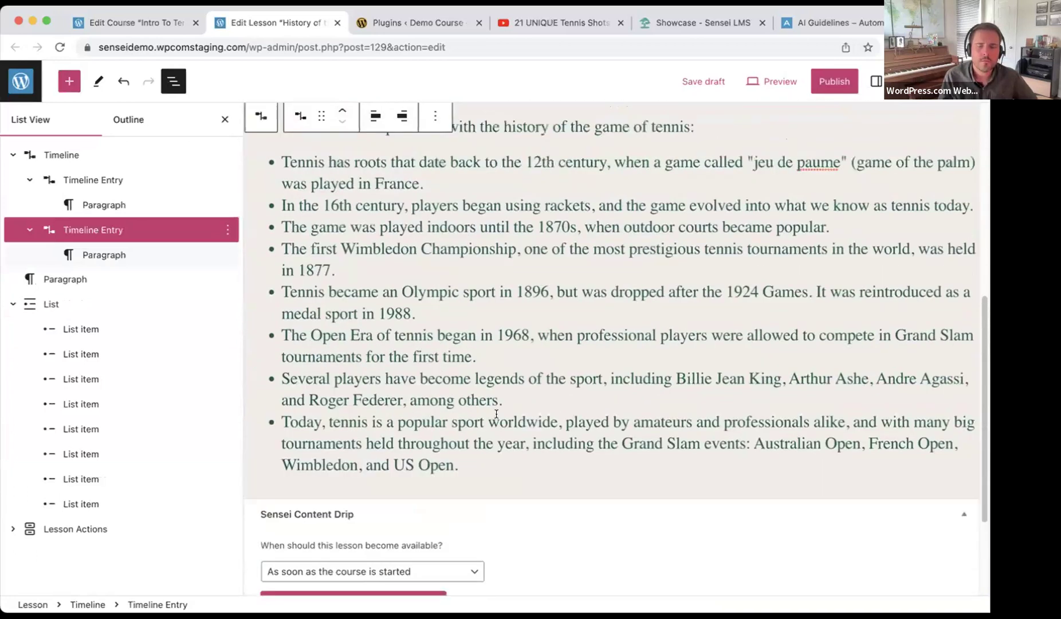
scroll(504, 410, up, 1)
scroll(508, 409, up, 1)
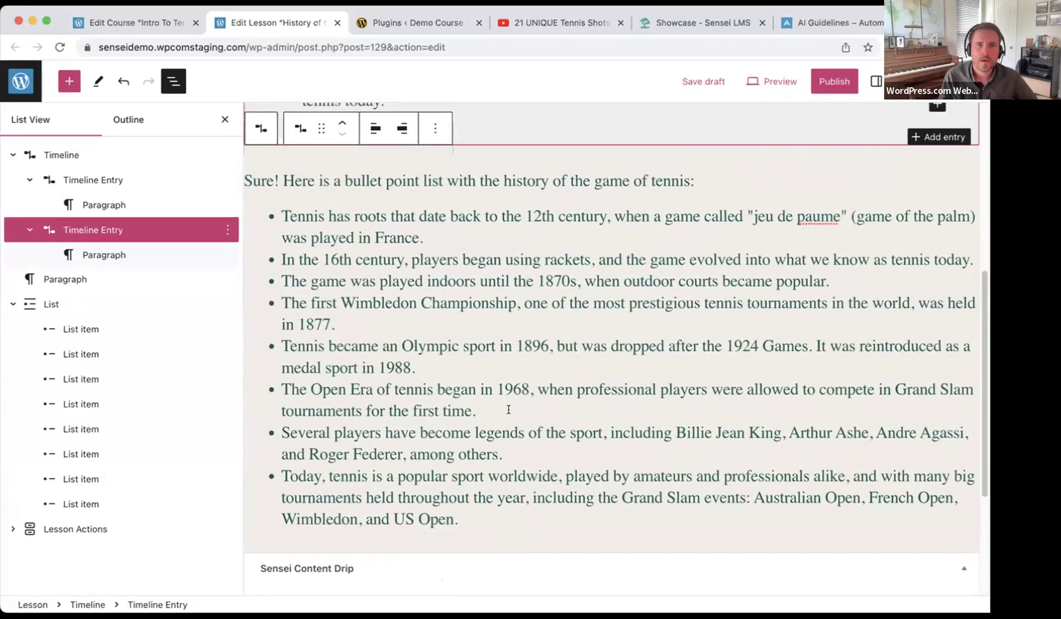
mouse_move(835, 279)
mouse_down()
mouse_move(403, 303)
mouse_move(285, 281)
mouse_move(830, 280)
mouse_up()
click(283, 278)
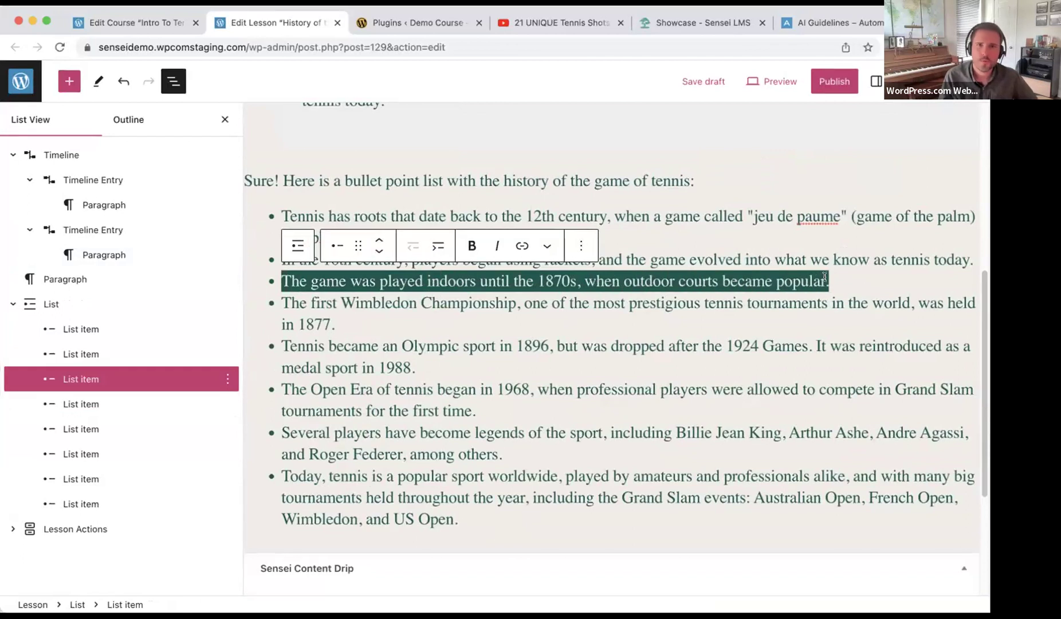
Add a third timeline entry with the copied sentence about indoor play and bold "1870s," in it.
scroll(685, 346, up, 3)
scroll(686, 343, up, 3)
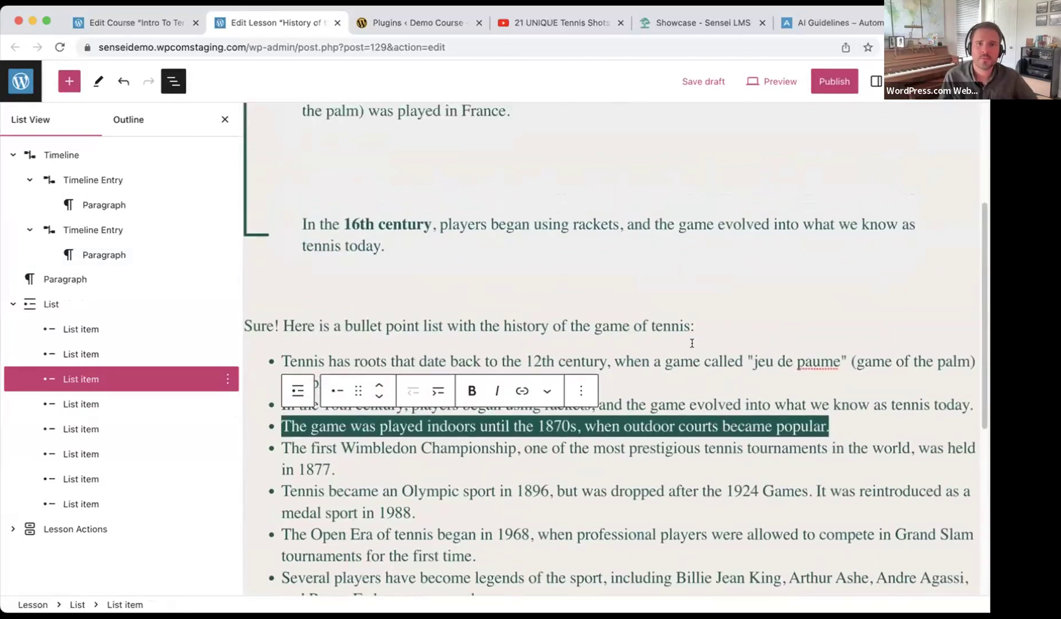
click(845, 339)
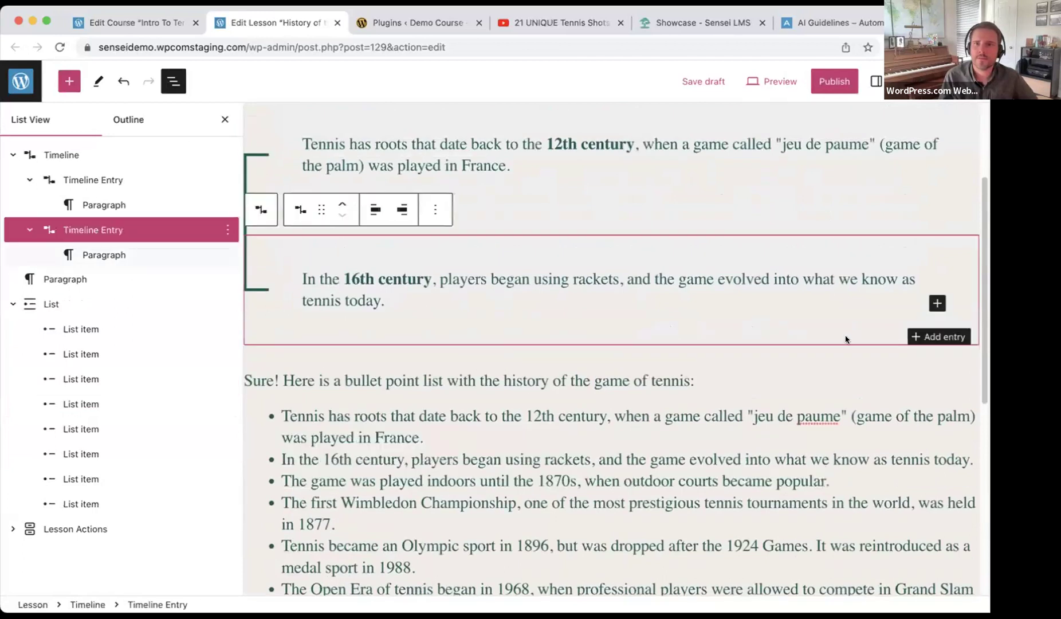
click(937, 303)
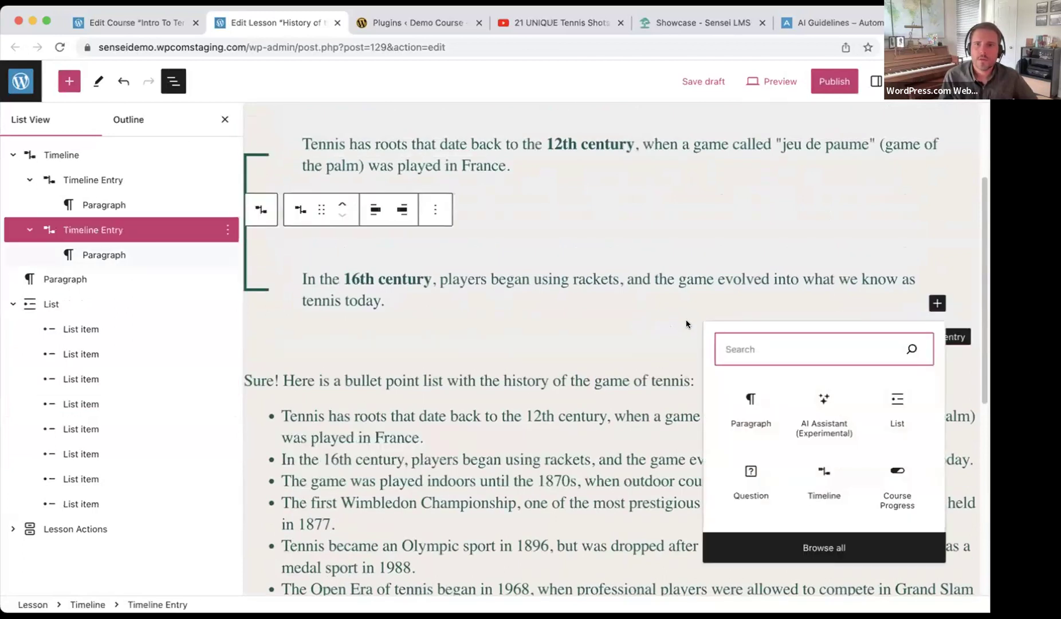
click(749, 306)
click(939, 336)
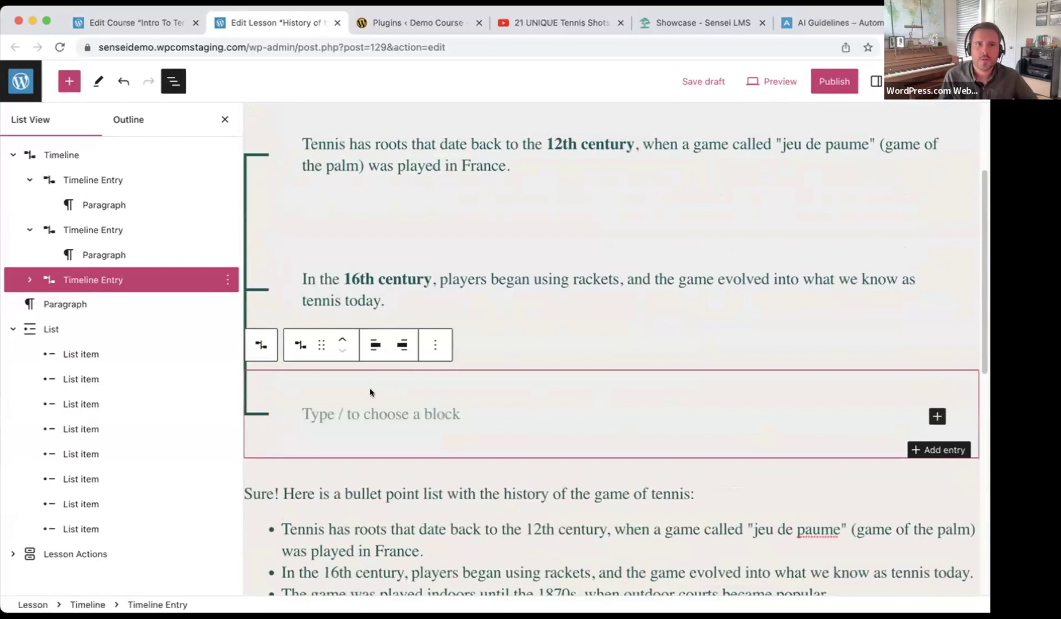
click(362, 417)
key(super+v)
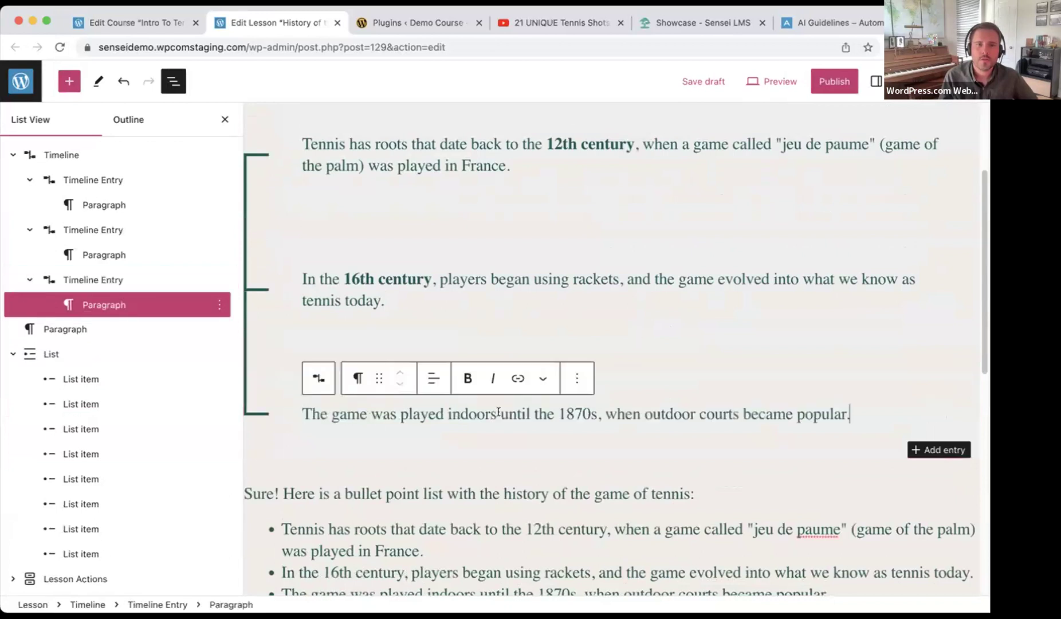
double_click(568, 408)
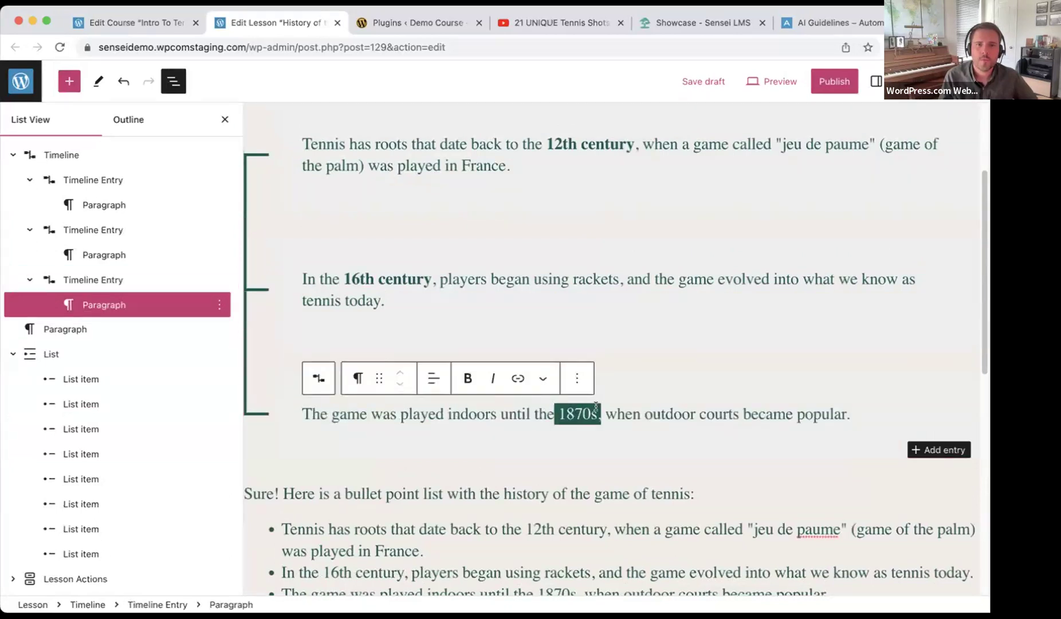
key(super+b)
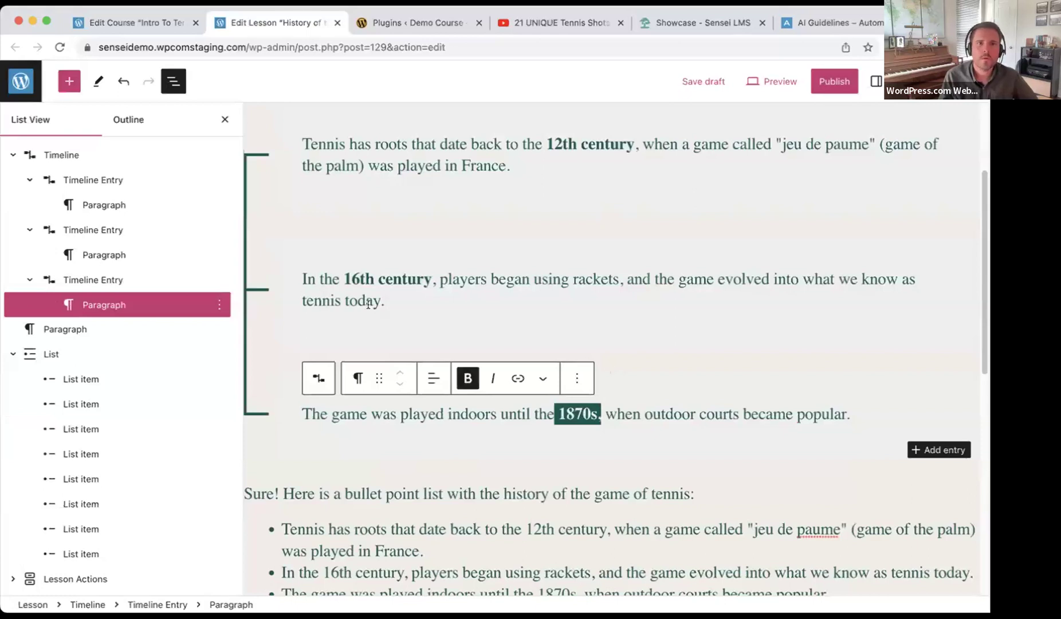
Select the whole Timeline block and turn on Alternate items in its settings so entries sit on both sides.
click(222, 119)
scroll(212, 154, up, 1)
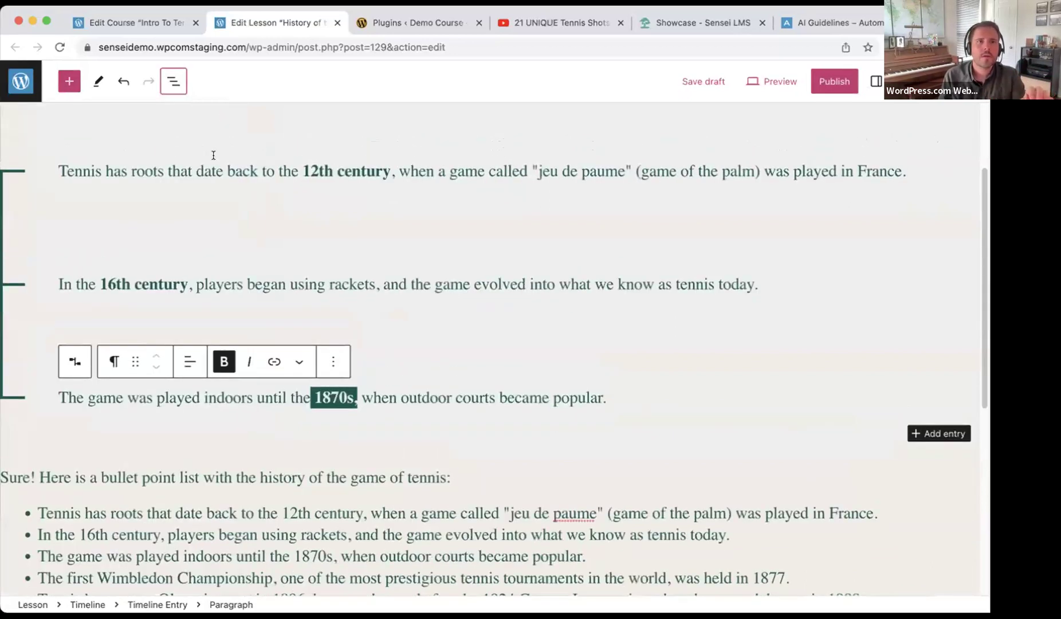
click(4, 211)
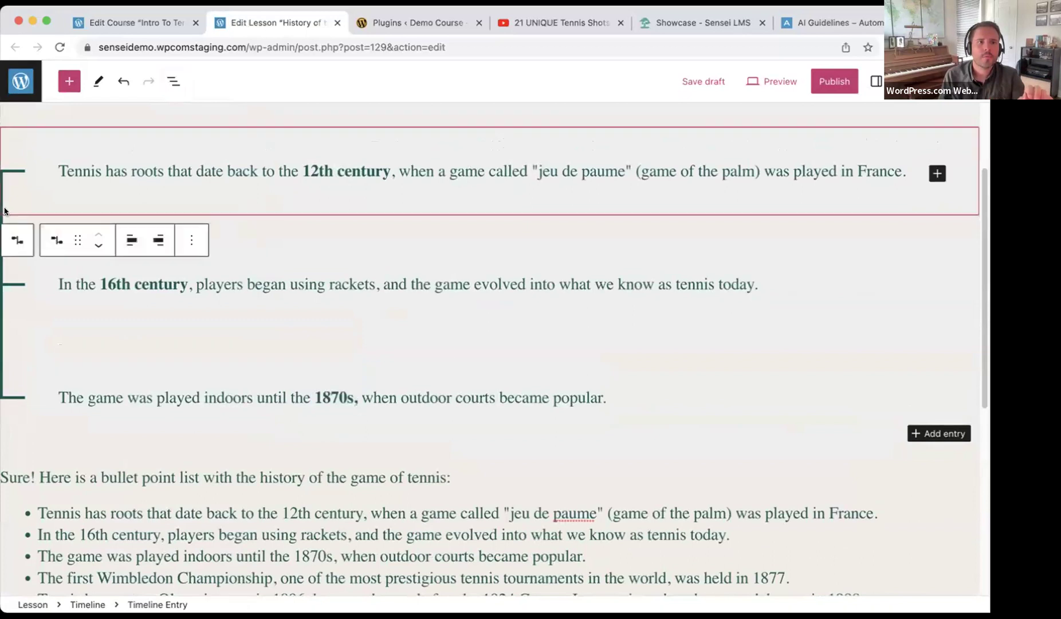
click(174, 81)
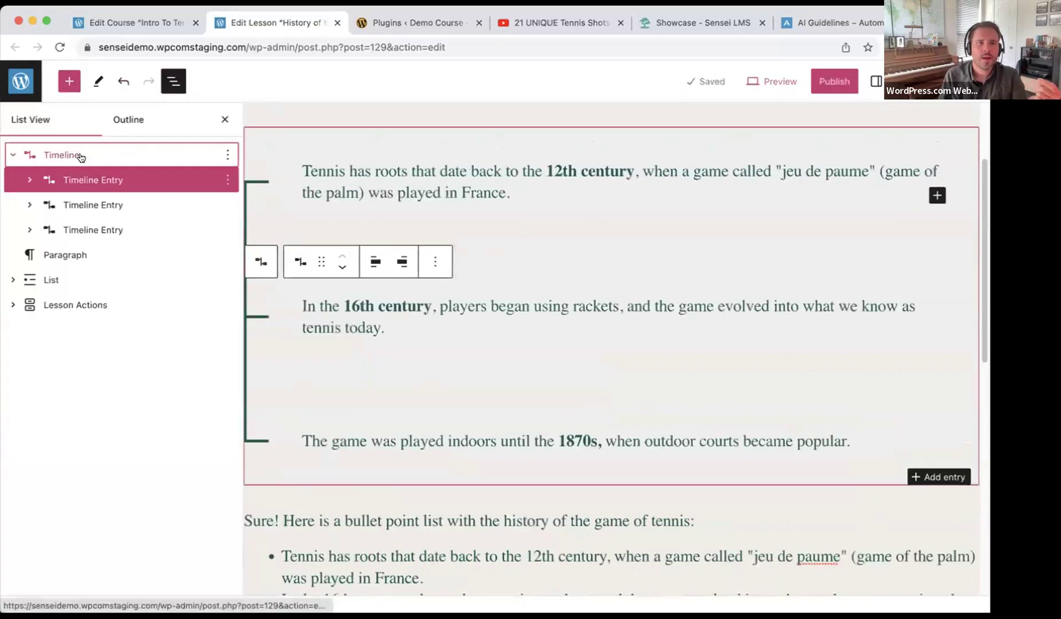
click(81, 158)
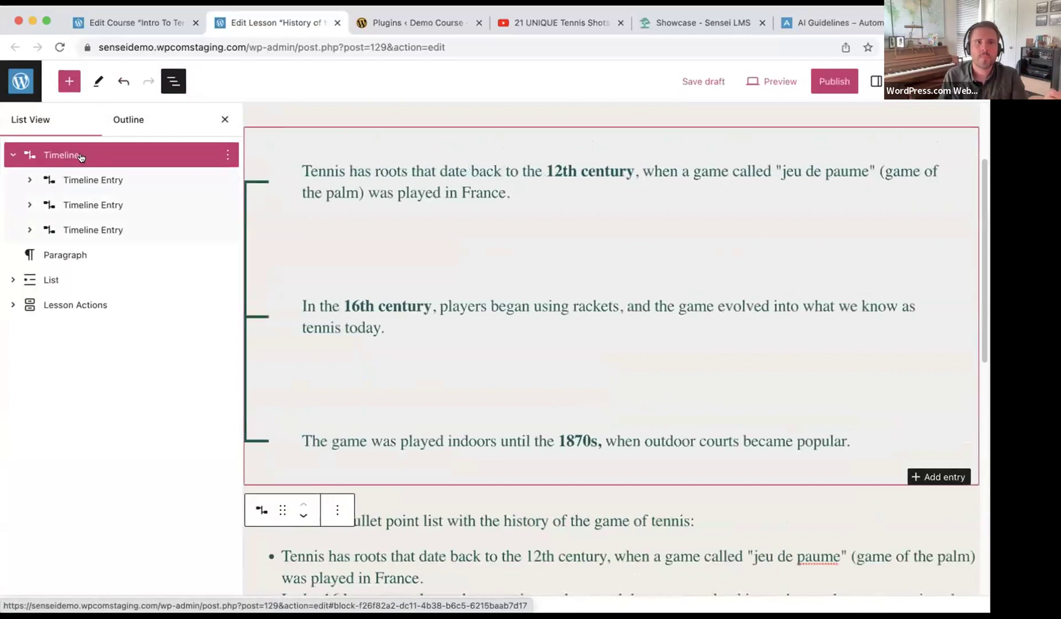
click(224, 121)
scroll(234, 145, up, 3)
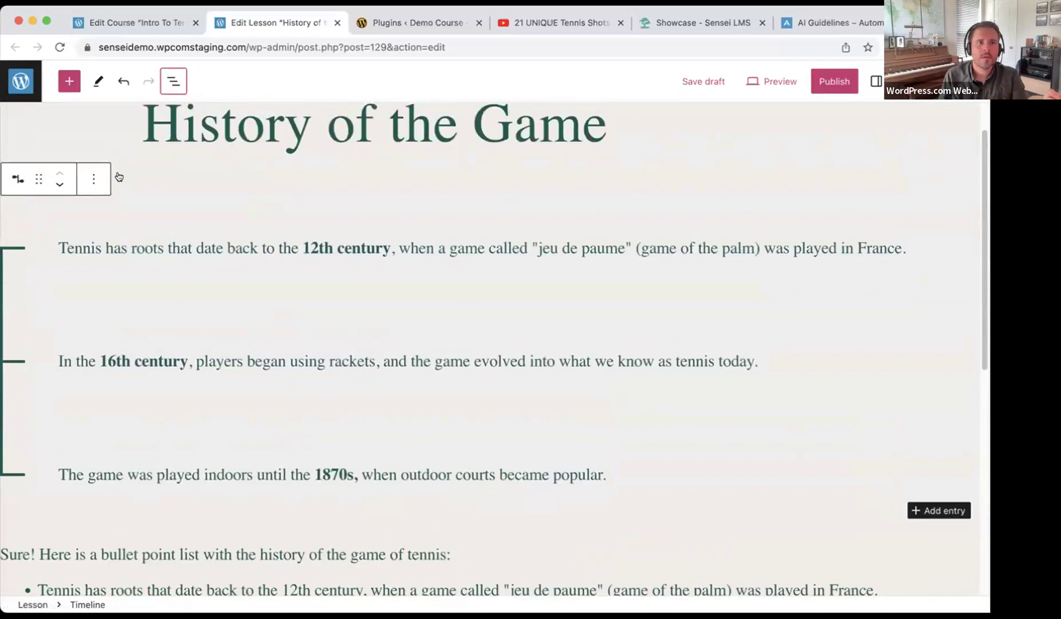
click(94, 180)
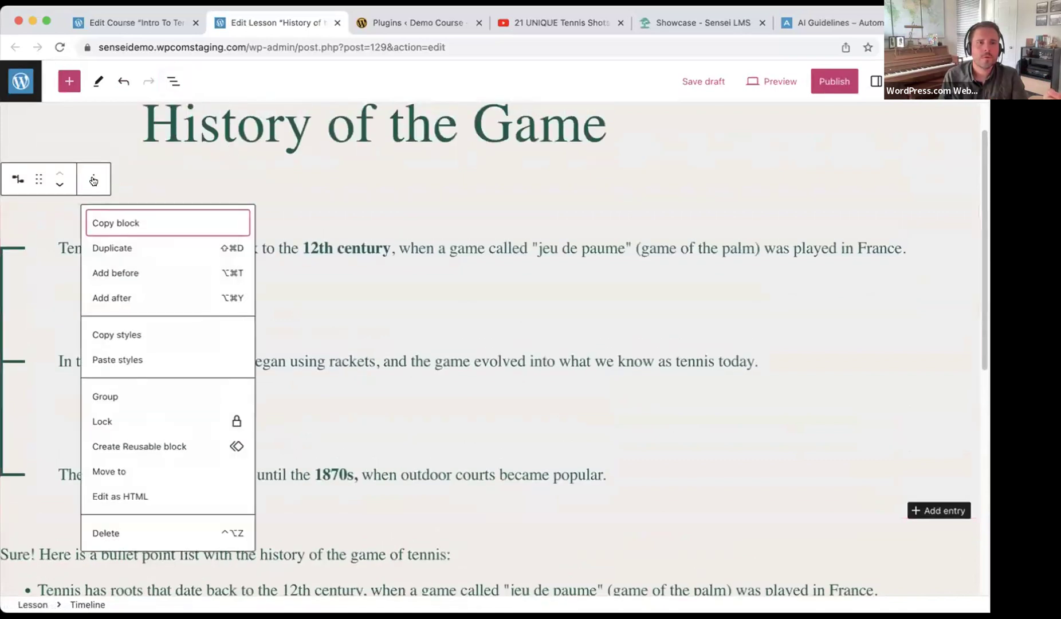
click(94, 181)
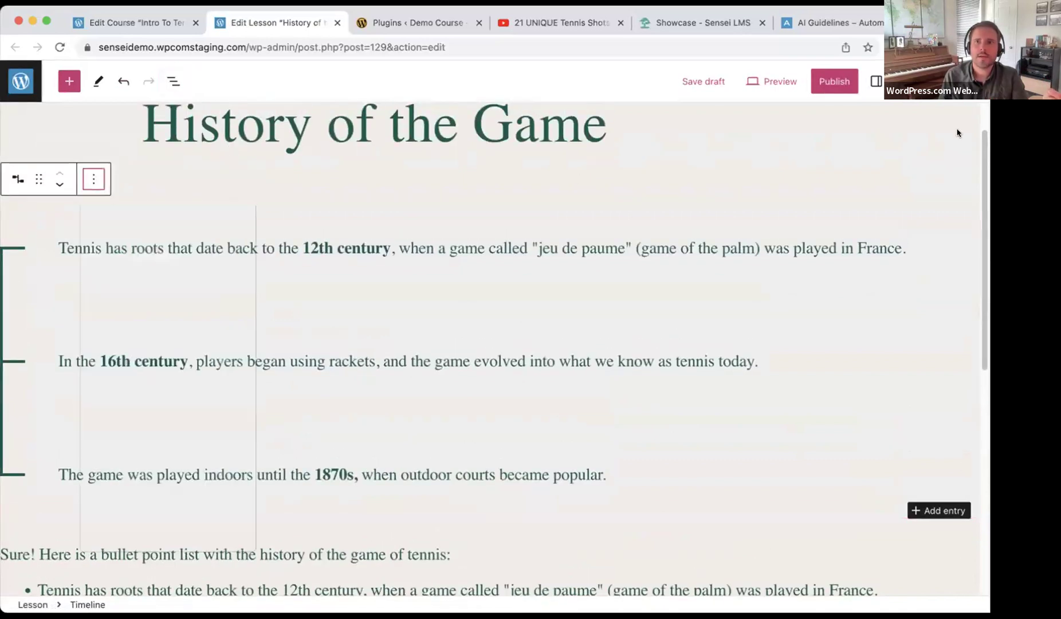
click(875, 81)
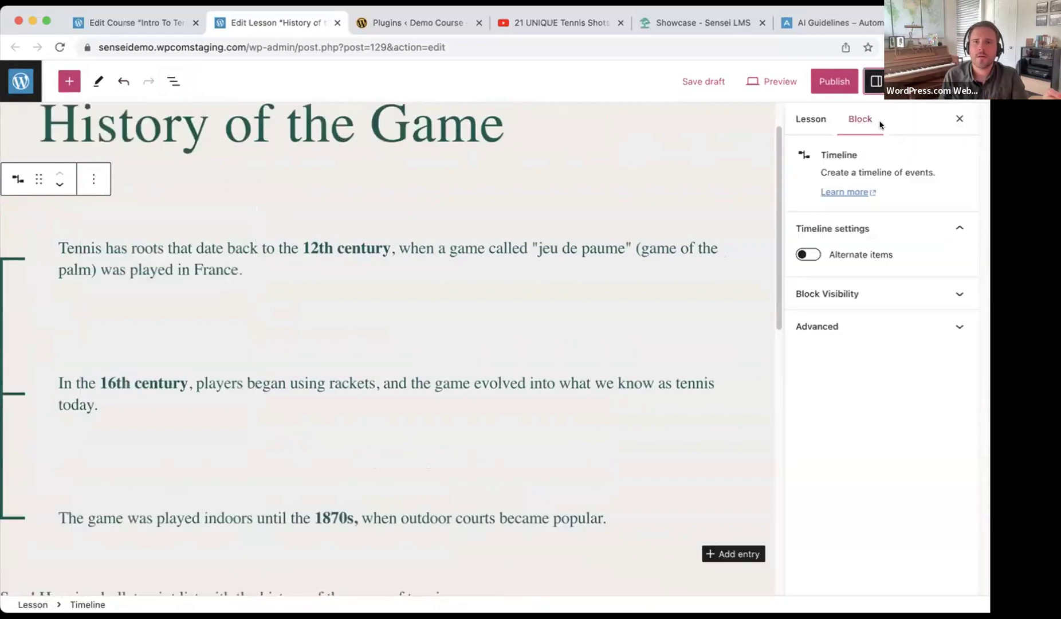
click(808, 254)
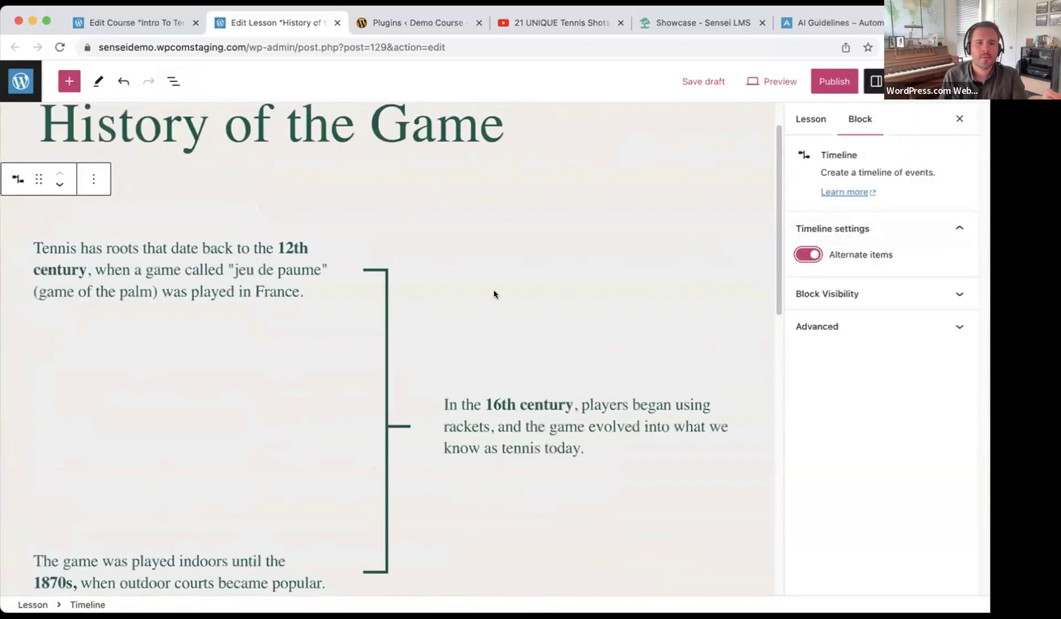
scroll(494, 293, down, 2)
scroll(493, 294, up, 1)
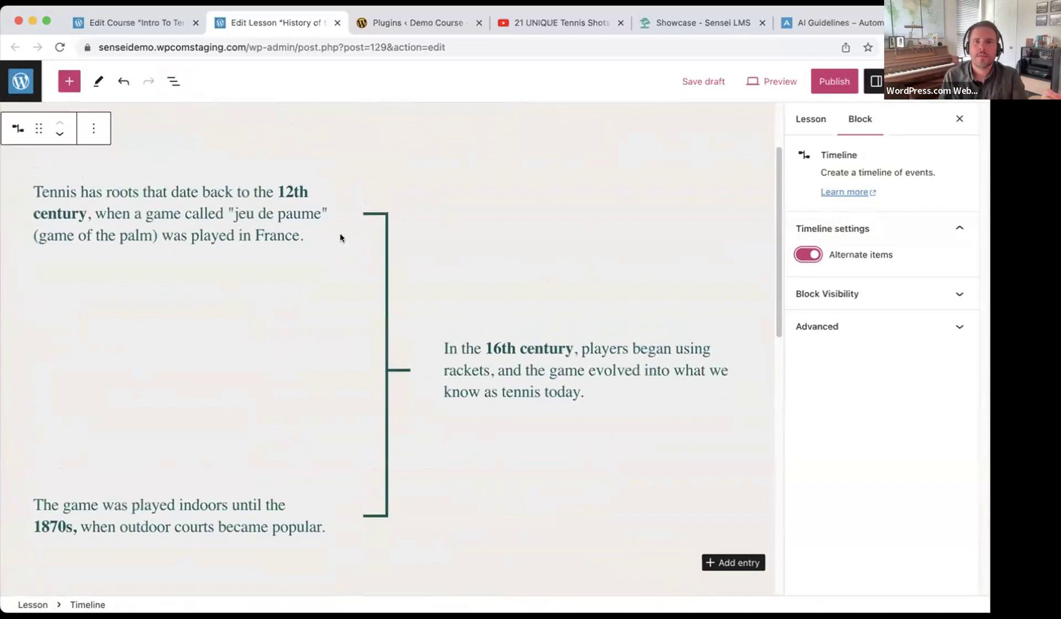
Give the first timeline entry, about the 12th century, the theme's Secondary background color (#F7EFAD), and select the 16th century entry.
click(337, 160)
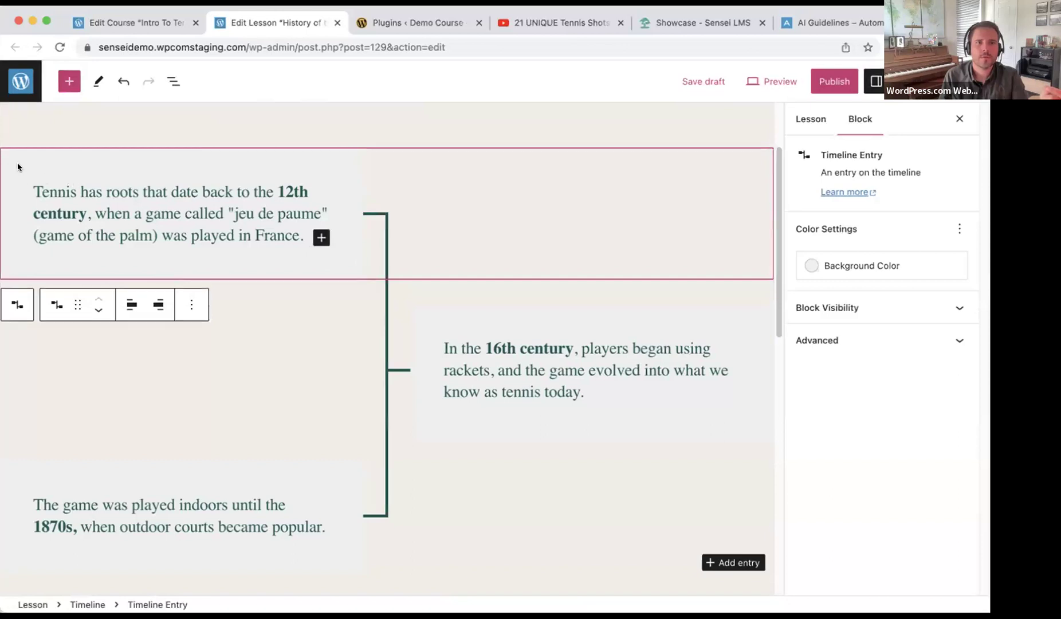
click(891, 264)
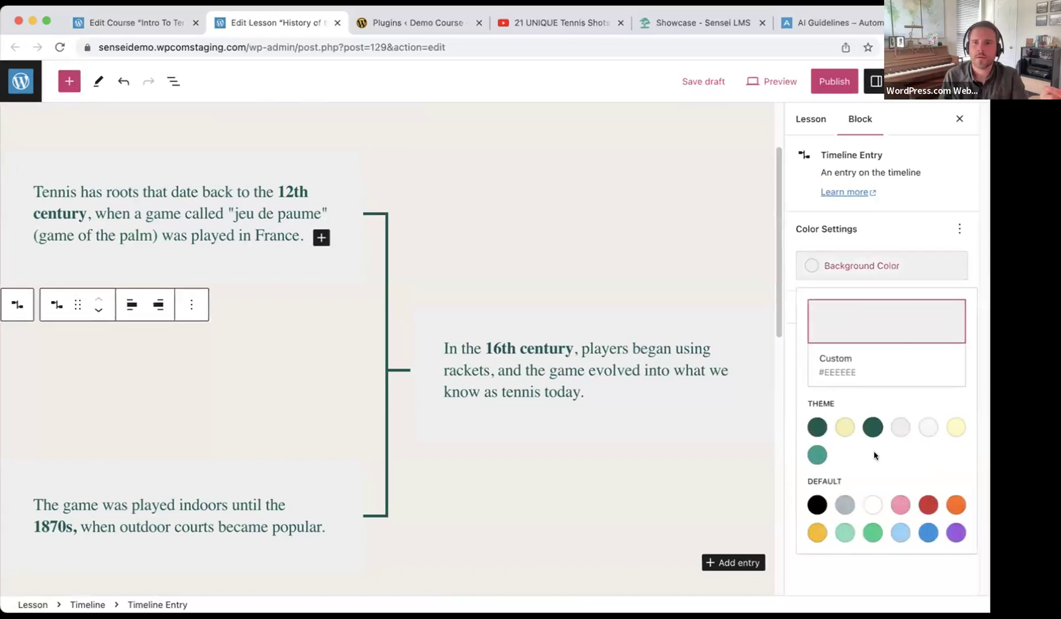
click(845, 426)
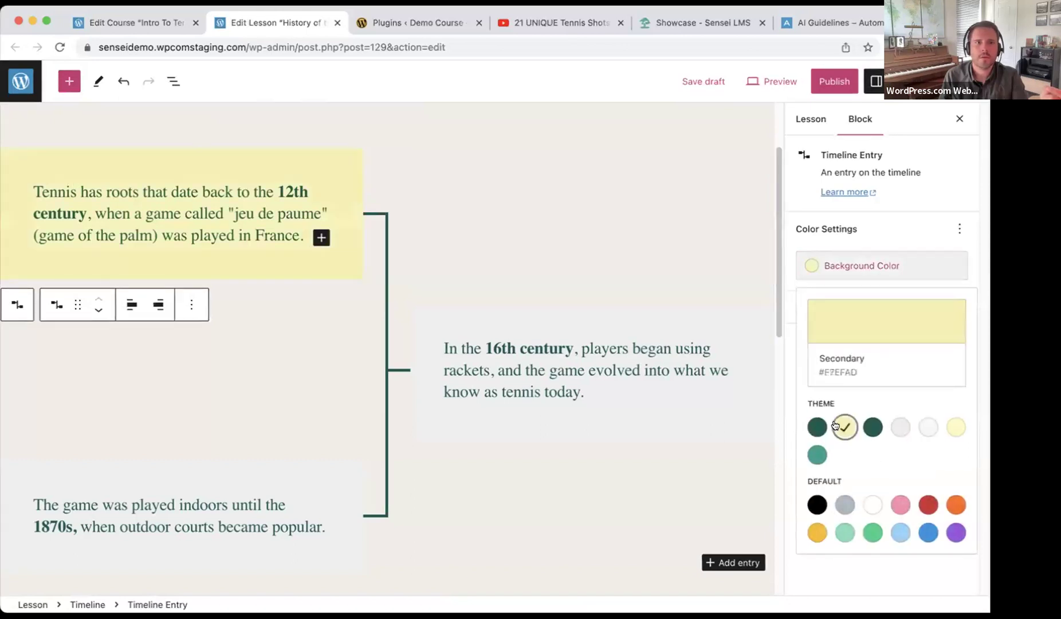
click(434, 318)
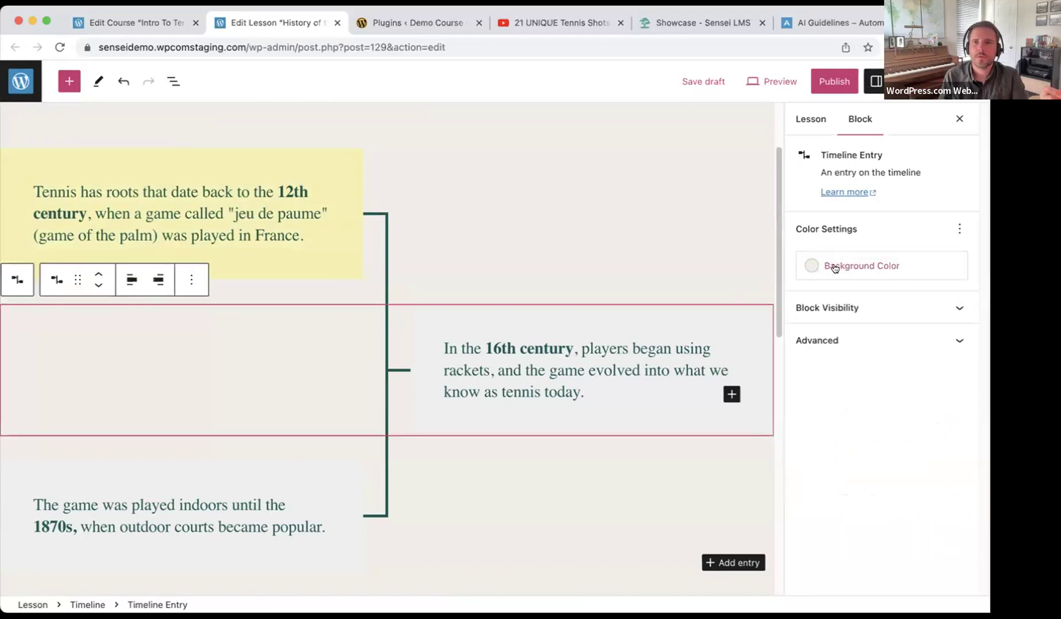
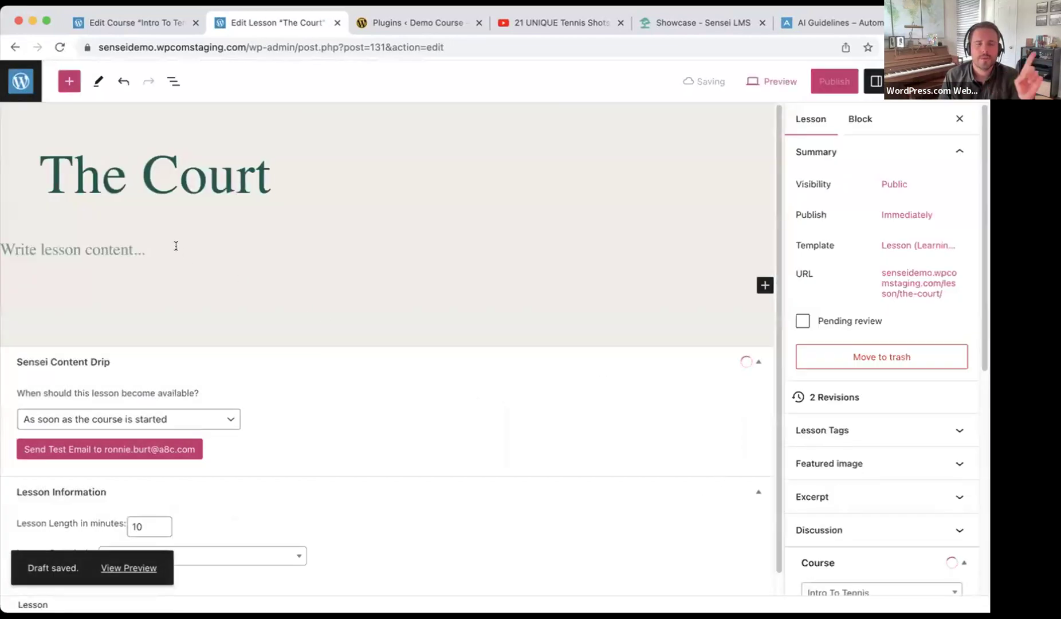
Insert an Image Hotspots block as the first content of the lesson "The Court".
click(176, 245)
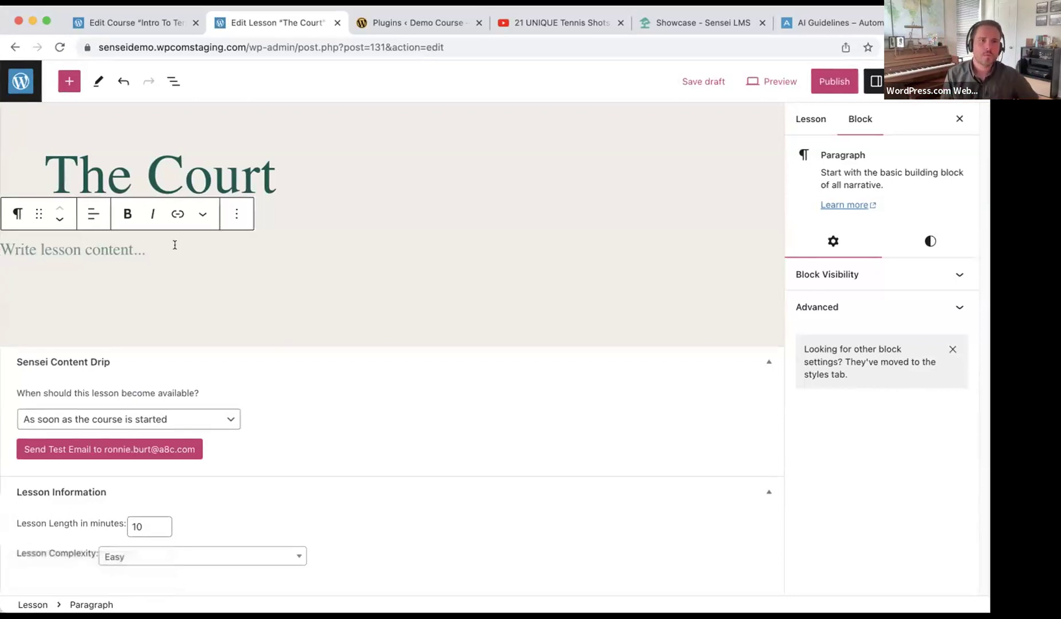
text(/i)
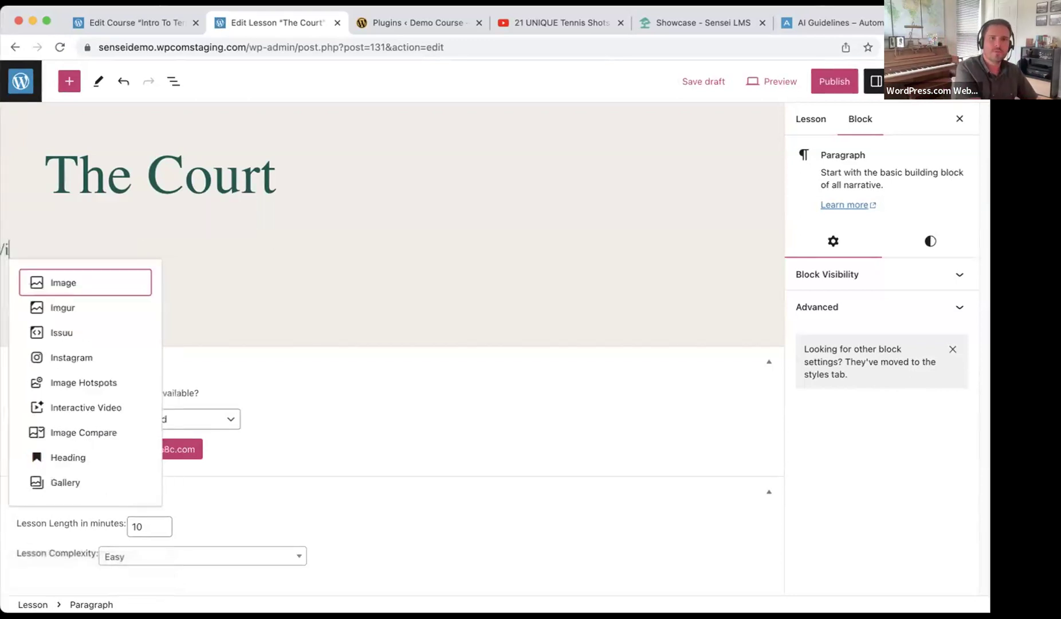
text(m)
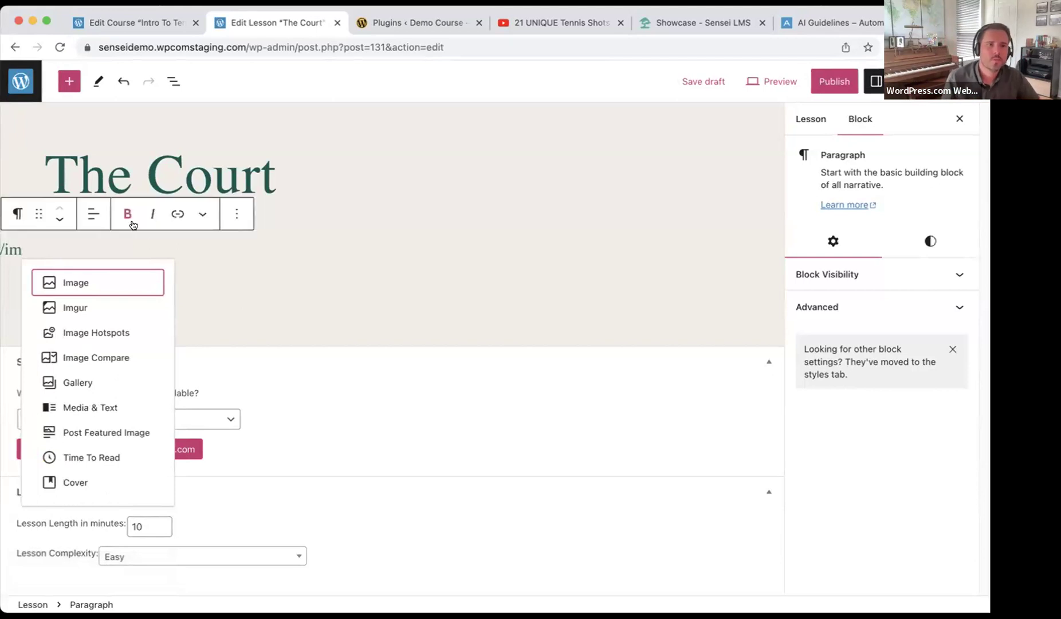
click(114, 333)
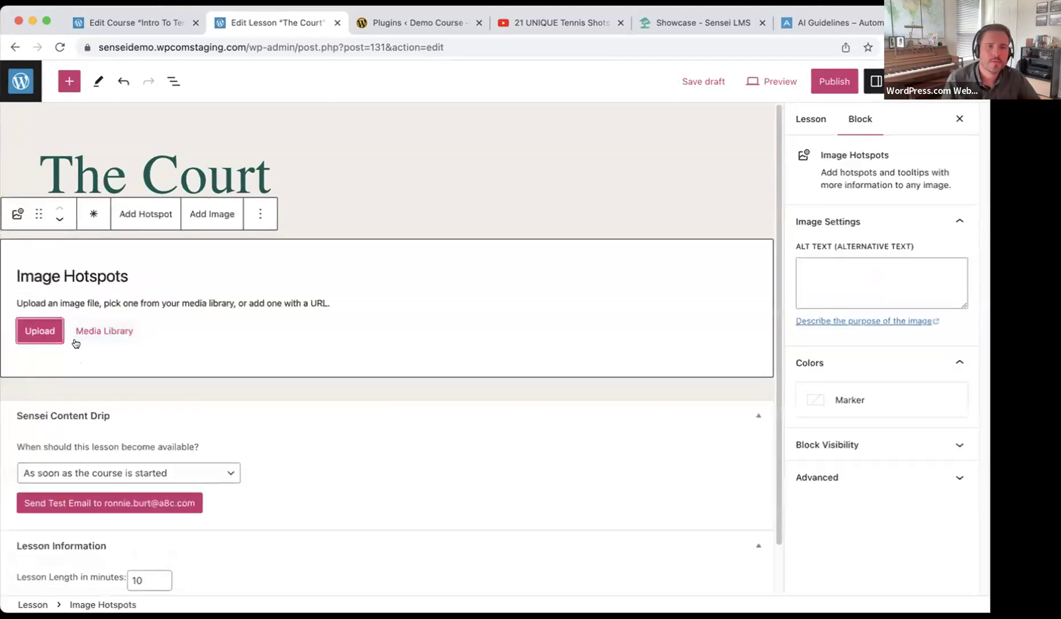
Fill the Image Hotspots block with the overhead tennis court photo pexels-photo-1619860.jpeg from the media library.
click(102, 332)
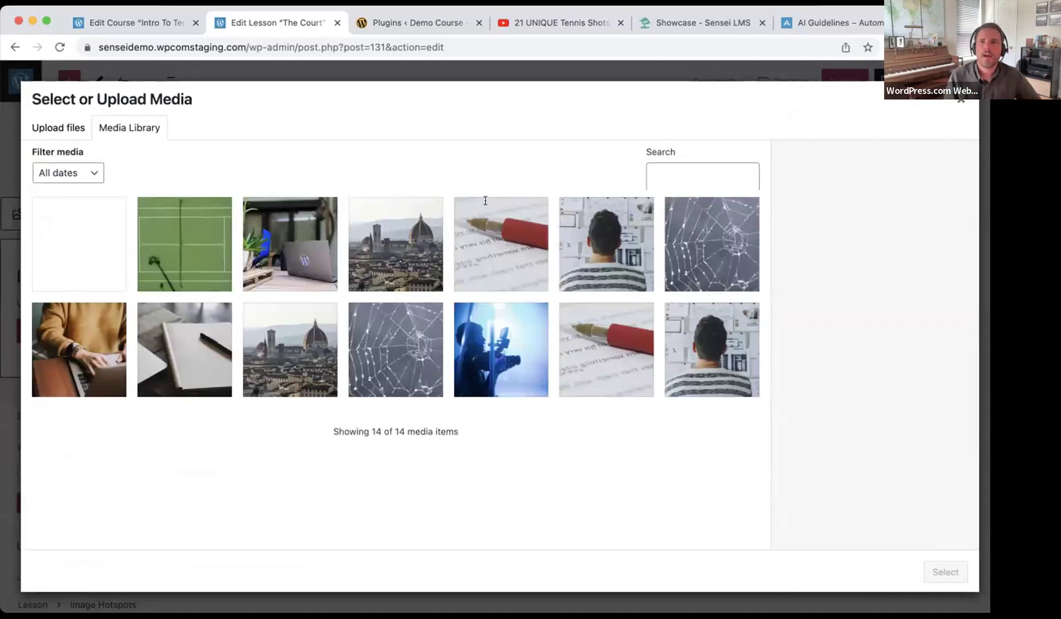
click(960, 100)
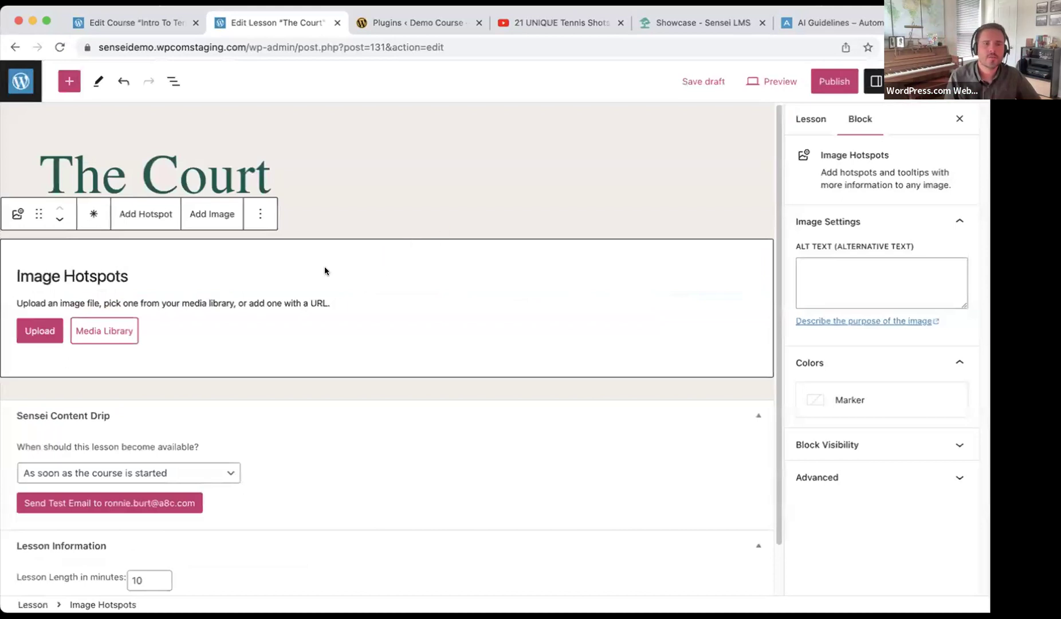
click(109, 329)
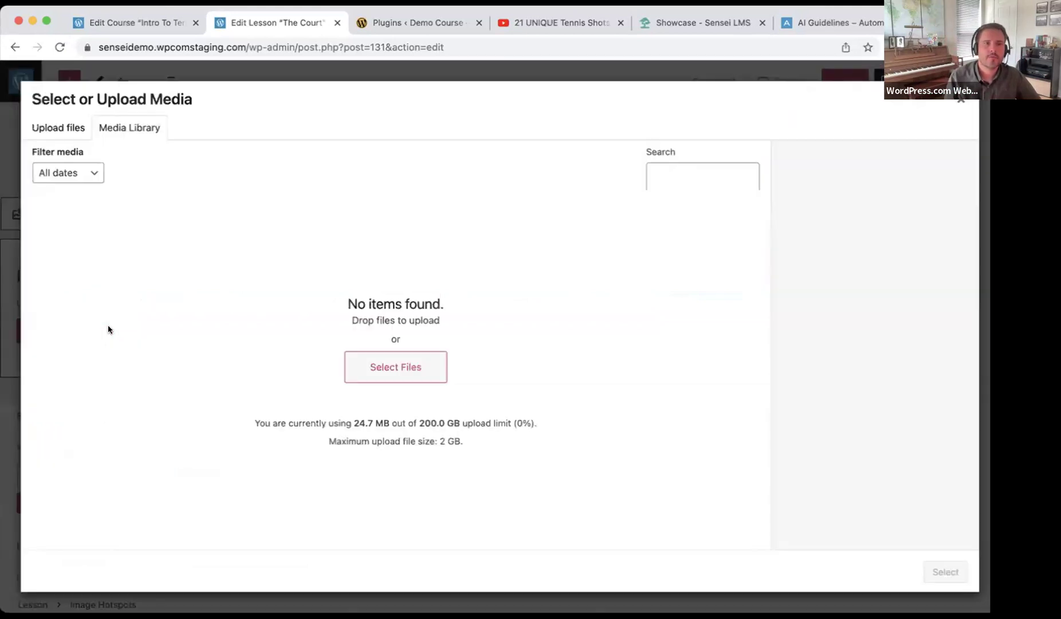
click(187, 248)
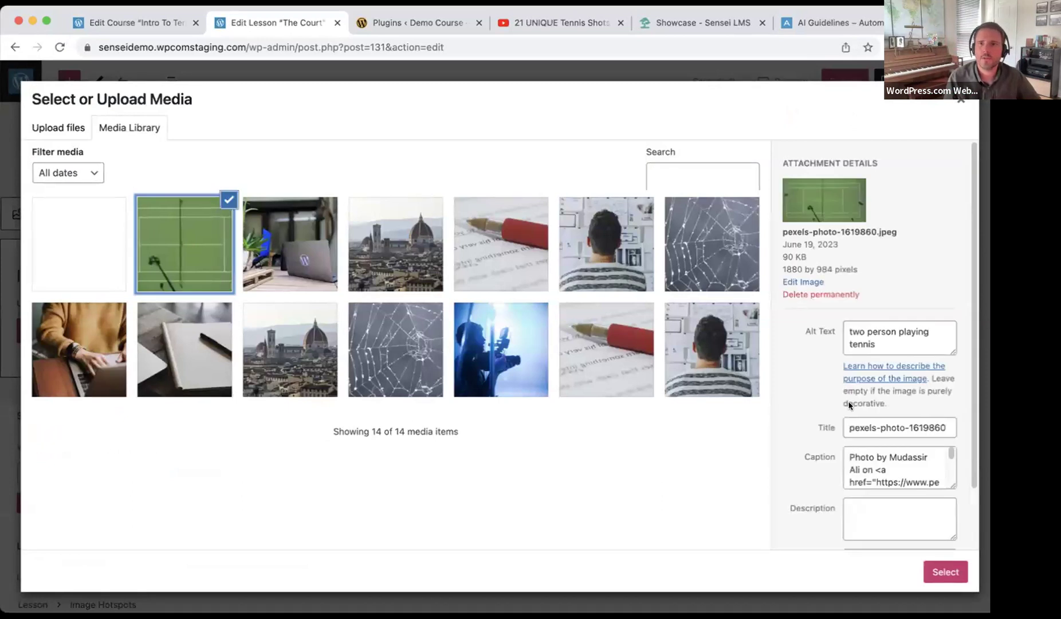
scroll(883, 458, down, 3)
scroll(891, 461, up, 2)
scroll(891, 460, up, 2)
scroll(891, 459, down, 2)
scroll(892, 456, down, 2)
scroll(890, 460, up, 3)
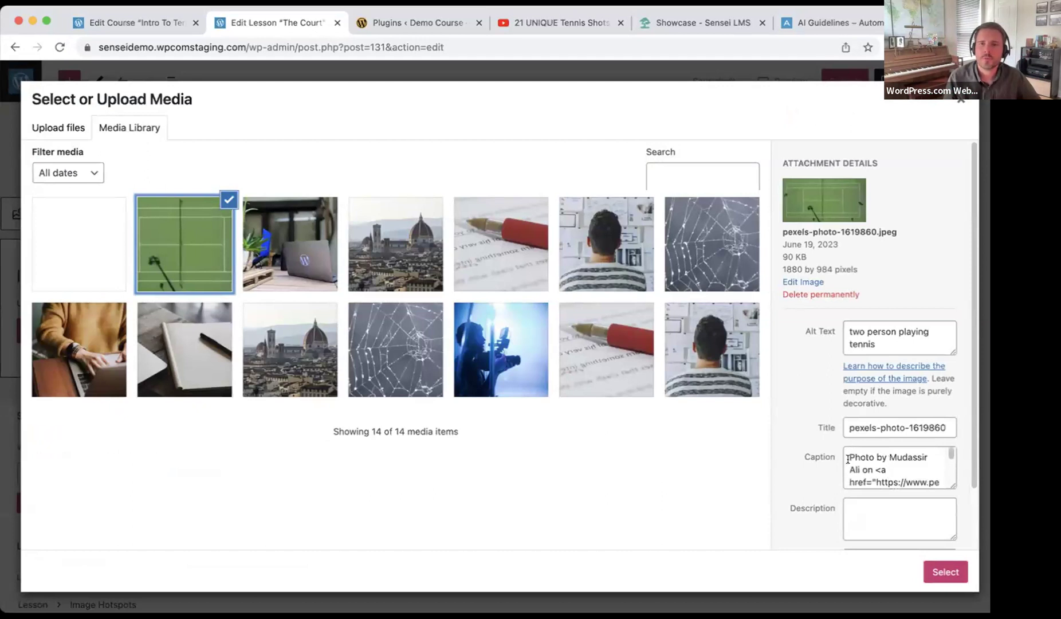
click(943, 571)
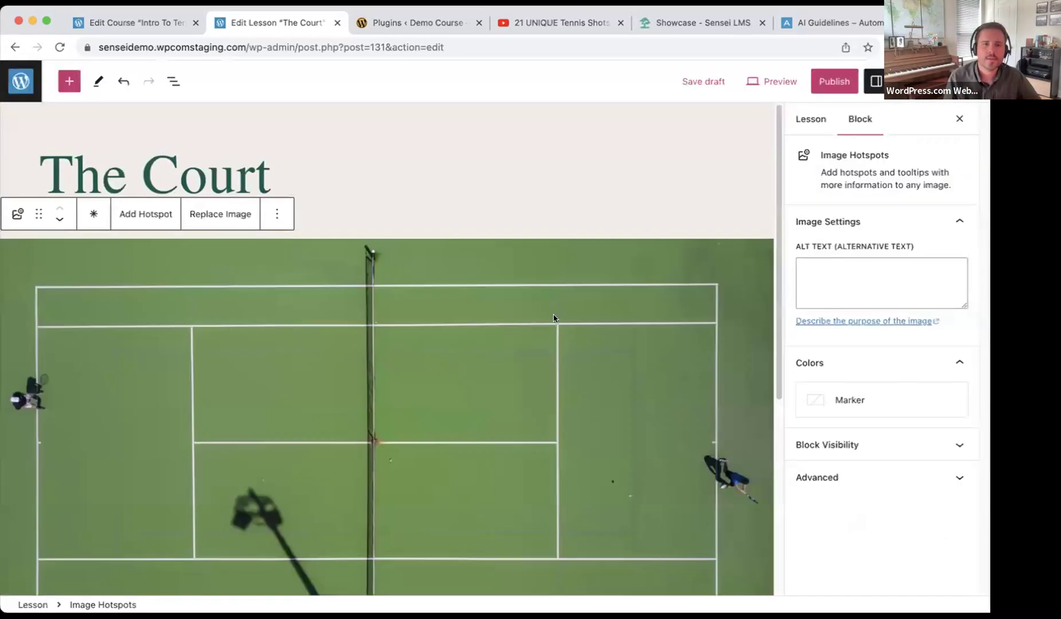
Add a hotspot in the lower-left doubles alley of the court image with the description "Doubles Alley".
scroll(553, 314, down, 2)
scroll(553, 315, down, 1)
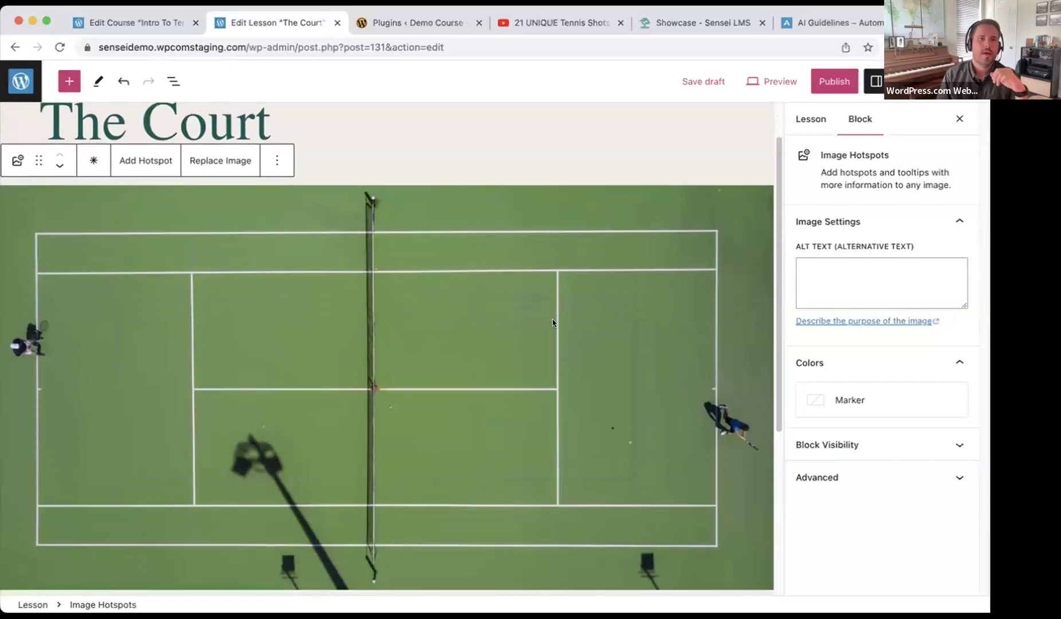
click(137, 164)
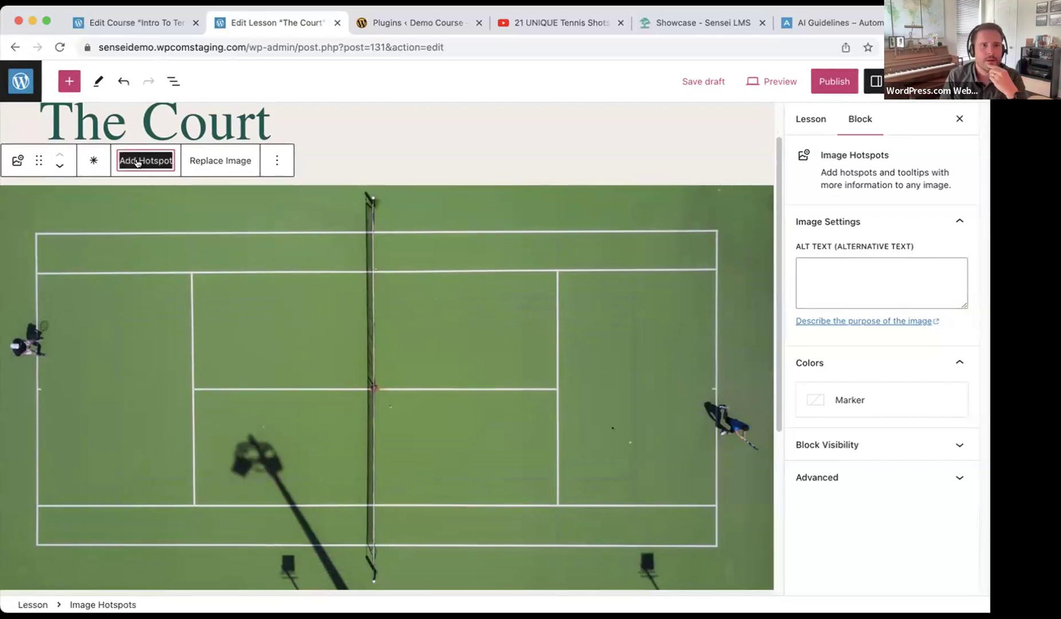
click(85, 523)
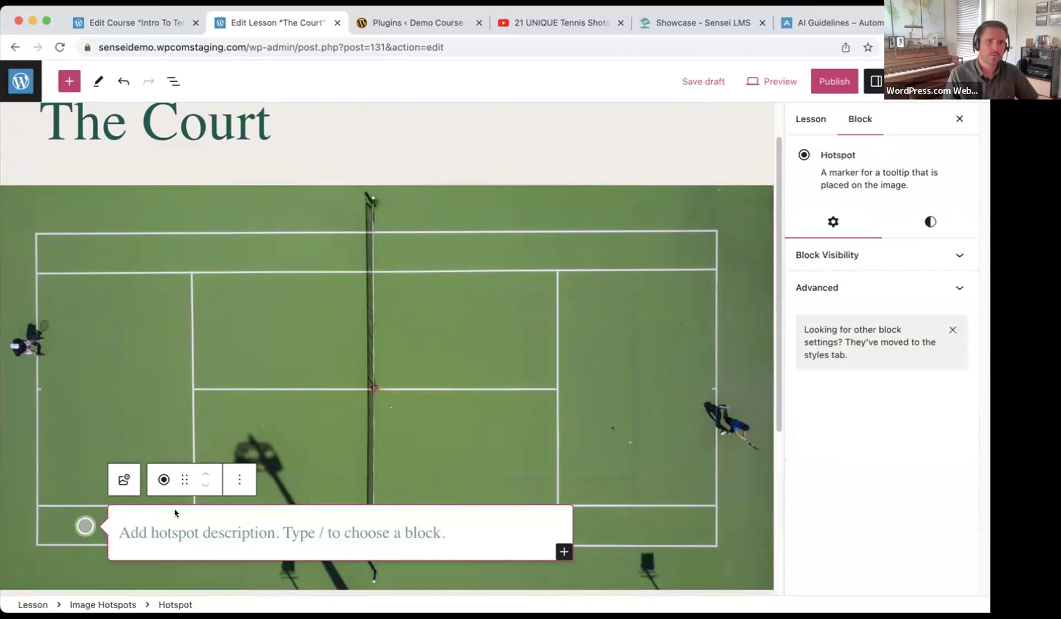
click(184, 526)
text(Doub)
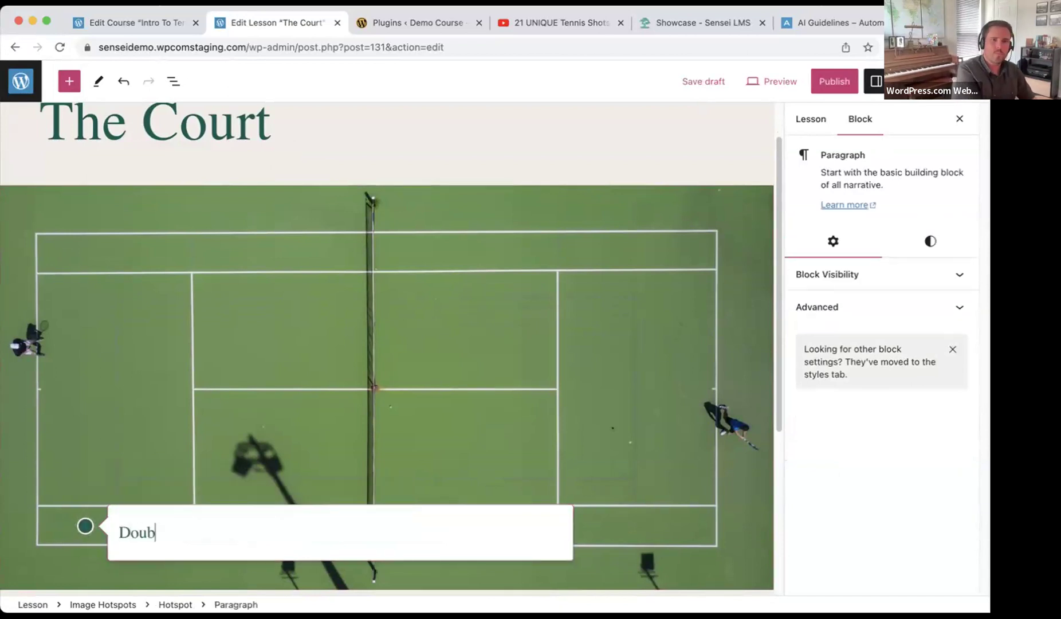
text(les Alley)
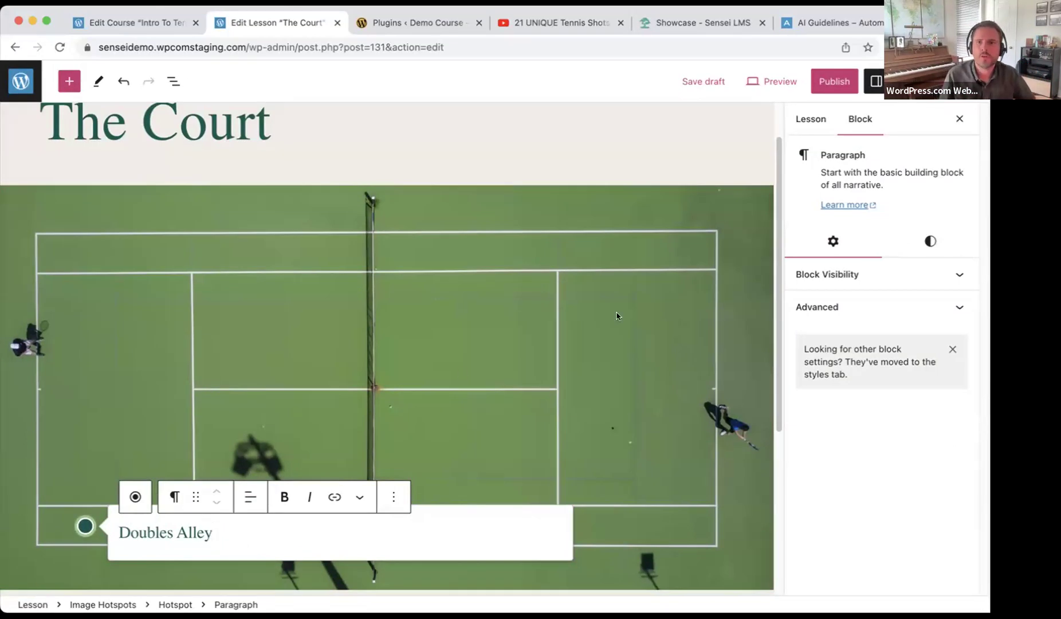
Set the background color of the Doubles Alley hotspot to White (#FFFFFF).
click(930, 240)
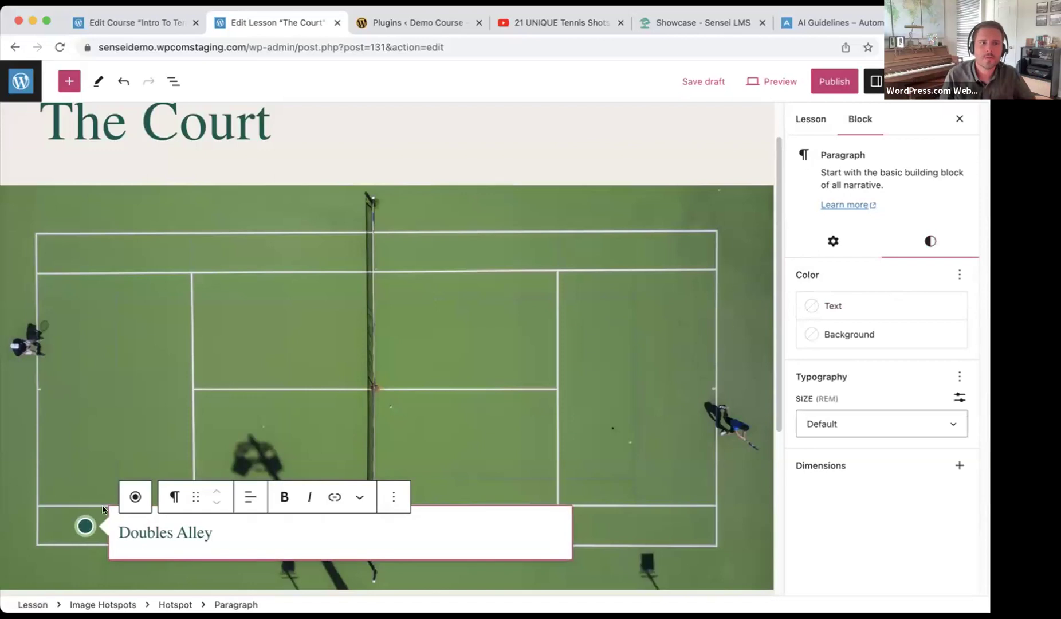
click(104, 509)
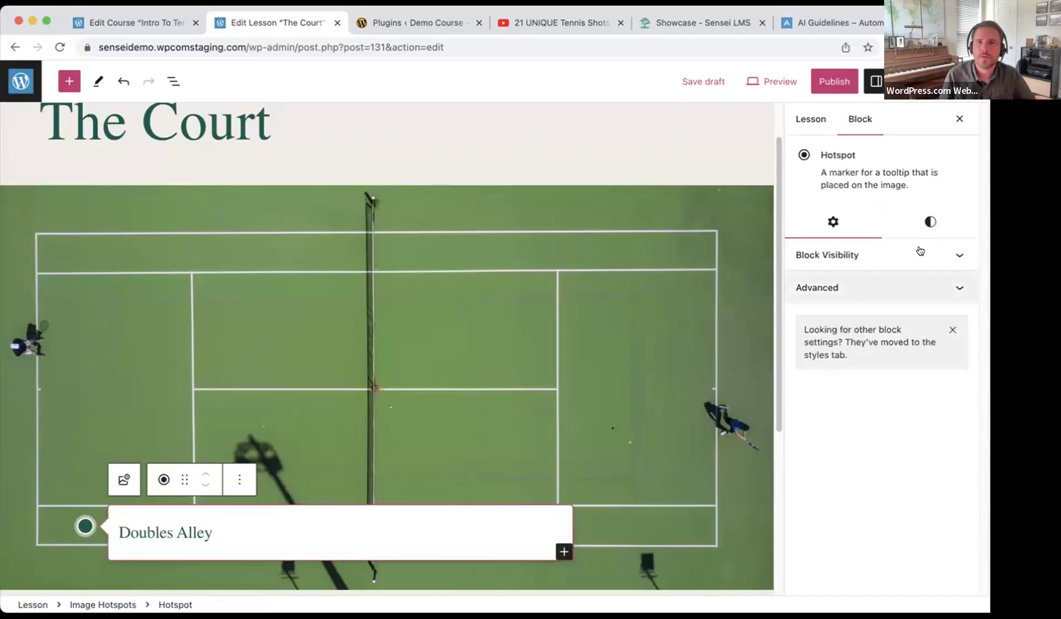
click(930, 223)
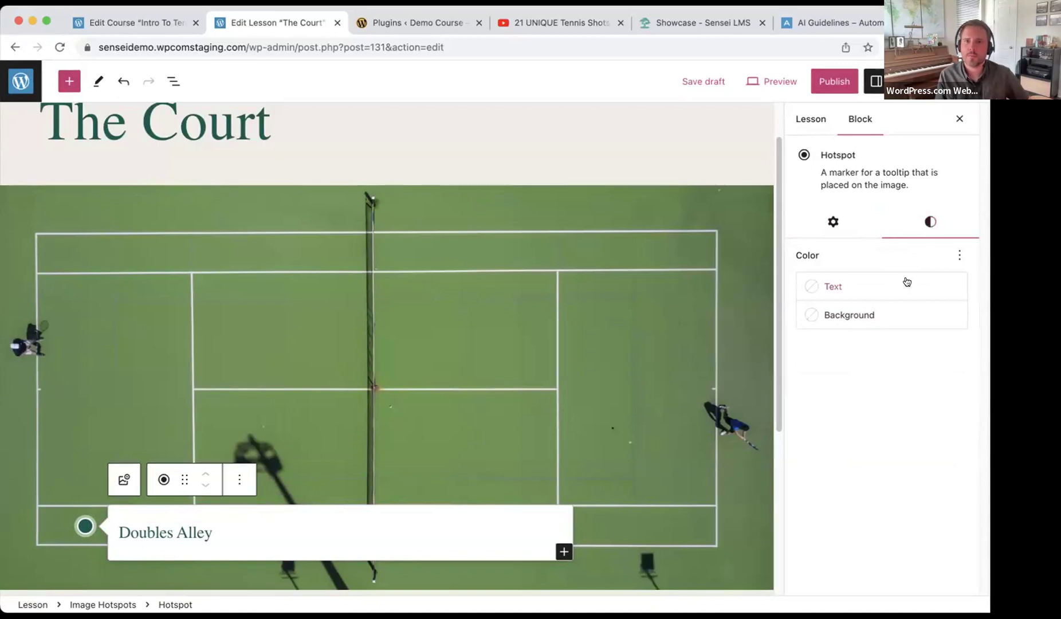
click(889, 315)
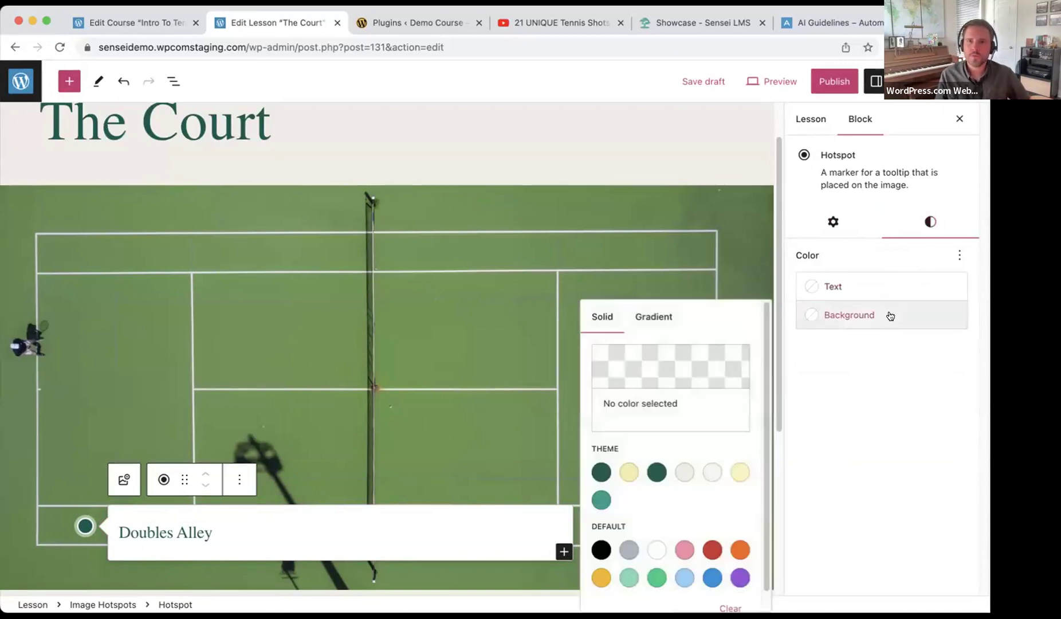
click(683, 550)
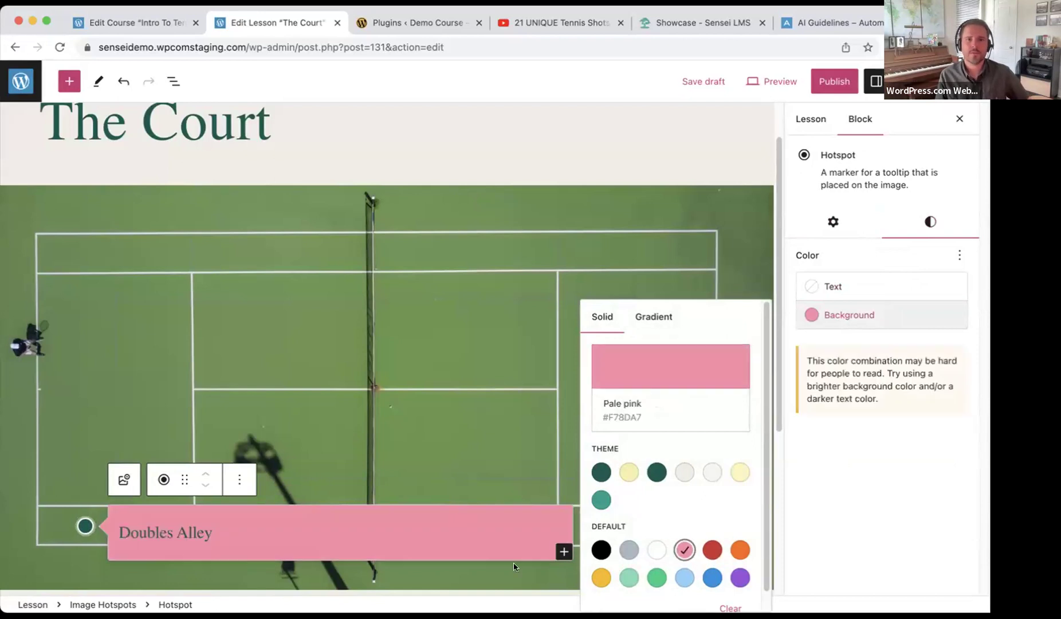
click(633, 552)
click(657, 550)
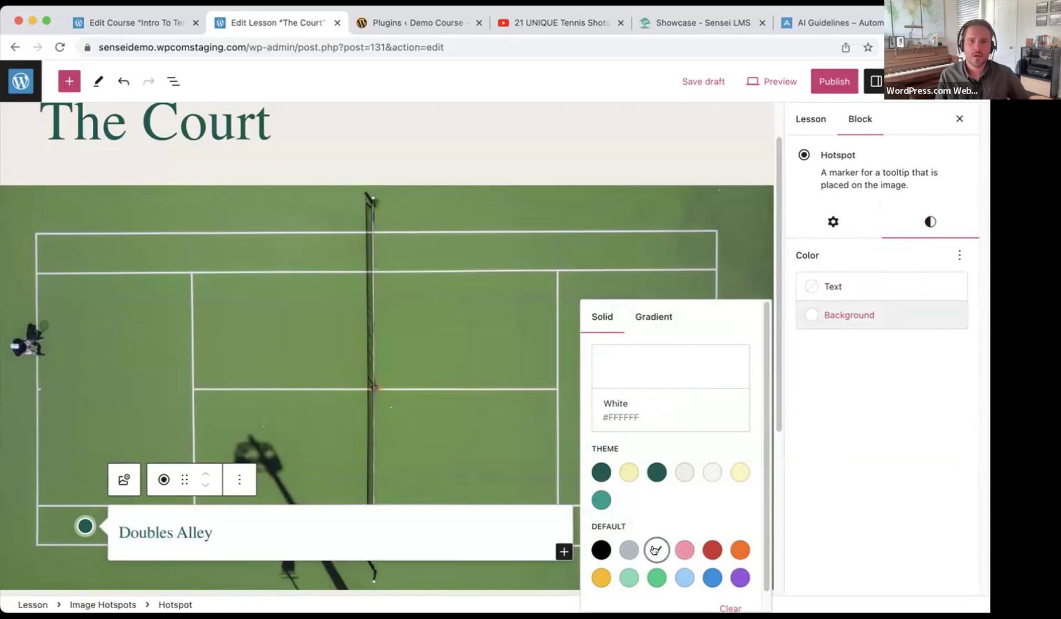
Select the whole Image Hotspots block and set its marker color to the teal Button Border - Hover (#009F8D).
click(173, 82)
click(173, 82)
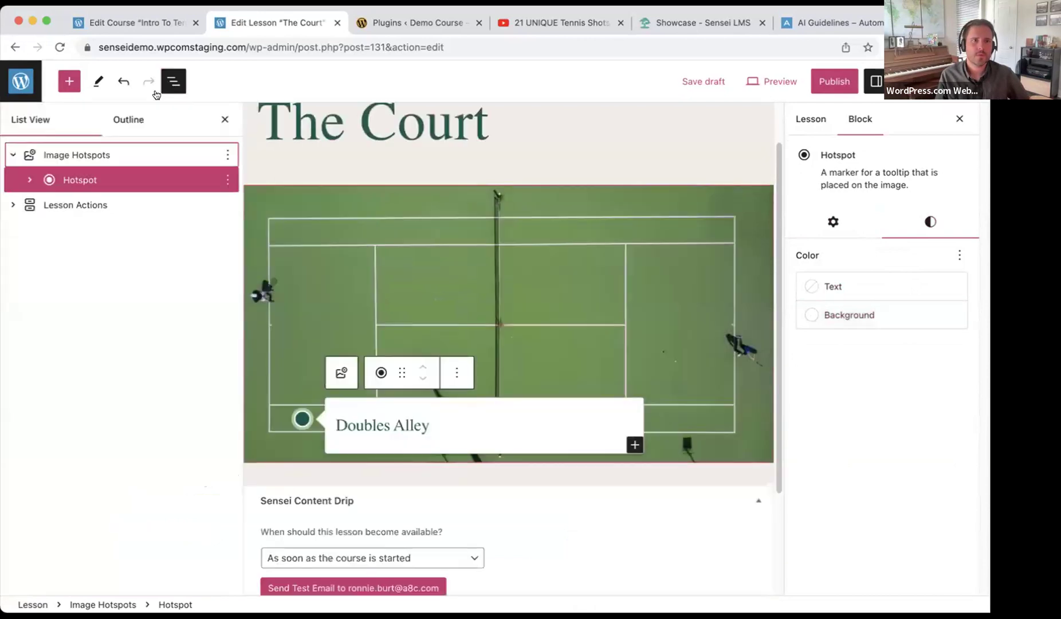
click(76, 155)
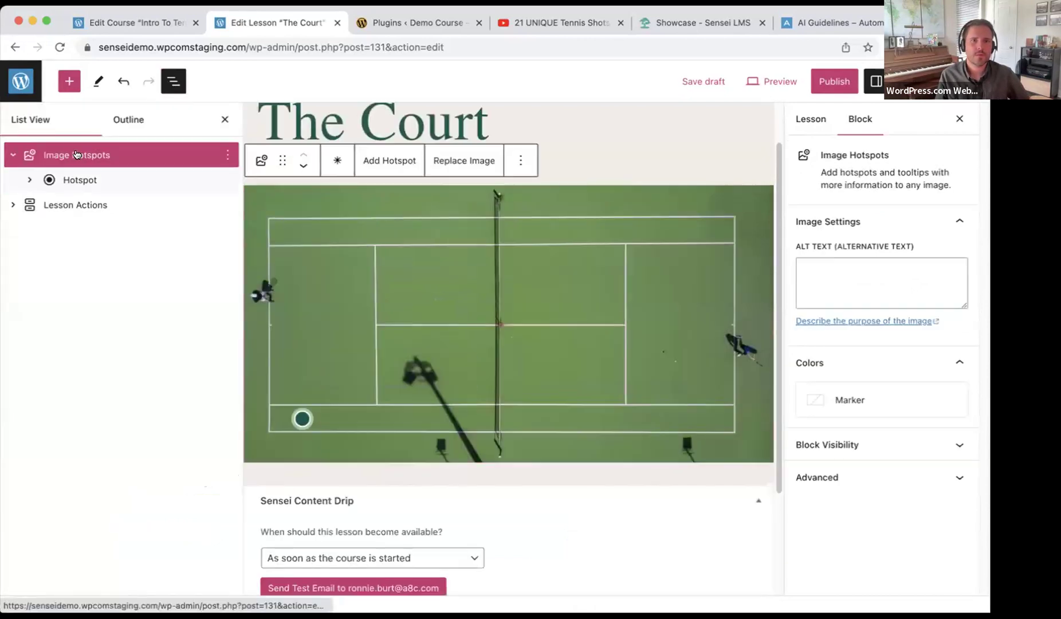
click(884, 394)
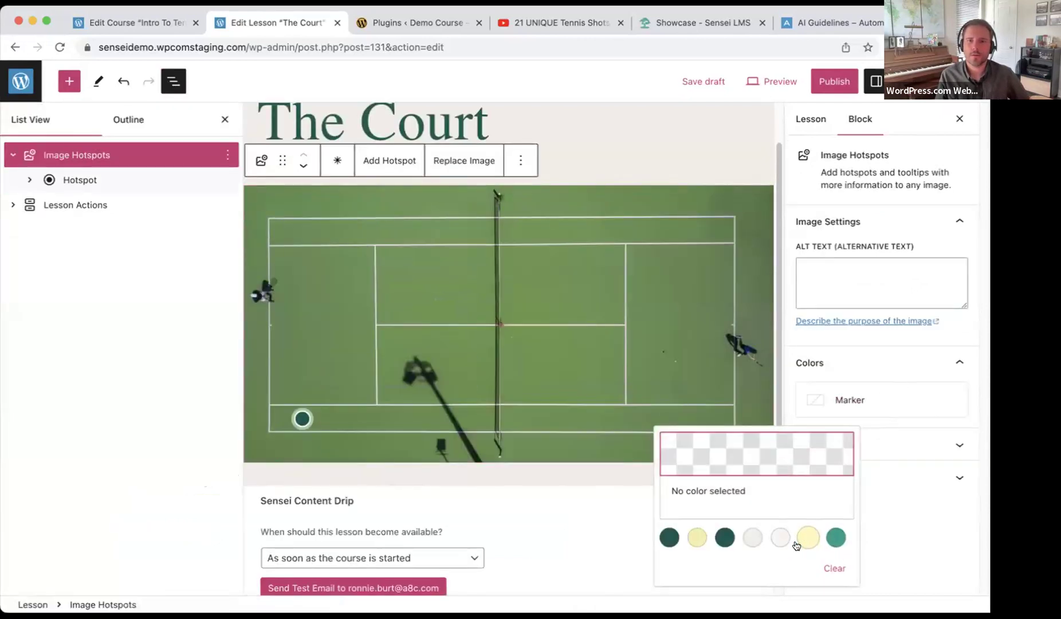
click(831, 538)
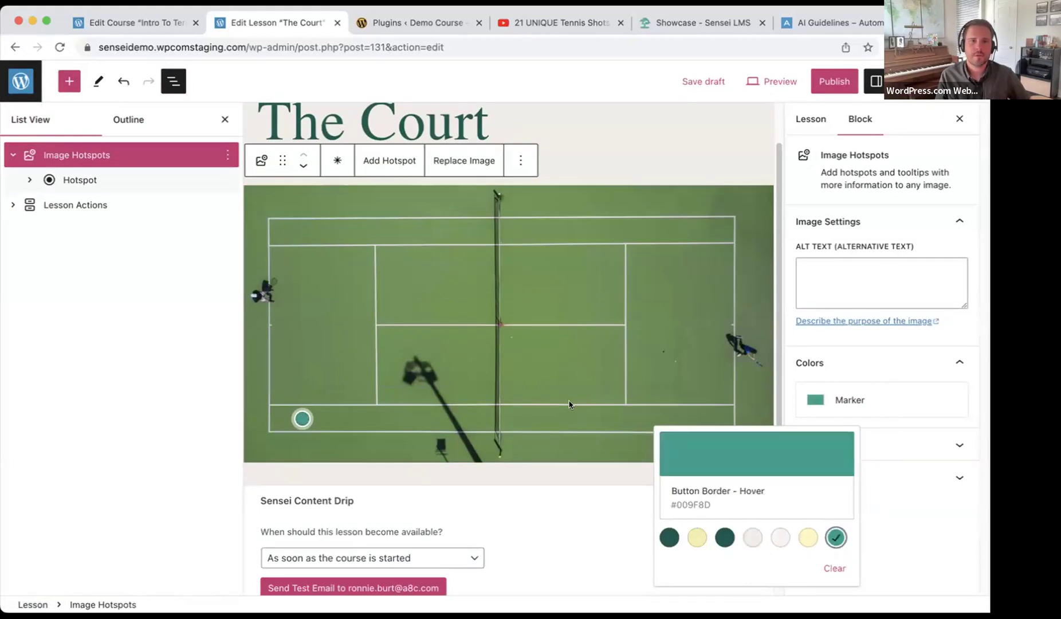
click(368, 425)
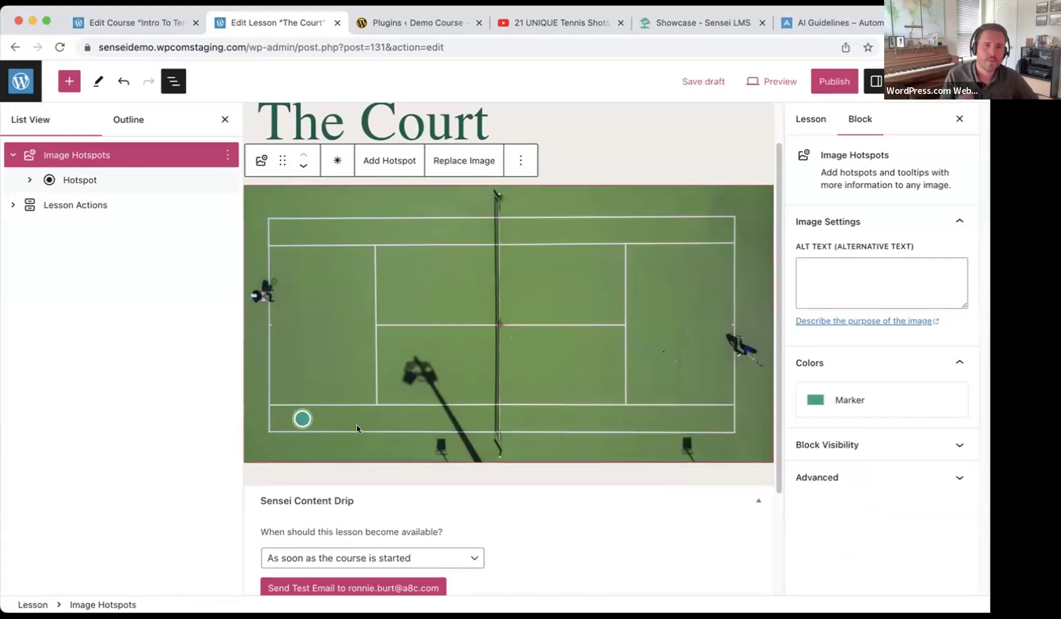
click(225, 118)
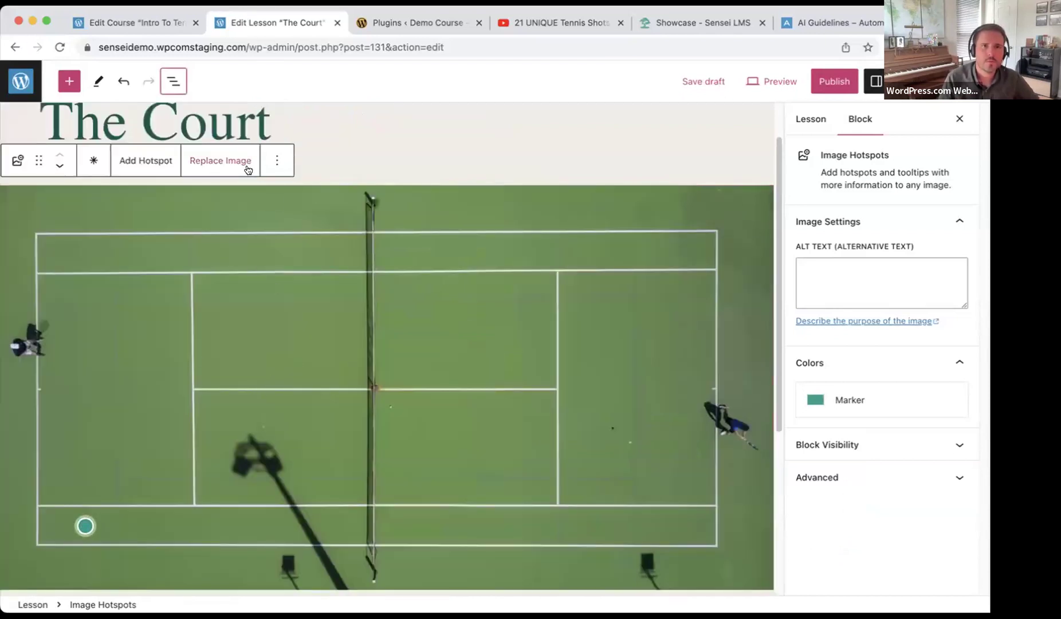
Add a hotspot on the left-hand service line of the court image with the description "Service line".
click(147, 161)
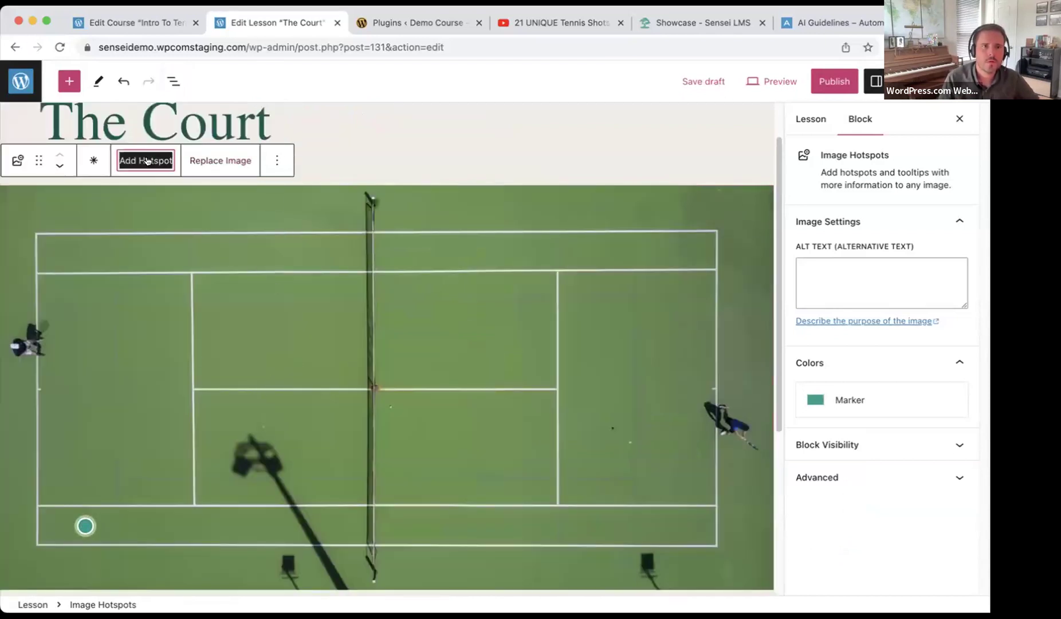
click(188, 338)
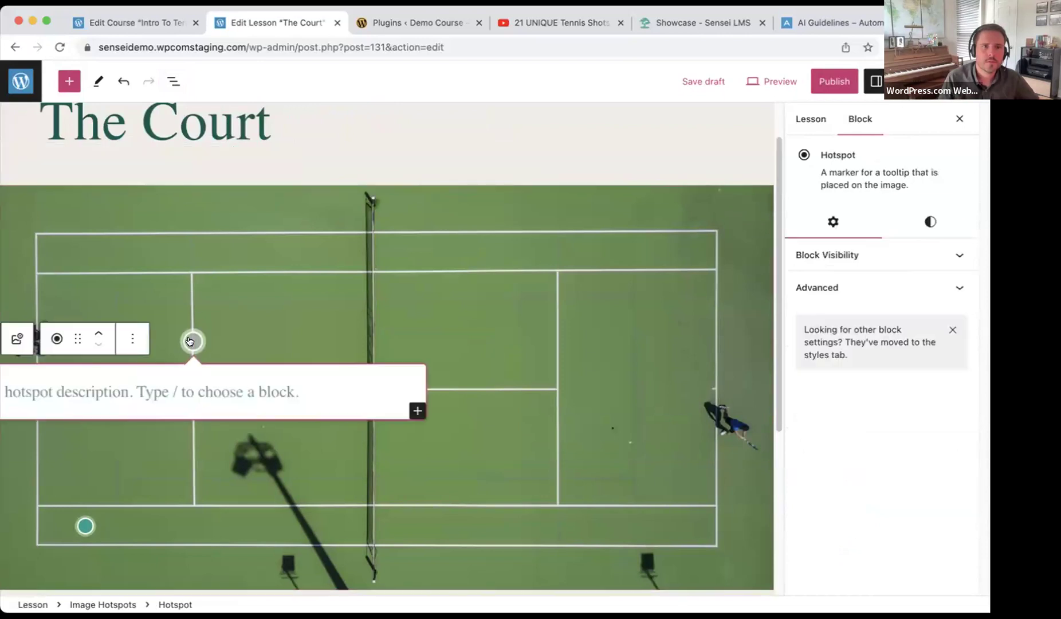
click(151, 391)
text(Service lin)
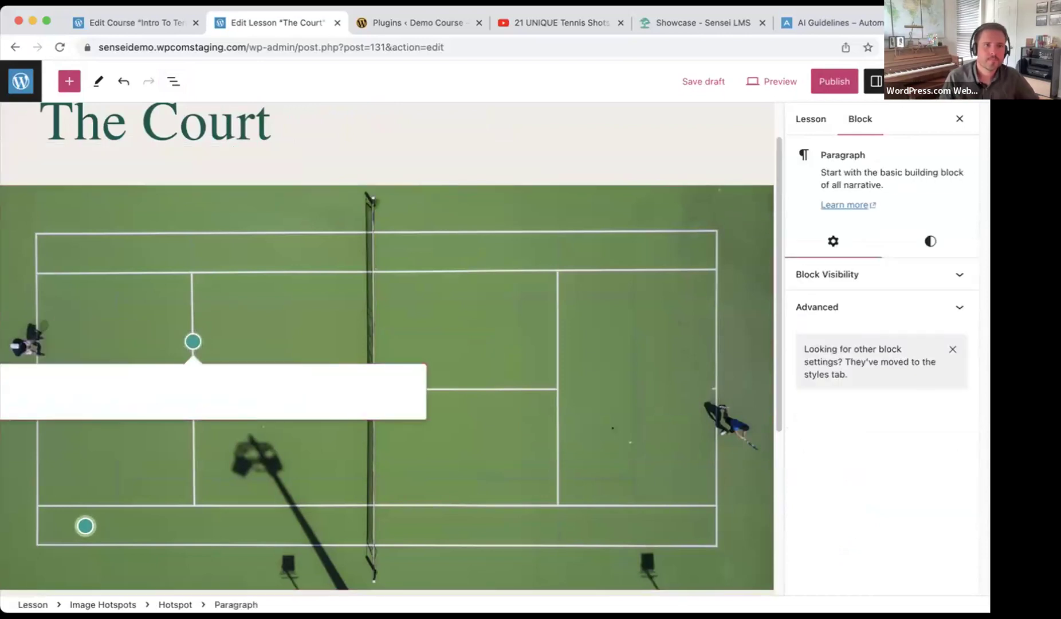
text(e)
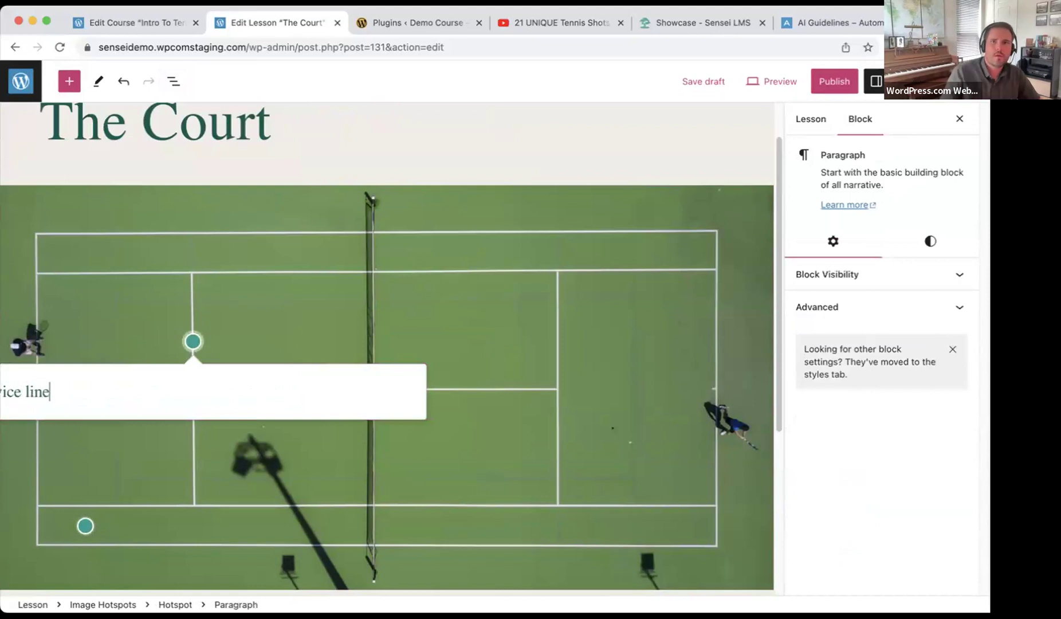
click(640, 270)
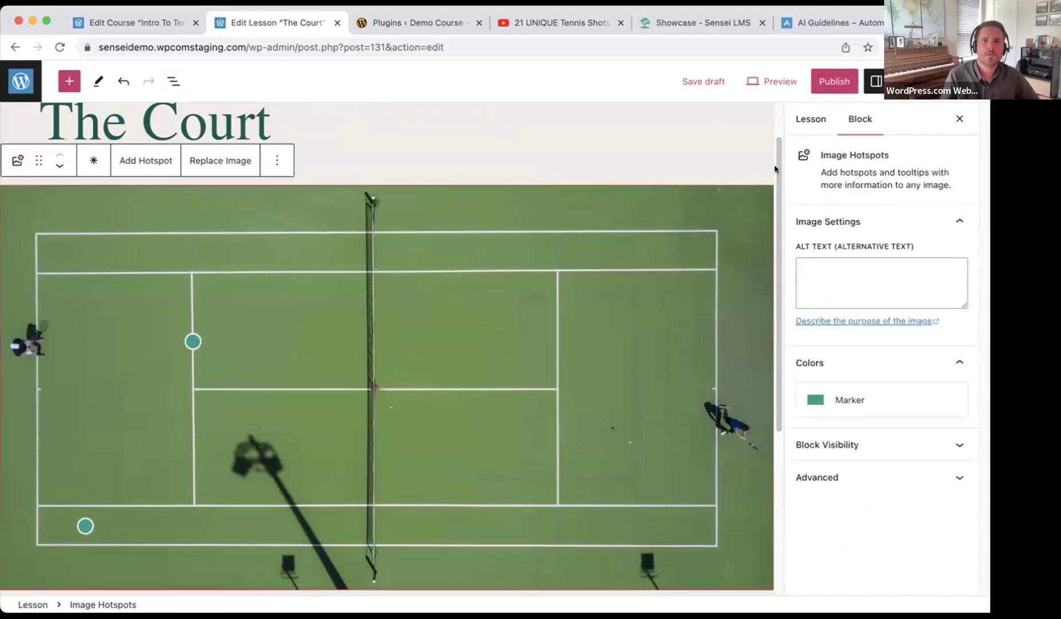
Publish "The Court" lesson and view it live, revealing the descriptions of the Doubles Alley and Service line hotspots.
click(834, 81)
click(834, 85)
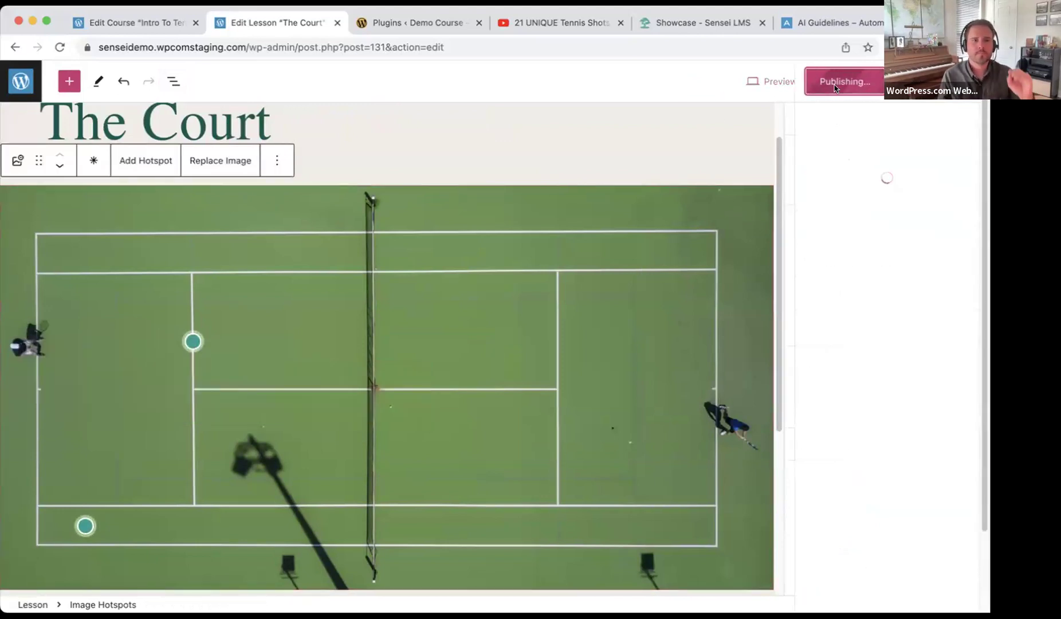
click(141, 568)
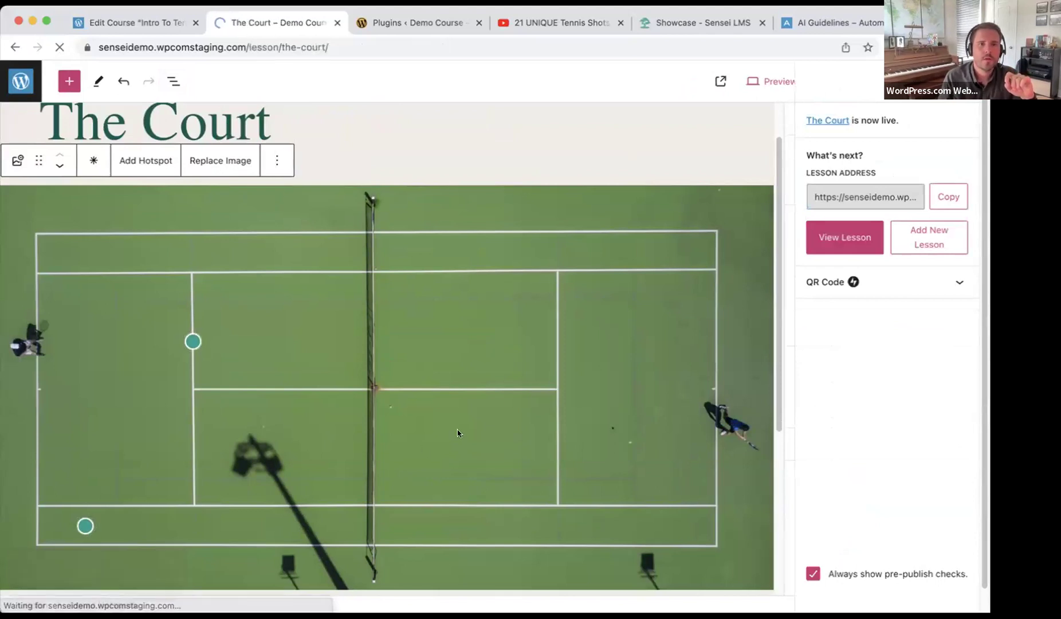
scroll(415, 281, down, 2)
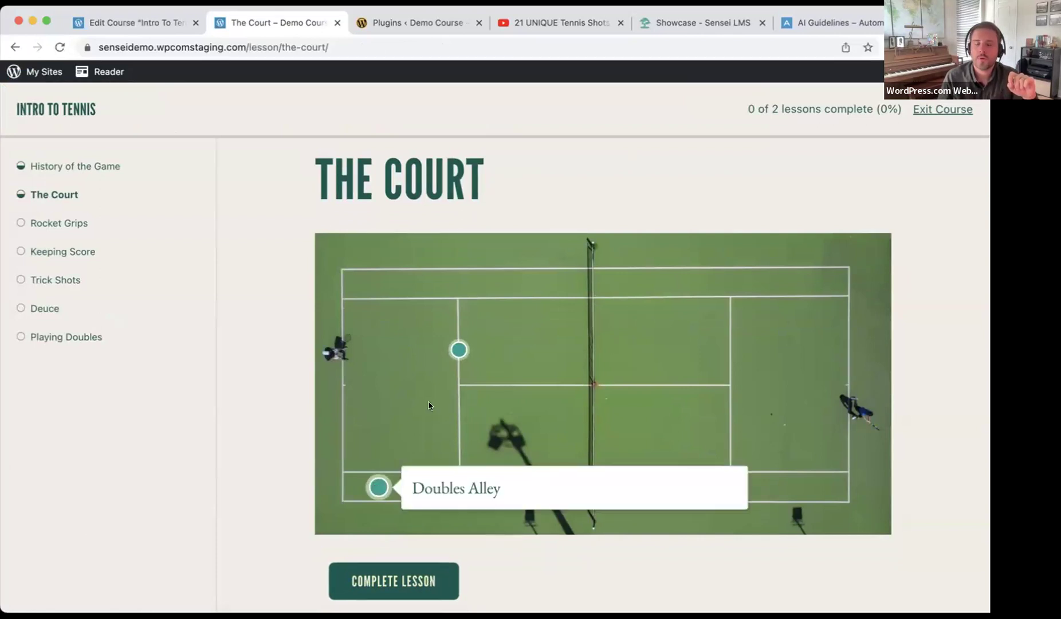
mouse_move(456, 349)
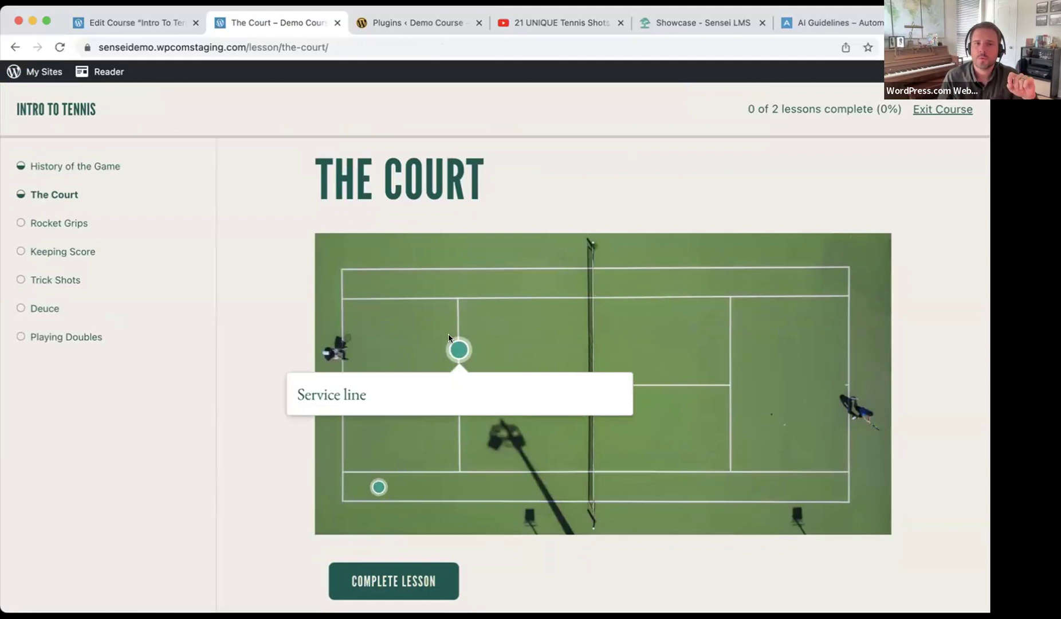
Return to the lesson editor, make the Image Hotspots block required for completing the lesson, and update the lesson.
click(15, 47)
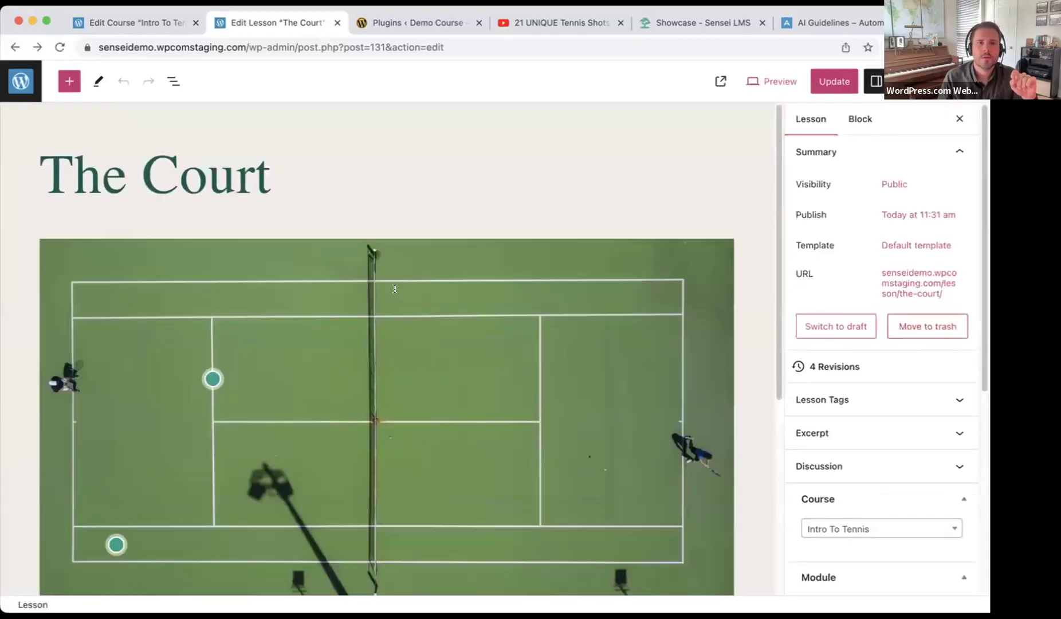
click(198, 289)
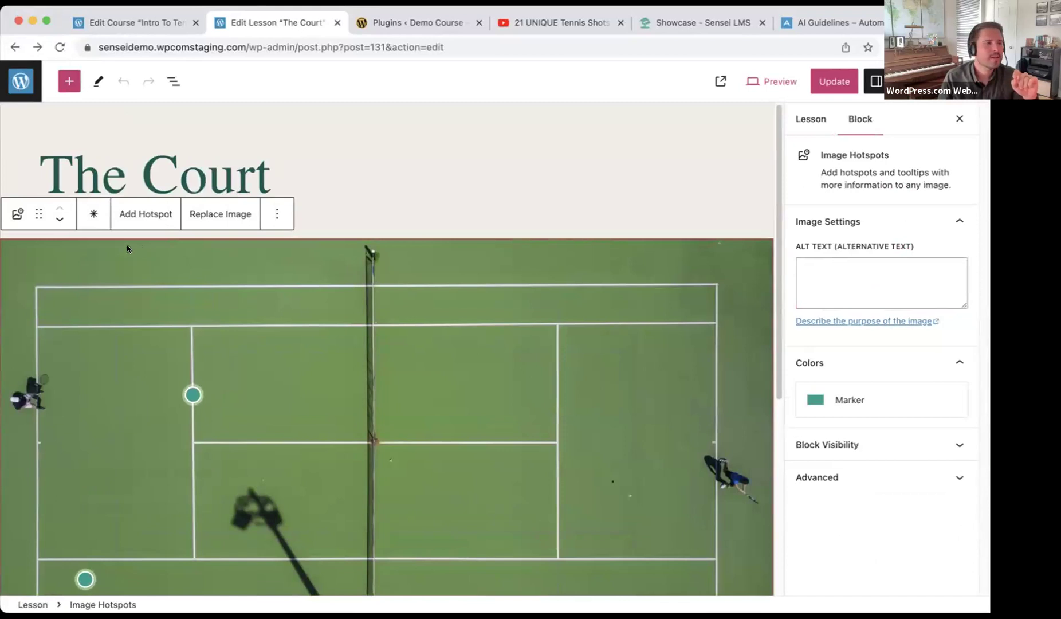
click(94, 217)
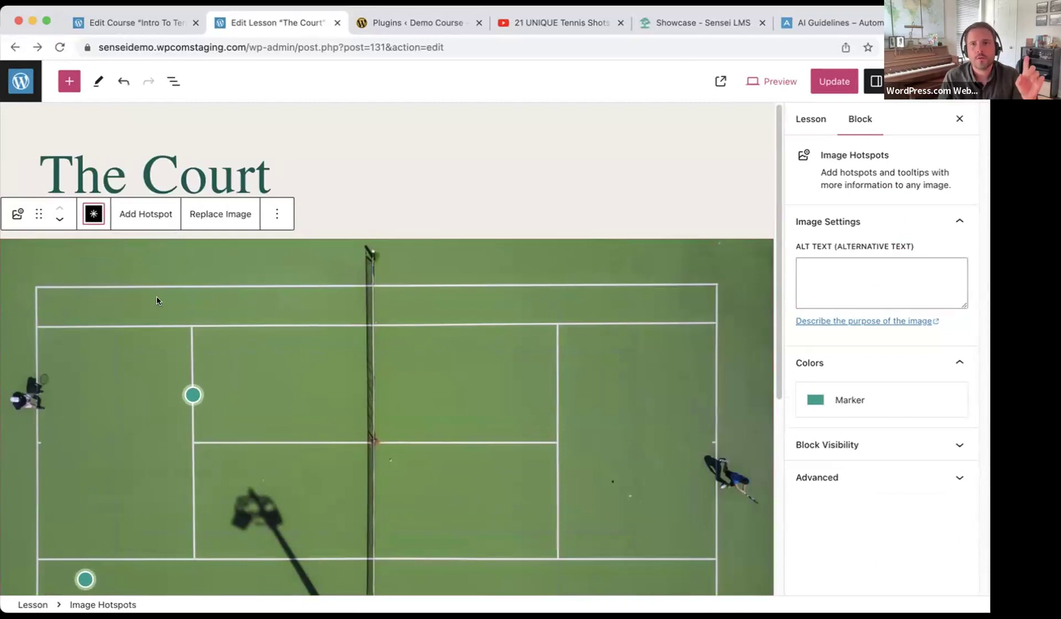
click(834, 80)
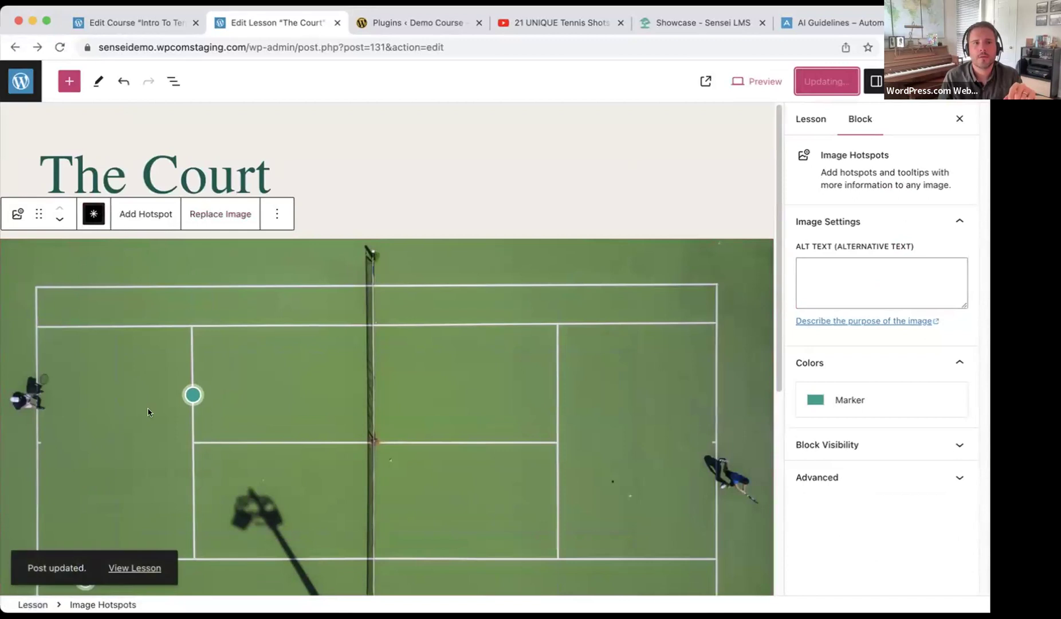
View the updated lesson live and open both court hotspots to test the lesson completion requirement.
click(137, 569)
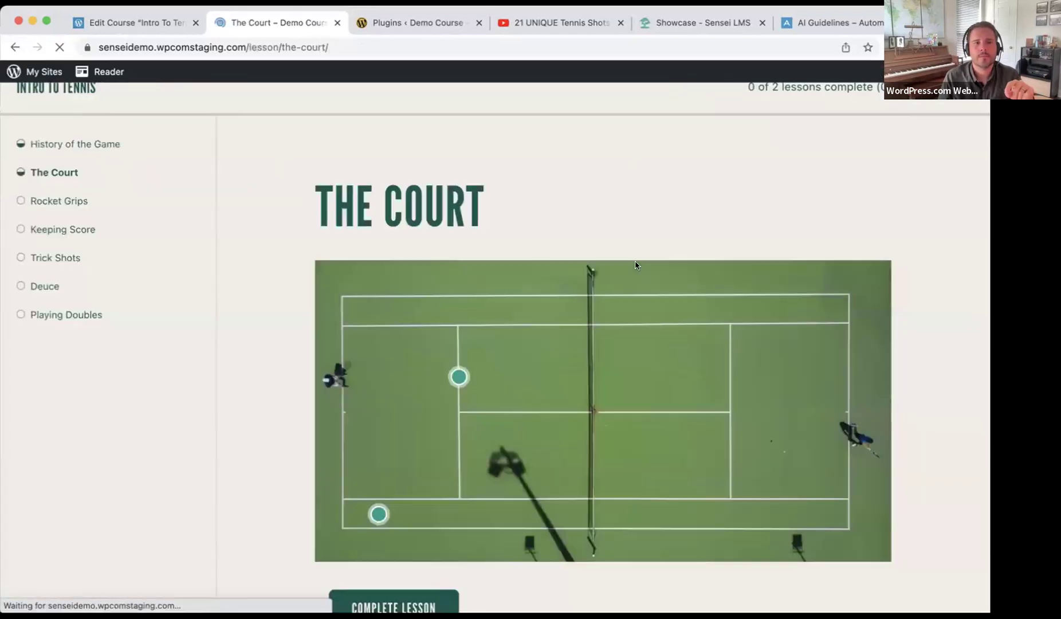
scroll(619, 262, down, 1)
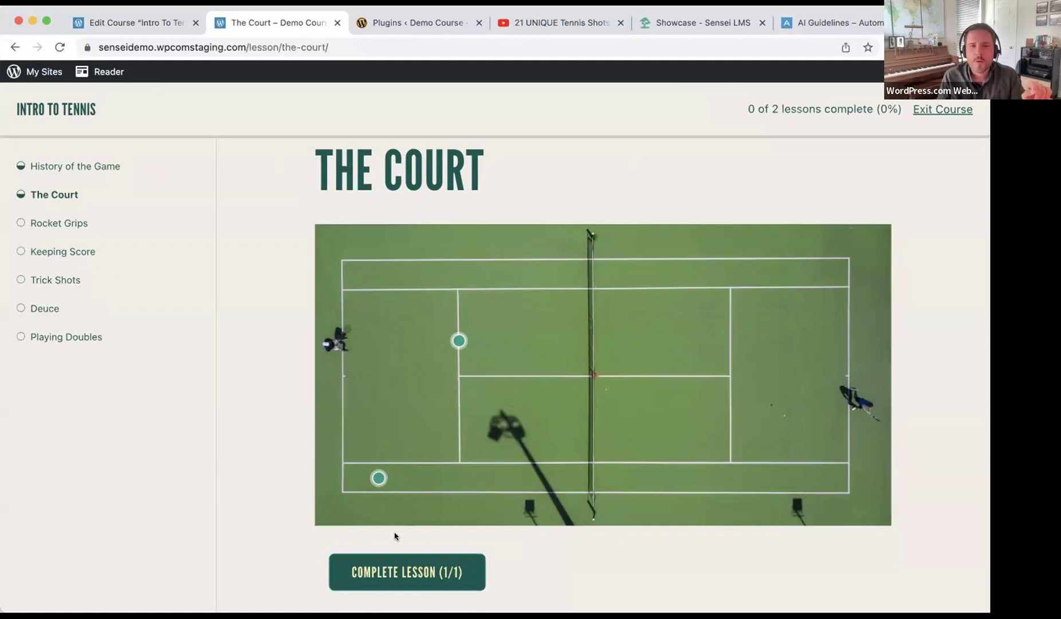
click(378, 481)
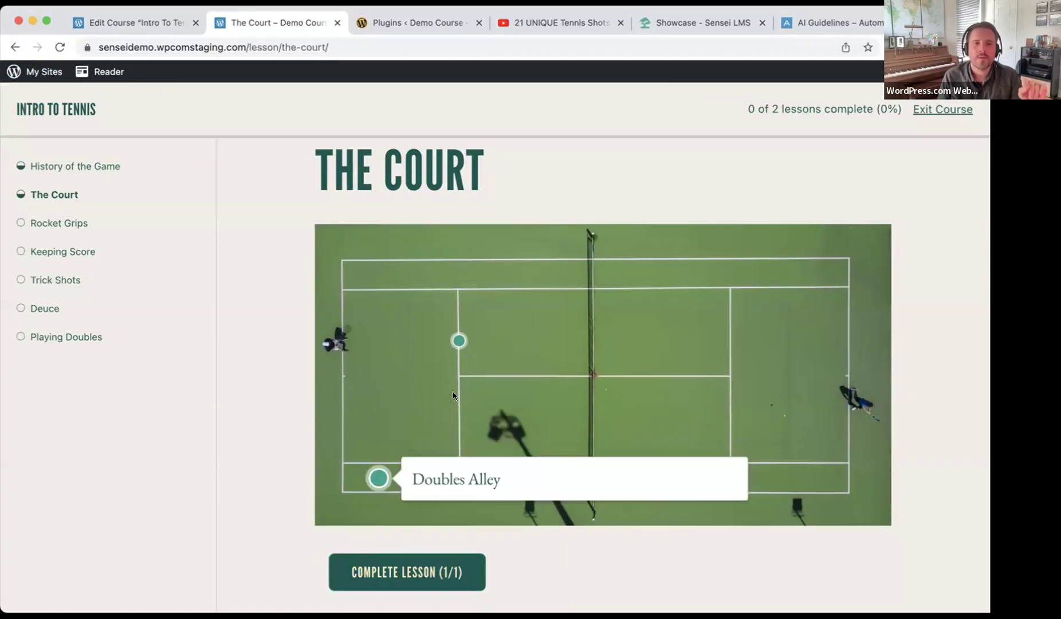
click(458, 340)
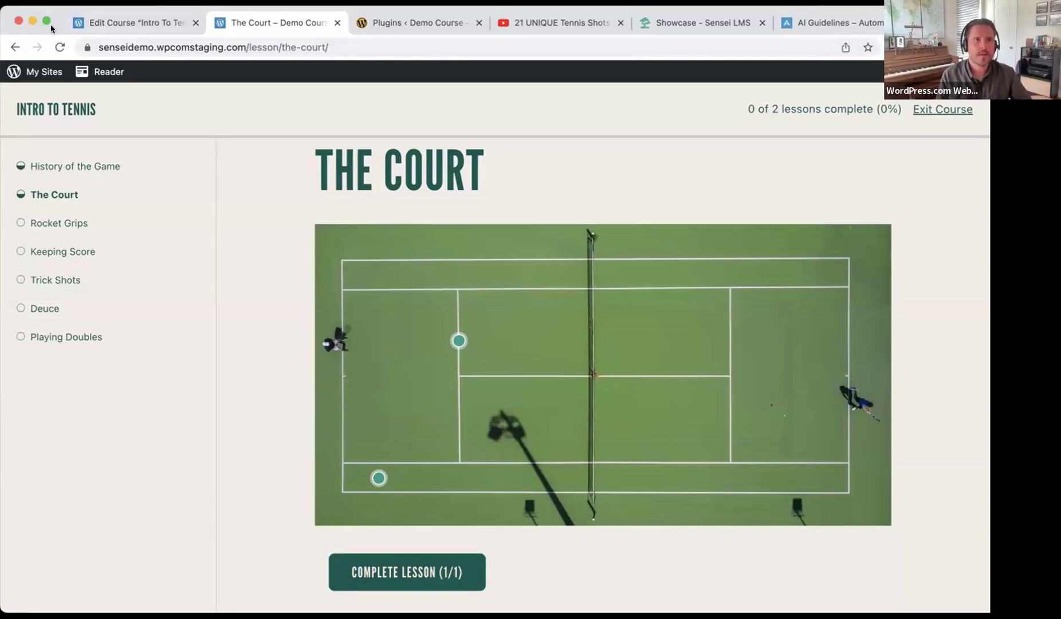
Go back to the lesson editor and open the draft lesson "Rocket Grips".
click(14, 46)
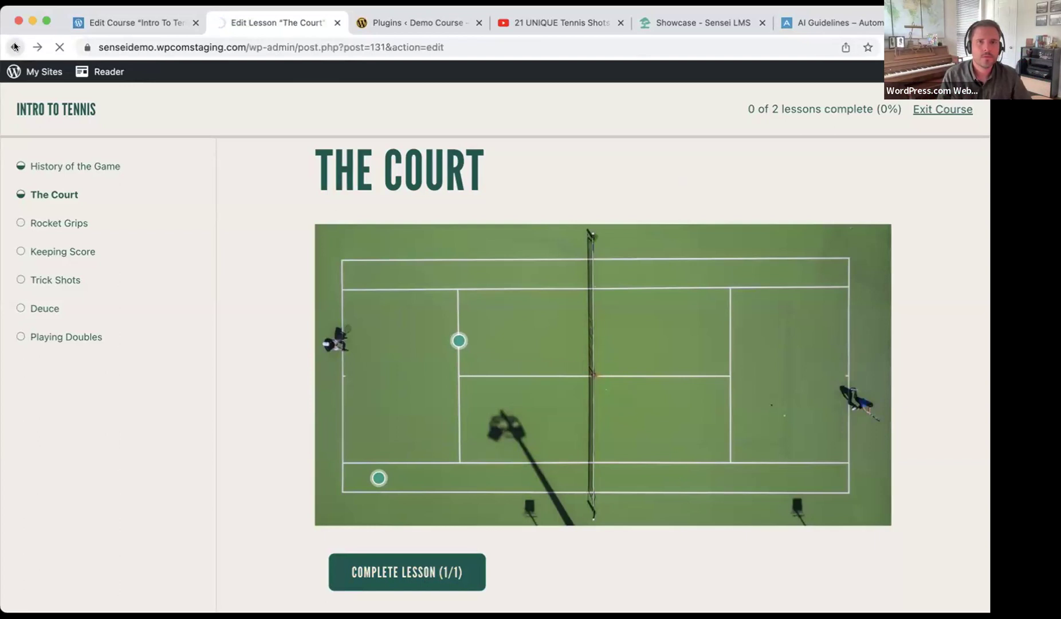
click(14, 46)
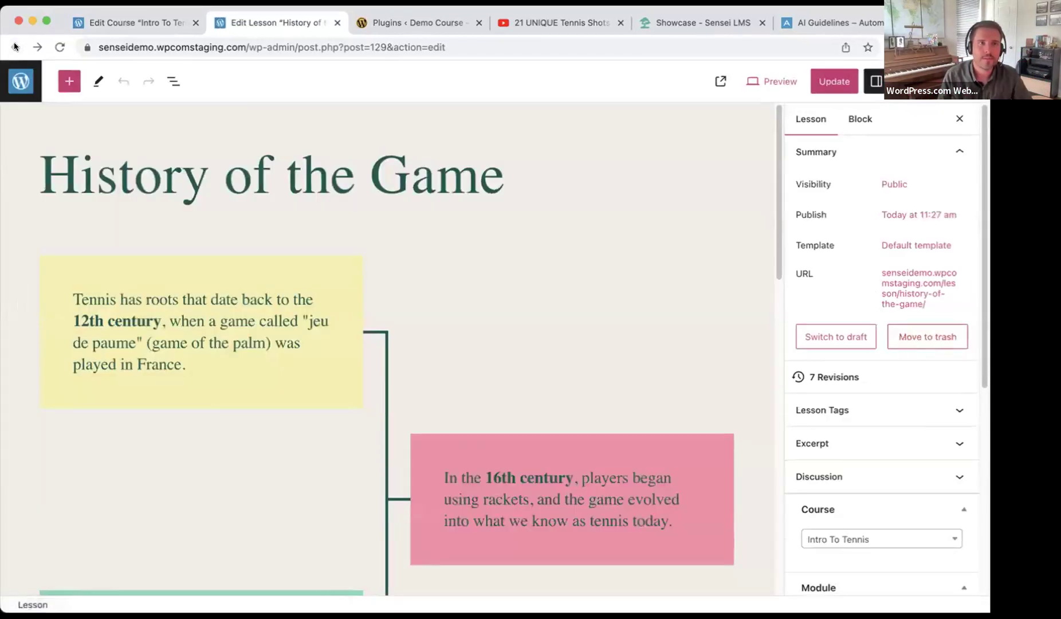
click(10, 83)
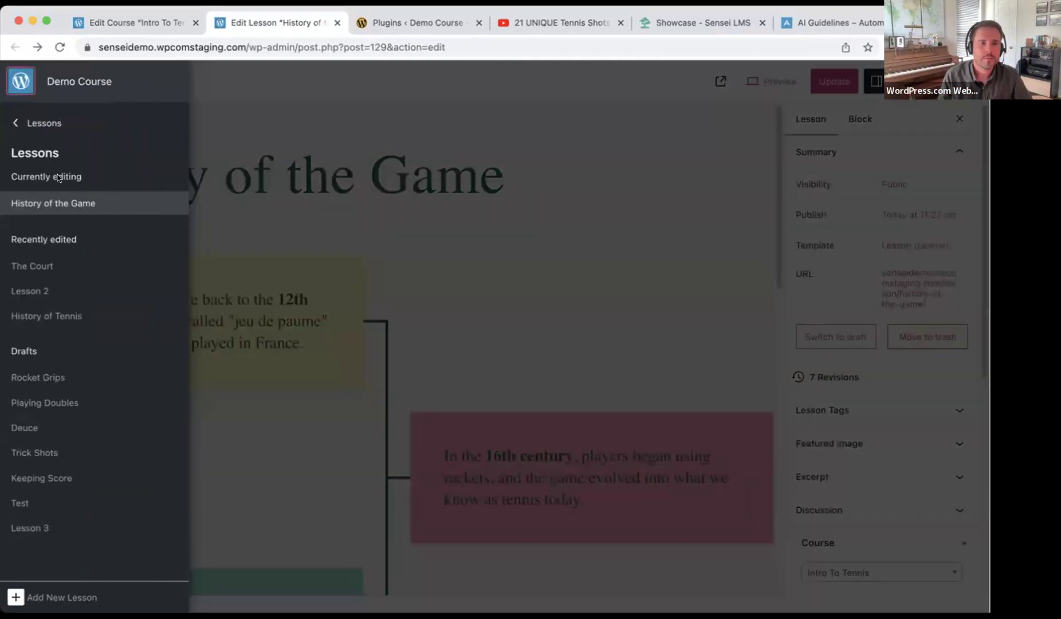
click(42, 378)
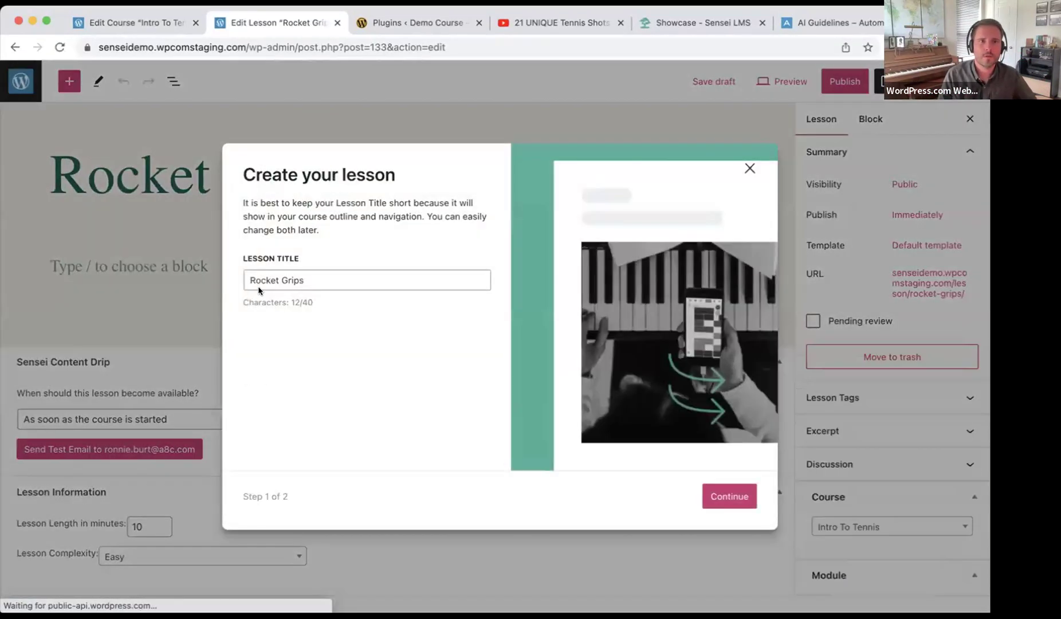
Correct the lesson title to "Racket Grips" and start the lesson with the flashcard lesson type.
click(258, 287)
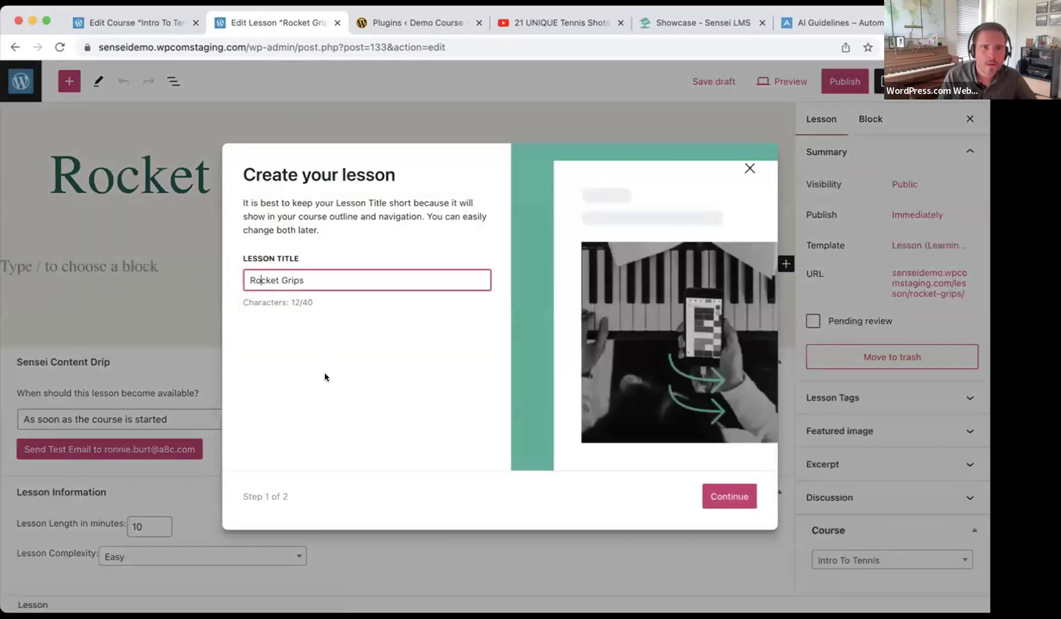
key(BackSpace)
text(a)
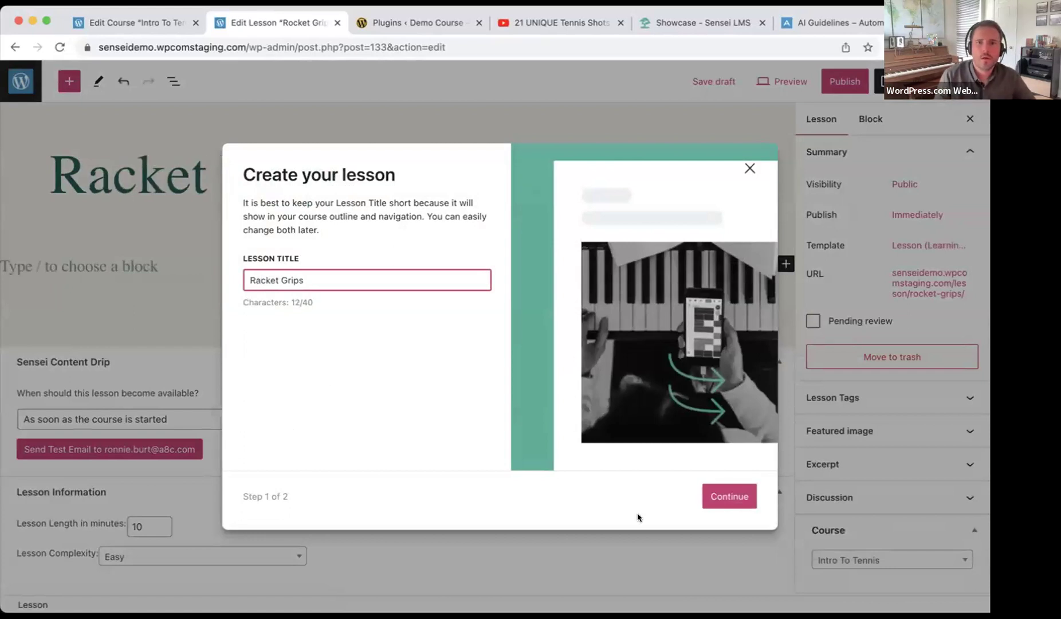
click(746, 508)
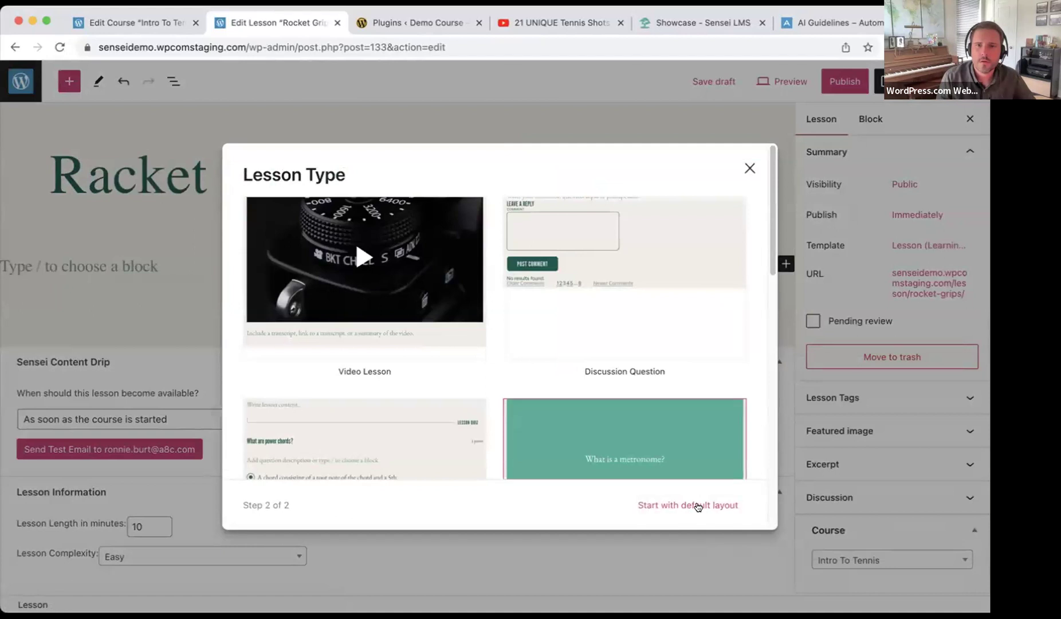
click(697, 506)
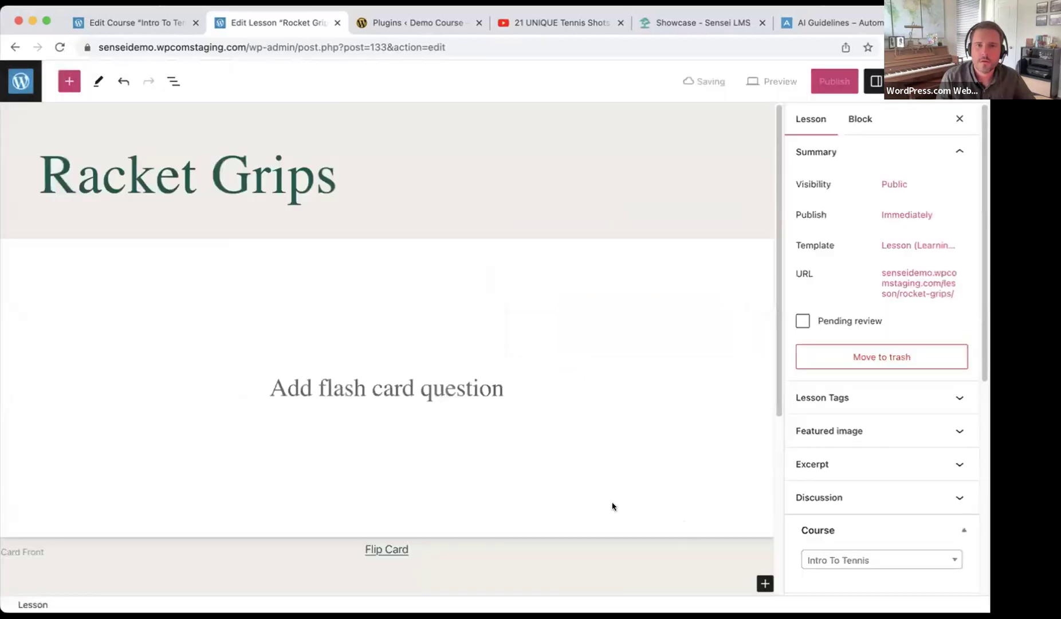
click(463, 259)
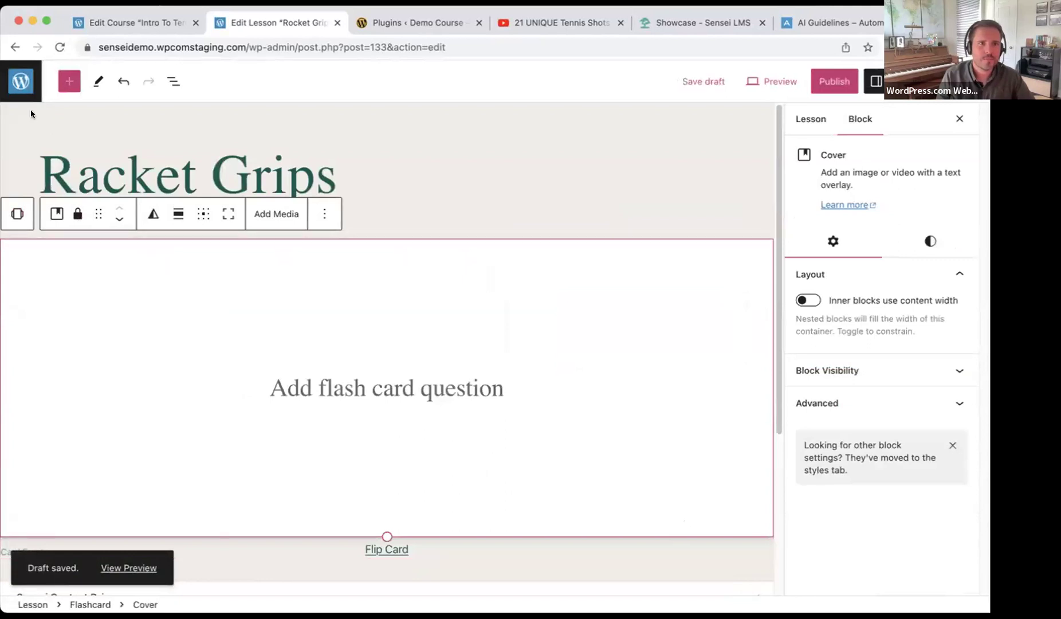
click(170, 81)
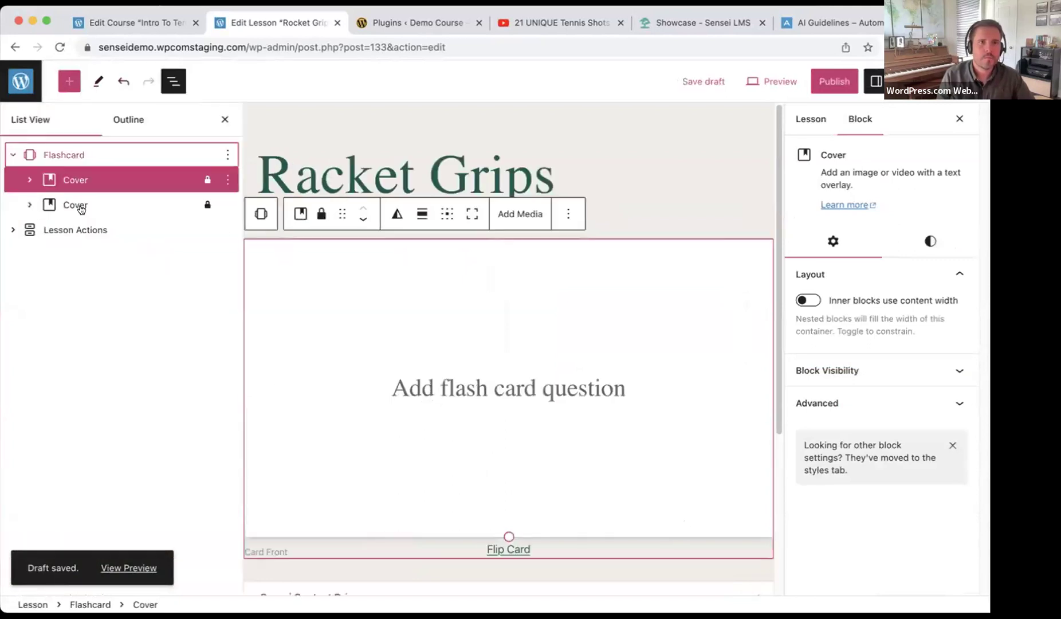
click(203, 152)
click(229, 152)
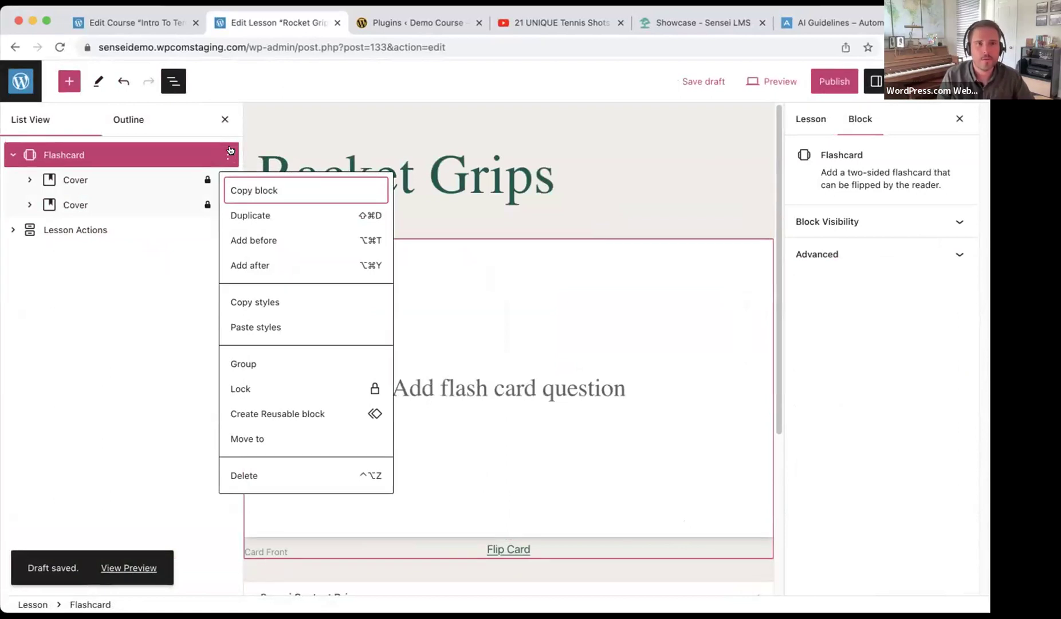
Insert an AI Assistant block above the flashcard and submit "Create a list of the common racket grips in tennis and tell when you use them.".
click(581, 184)
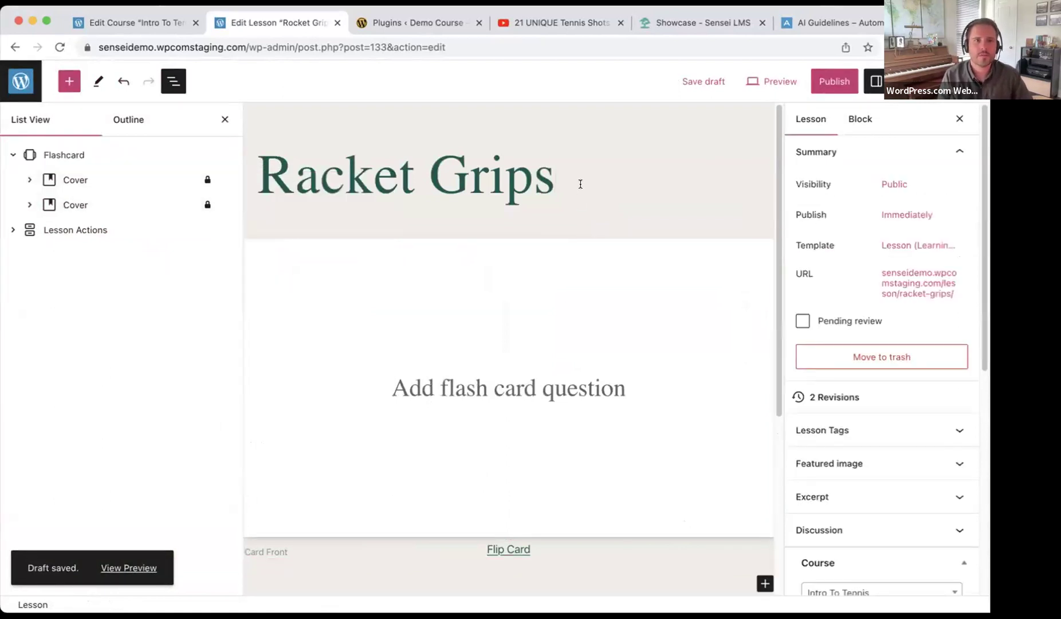
key(Return)
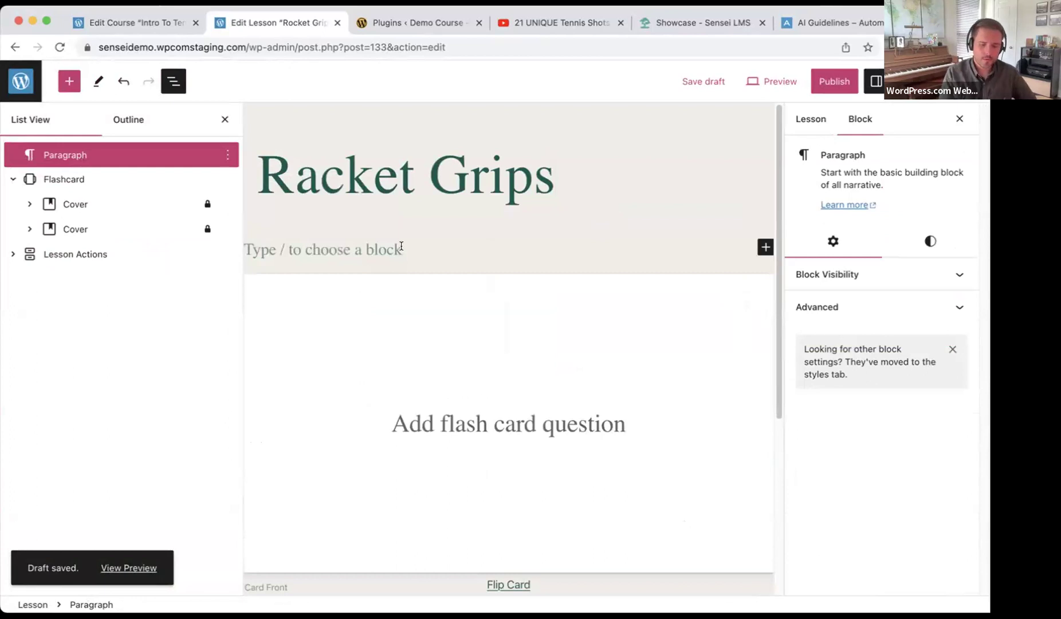
text(/a)
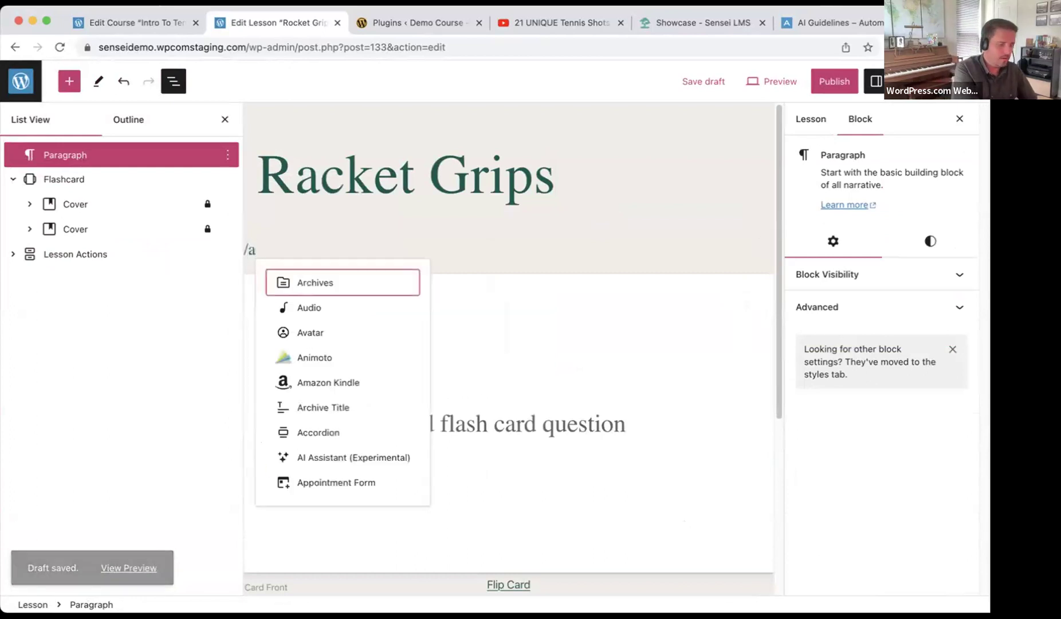
text(i)
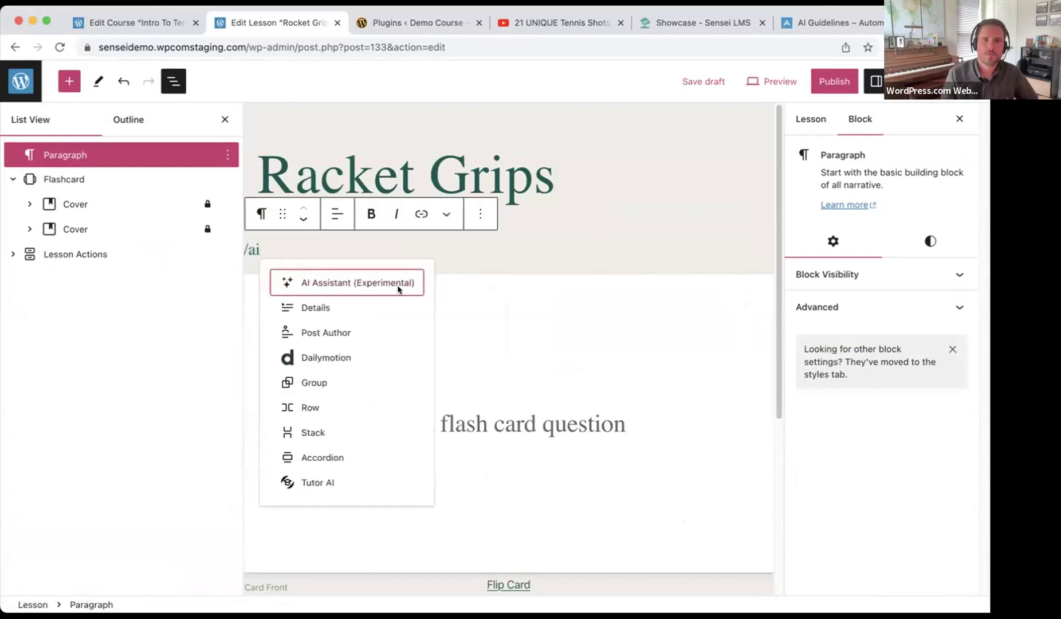
click(407, 282)
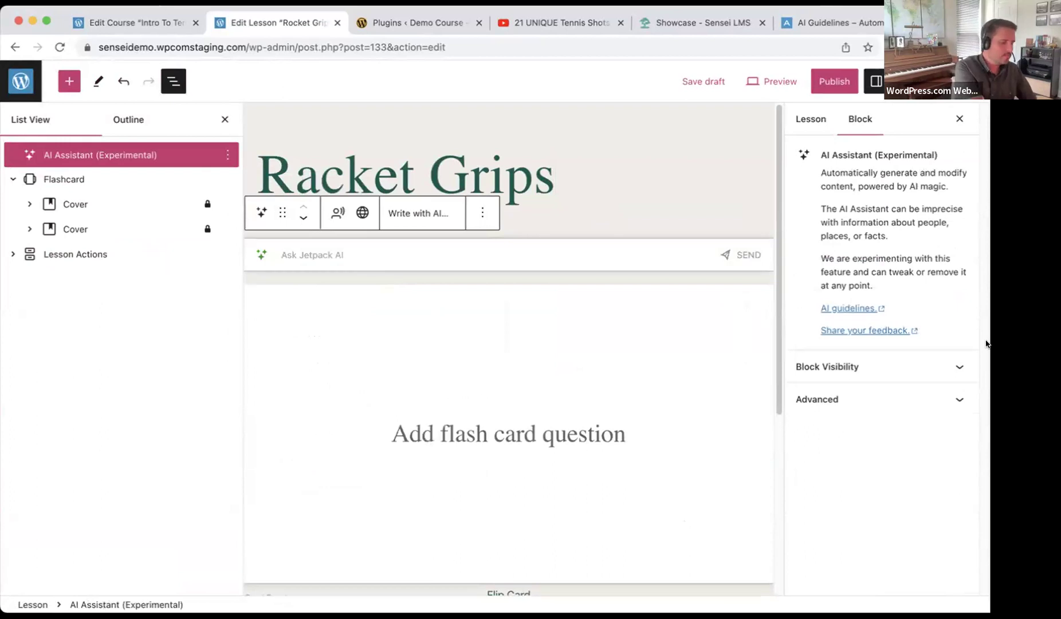
text(Create a list of the common racket grips in tennis and tell when you use them.)
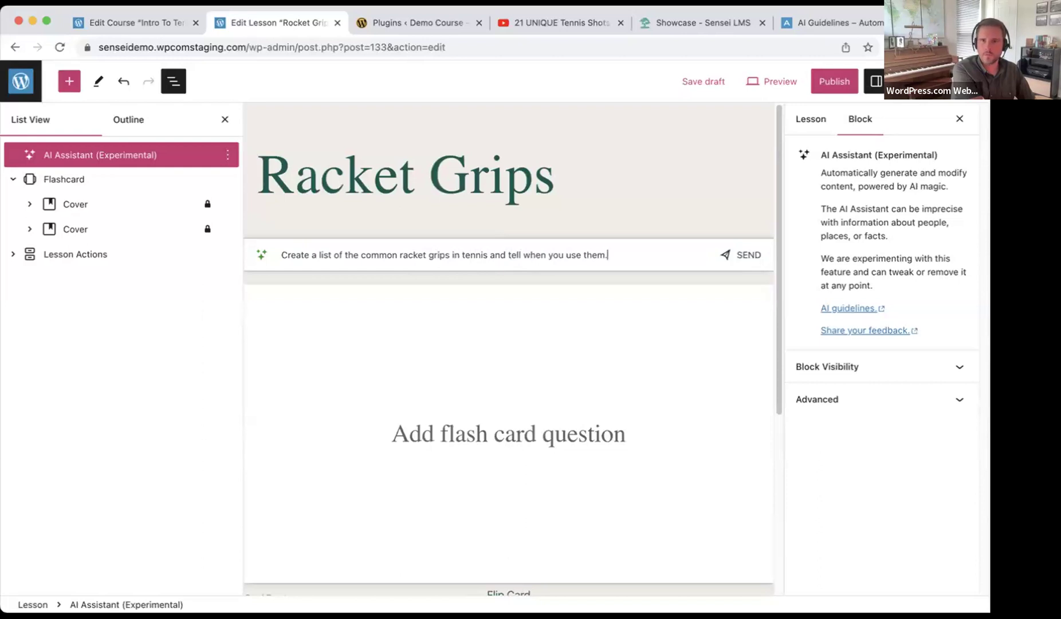
key(Return)
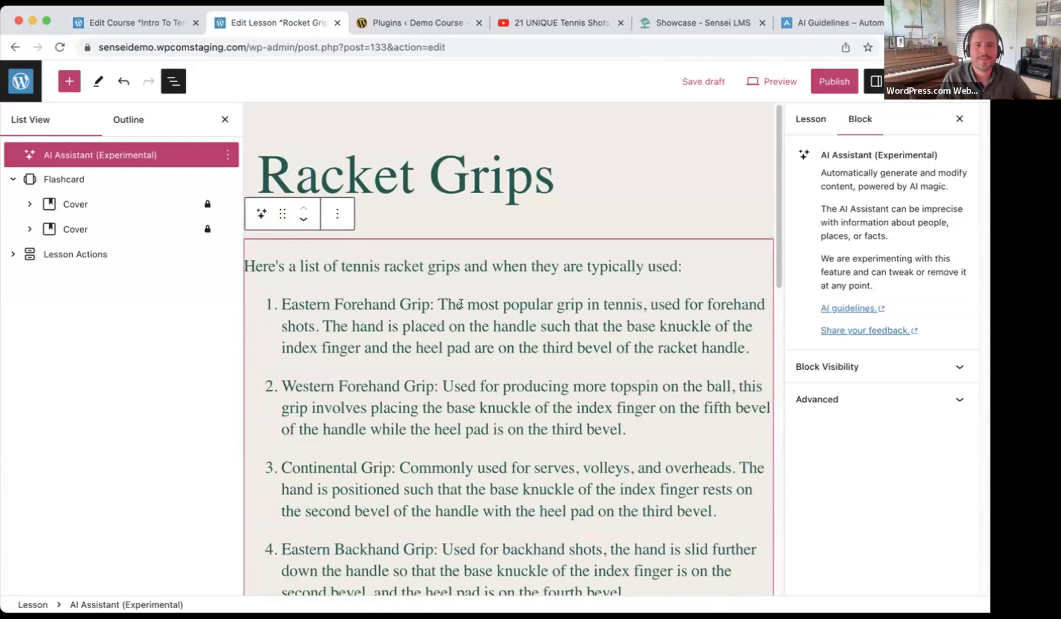
Copy "Eastern Forehand Grip" from the generated list, accept the AI content, and paste the name as the flashcard's front question.
scroll(497, 312, up, 10)
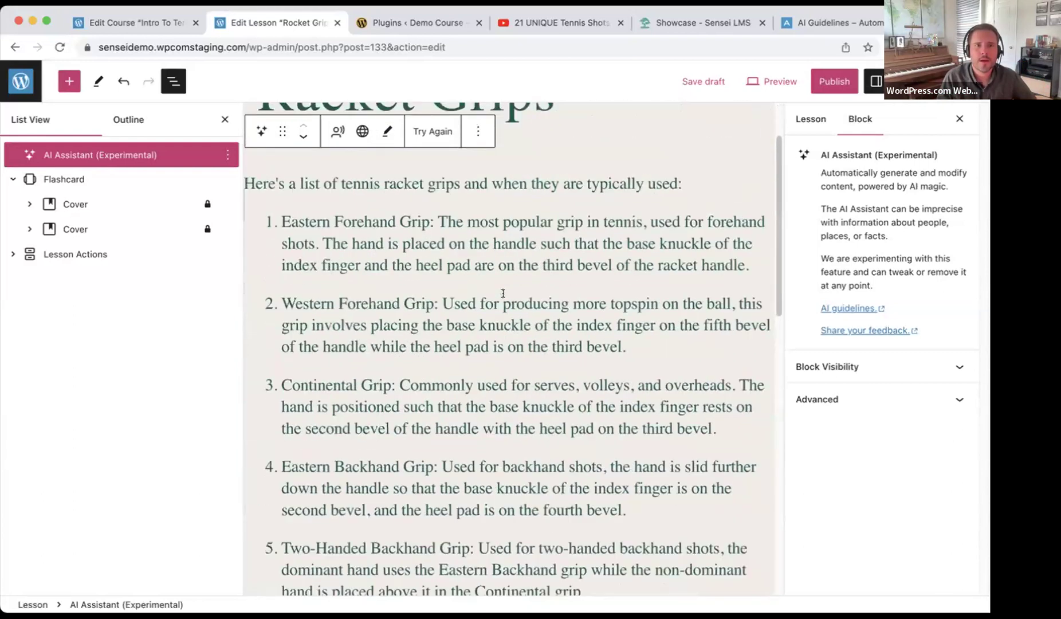
scroll(503, 293, up, 1)
drag(430, 238, 275, 245)
key(super+c)
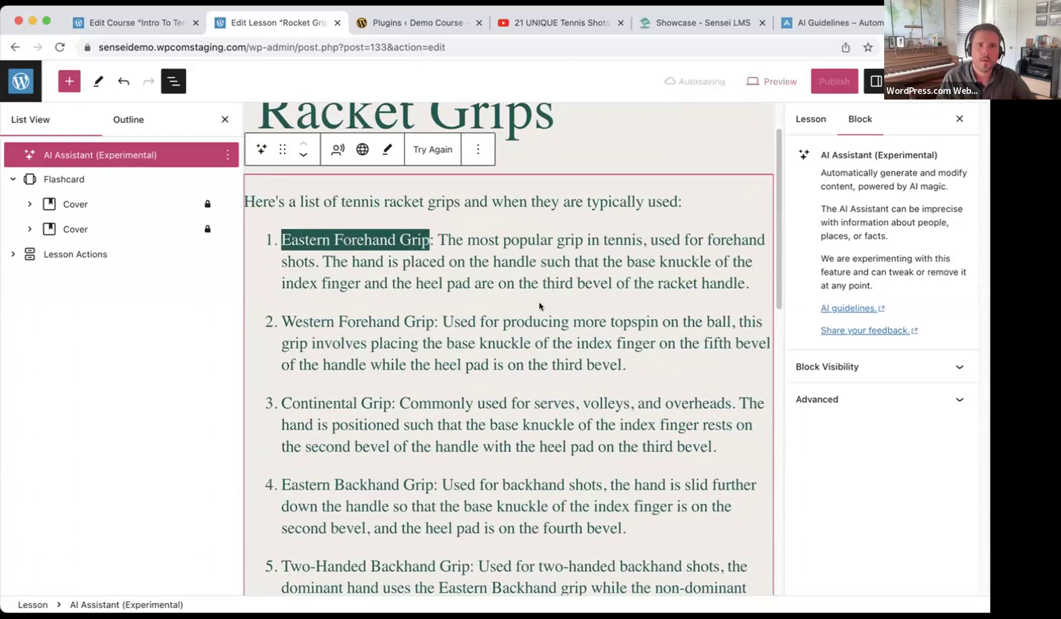
scroll(538, 297, down, 5)
scroll(542, 294, down, 10)
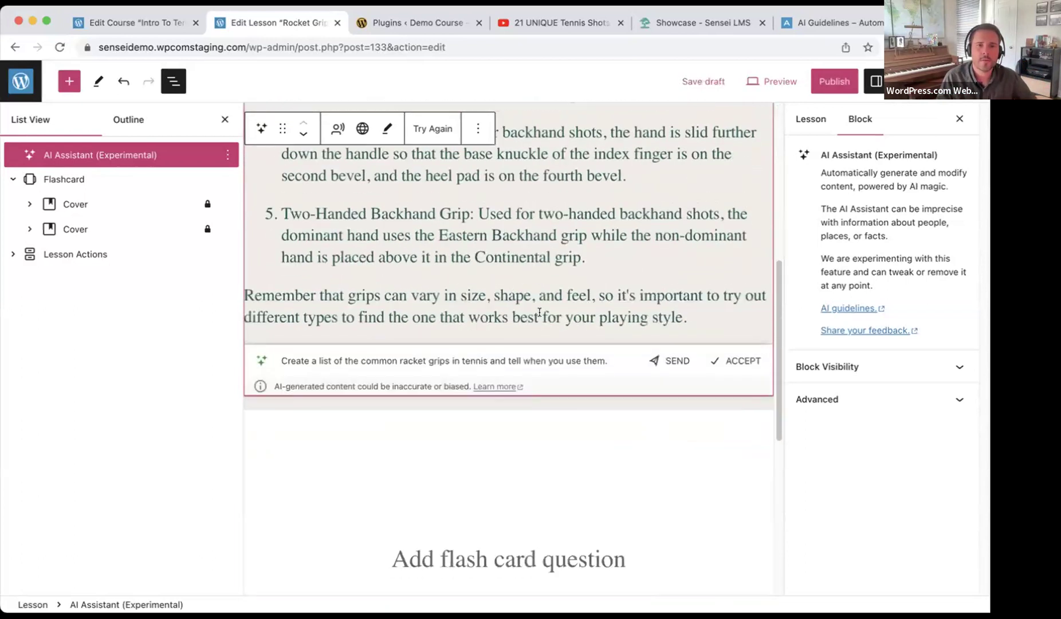
click(730, 290)
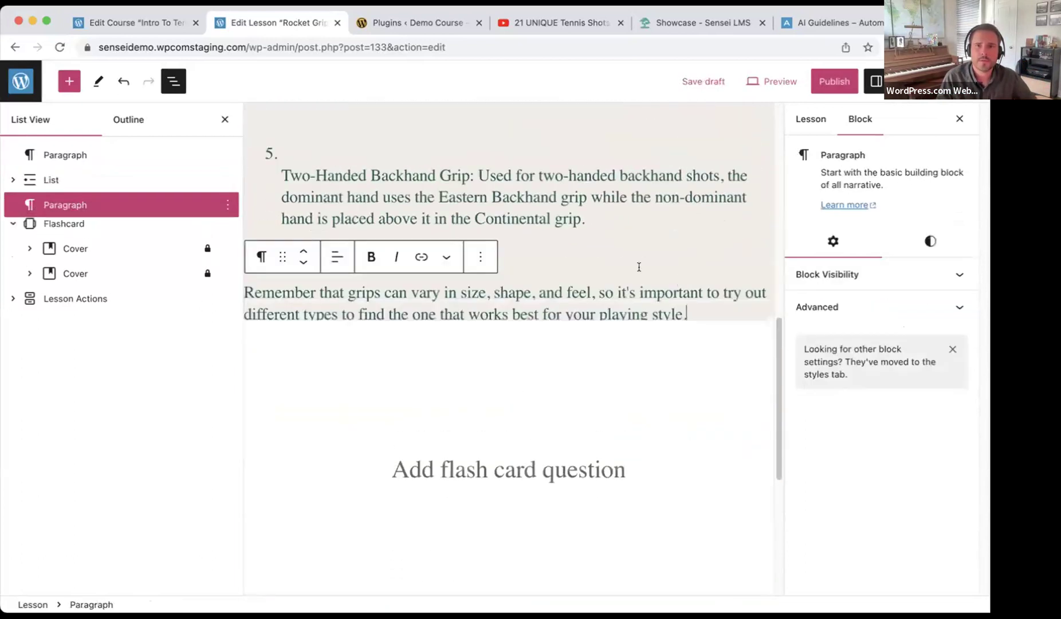
click(514, 413)
key(super+v)
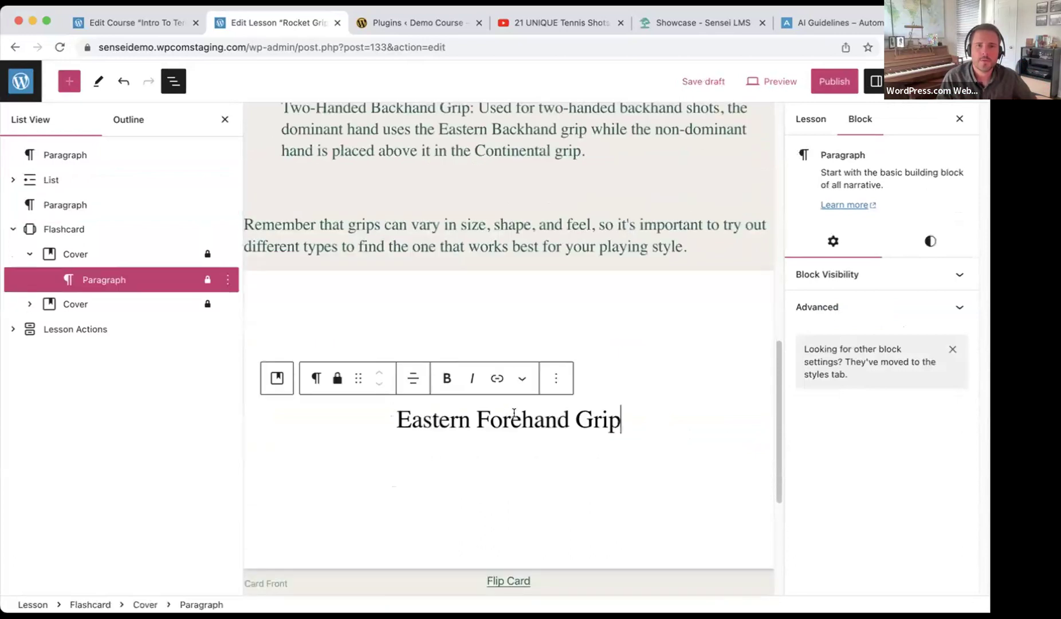
Copy the Eastern Forehand Grip description, without the grip name, from the first list item and return to the flashcard.
scroll(536, 303, up, 15)
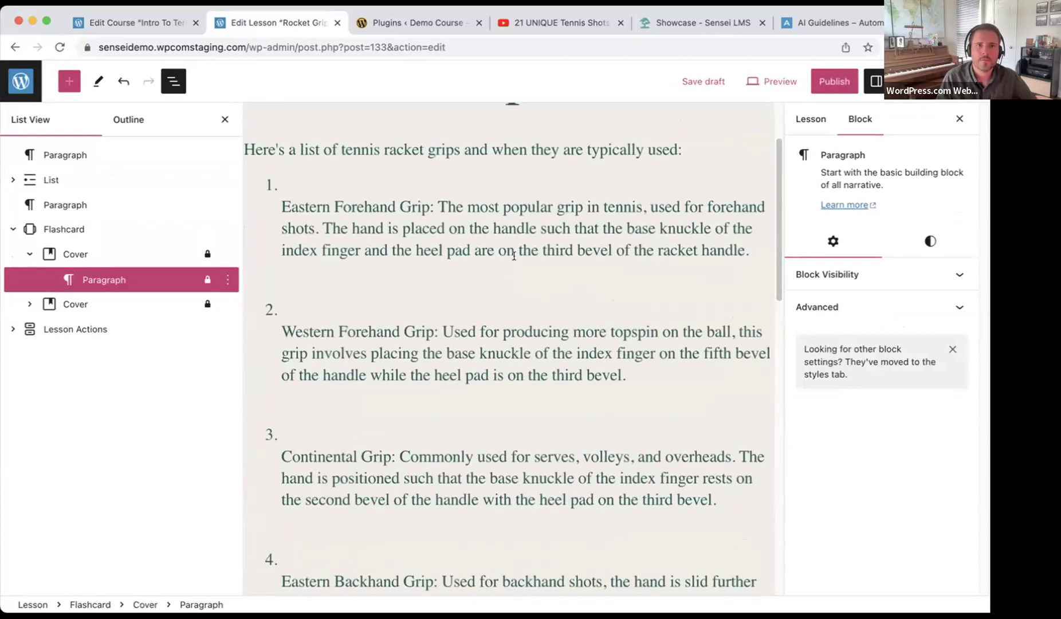
drag(437, 198, 748, 248)
key(super+c)
scroll(721, 282, down, 20)
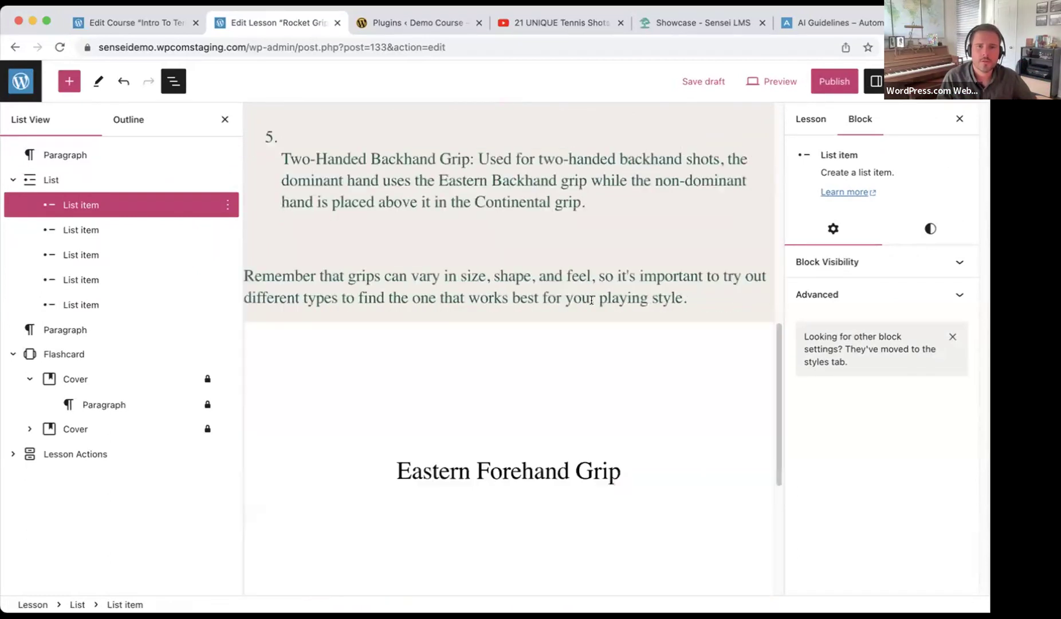
Paste the copied Eastern Forehand Grip description into the flashcard's back side as its answer.
click(500, 318)
scroll(461, 298, up, 20)
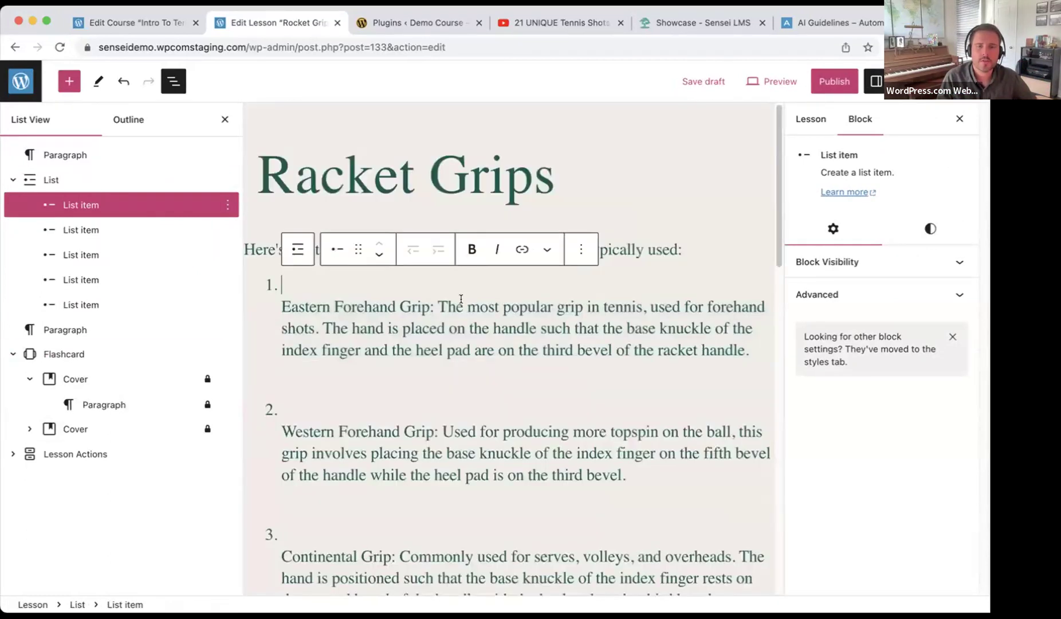
scroll(461, 299, down, 10)
scroll(461, 299, down, 8)
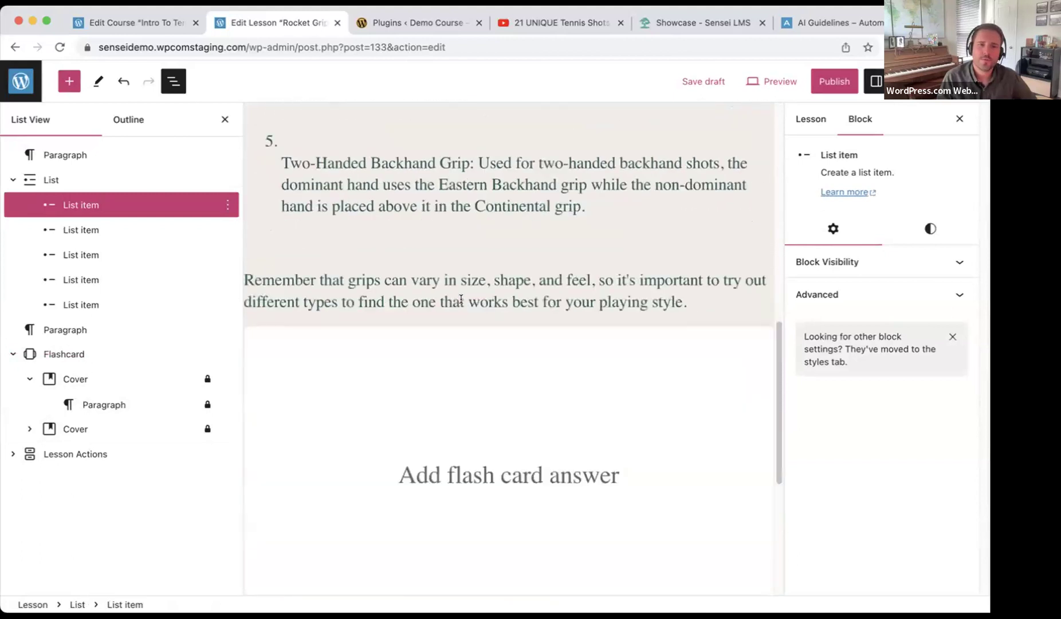
click(461, 314)
key(super+v)
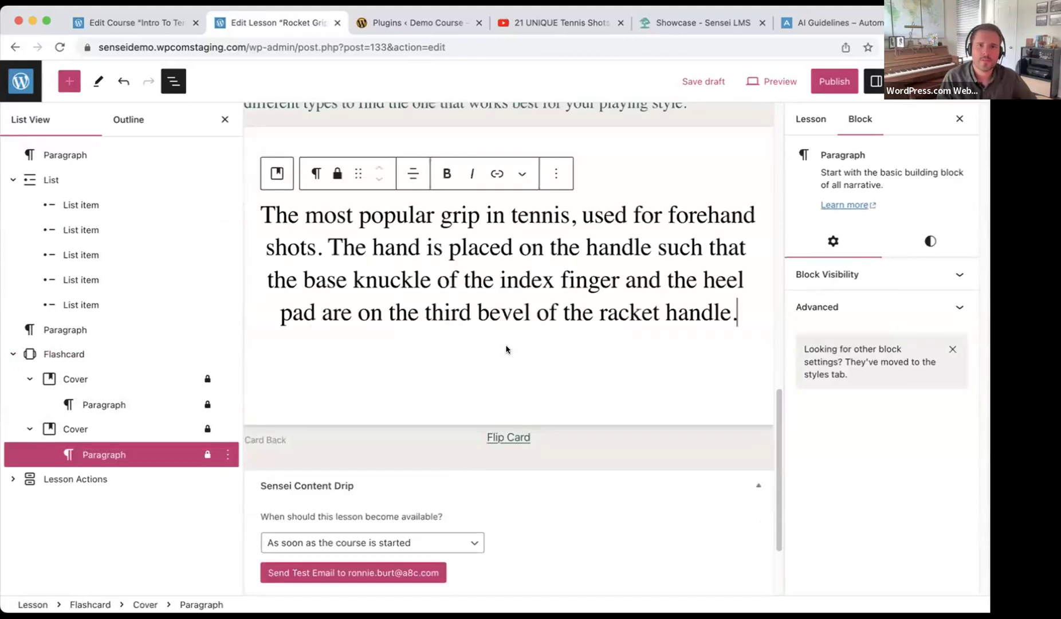
Flip the Eastern Forehand Grip flashcard back to its front side.
scroll(546, 355, up, 3)
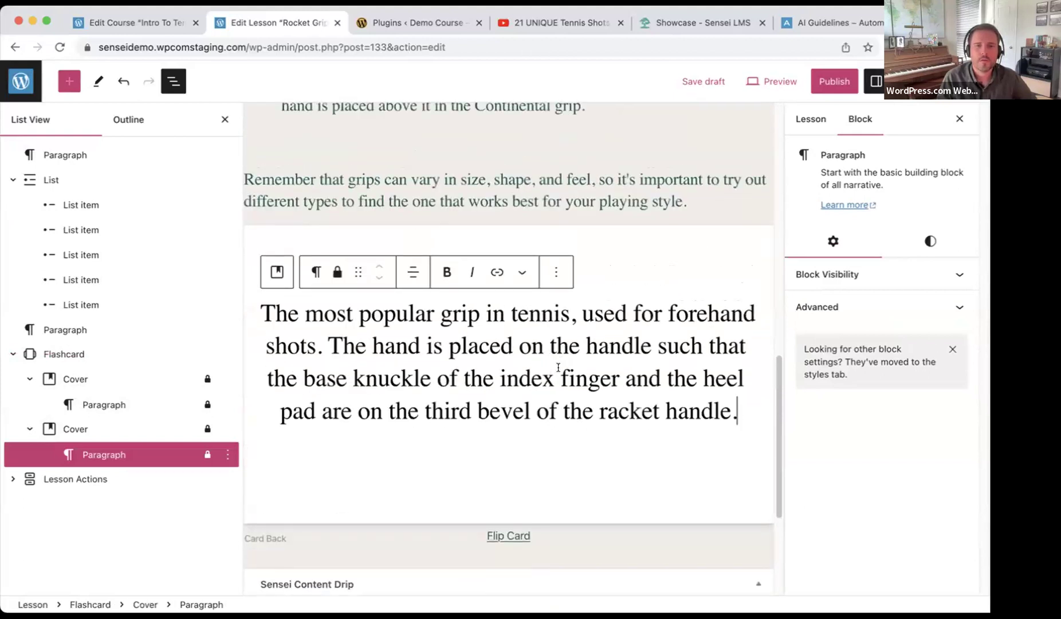
scroll(557, 367, up, 2)
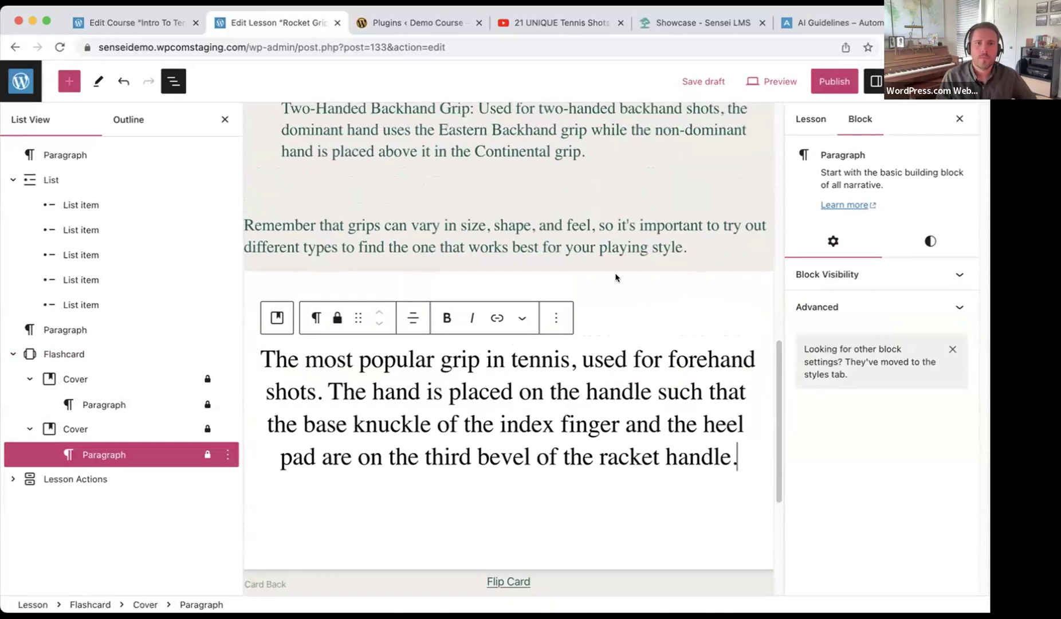
click(464, 275)
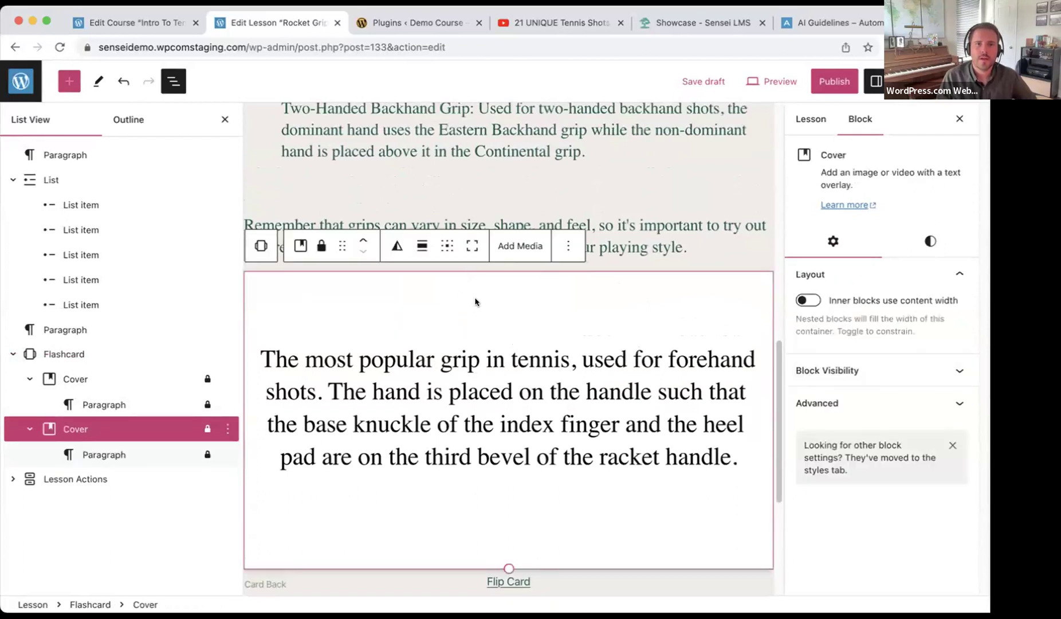
click(515, 581)
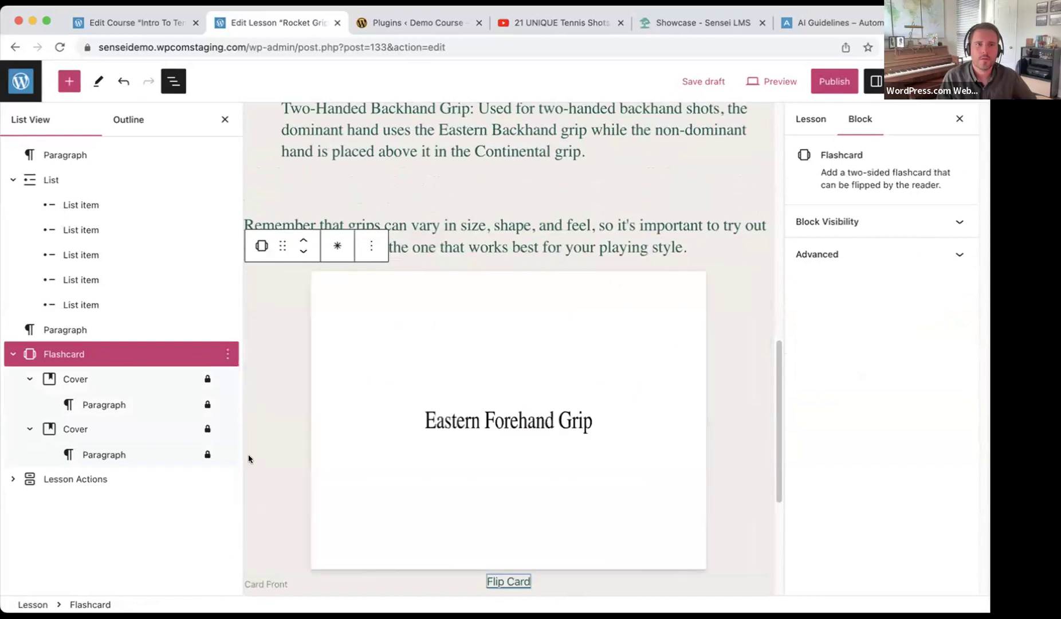
click(338, 245)
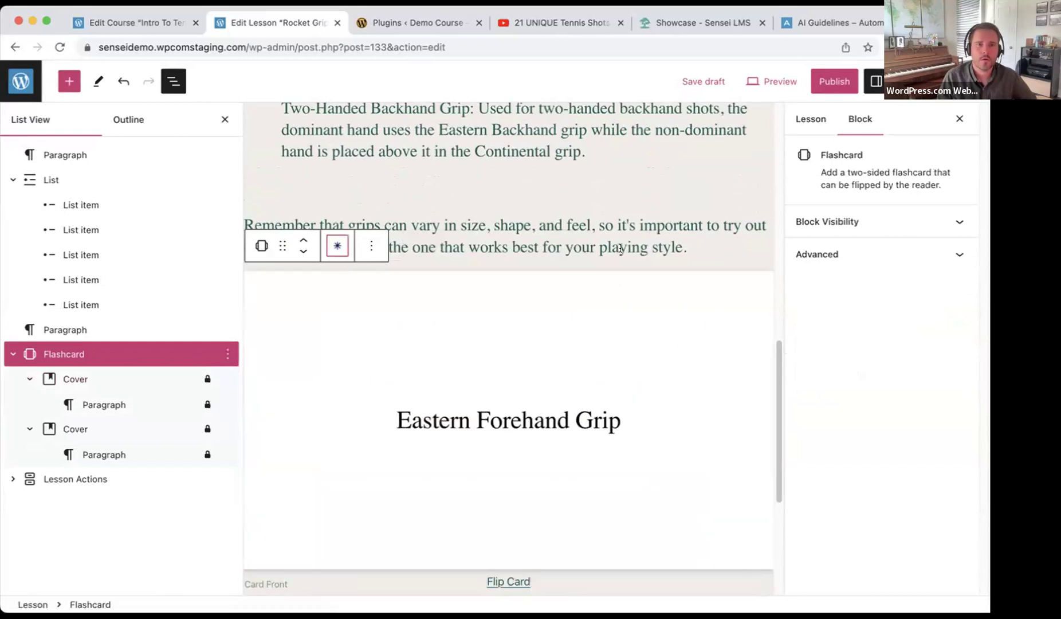
Copy the words "Western Forehand Grip" from the second item of the racket grips list.
scroll(617, 244, up, 10)
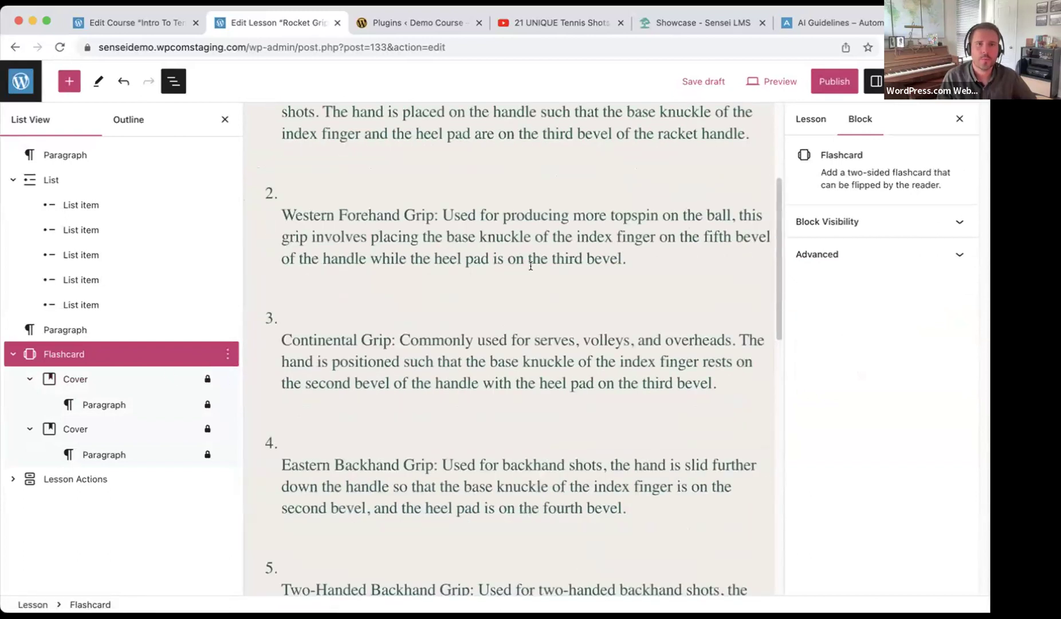
scroll(530, 265, up, 1)
drag(431, 231, 283, 228)
key(ctrl+c)
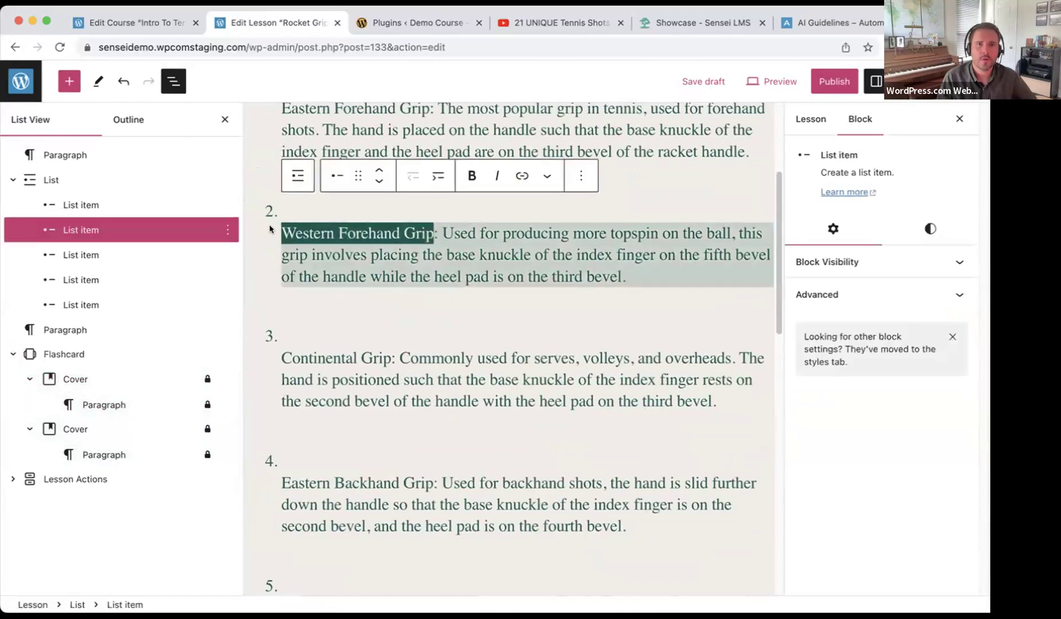
Insert a second Flashcard block after the Eastern Forehand Grip card and paste "Western Forehand Grip" as its question.
scroll(648, 313, down, 9)
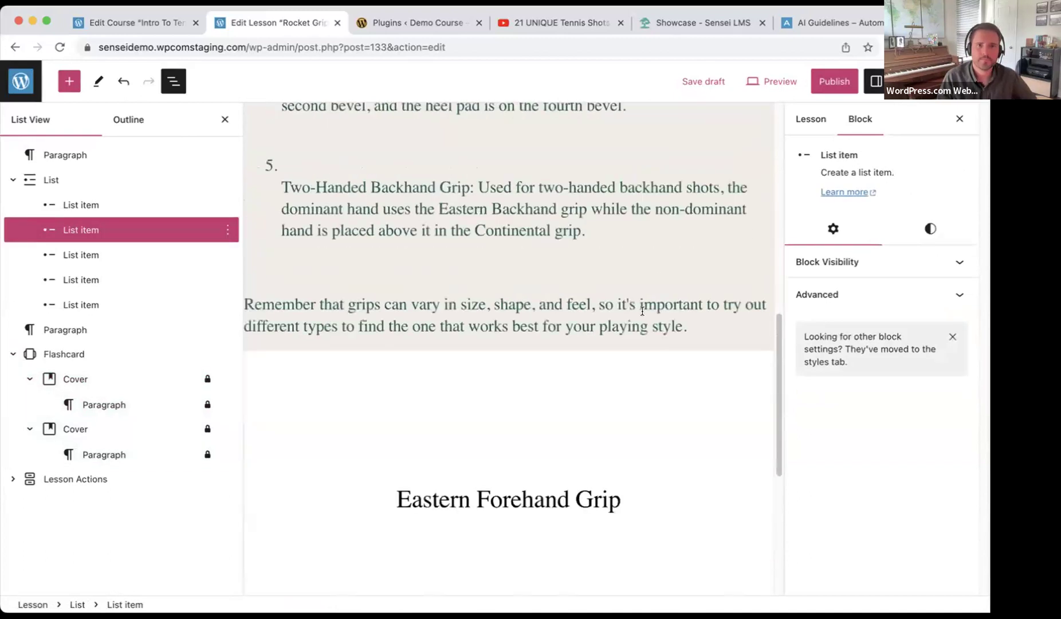
scroll(642, 311, down, 5)
click(381, 450)
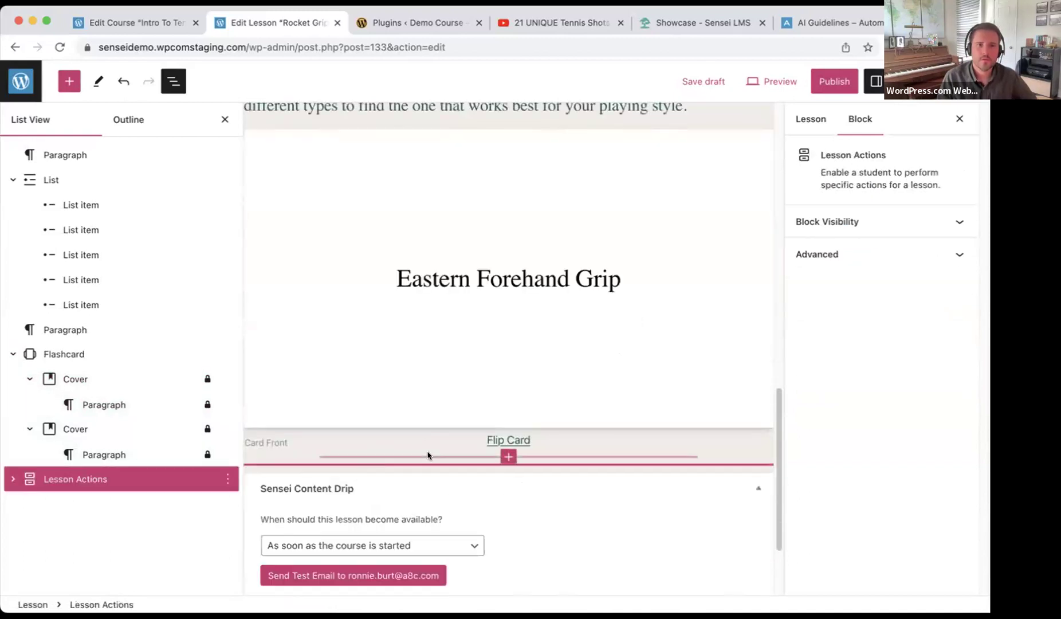
click(119, 358)
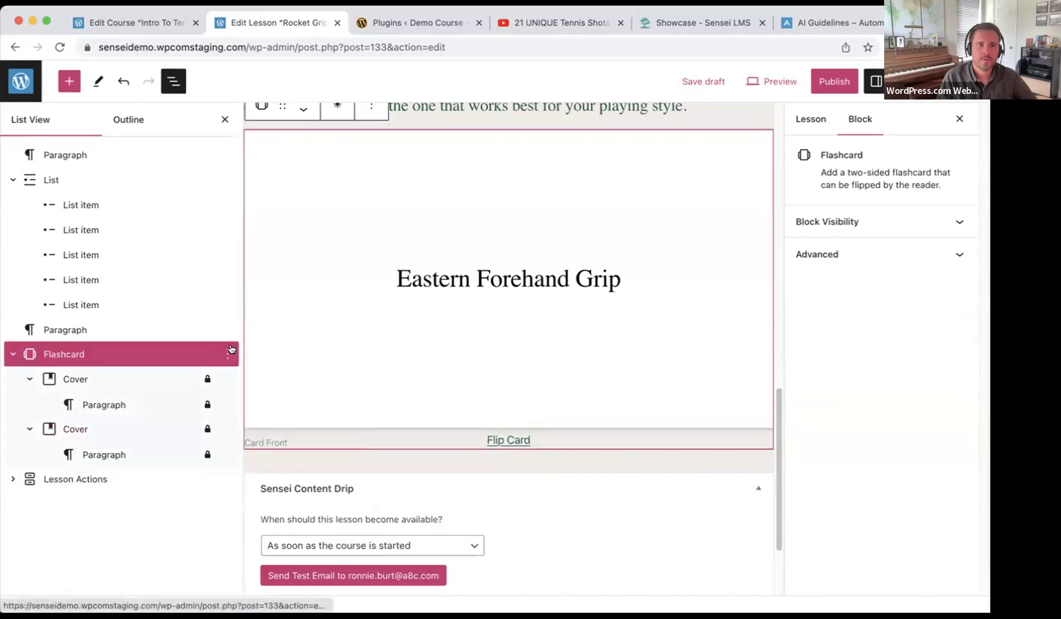
click(228, 353)
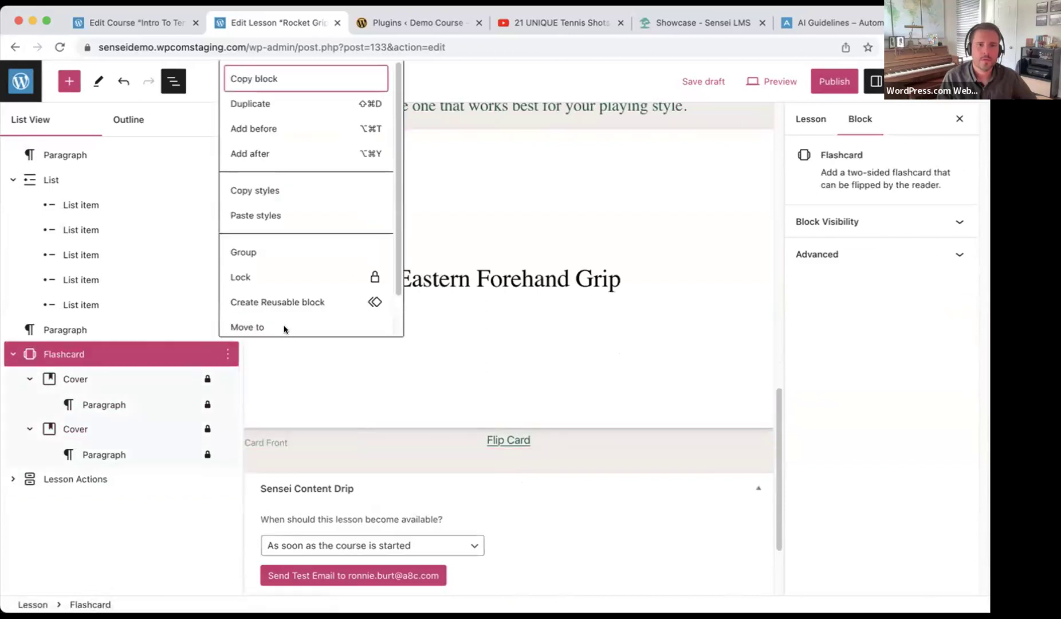
click(259, 152)
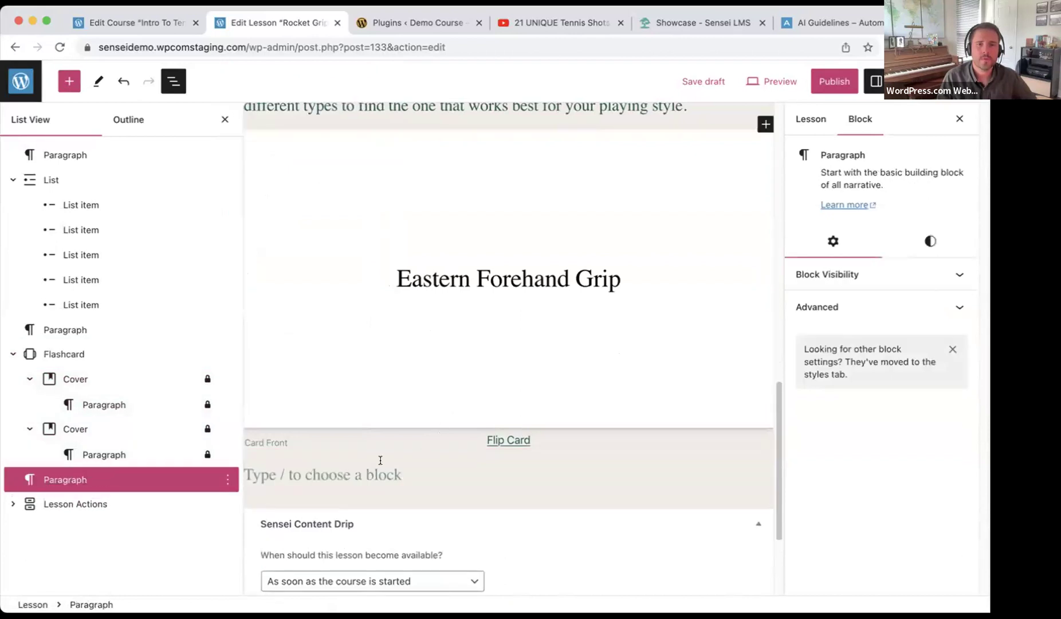
text(/)
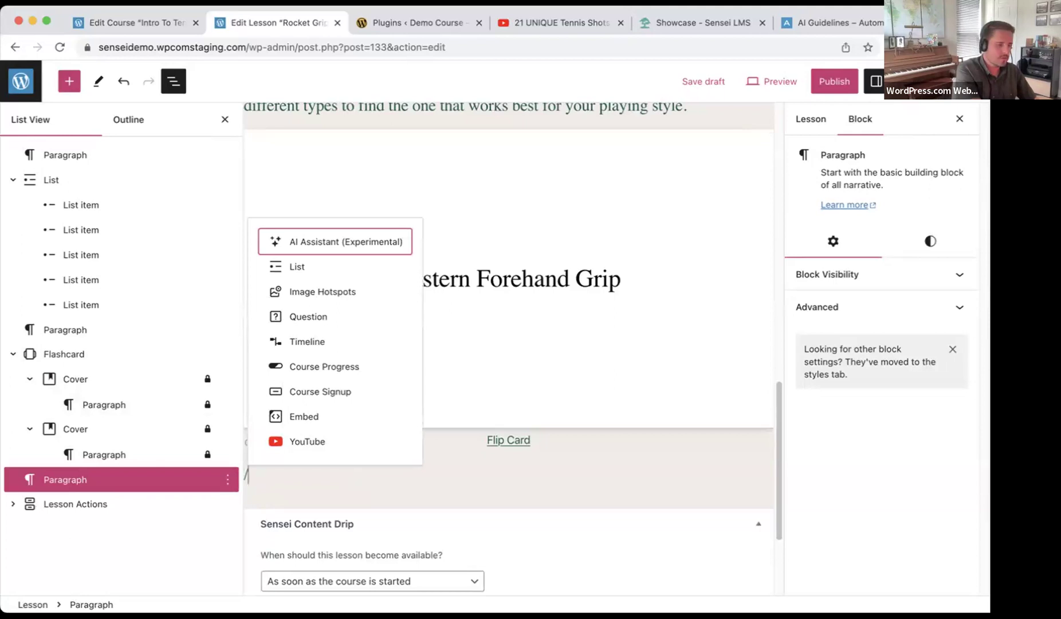
text(flash)
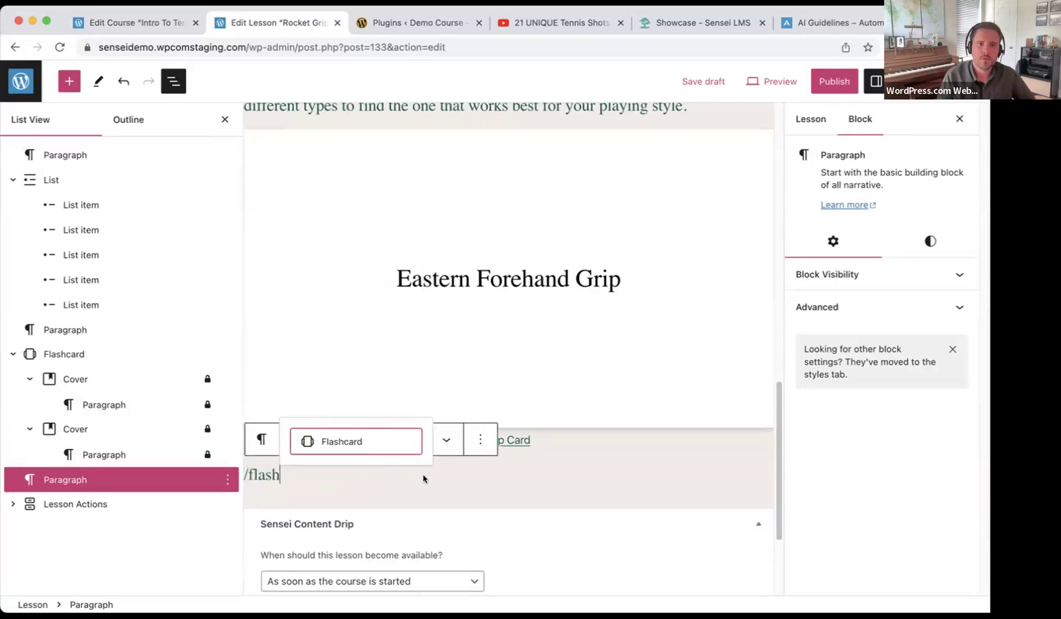
click(374, 440)
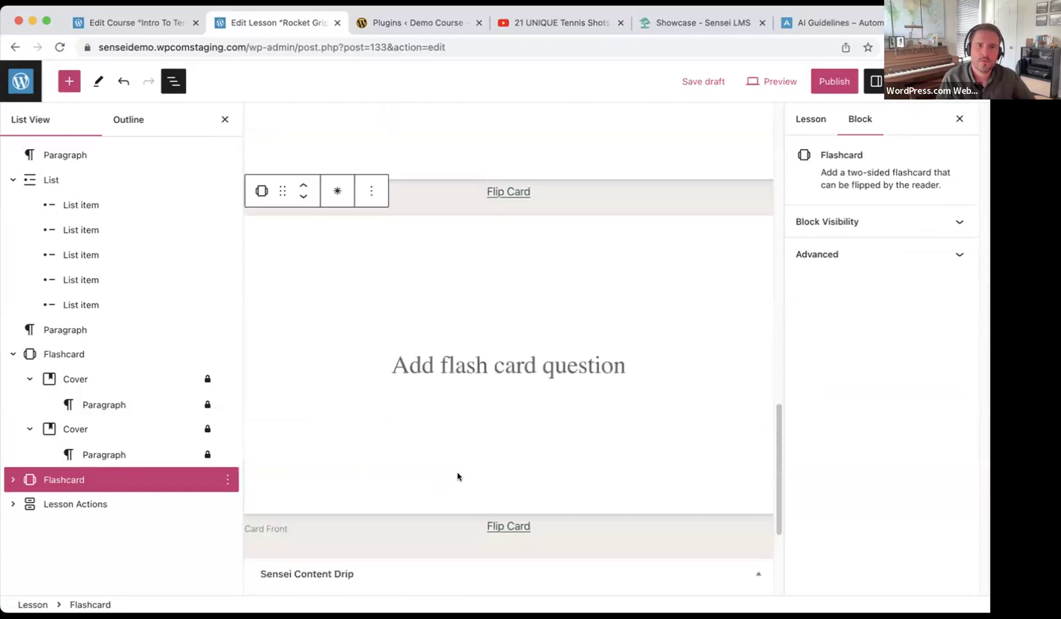
click(519, 356)
key(ctrl+v)
Copy the Western Forehand Grip description from the second list item and paste it as the second flashcard's answer.
scroll(526, 319, up, 5)
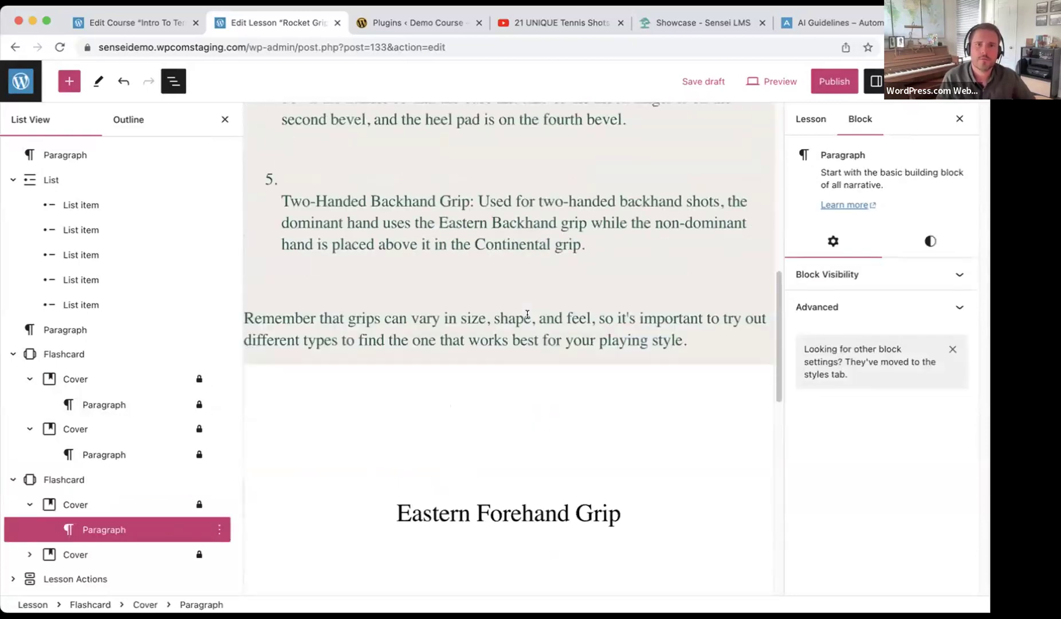
scroll(413, 249, up, 6)
drag(441, 191, 652, 237)
key(super+c)
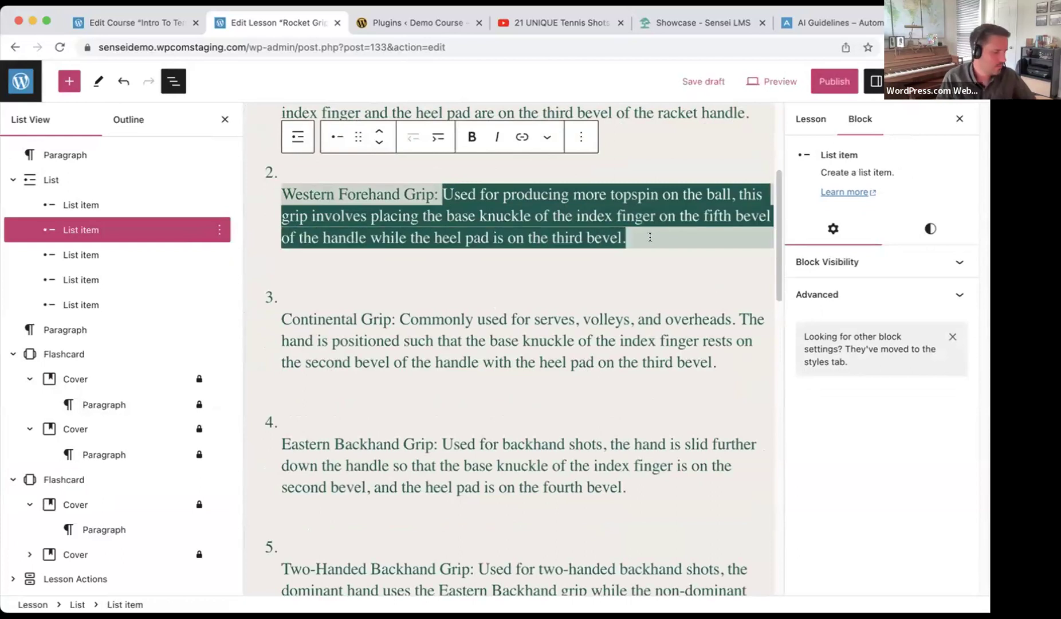
scroll(516, 289, down, 9)
scroll(509, 440, down, 4)
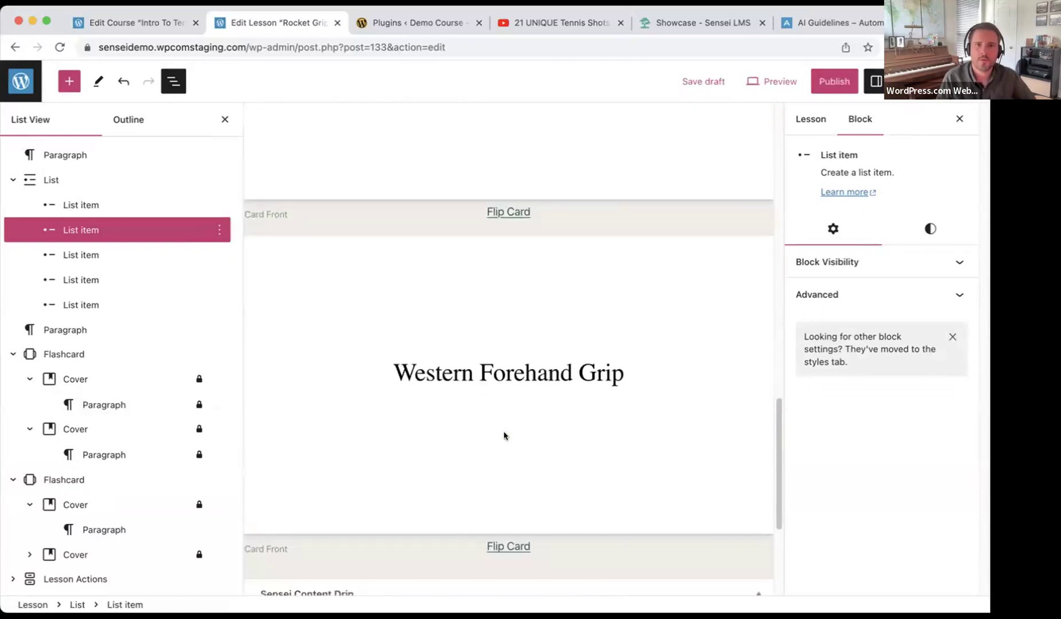
click(507, 501)
key(ctrl+z)
scroll(481, 443, down, 8)
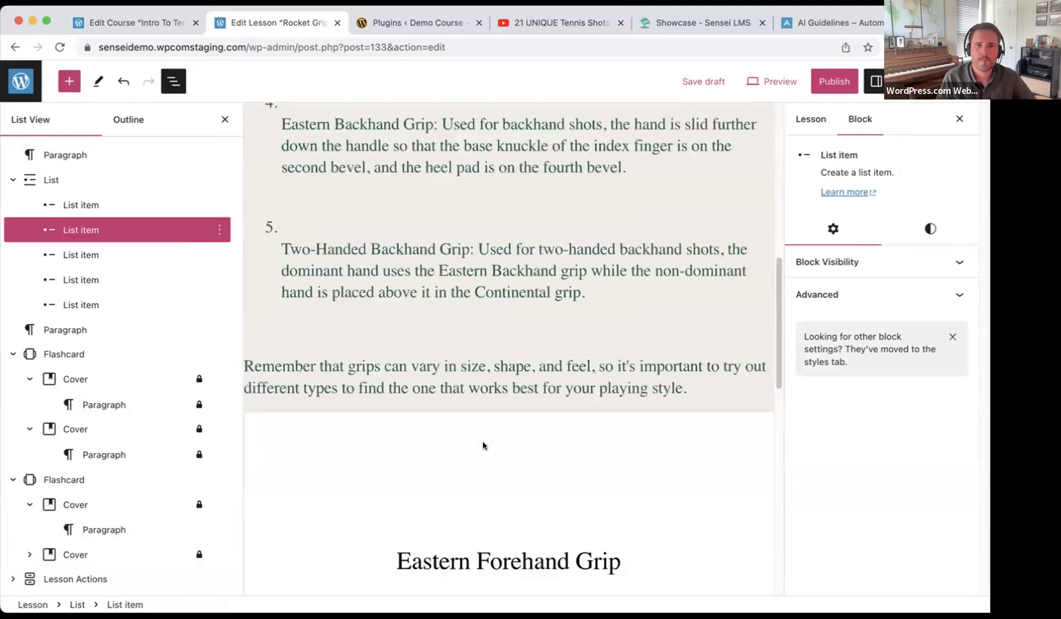
click(485, 445)
key(super+v)
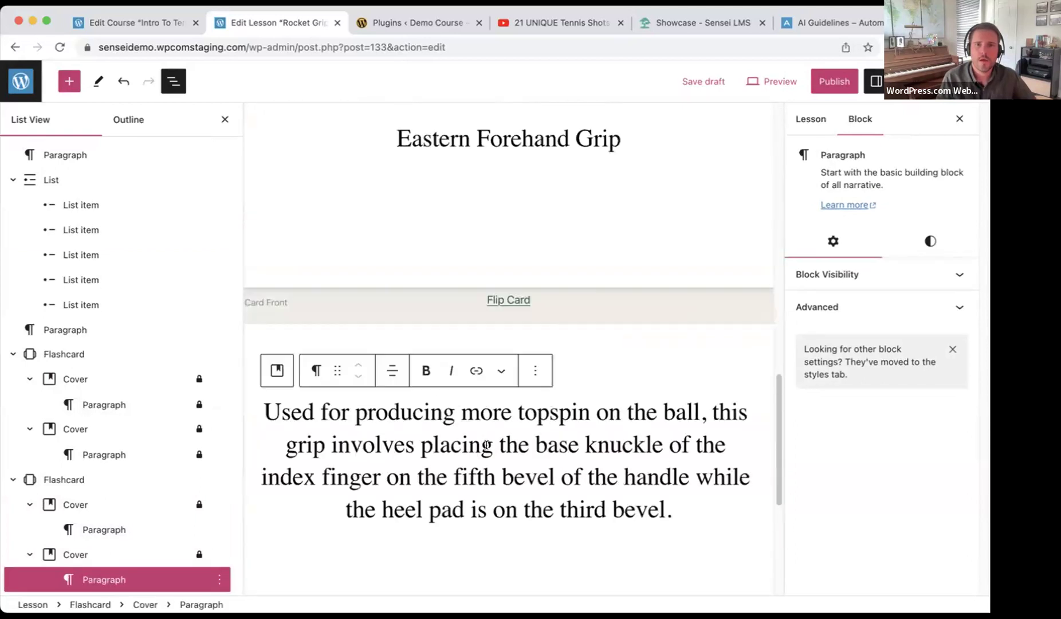
Apply the blue and orange duotone filter to the front cover of the Eastern Forehand Grip flashcard.
scroll(496, 301, up, 4)
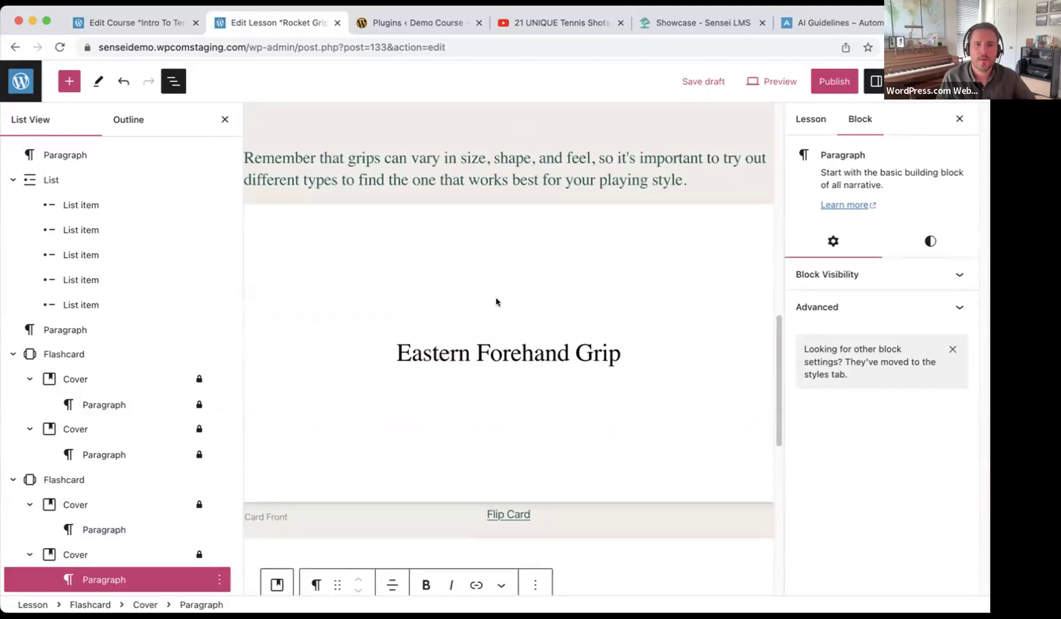
click(482, 217)
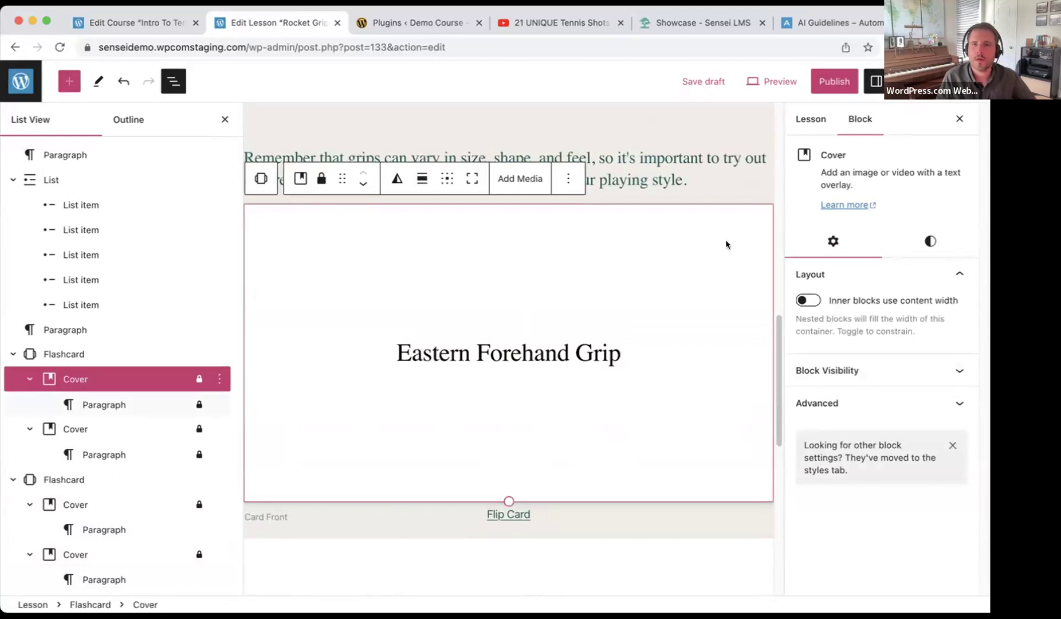
click(924, 241)
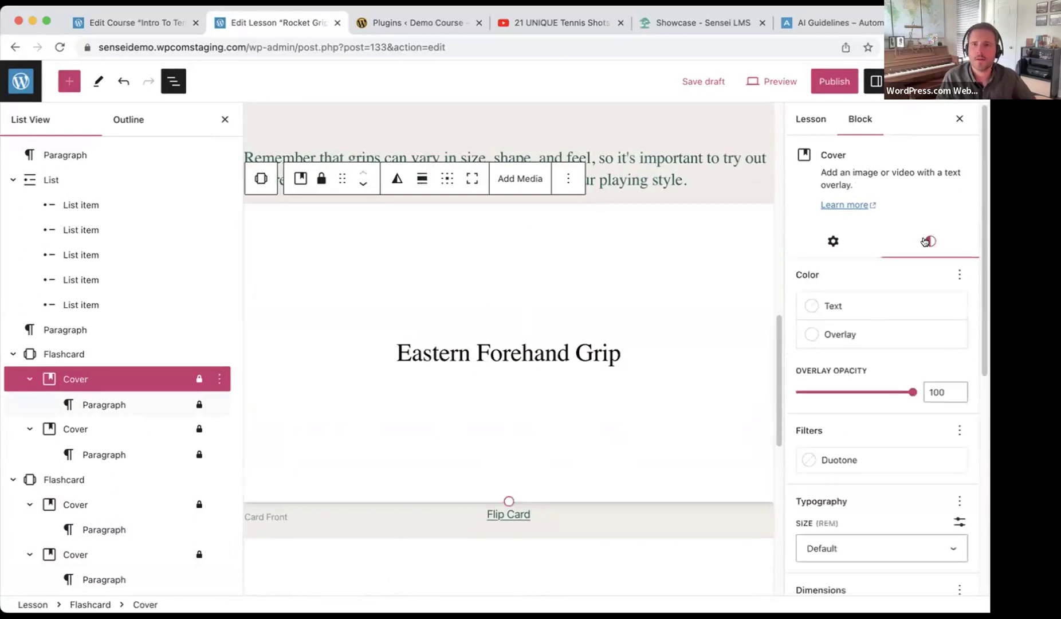
click(870, 340)
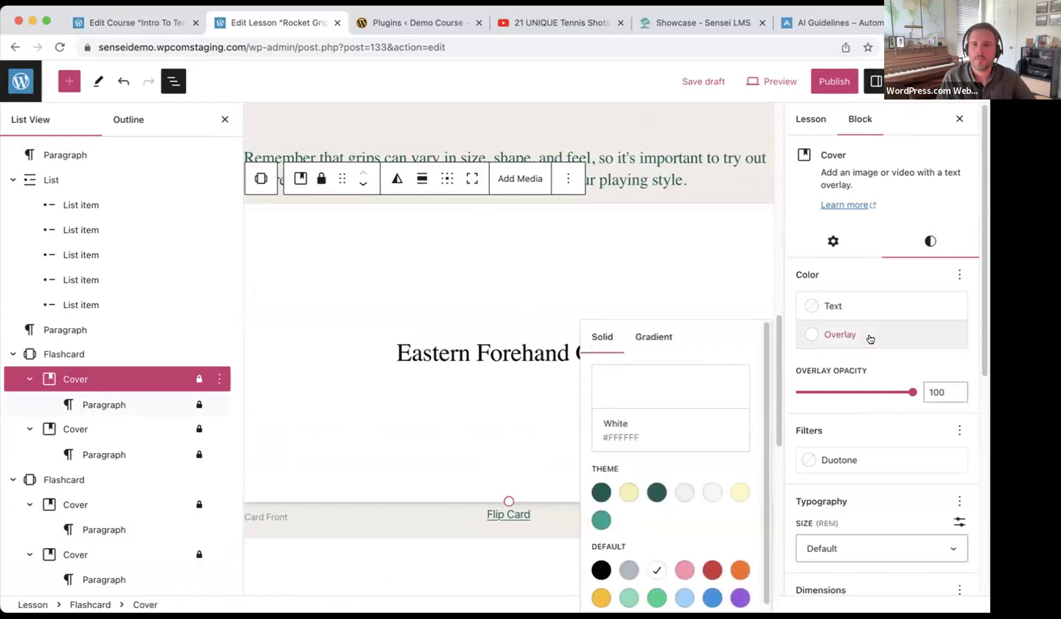
click(855, 461)
click(659, 310)
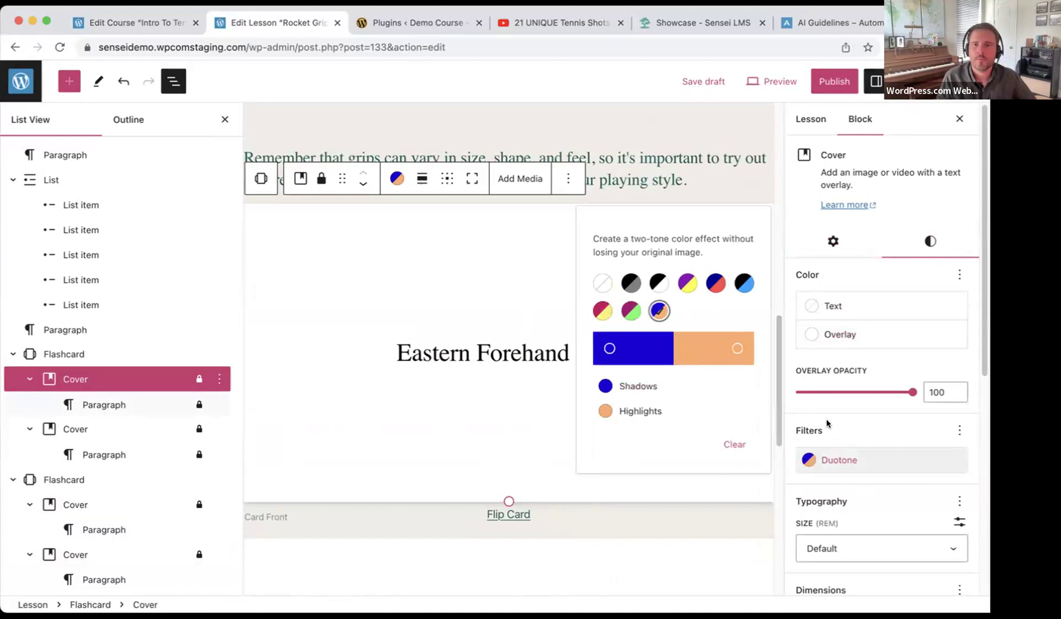
Give the Eastern Forehand Grip cover the default pale yellow to teal linear gradient overlay.
click(840, 334)
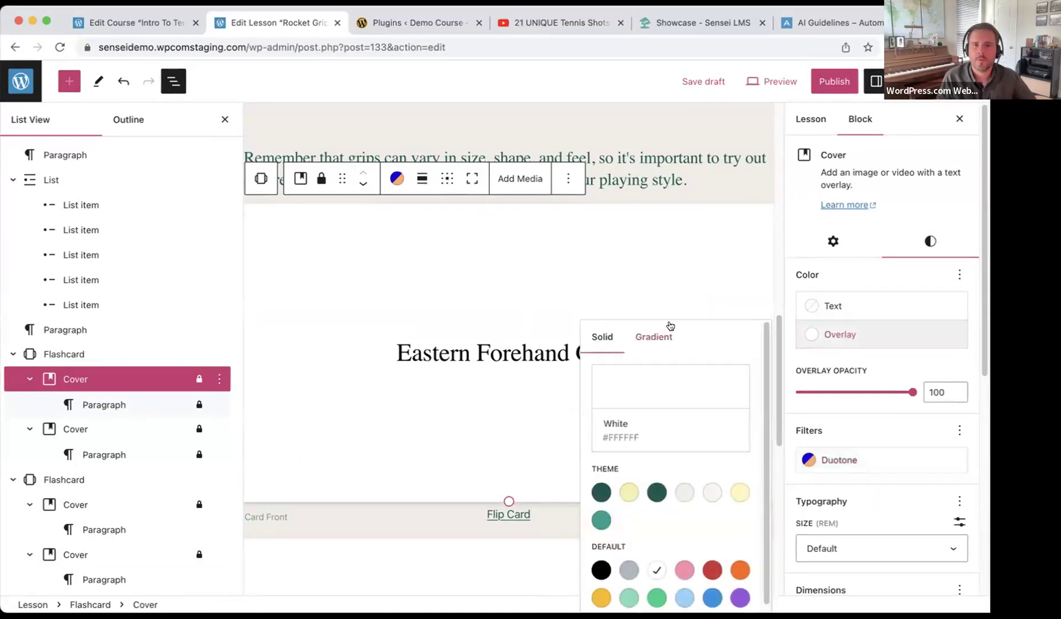
click(666, 331)
click(695, 524)
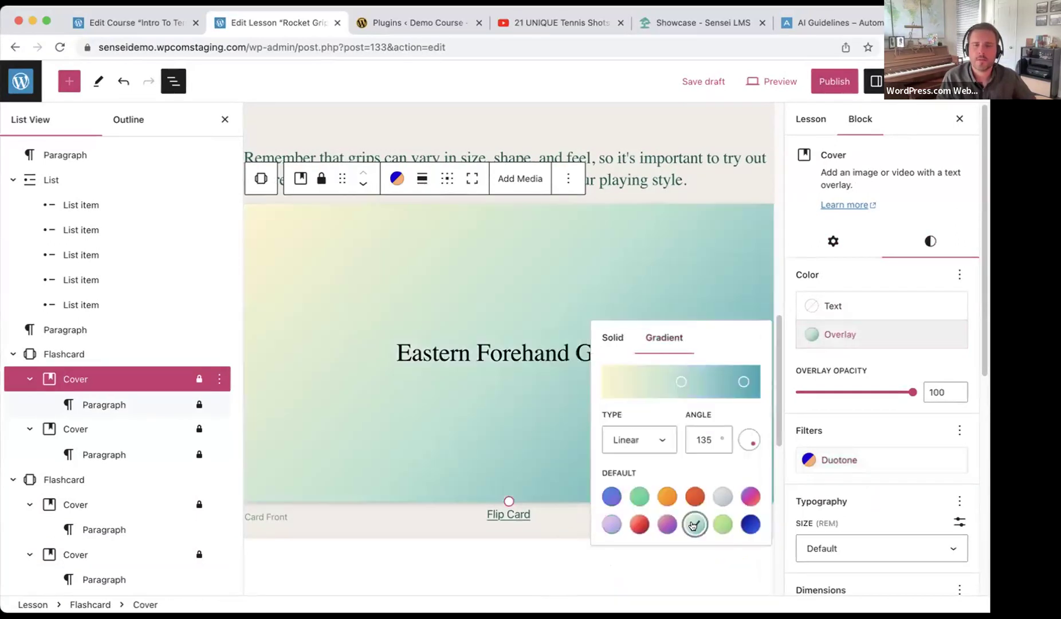
click(690, 179)
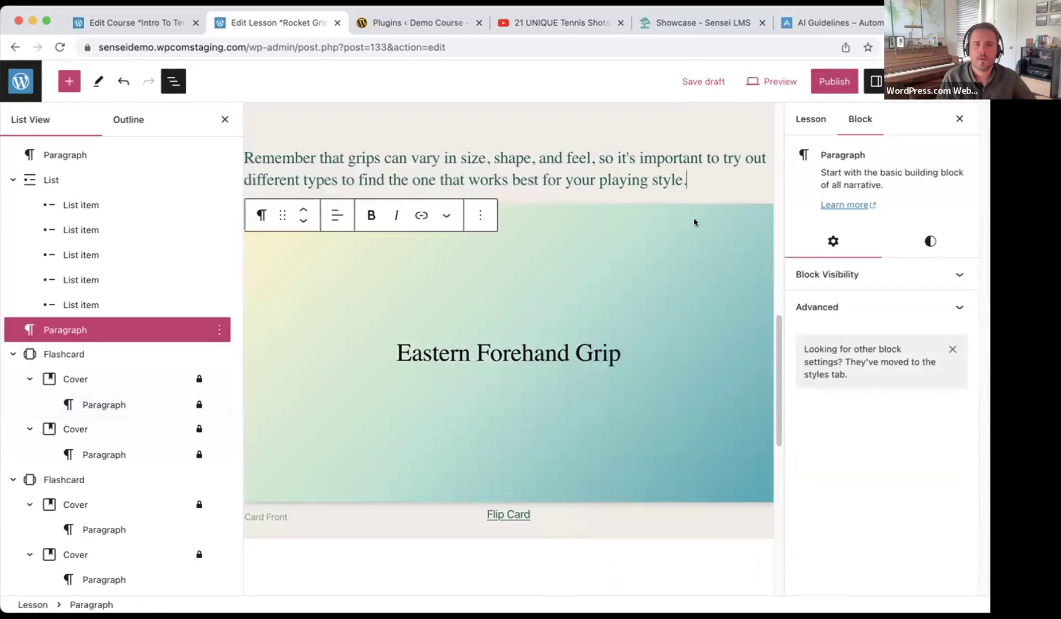
Select the second Flashcard block as a whole and toggle which side of the card is displayed.
scroll(670, 175, down, 5)
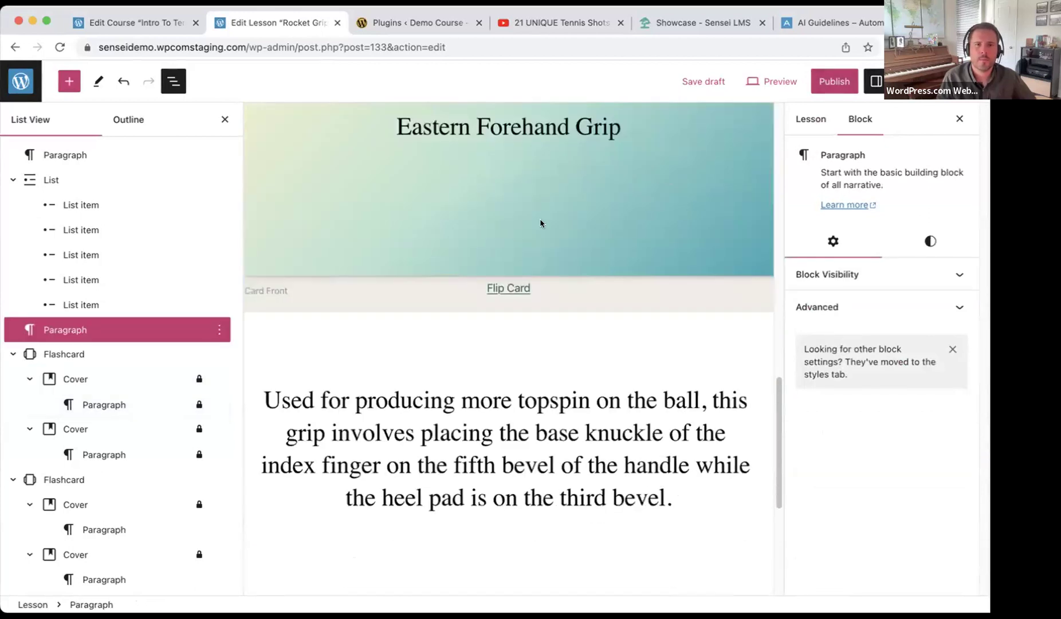
click(414, 328)
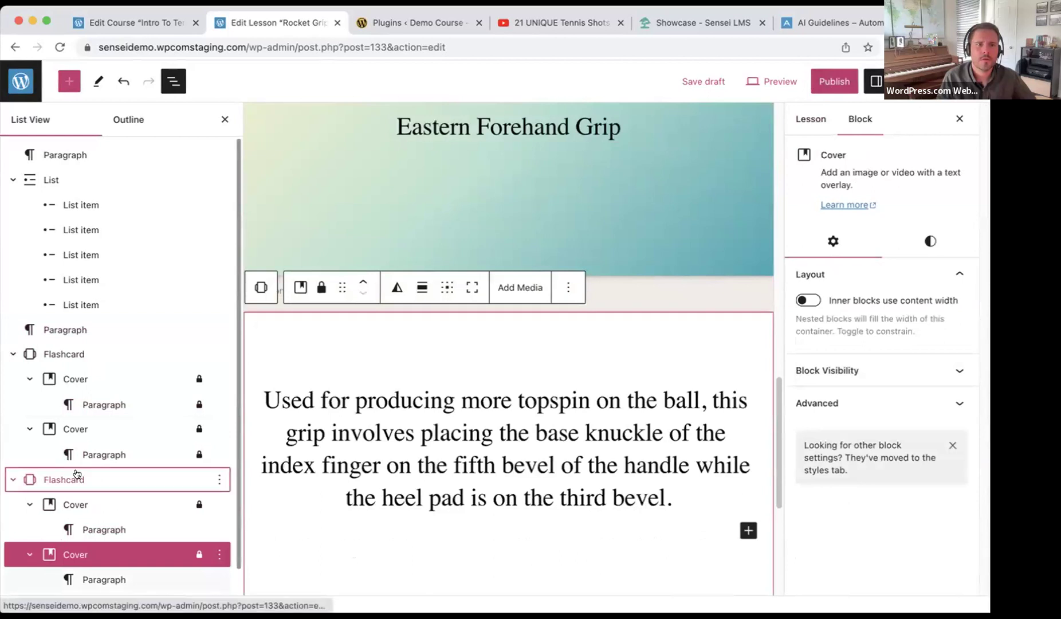
click(76, 477)
click(334, 251)
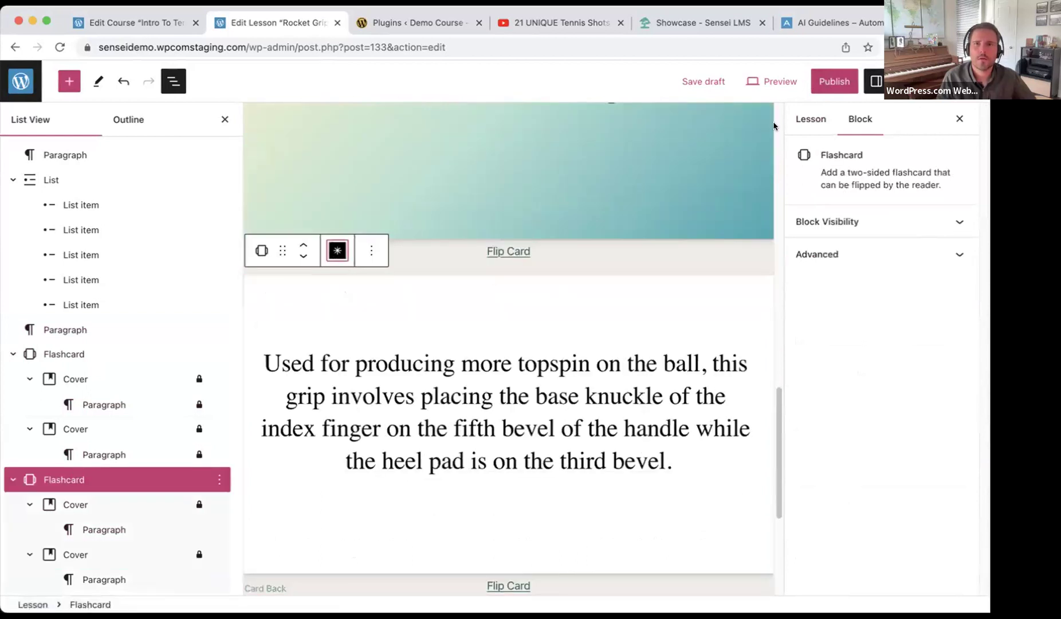
Publish the Racket Grips lesson and open its live page.
click(831, 86)
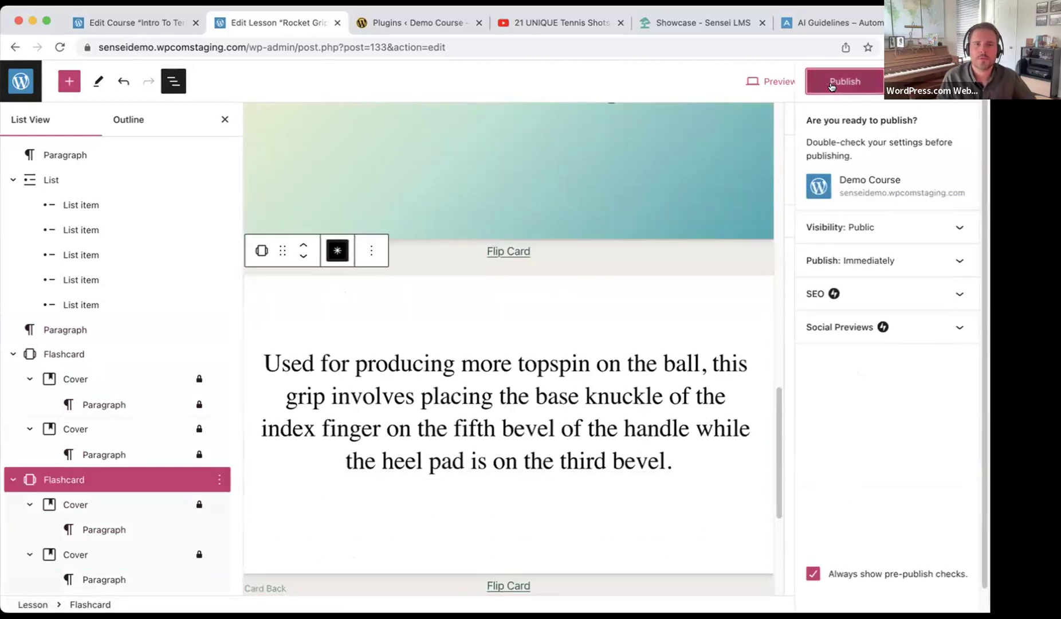
click(832, 86)
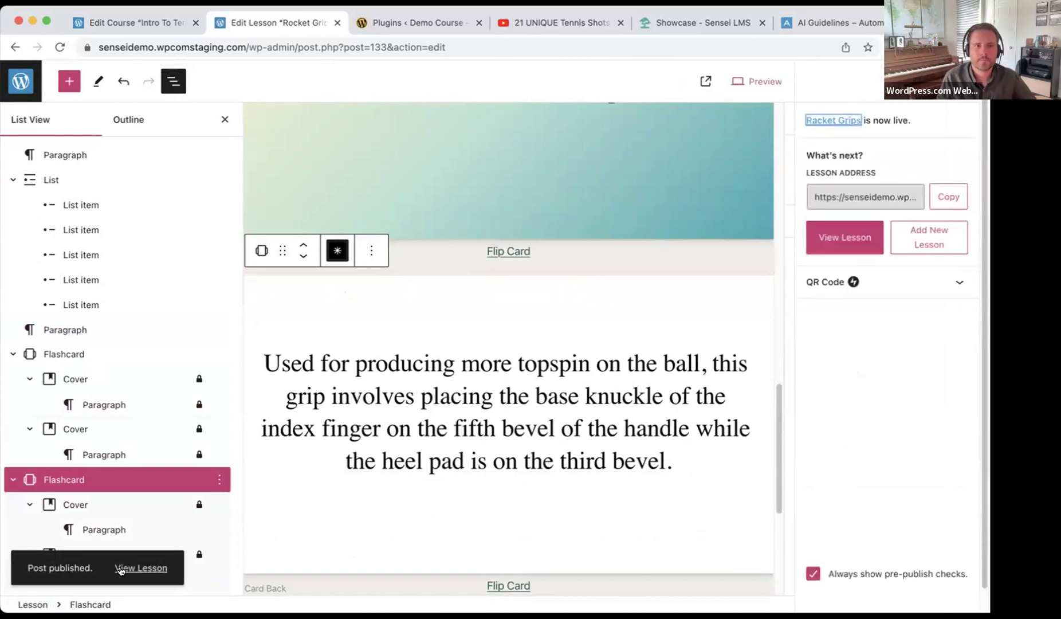
click(120, 568)
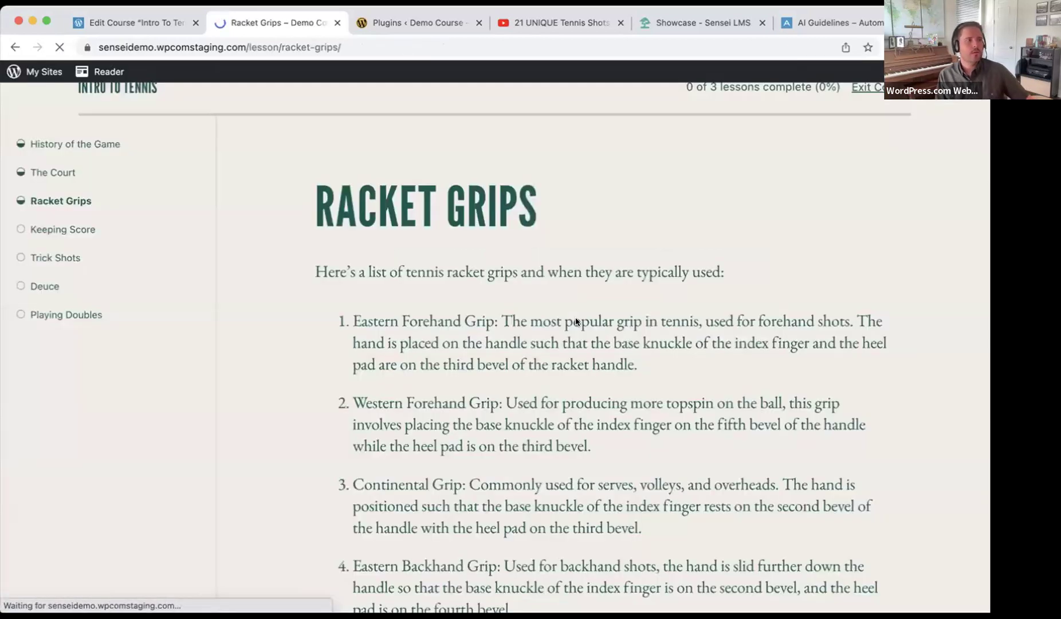
Review the published lesson down to its flashcards and check the completion requirement shown for finishing the lesson.
scroll(602, 268, down, 6)
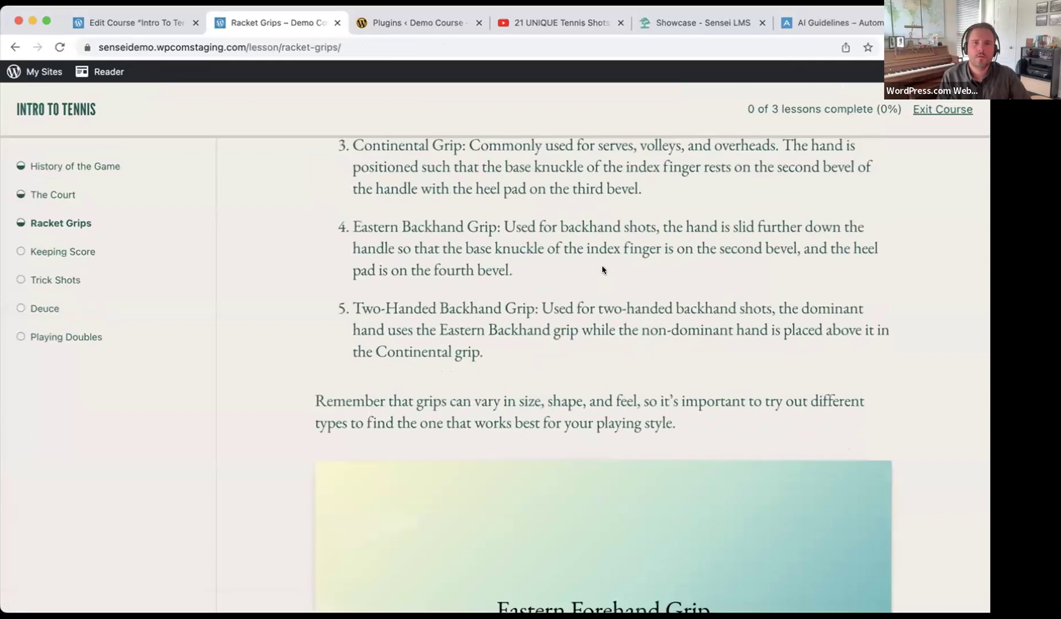
scroll(602, 265, down, 3)
scroll(600, 236, down, 1)
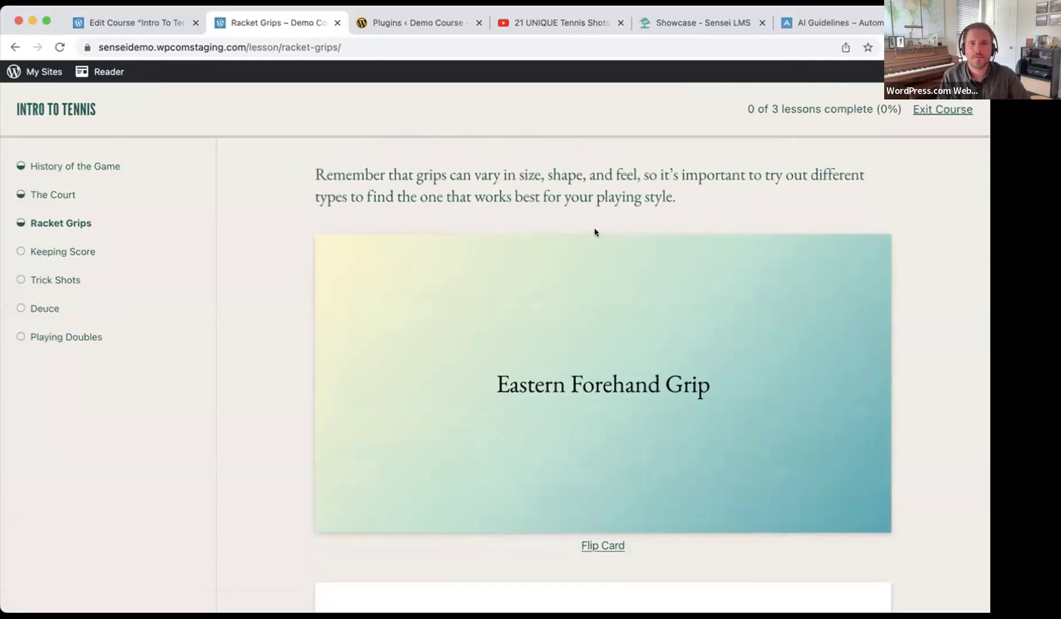
scroll(595, 229, down, 2)
scroll(595, 229, down, 5)
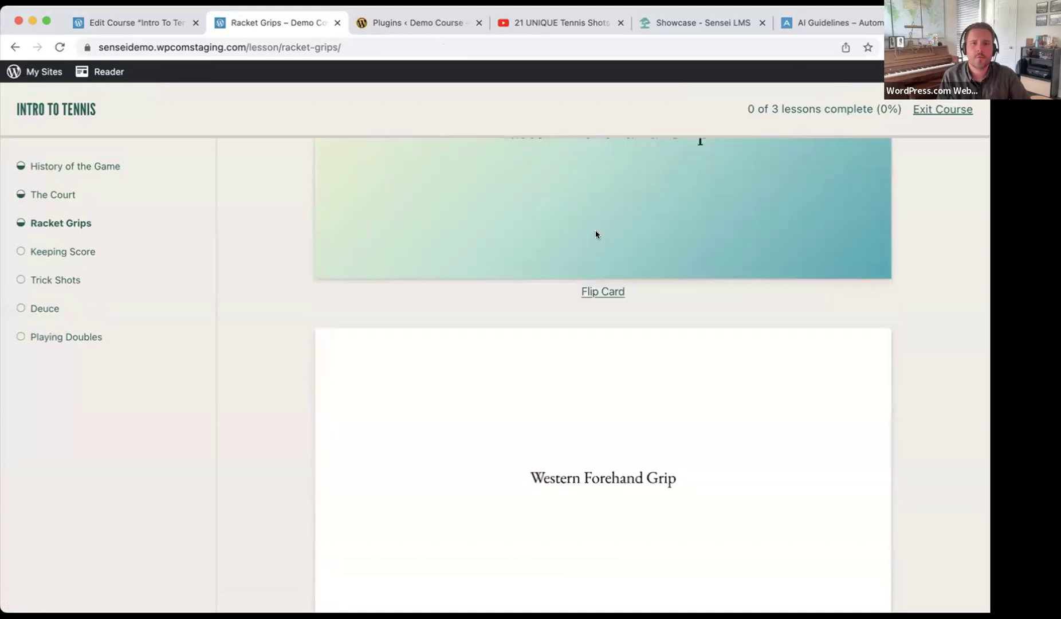
mouse_move(429, 570)
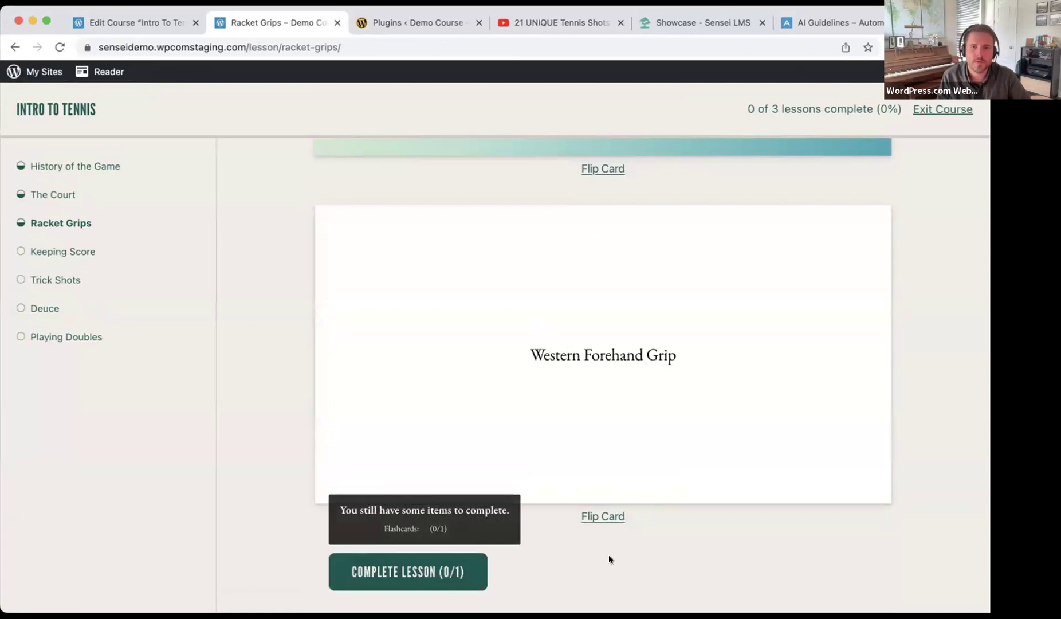
Test flipping the Eastern and Western Forehand Grip cards and check how the lesson's completion requirement responds.
scroll(608, 558, up, 5)
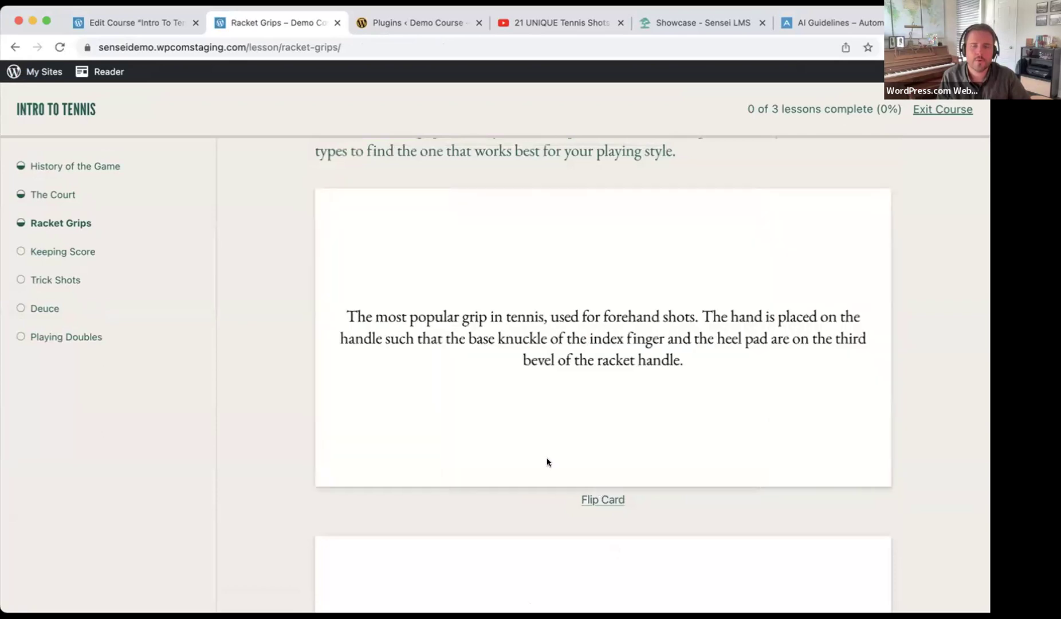
scroll(579, 388, down, 5)
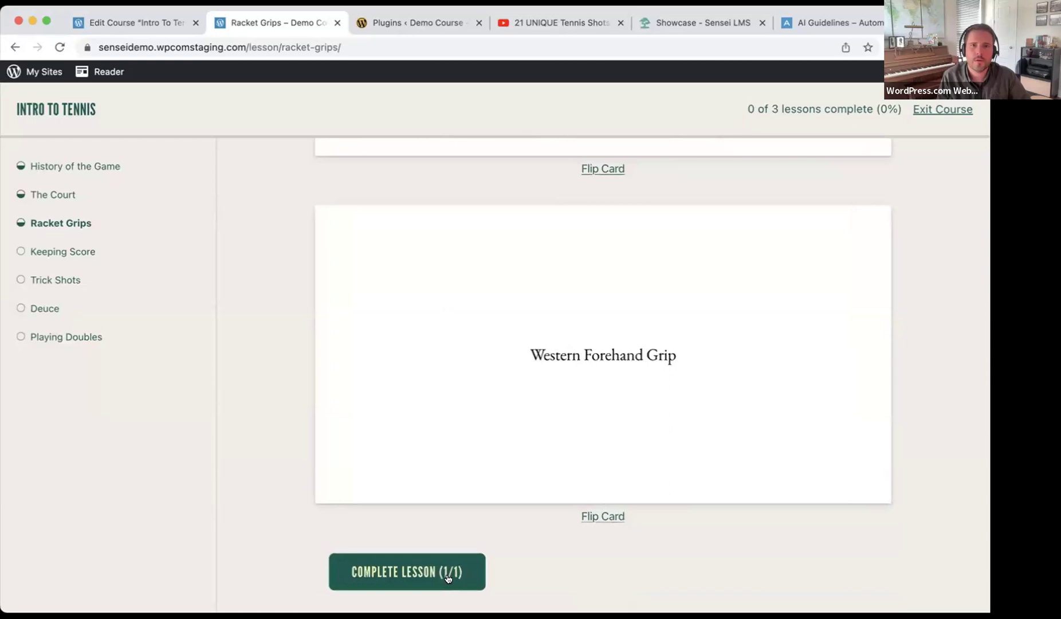
click(604, 510)
click(604, 509)
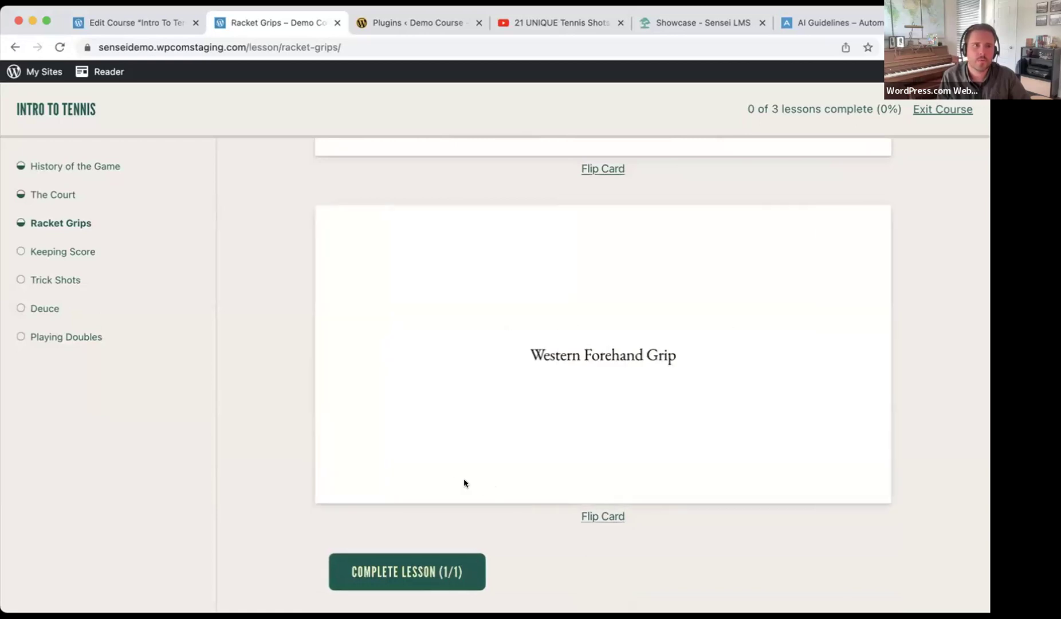
scroll(446, 461, up, 1)
scroll(446, 461, up, 10)
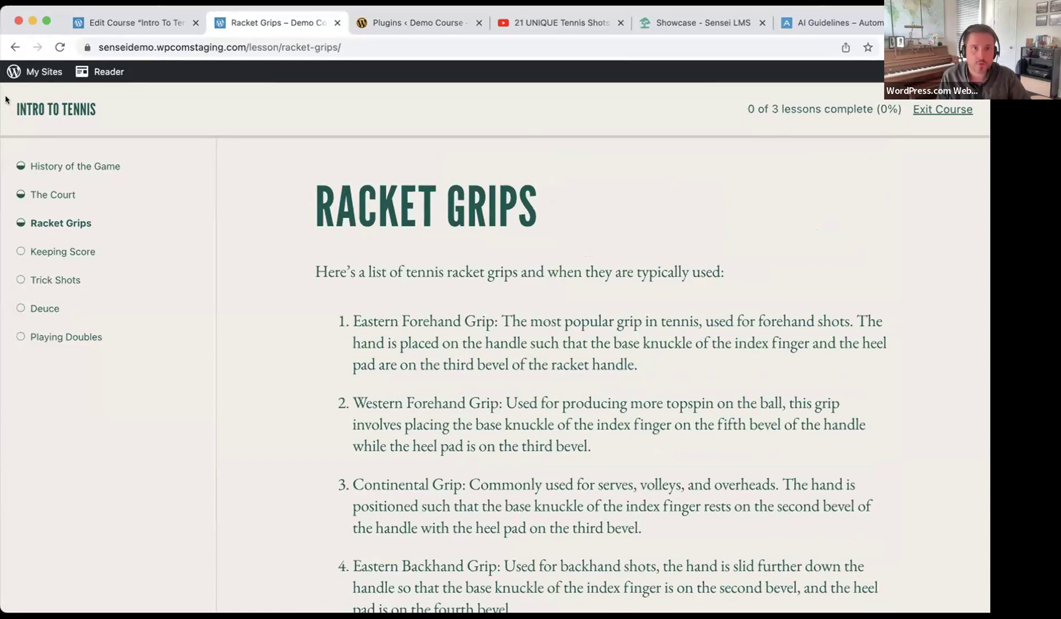
Return to the lesson editor, open the Trick Shots draft, and start it with the Video Lesson layout.
click(14, 51)
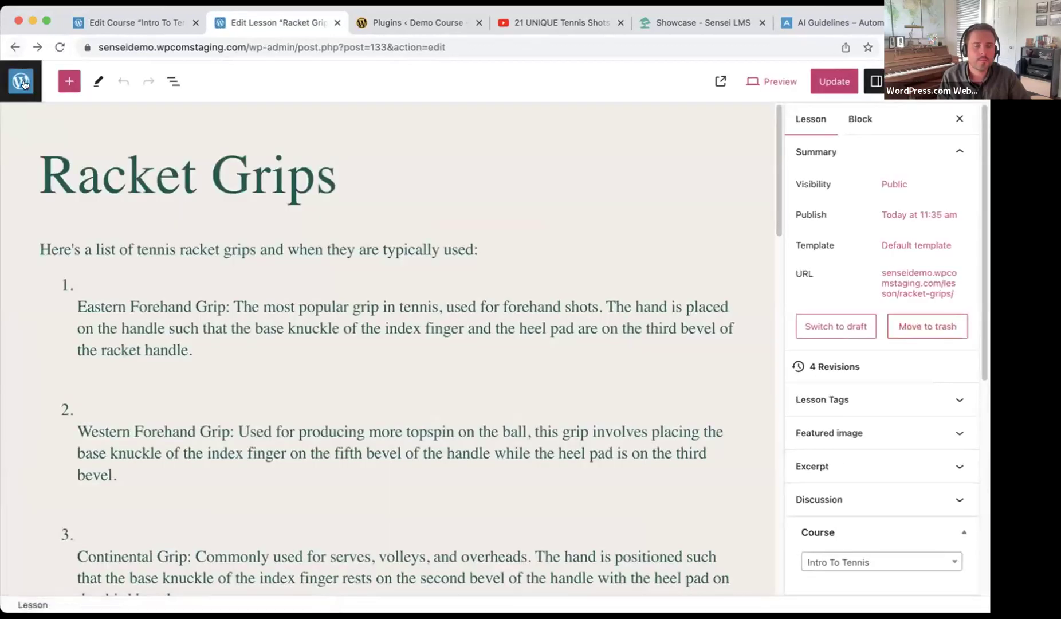
click(22, 83)
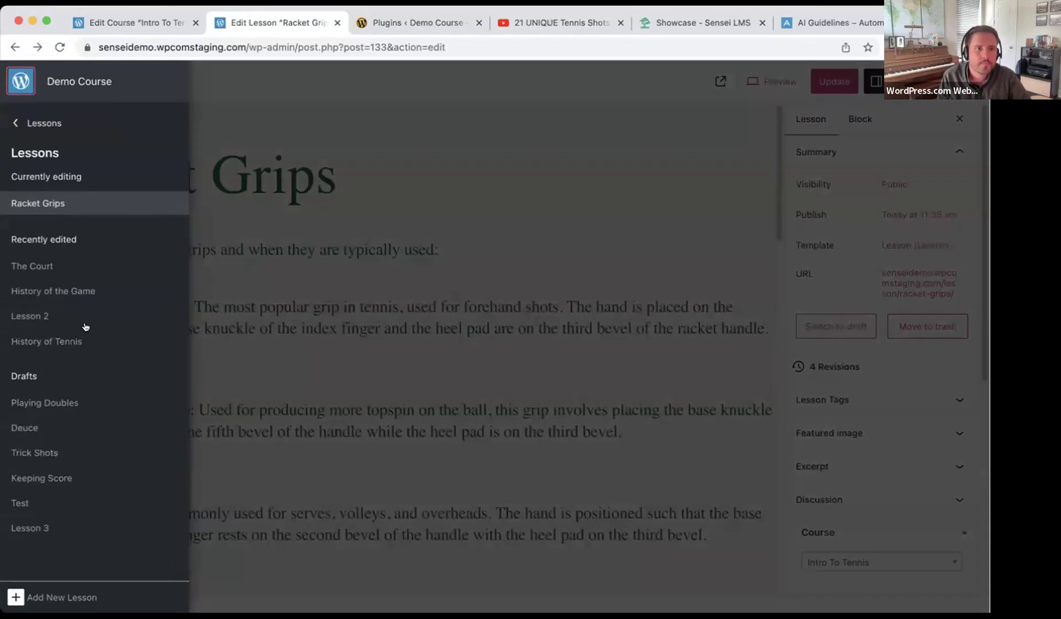
click(46, 456)
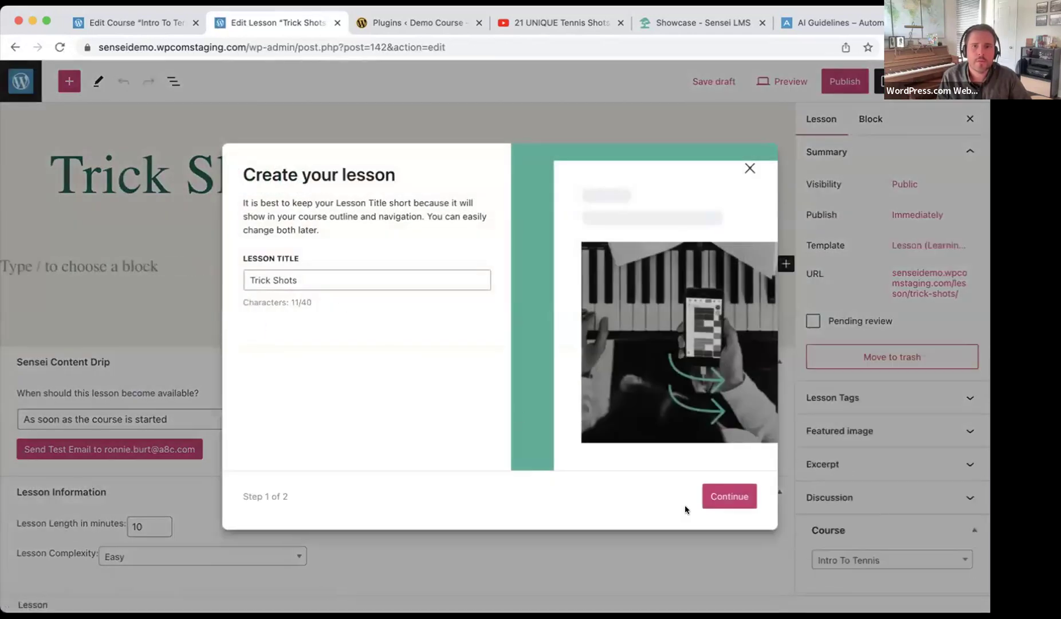
click(729, 496)
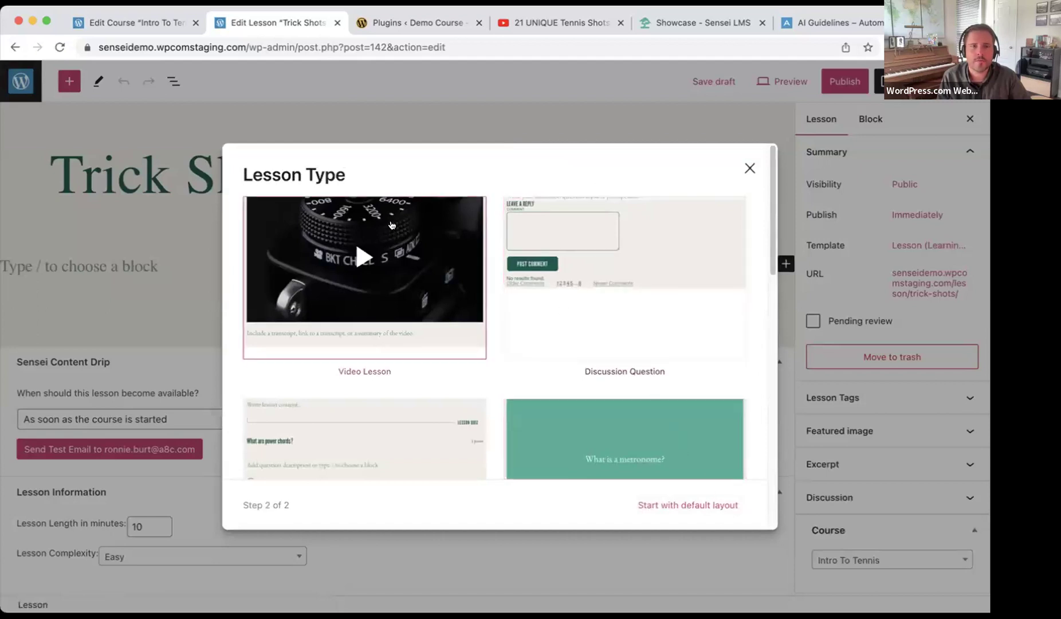
click(340, 255)
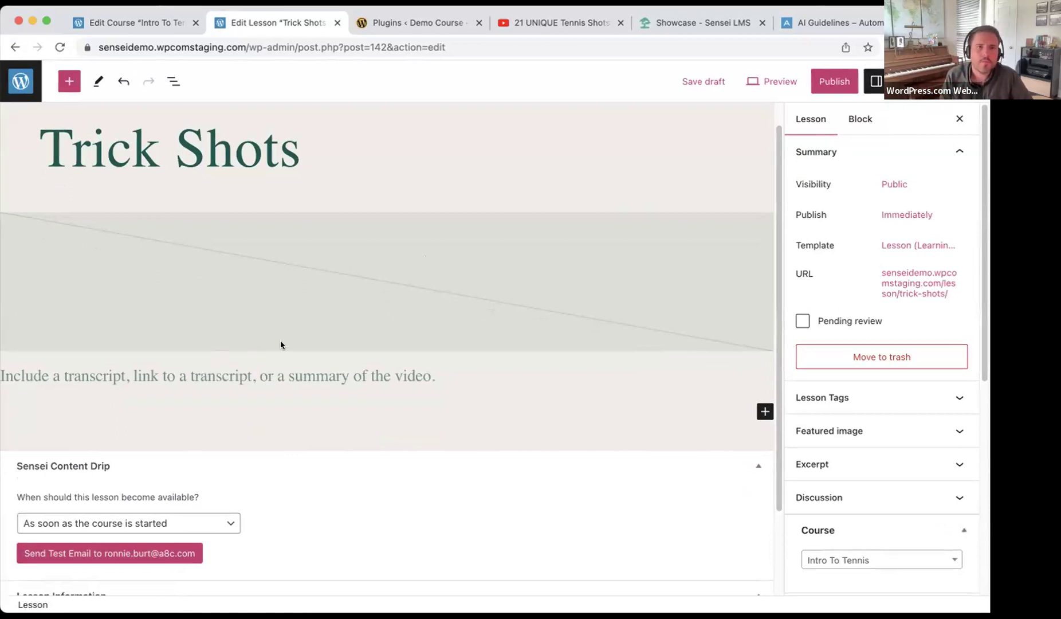
Embed the YouTube video "21 UNIQUE Tennis Shots That Bounced Back Over The Net!" in the Trick Shots video block using its URL.
click(279, 320)
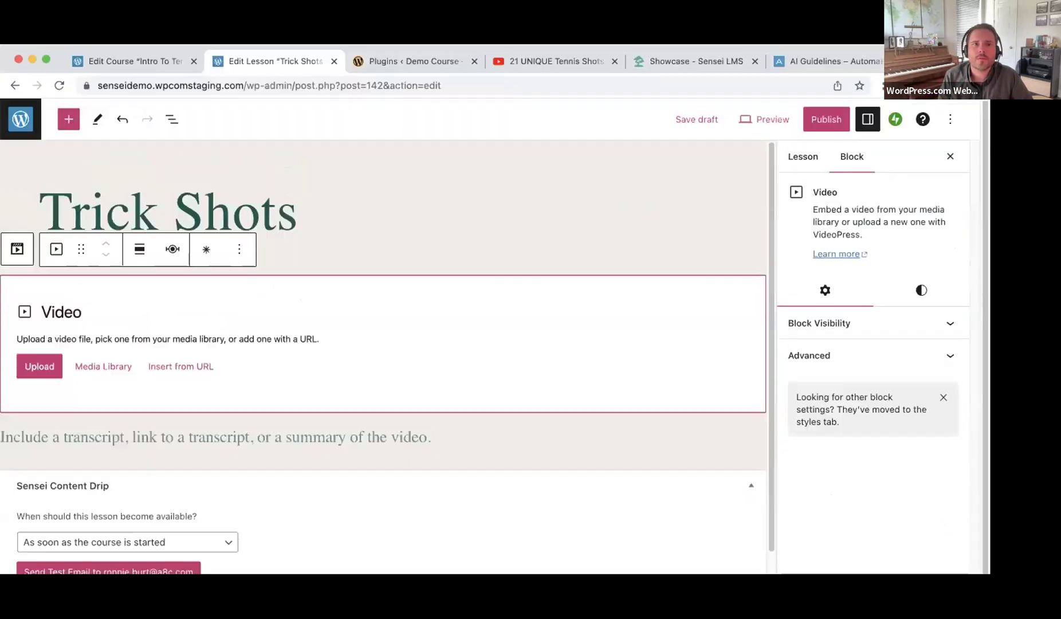
click(548, 63)
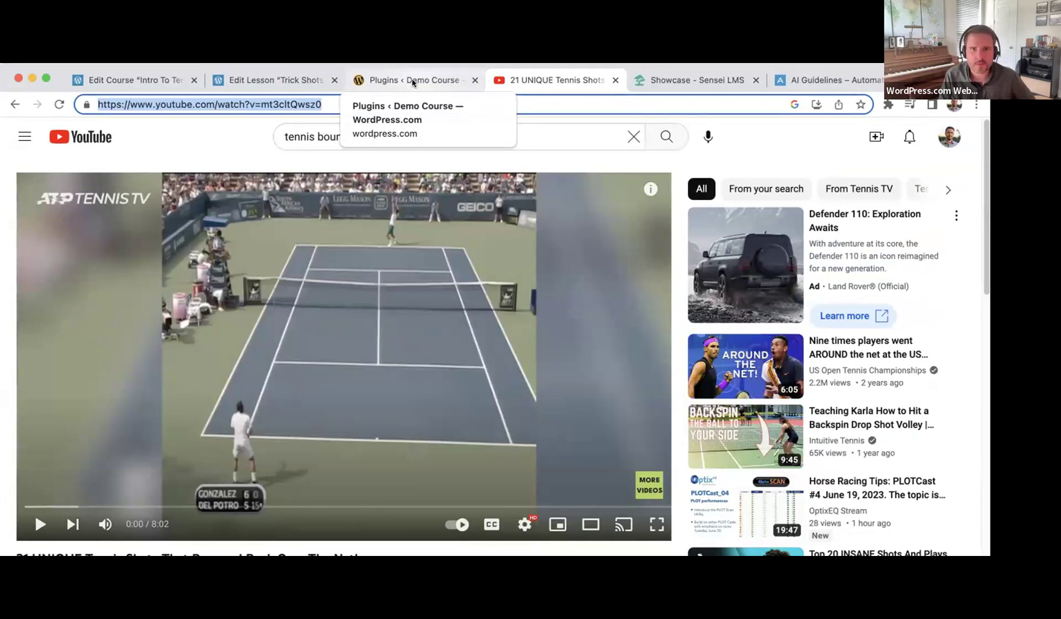
click(290, 78)
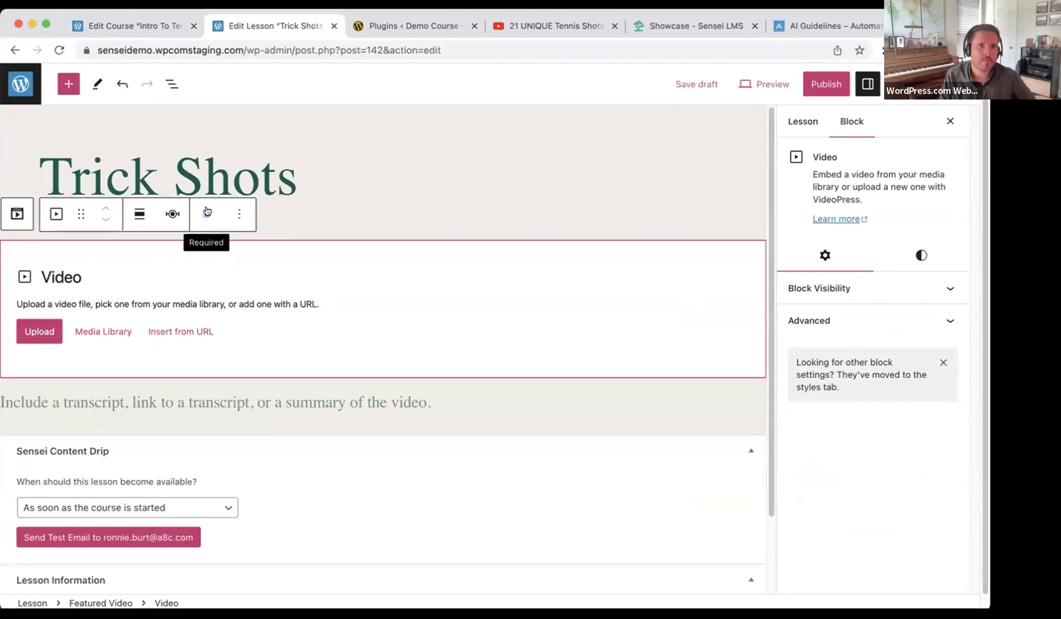
click(180, 330)
key(ctrl+v)
click(246, 365)
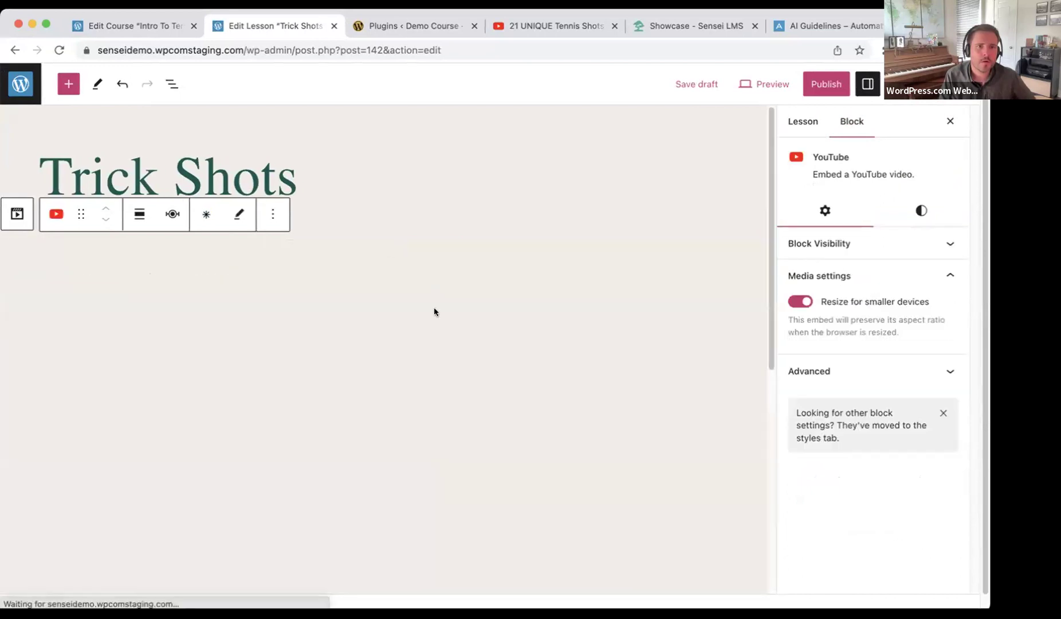
Examine the embedded video, playing its opening seconds and pausing at about 0:05 to find a suitable break point.
scroll(441, 298, down, 7)
scroll(447, 285, up, 7)
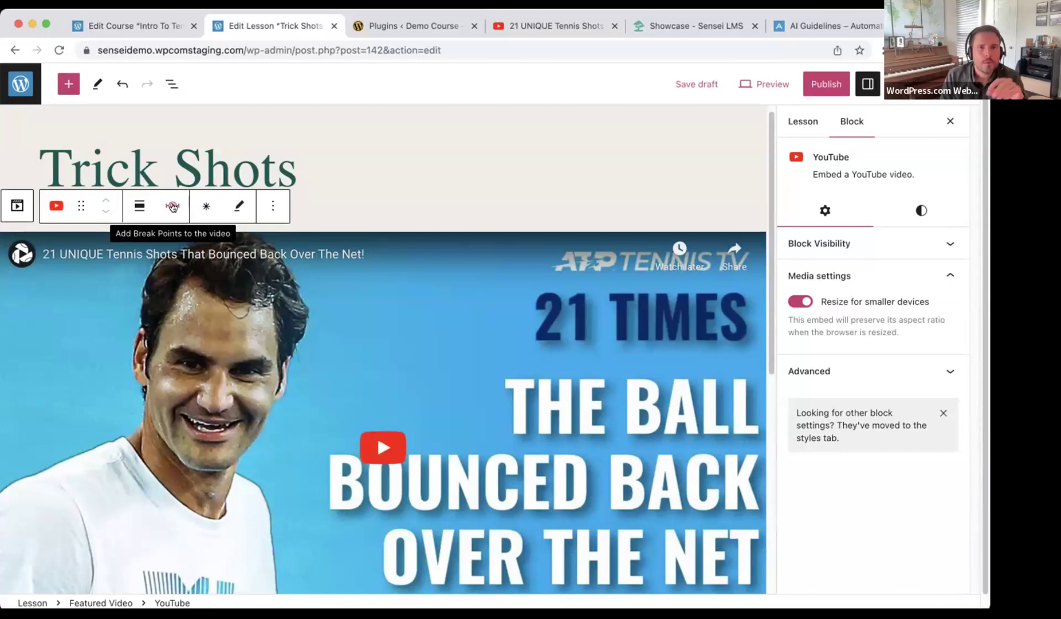
scroll(173, 208, down, 5)
scroll(172, 208, up, 5)
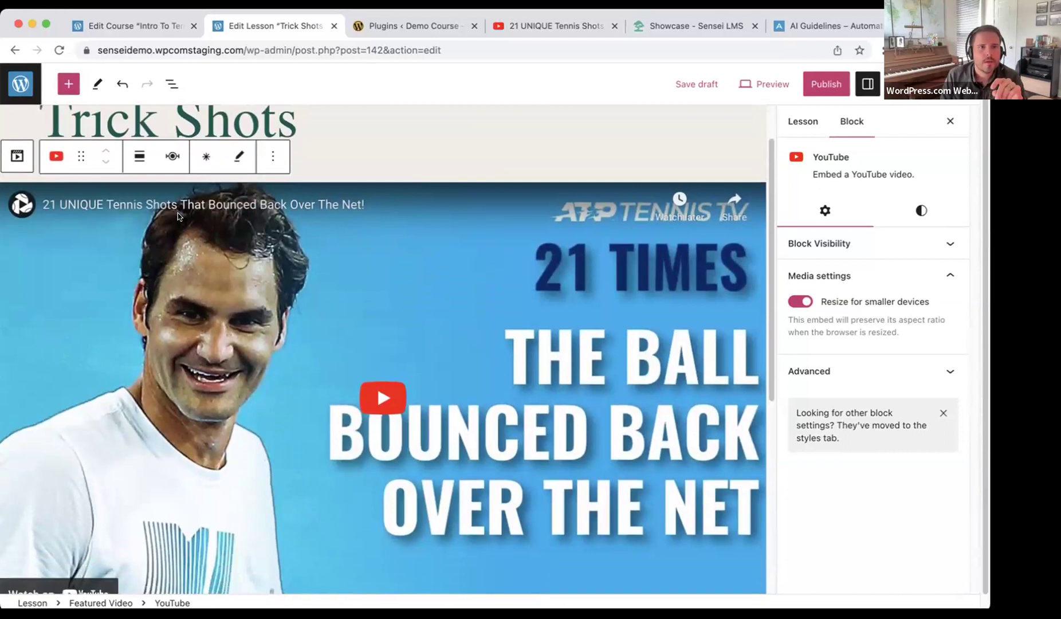
scroll(177, 216, down, 2)
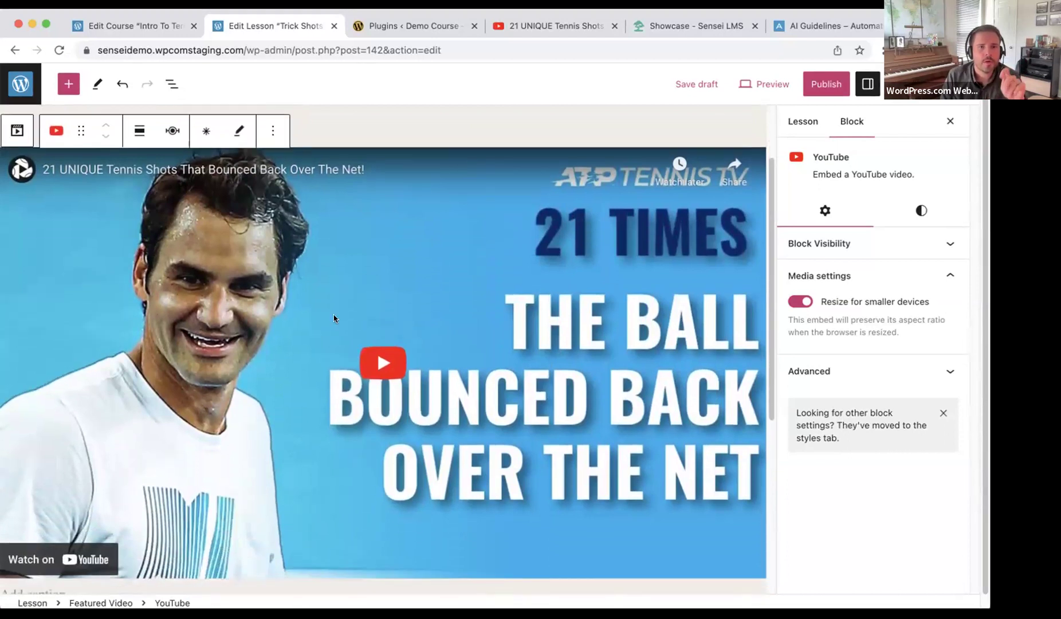
click(378, 363)
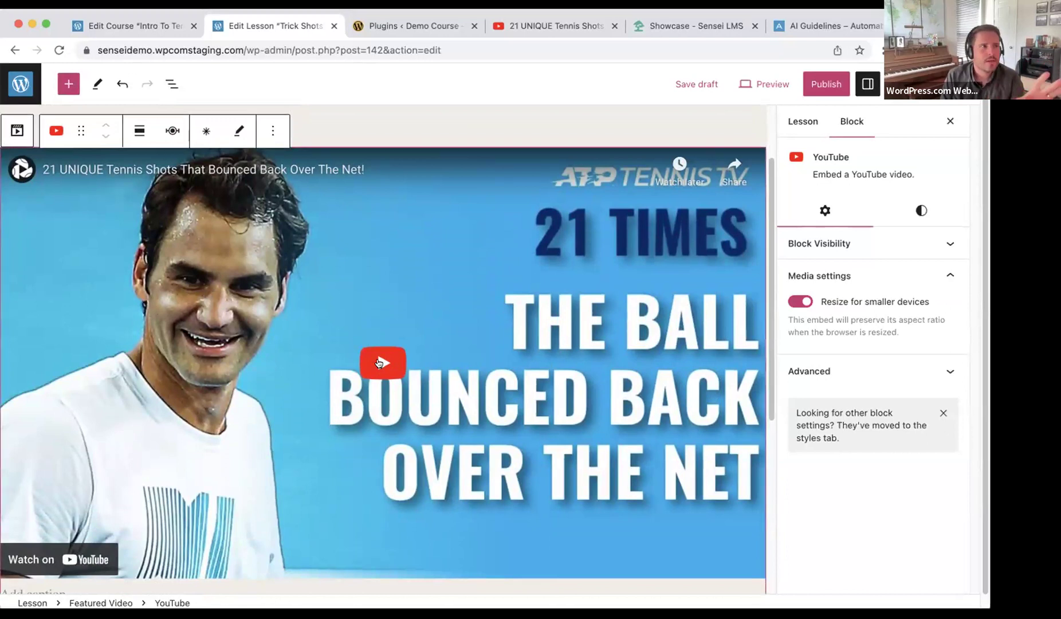
click(378, 362)
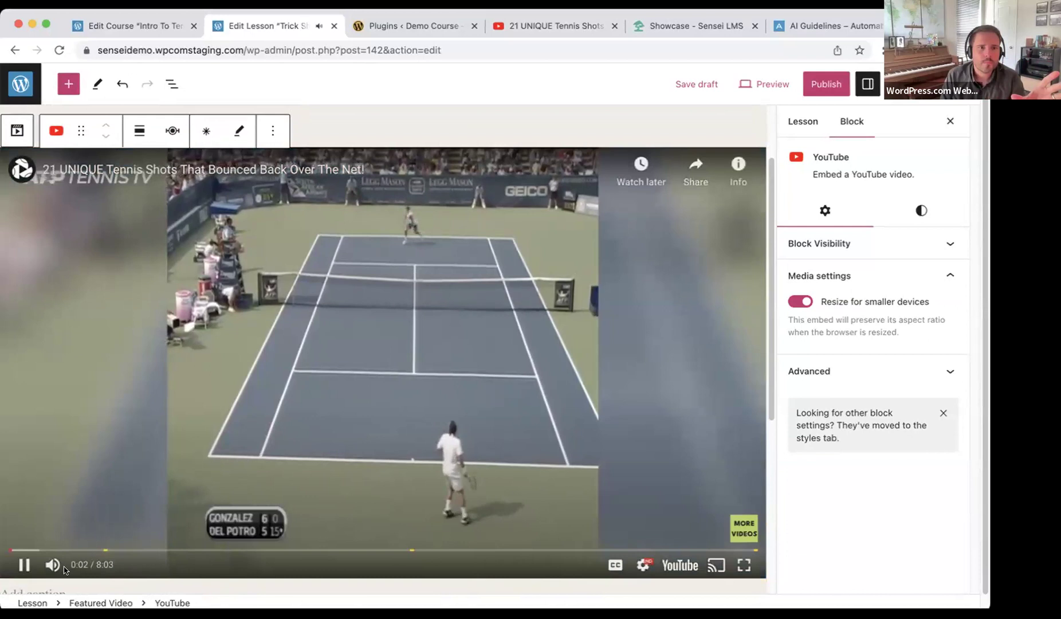
click(23, 565)
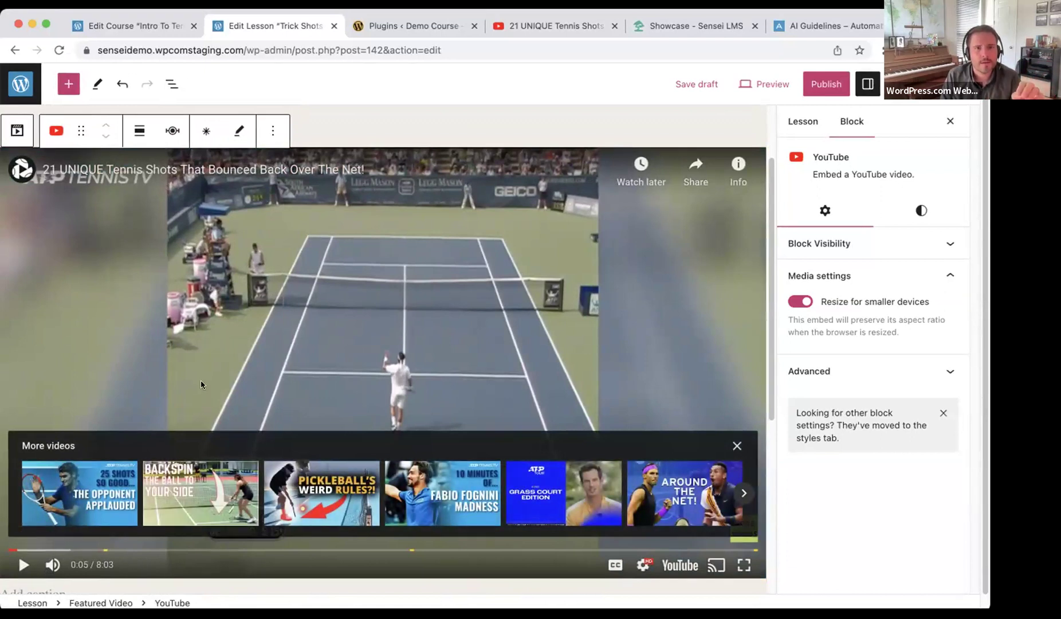
Make the embedded video interactive and add a break point at 00:05.39 on its timeline.
click(173, 132)
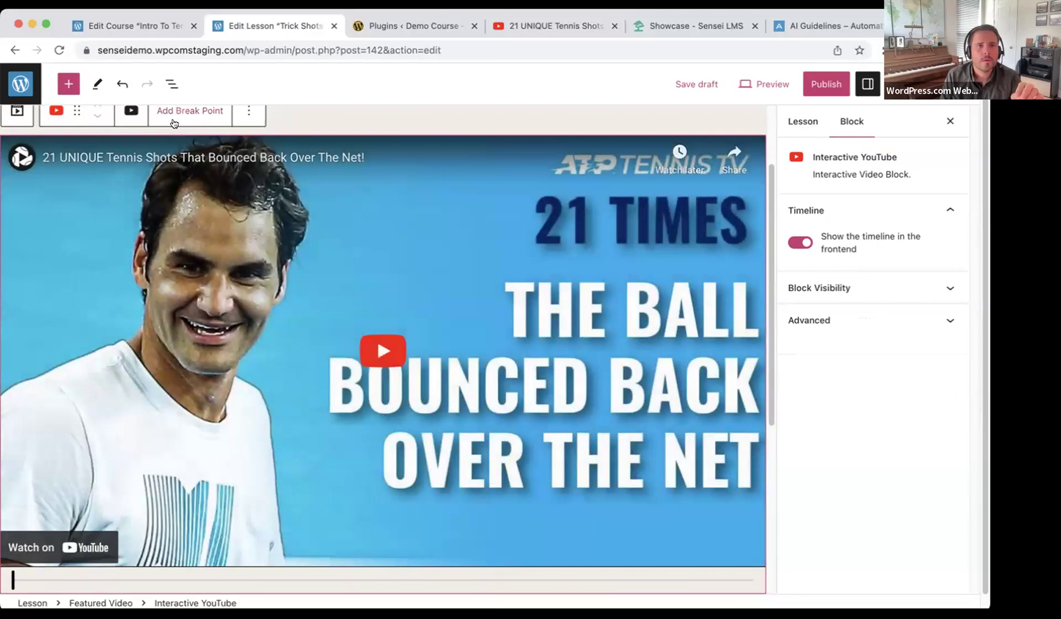
click(174, 123)
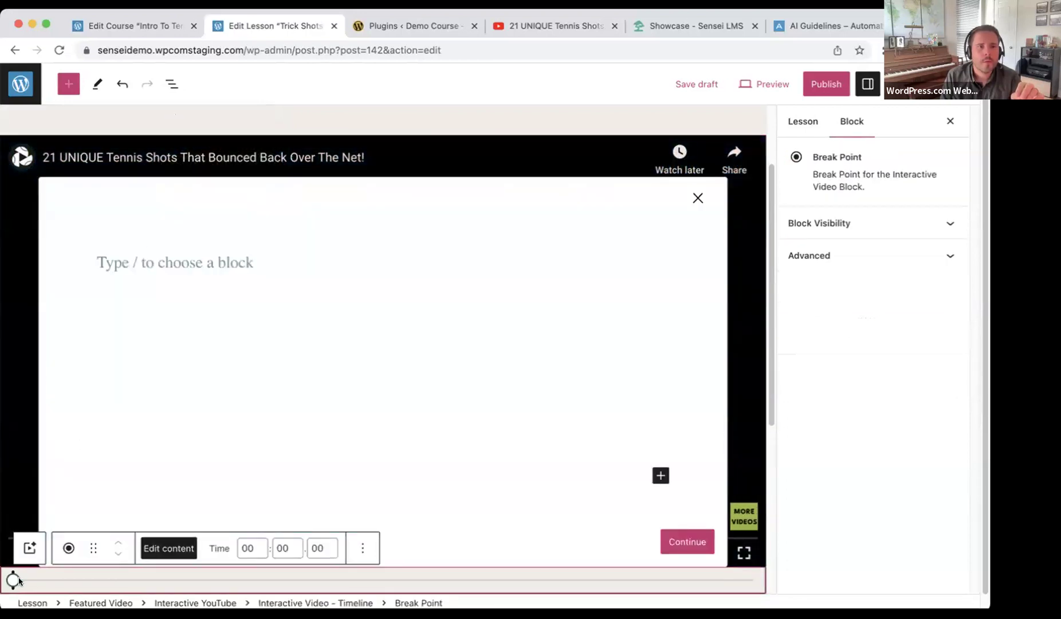
drag(12, 580, 21, 580)
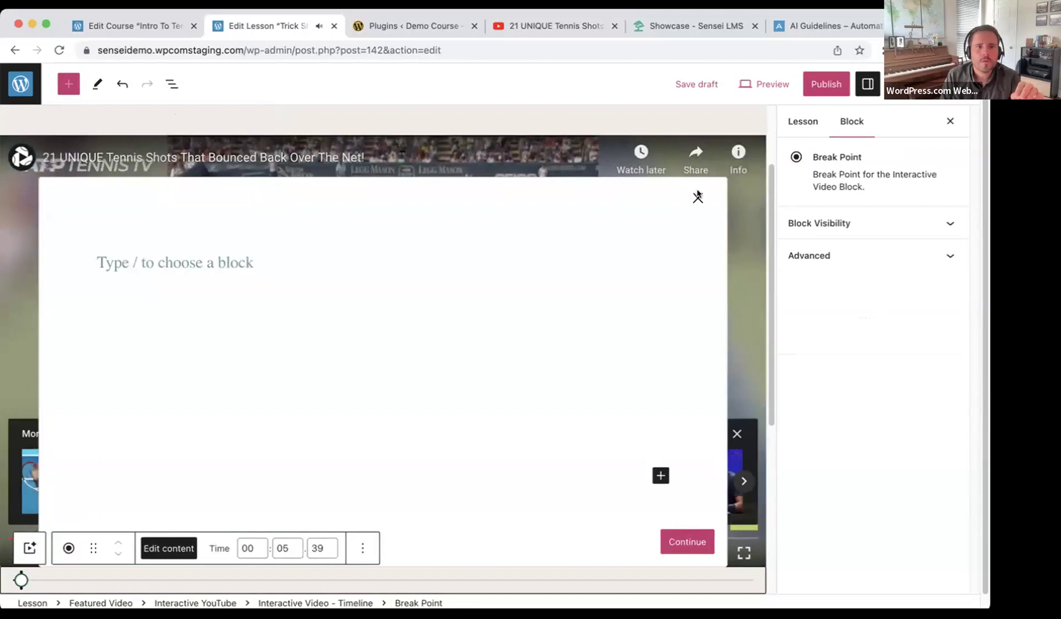
click(698, 196)
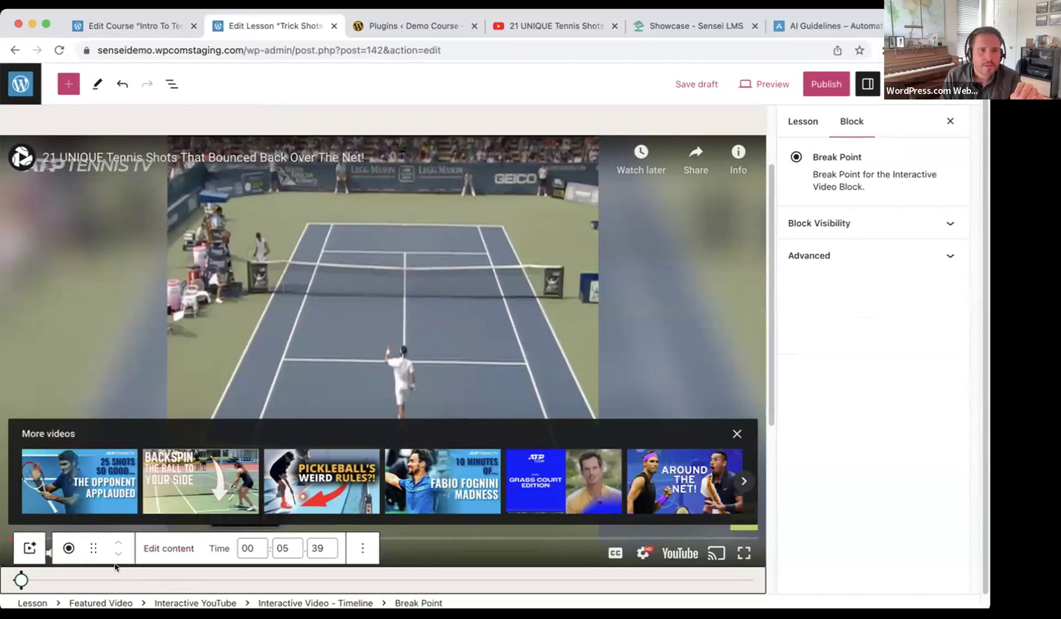
Insert a Question block in the break point's content and title it "Be The Umpire".
click(163, 548)
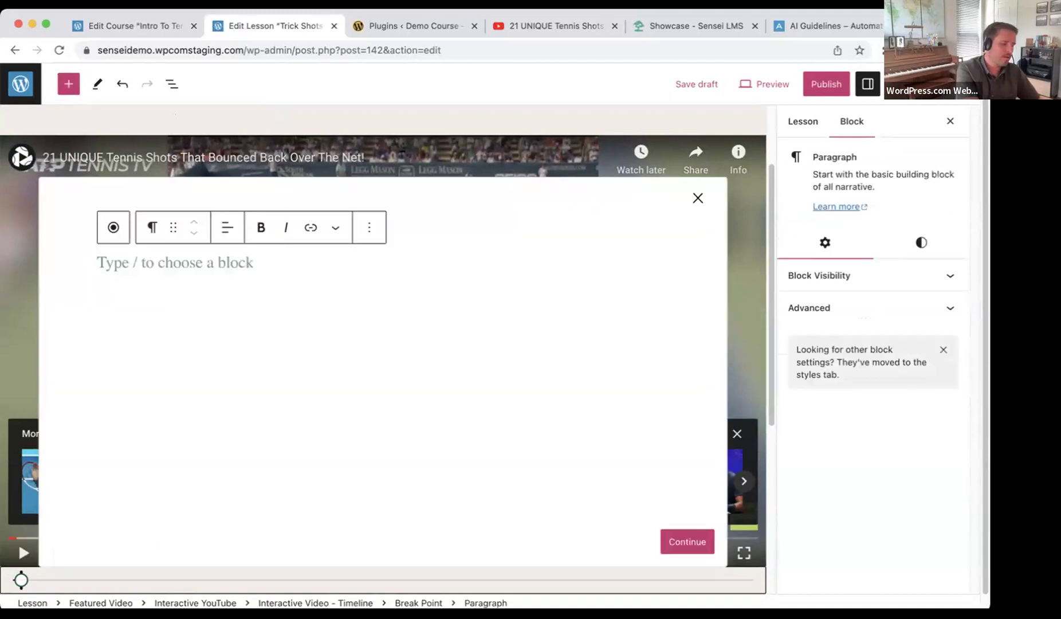
text(/ques)
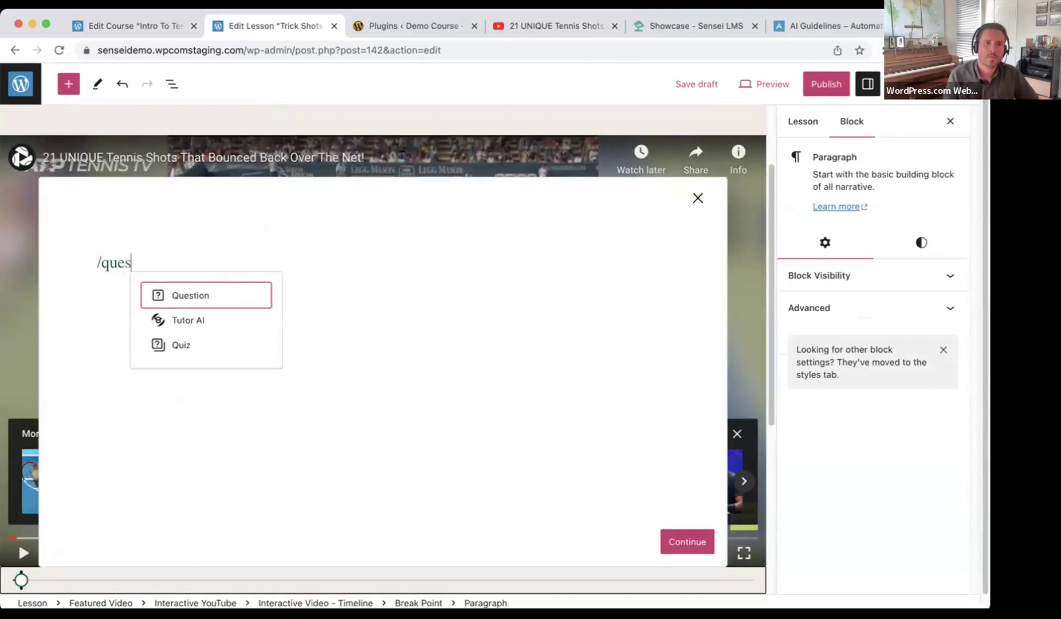
click(205, 294)
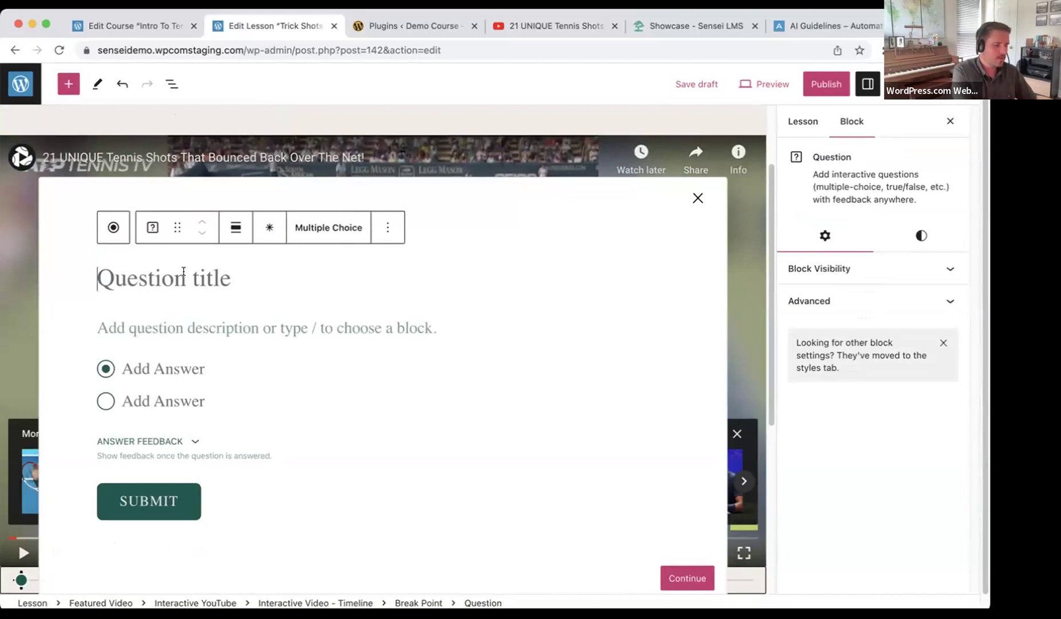
text(Be The Up)
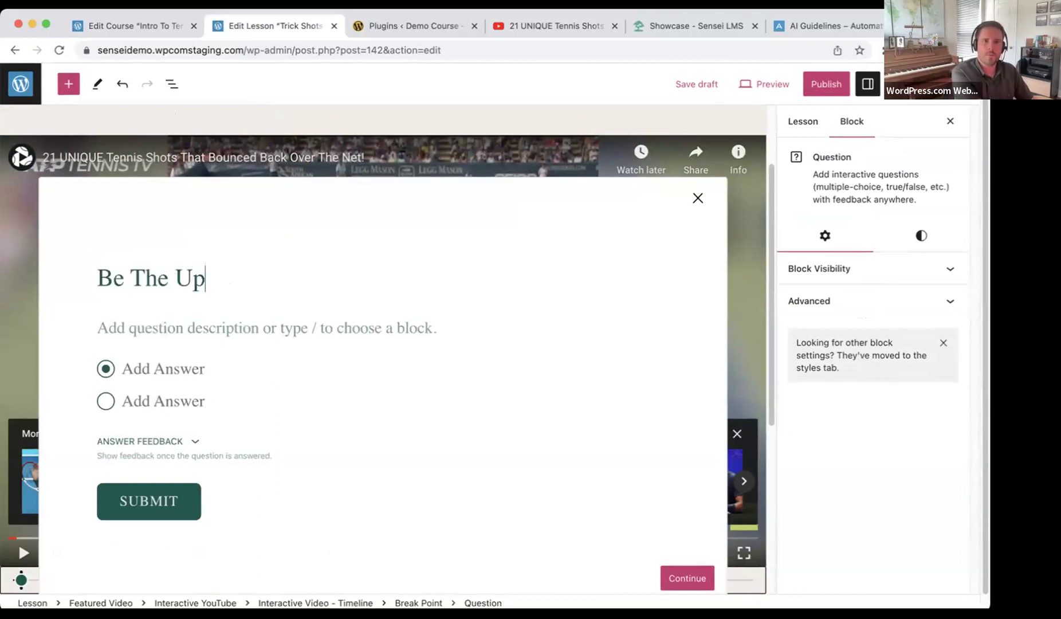
key(BackSpace)
text(mpire)
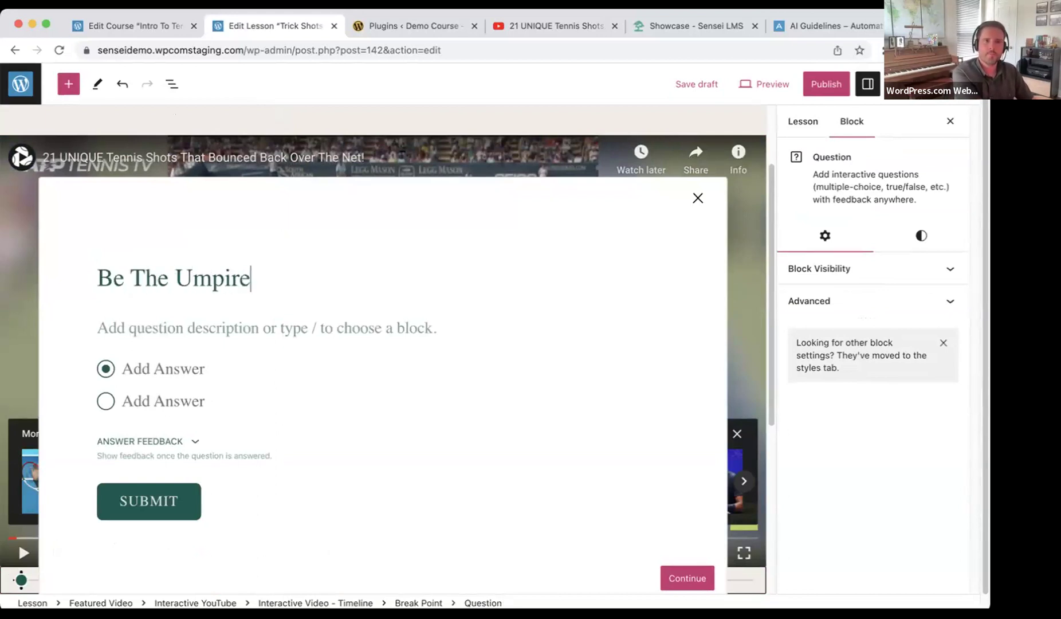
Describe the umpire question as "Who won the point?" with "The server" as the right answer and "The returner" as the wrong one.
click(202, 329)
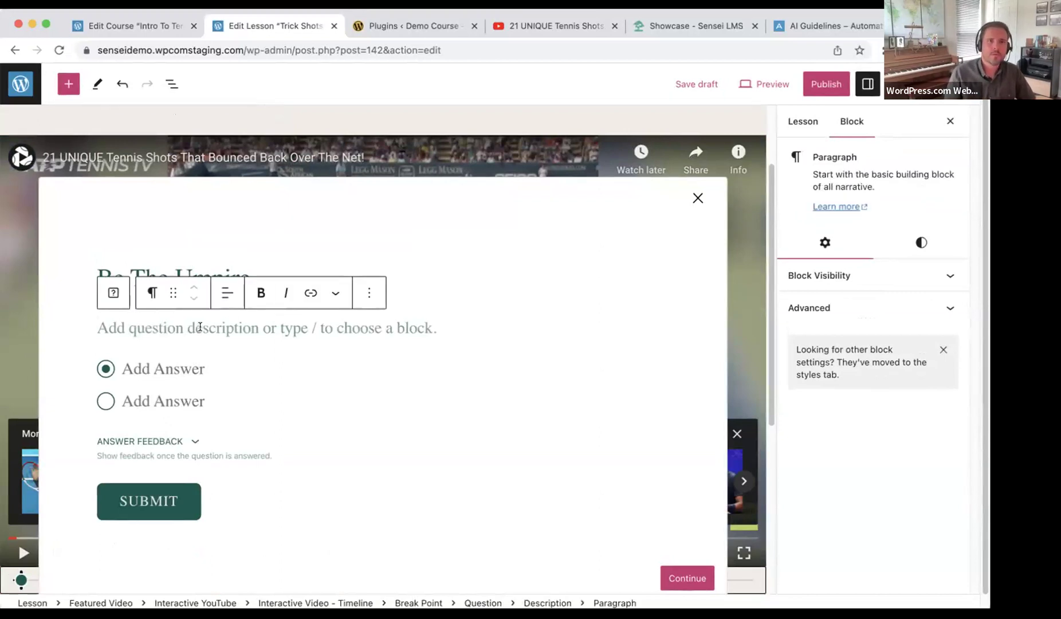
text(Who won the point?)
click(157, 369)
text(The server)
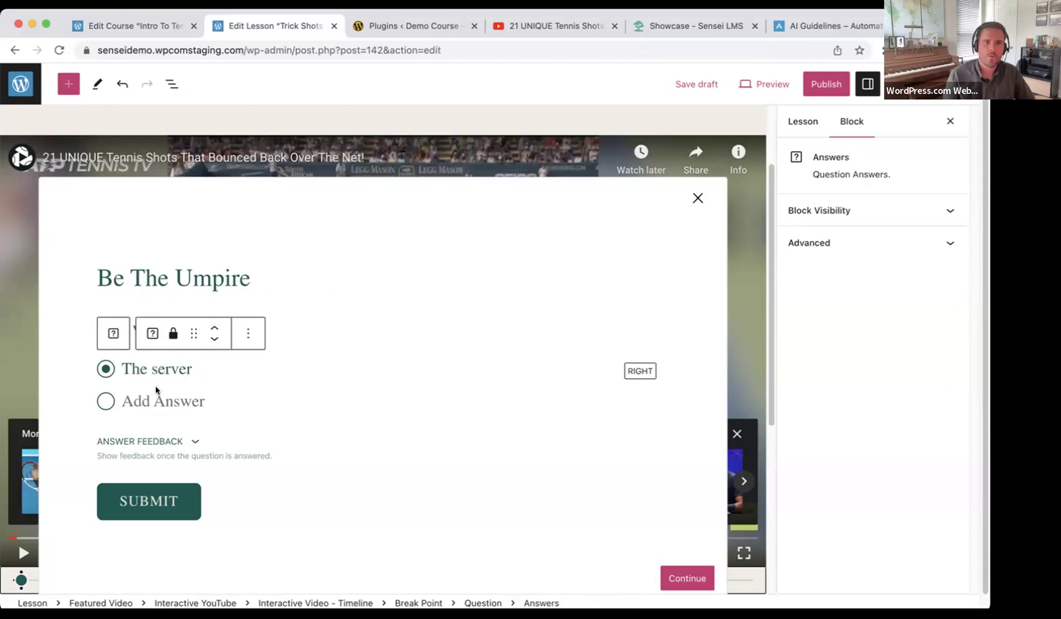
text(The )
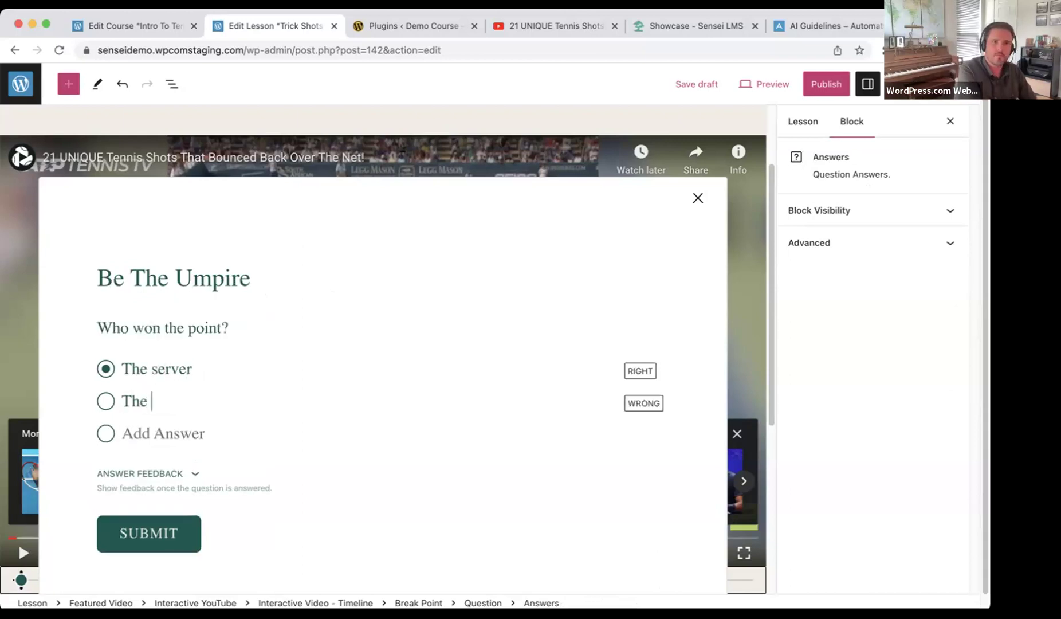
text(returner)
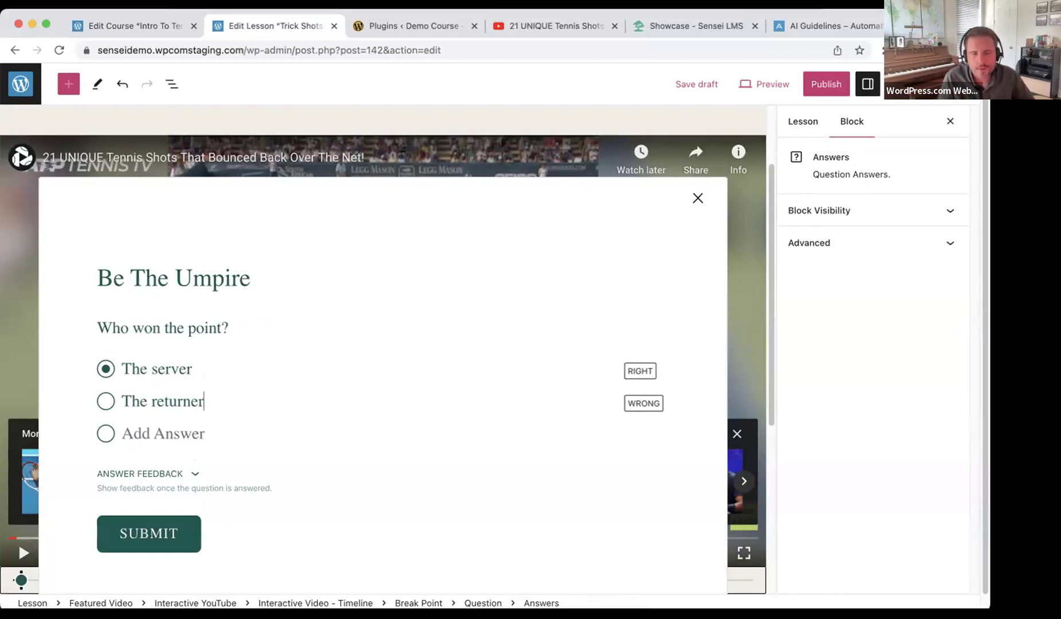
Add the correct-answer feedback "The returner must touch the ball before it cross over the net." to the question.
click(164, 471)
scroll(194, 532, down, 4)
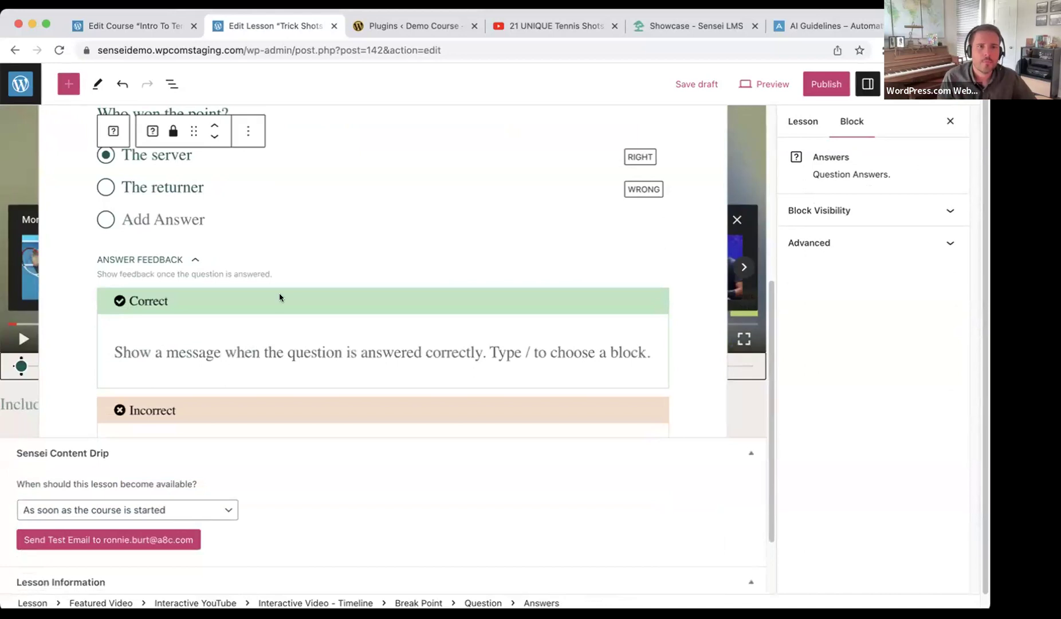
scroll(275, 321, up, 1)
scroll(247, 380, down, 1)
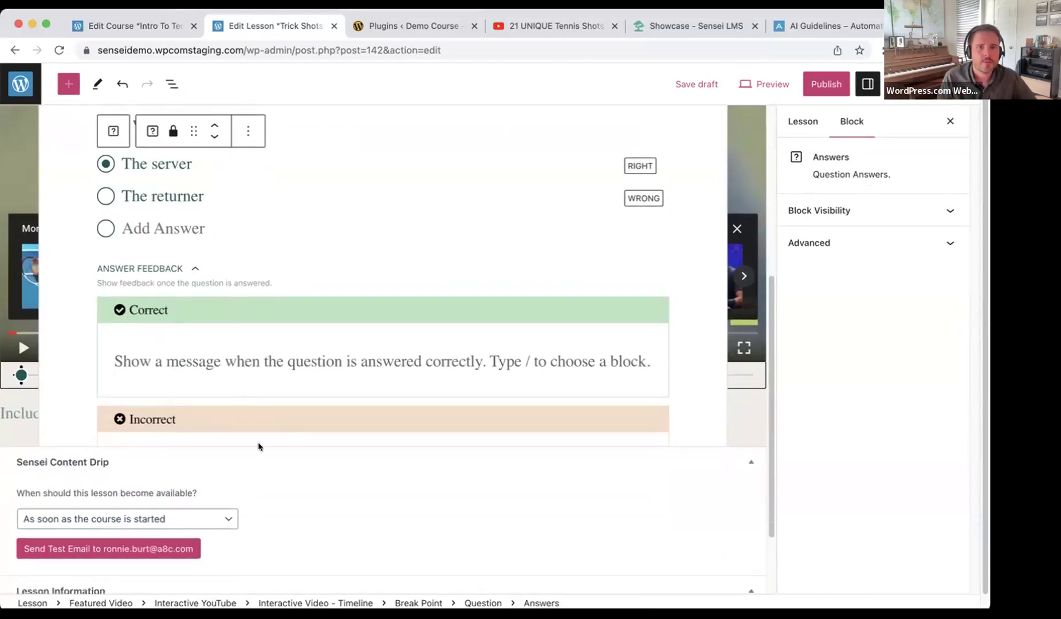
click(749, 462)
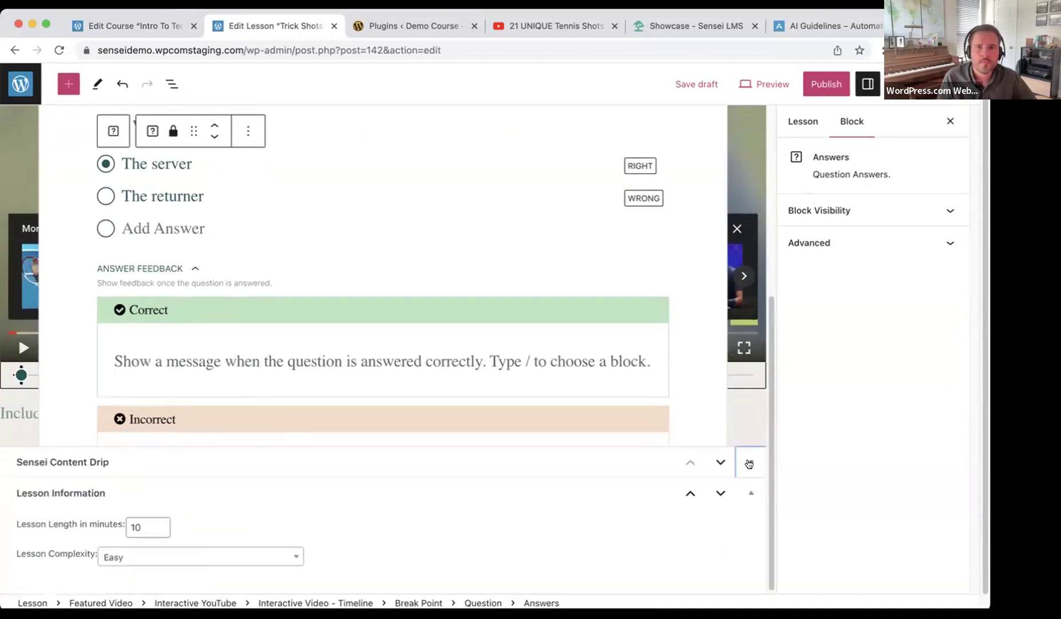
click(749, 463)
click(397, 358)
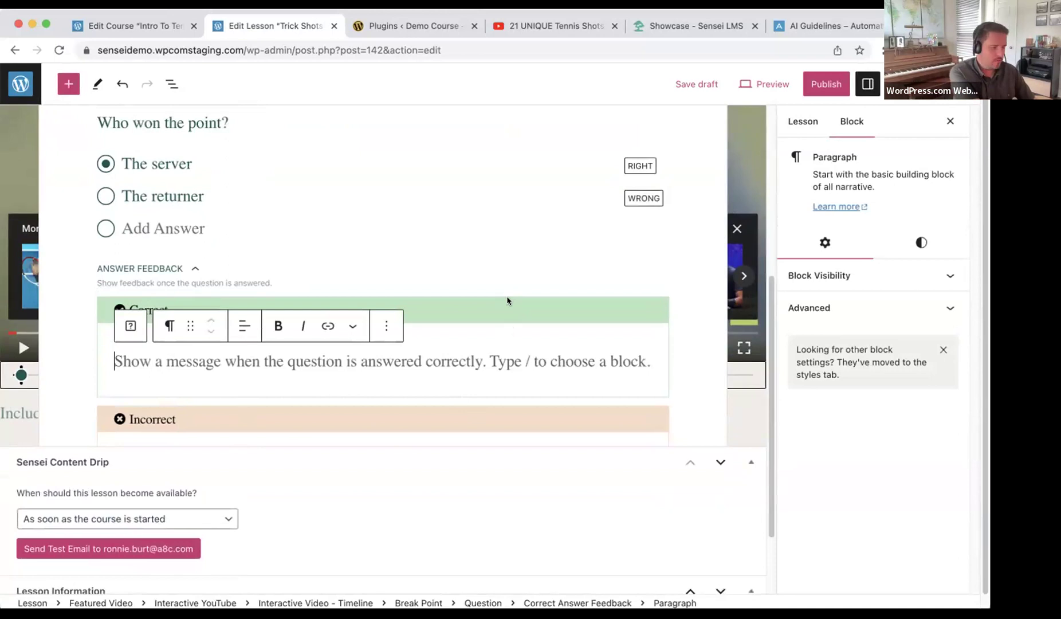
text(The returner must touch the ball before it cross over the net)
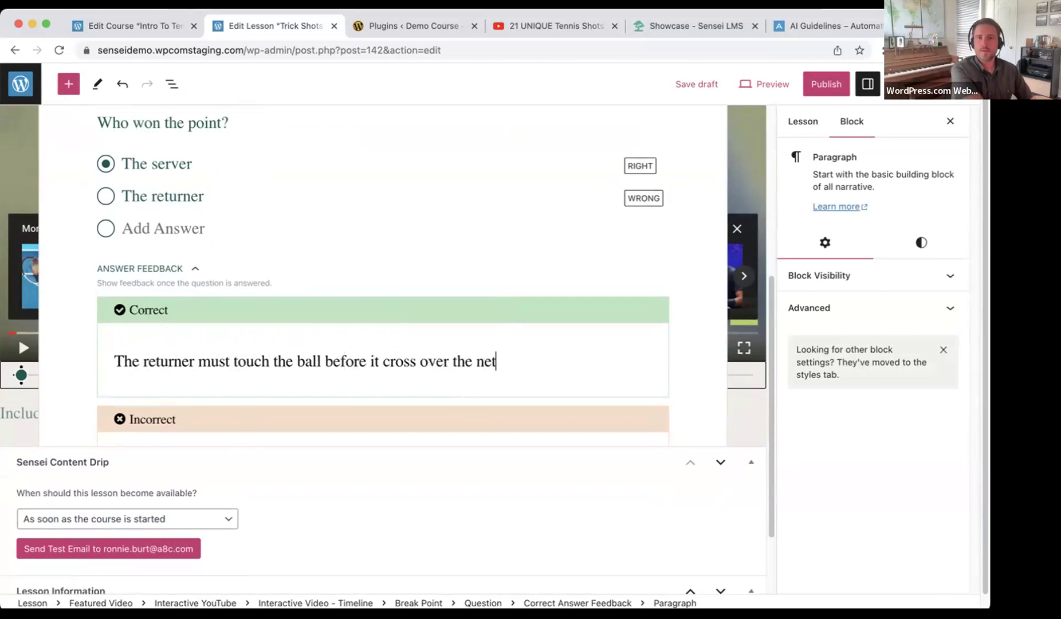
text(.)
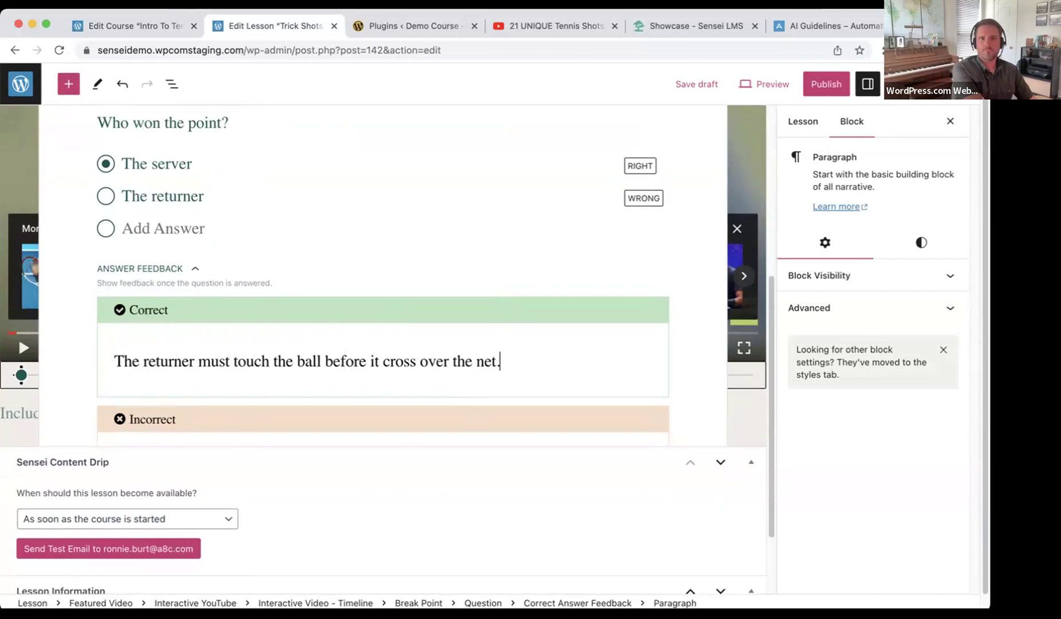
triple_click(371, 359)
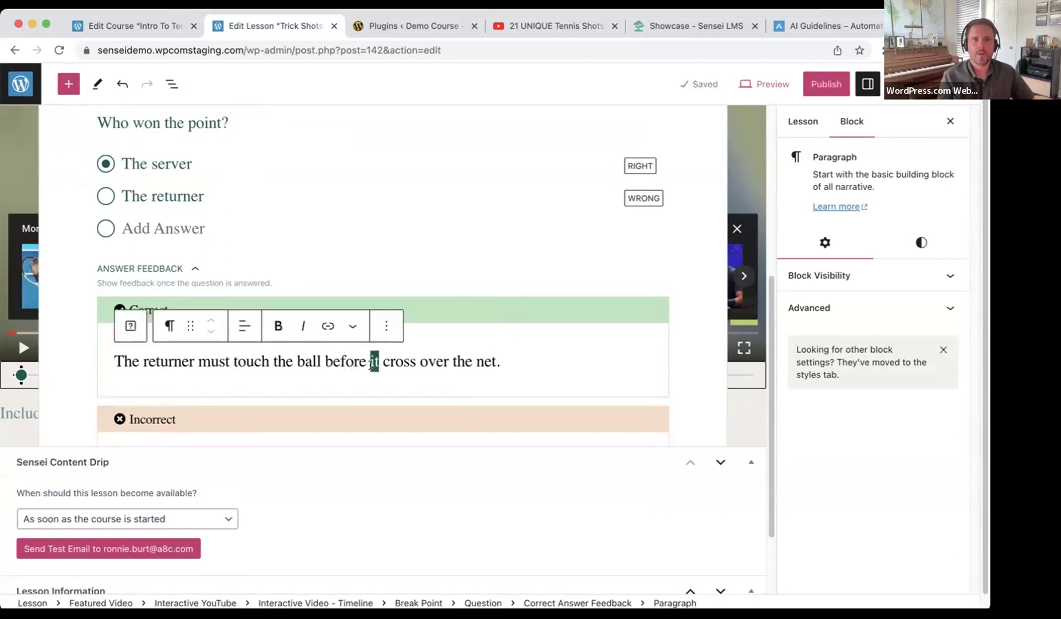
click(351, 439)
scroll(310, 334, down, 1)
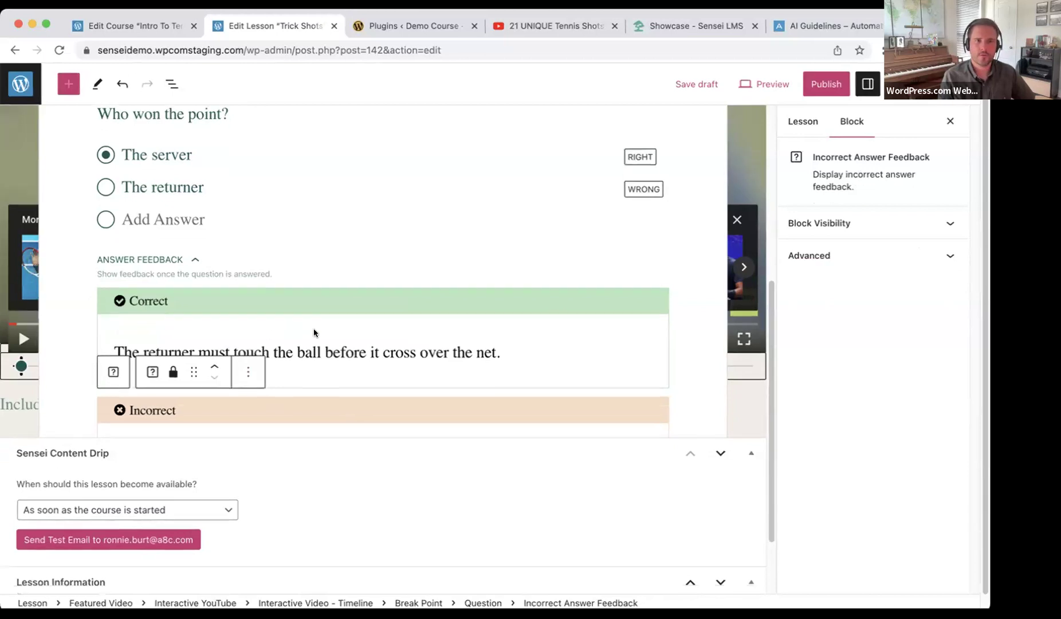
Publish the Trick Shots lesson and open its live page.
scroll(532, 282, up, 5)
scroll(550, 292, up, 1)
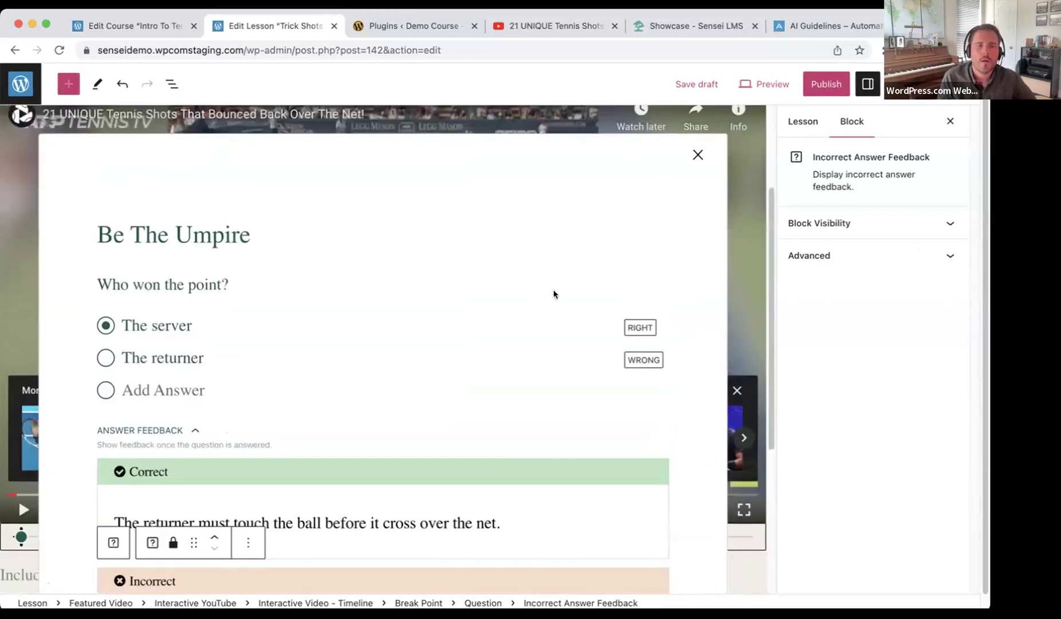
click(826, 84)
click(829, 84)
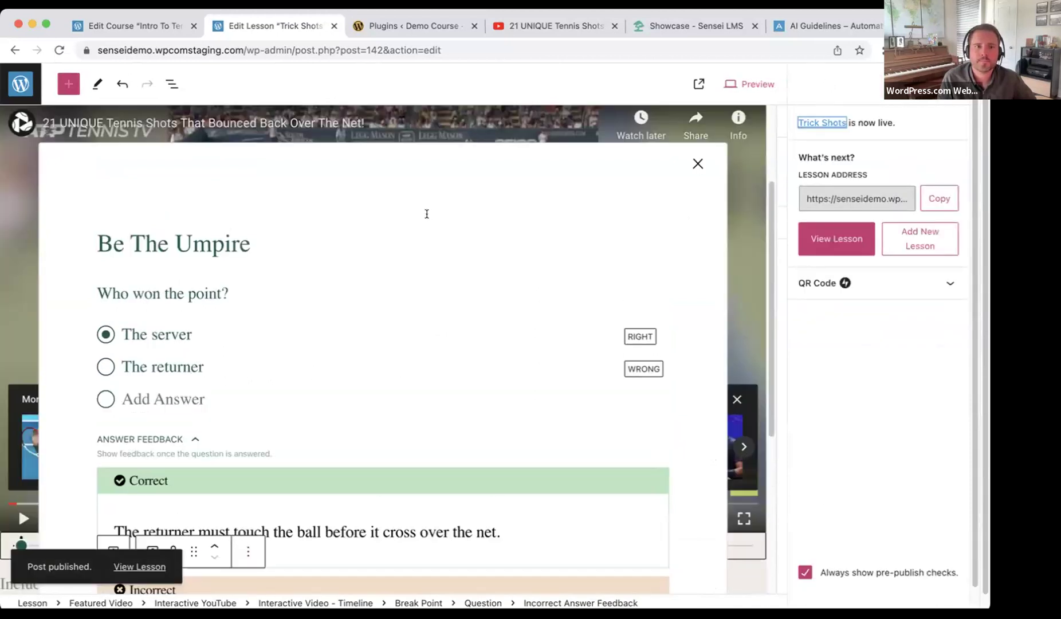
click(143, 567)
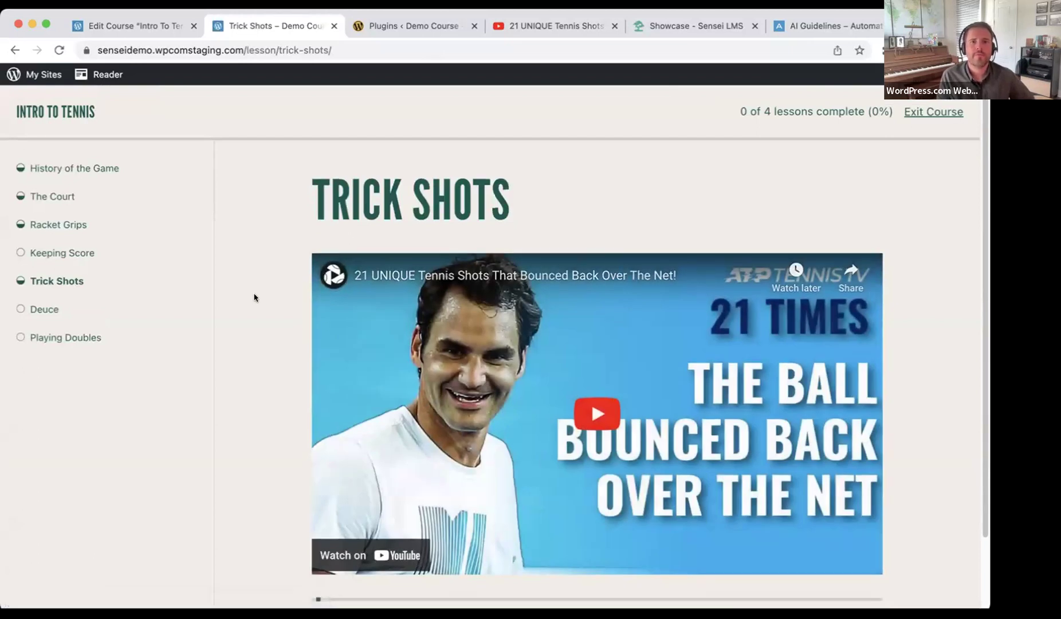
Play the lesson video up to its break point and submit "The returner" as the answer to check the incorrect response.
scroll(251, 296, down, 1)
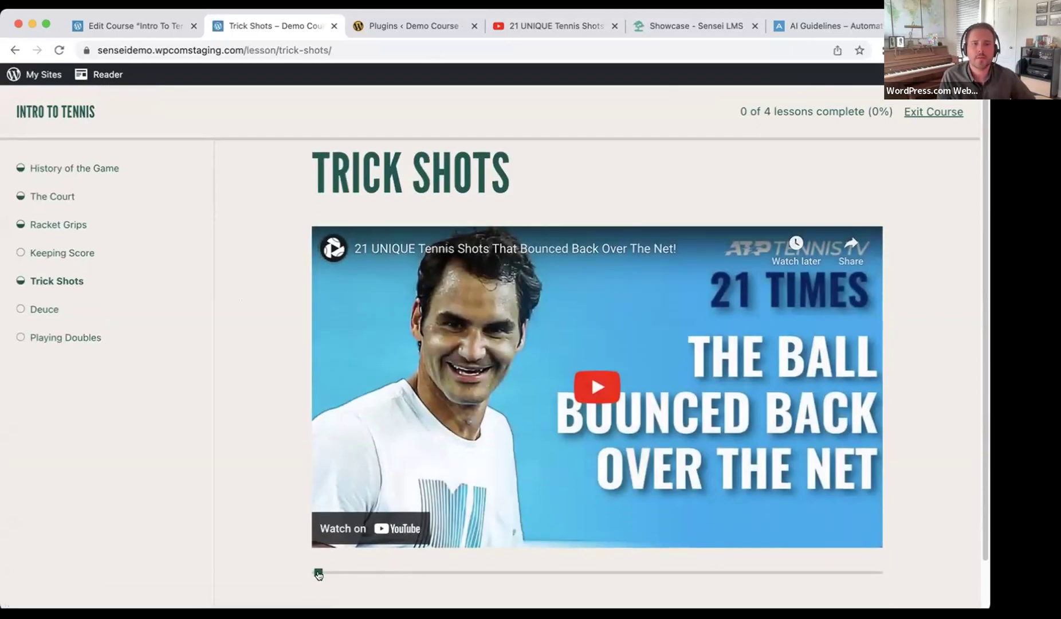
click(598, 388)
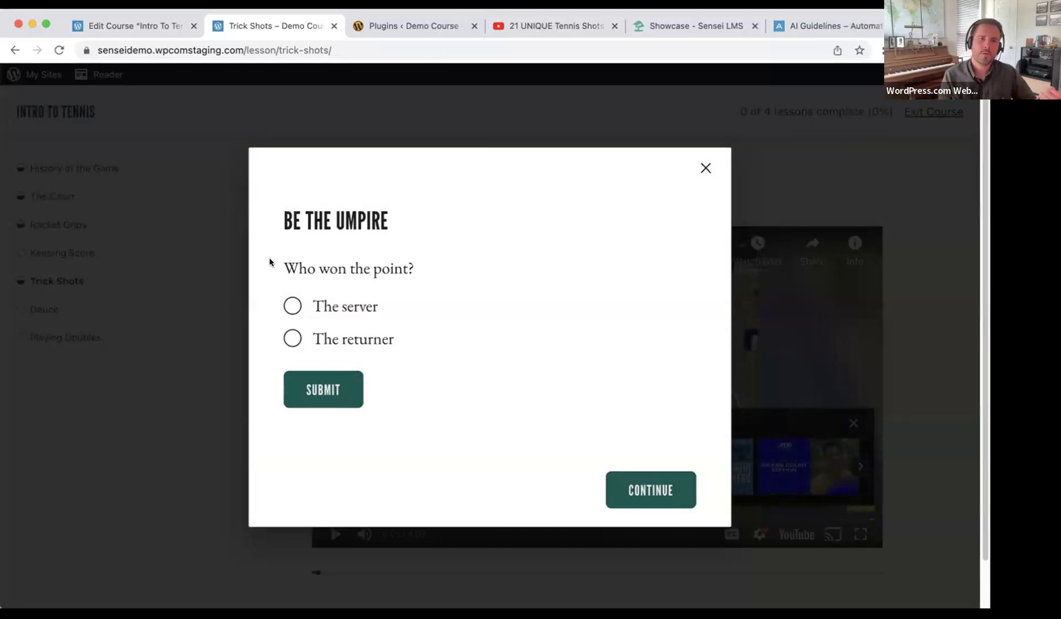
click(287, 340)
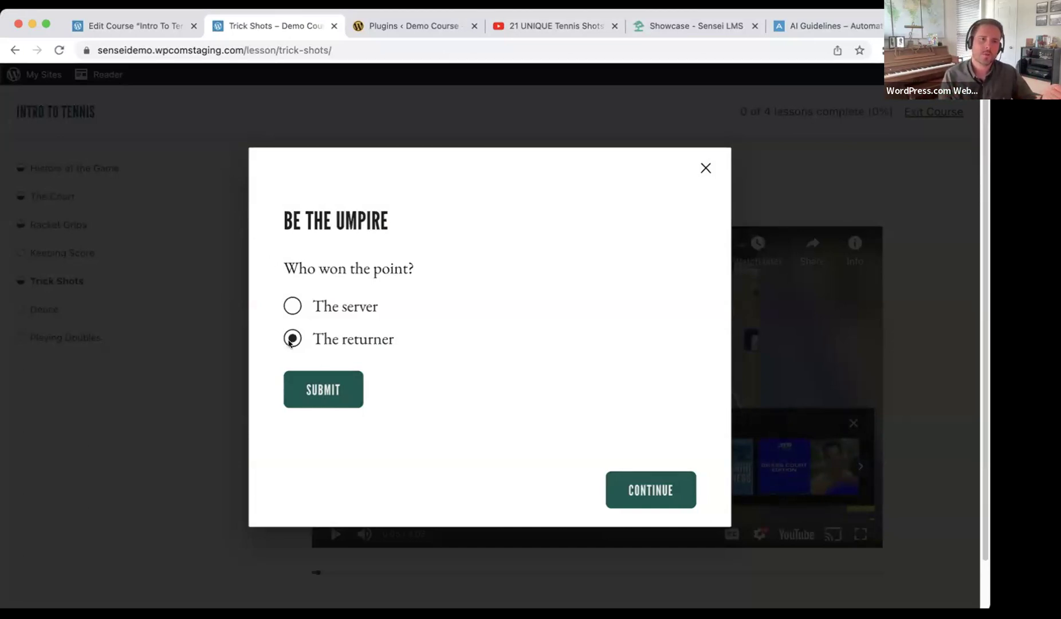
click(323, 389)
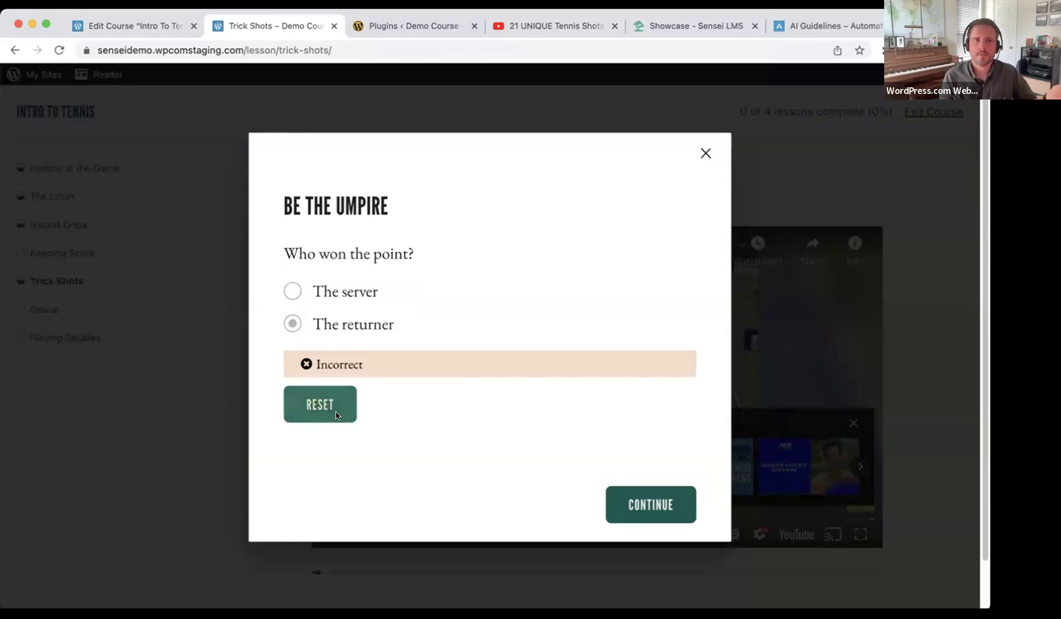
Reset the question, submit "The server" to check the correct-answer feedback, and continue the video.
click(320, 404)
click(292, 303)
click(323, 386)
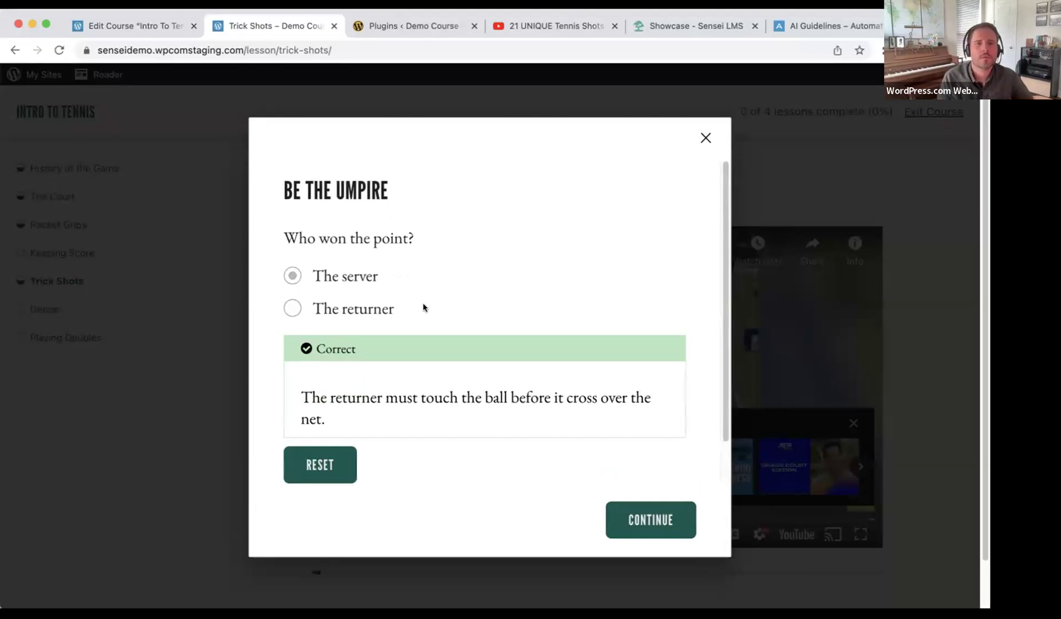
click(648, 521)
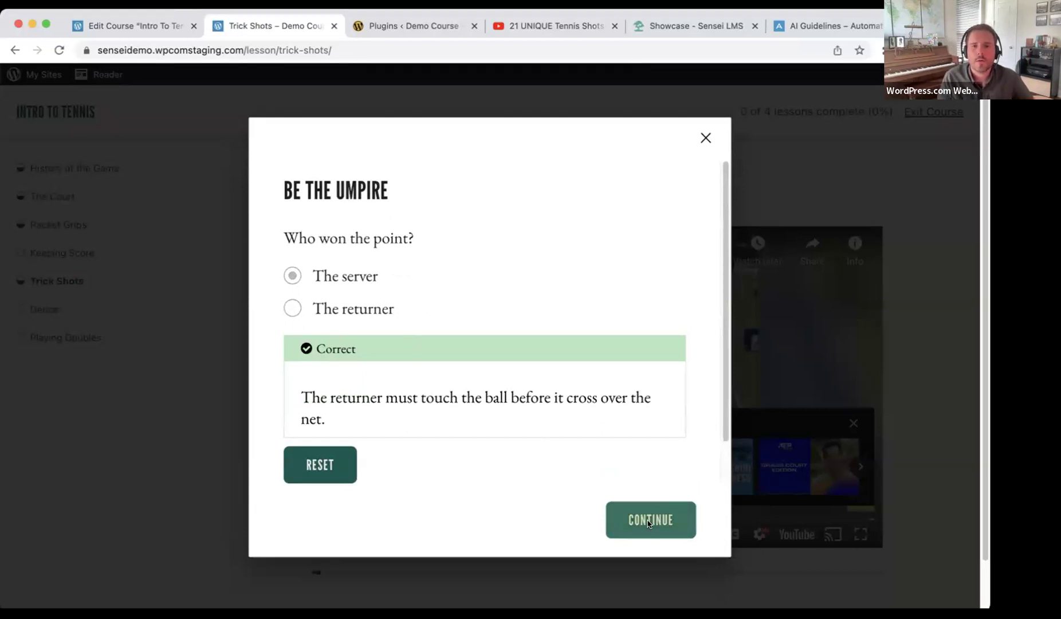
click(336, 533)
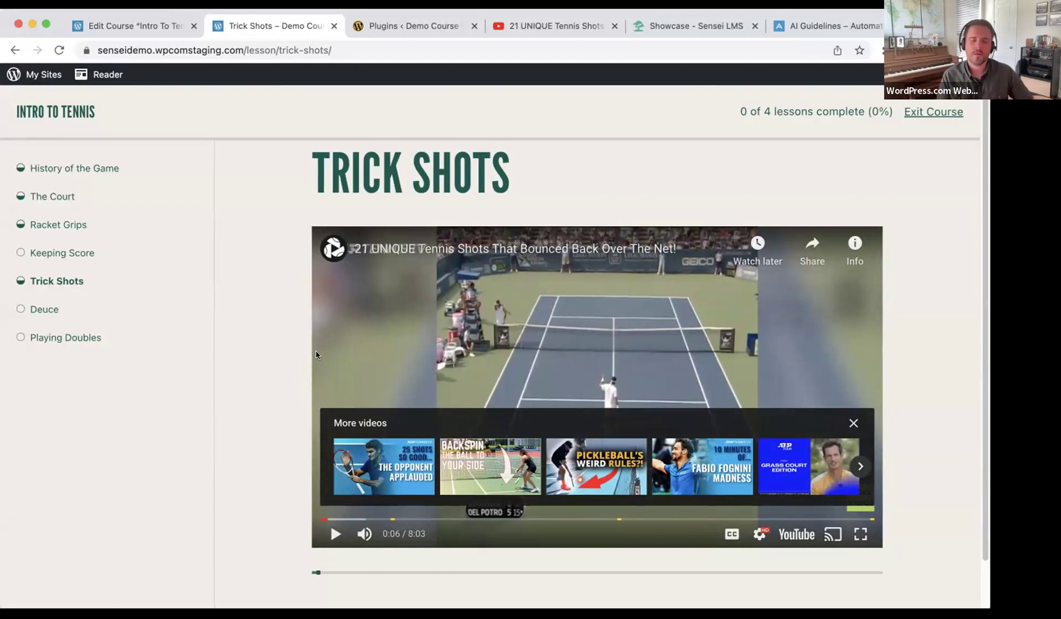
Leave the live Trick Shots page and open the Deuce draft lesson for editing.
scroll(249, 256, down, 1)
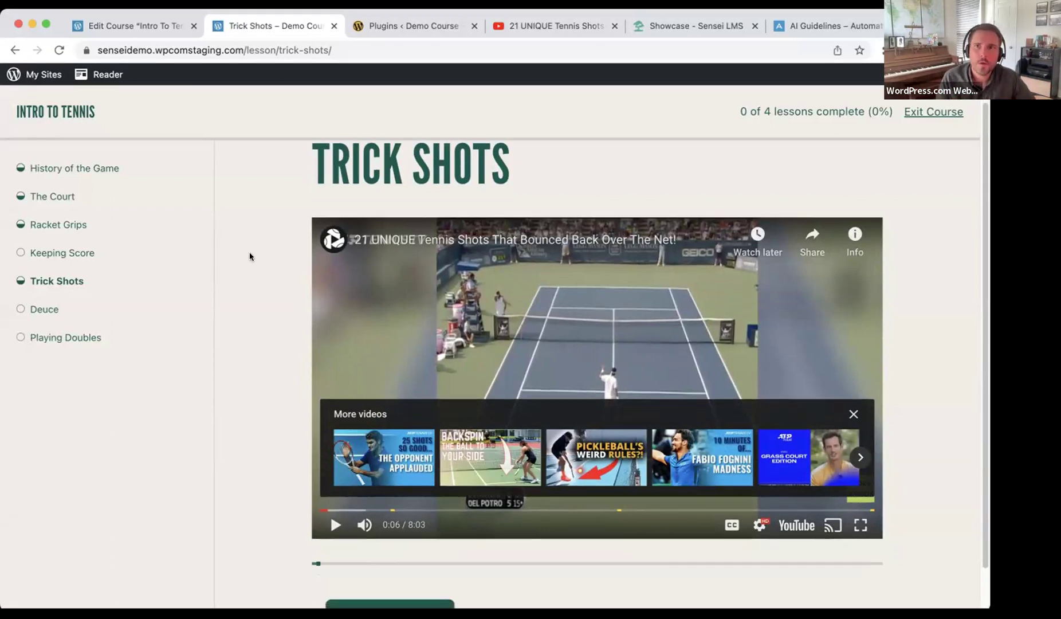
scroll(246, 257, down, 1)
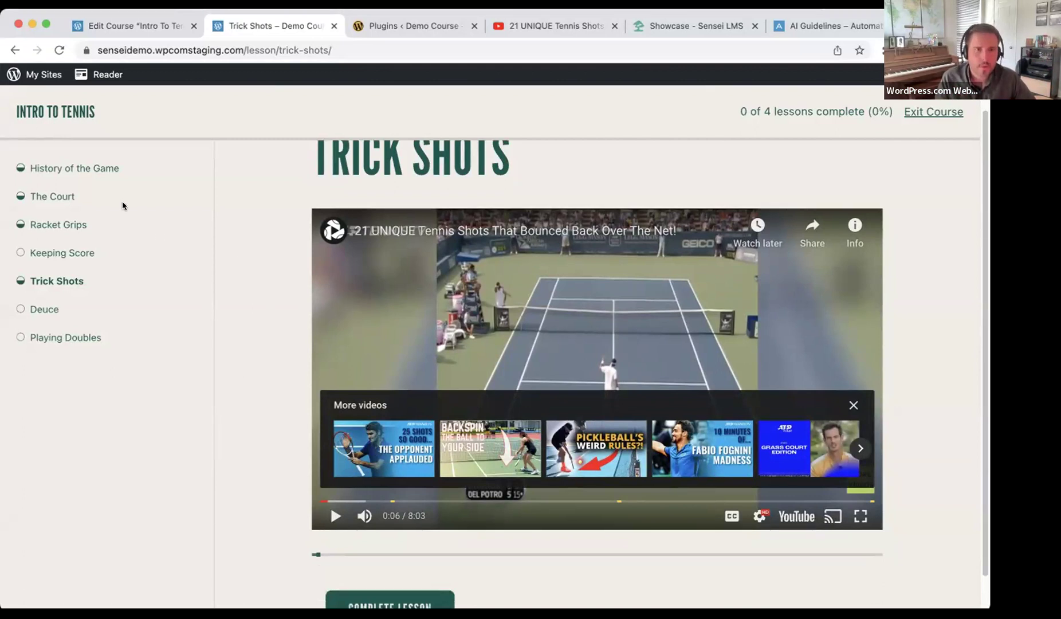
click(14, 48)
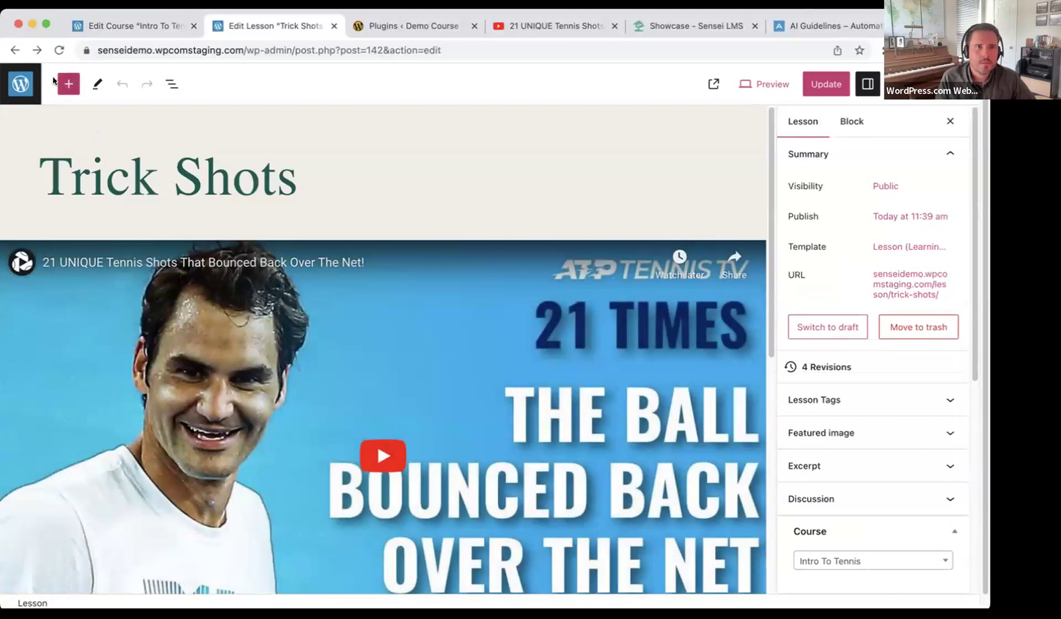
click(23, 84)
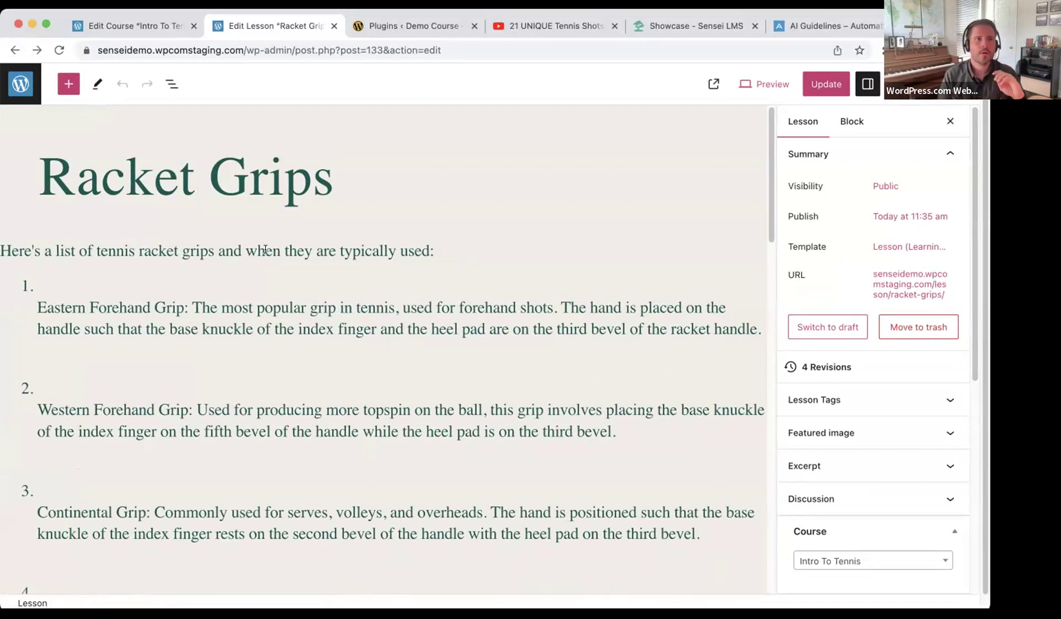
click(20, 86)
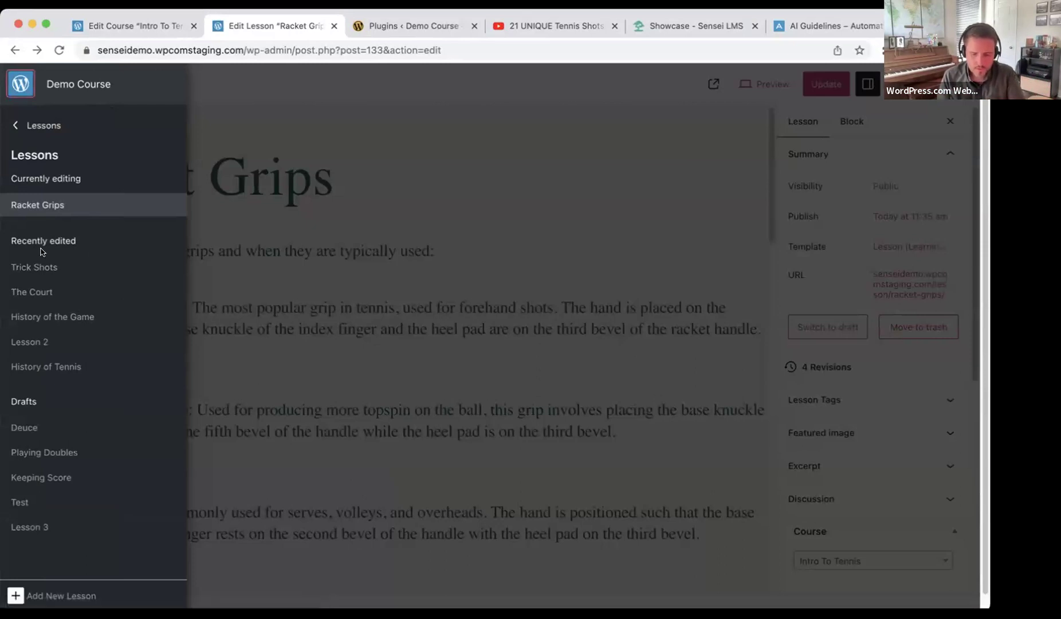
click(30, 429)
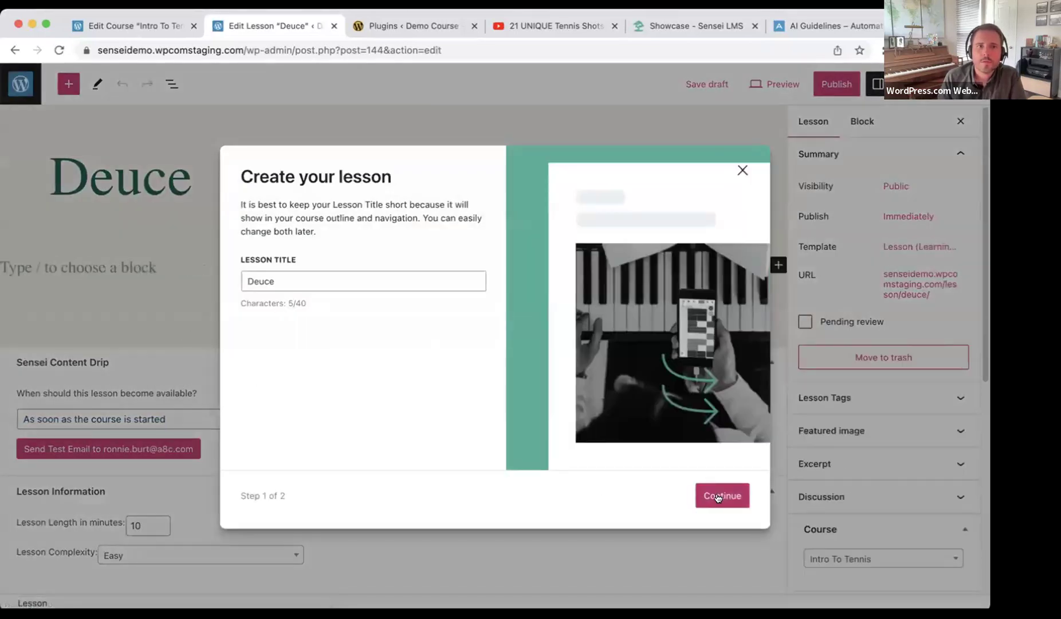
Keep the lesson title "Deuce" and start the lesson with the default layout.
click(717, 496)
scroll(659, 408, down, 5)
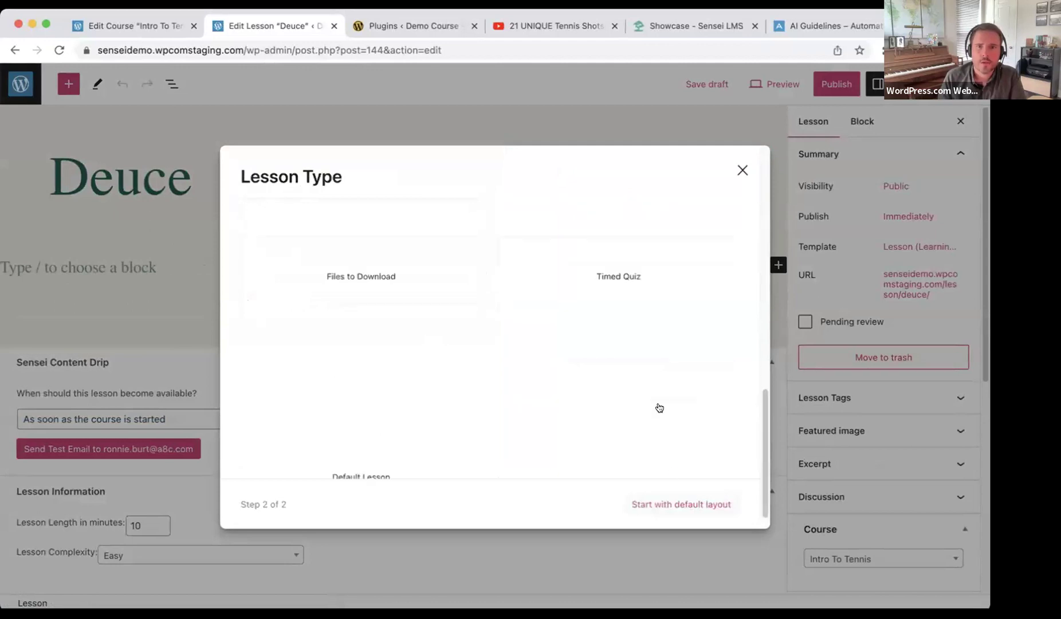
click(681, 505)
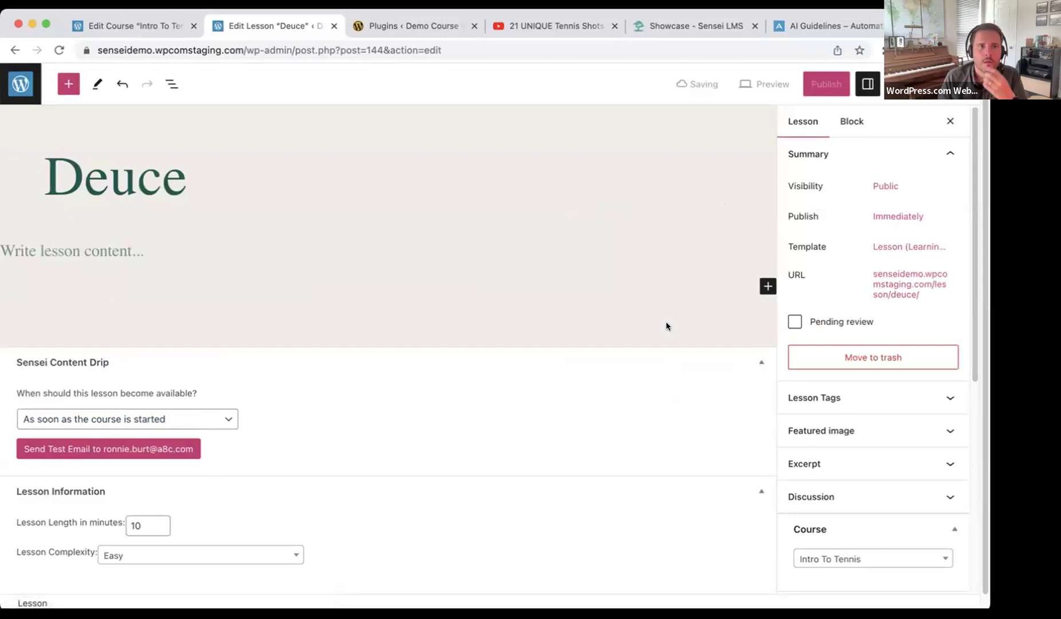
Insert an AI Assistant (Experimental) block in the Deuce lesson's content.
click(220, 251)
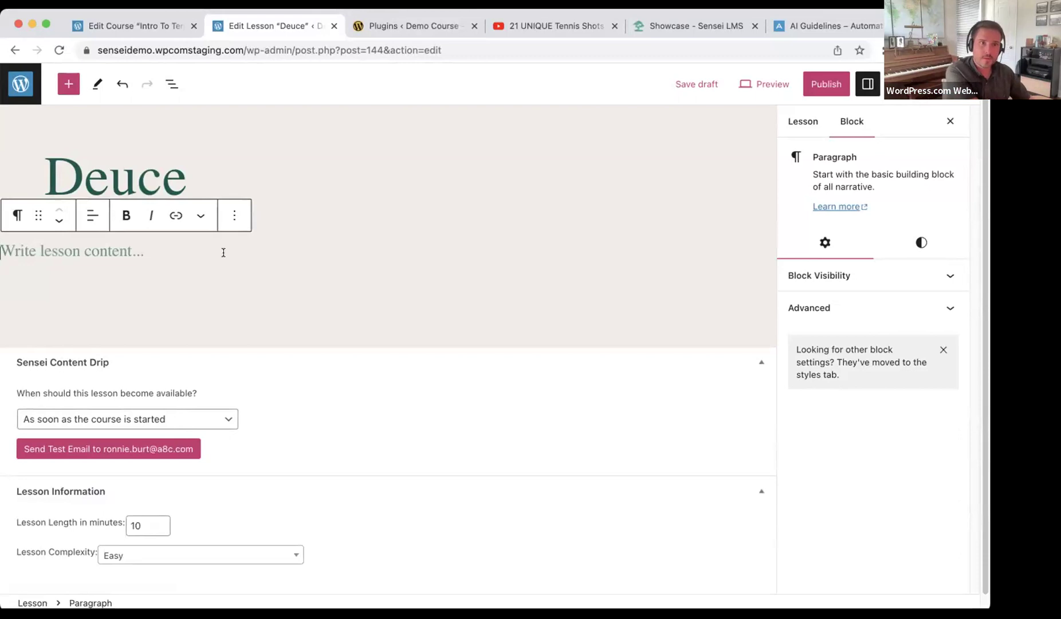
text(/ai)
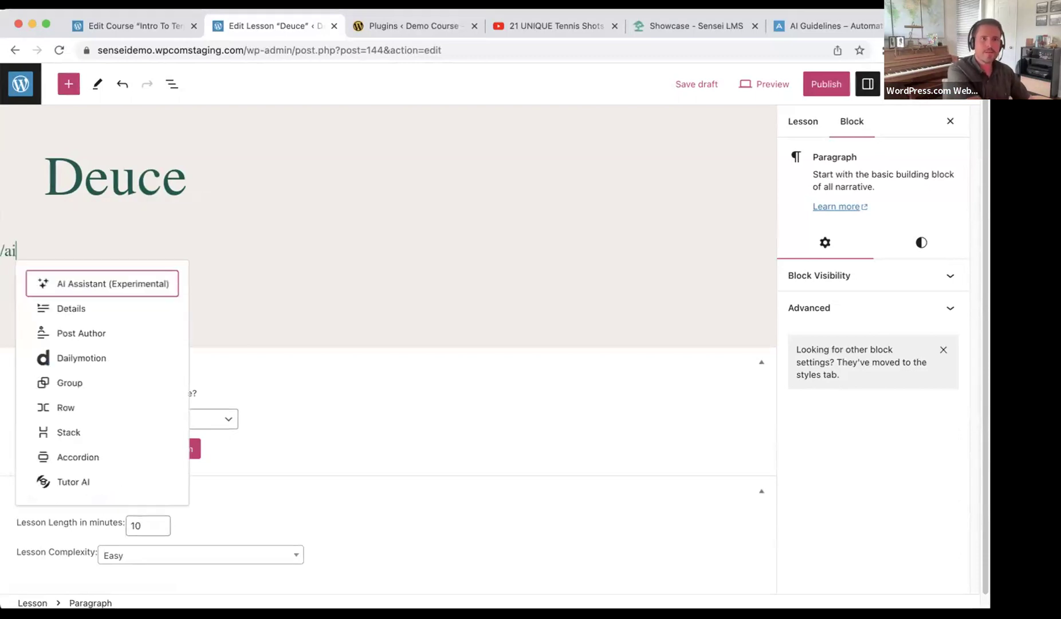
click(138, 282)
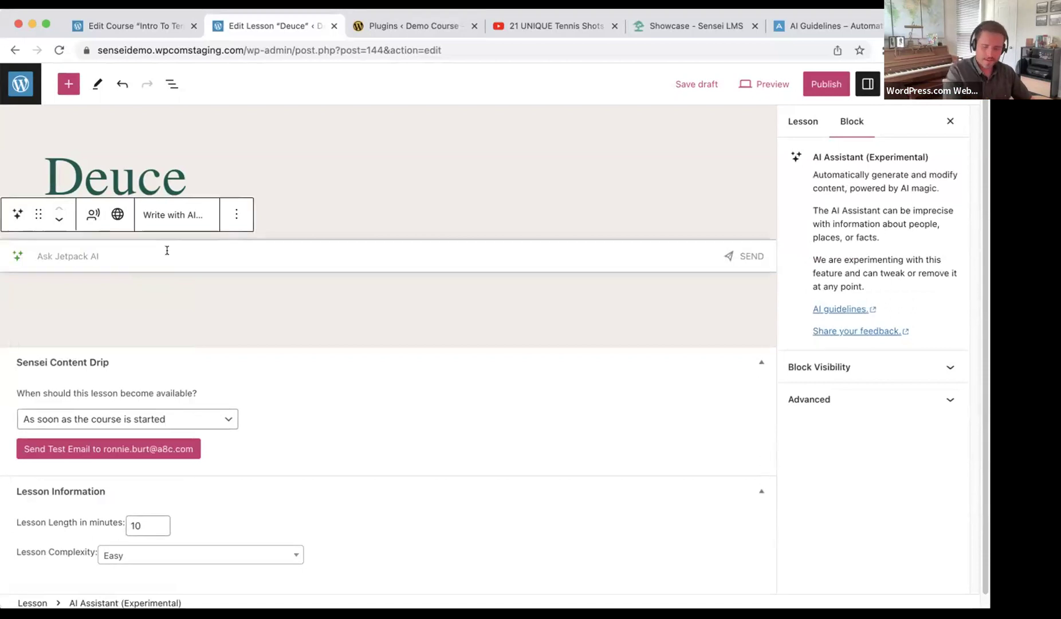
Ask the AI Assistant block "How does deuce work in the game of tennis?" to generate the lesson text.
text(Ho)
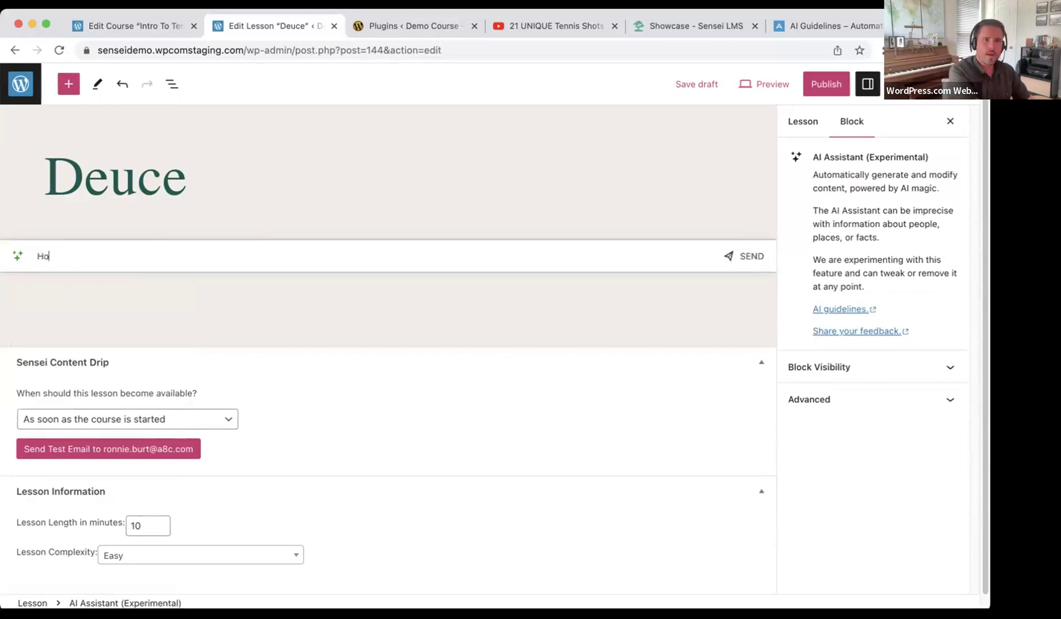
text(w does deuce work in theg ame)
key(BackSpace)
key(BackSpace)
key(BackSpace)
key(BackSpace)
key(BackSpace)
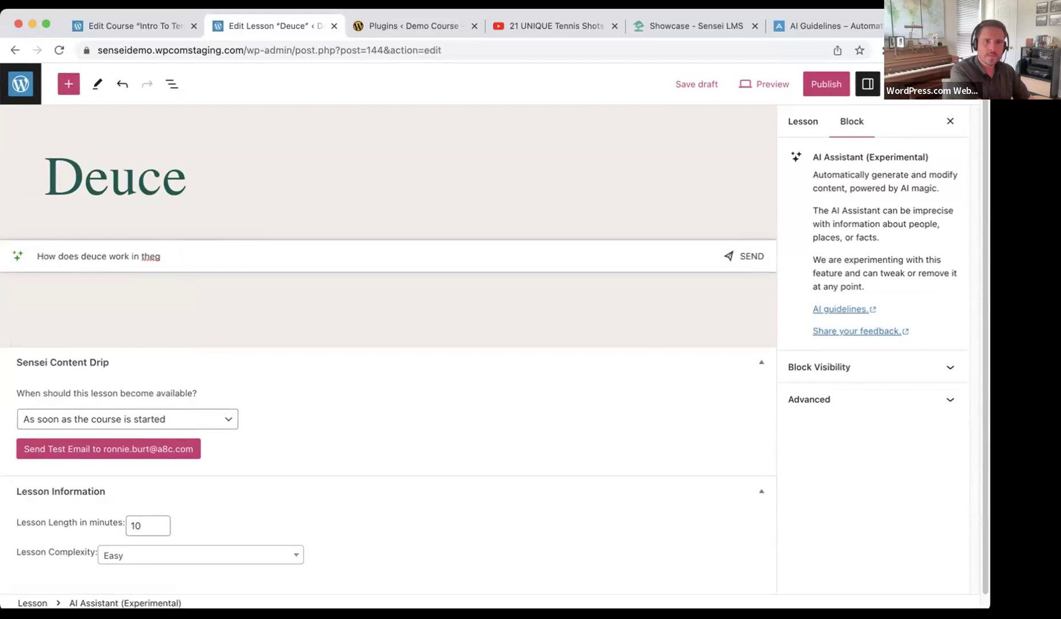
text(game of tennis?)
key(Return)
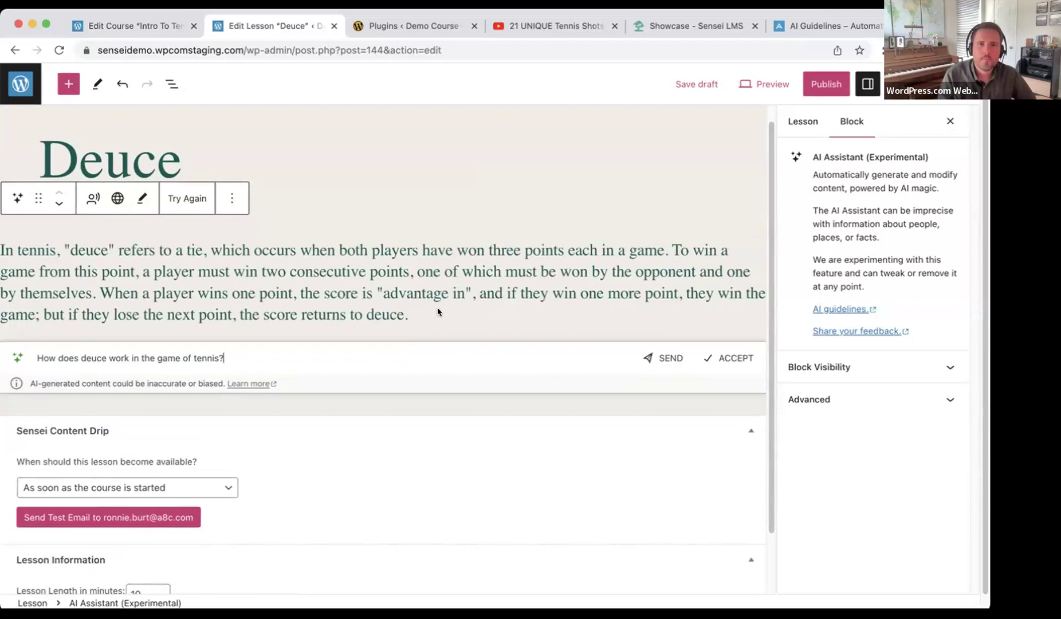
Copy the AI-generated deuce explanation and accept it as a paragraph in the lesson.
drag(451, 310, 4, 247)
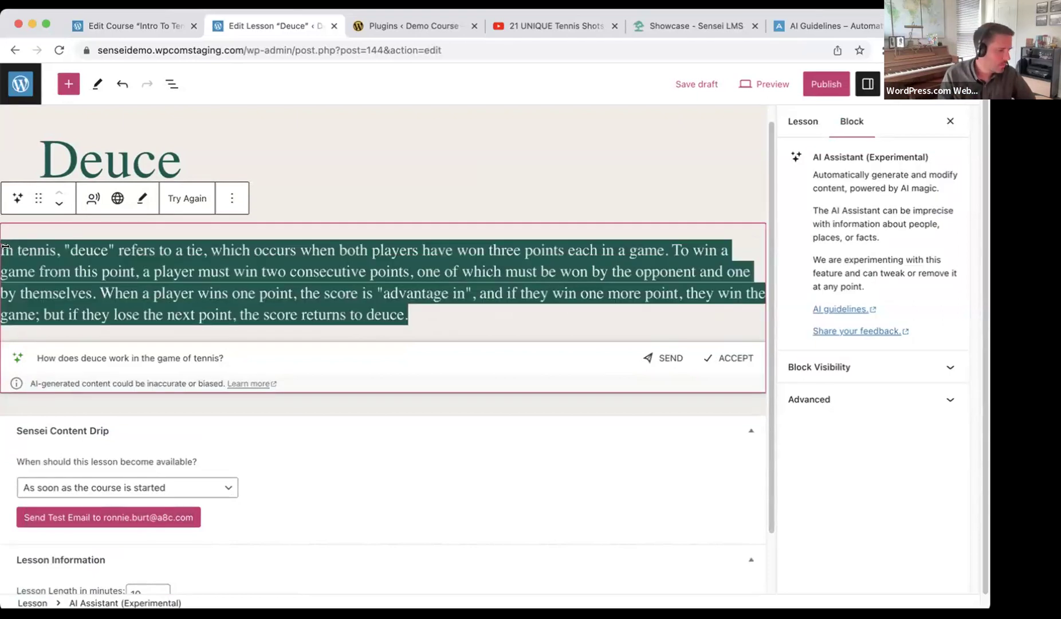
click(736, 358)
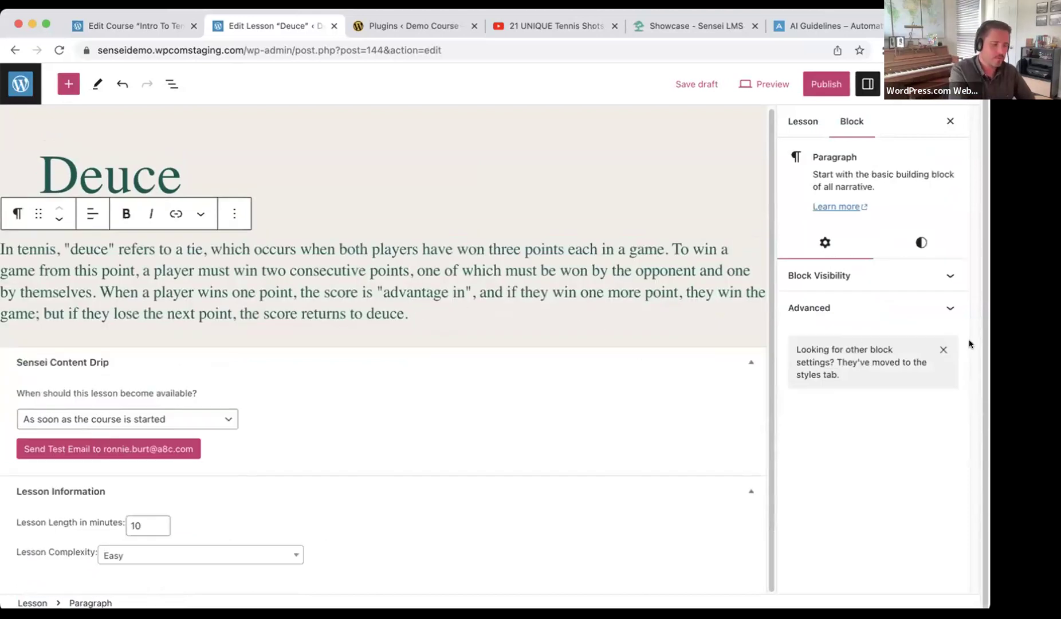
Insert a Tutor AI block below the paragraph, with the question title "Explain what happens when the score is 40 to 40?".
key(Return)
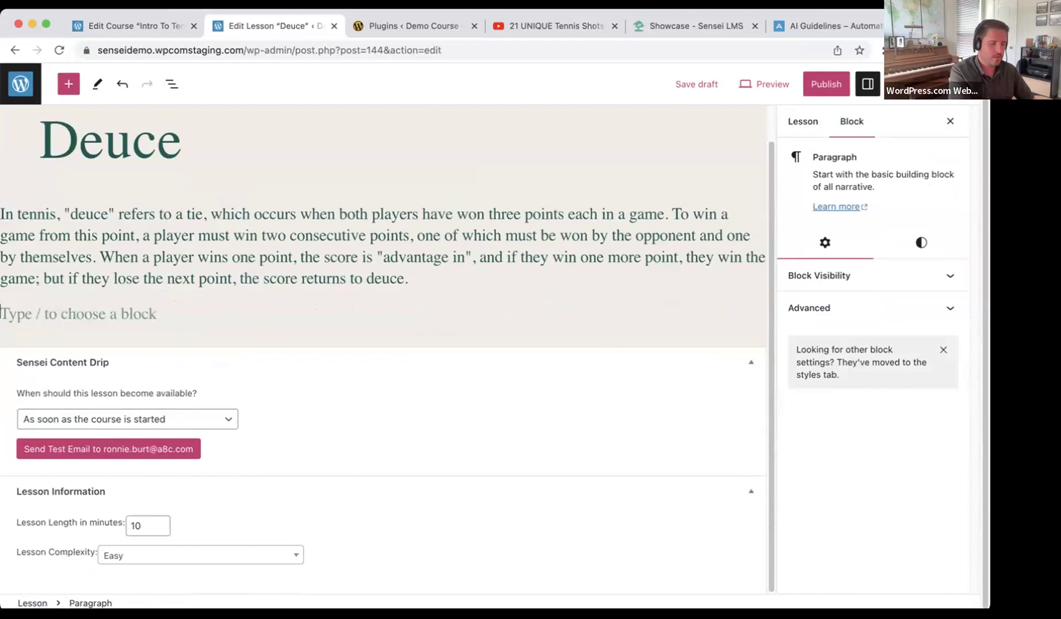
text(/)
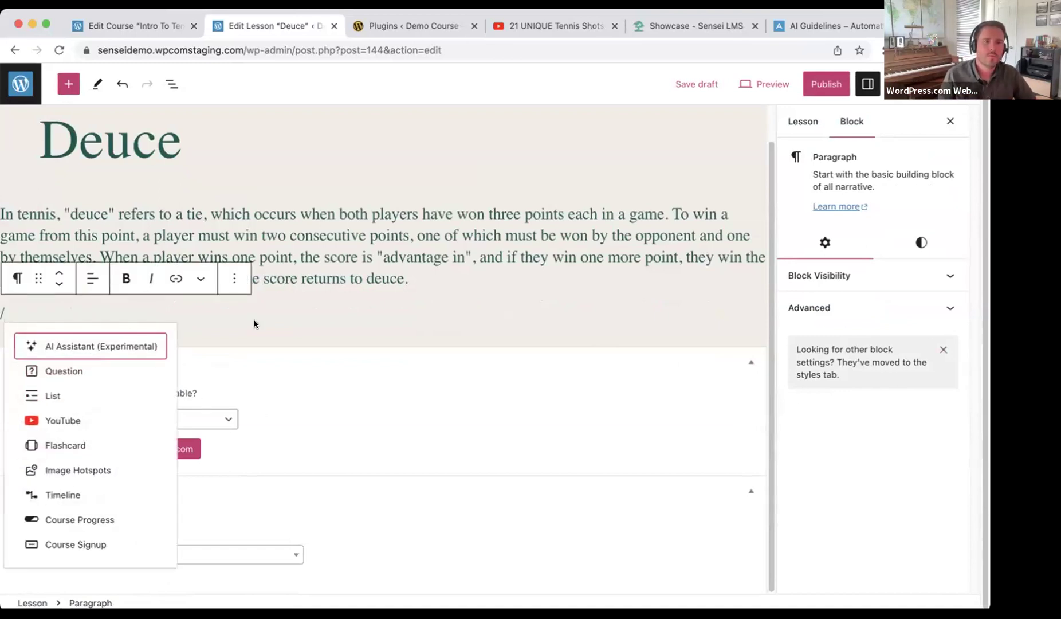
text(ai)
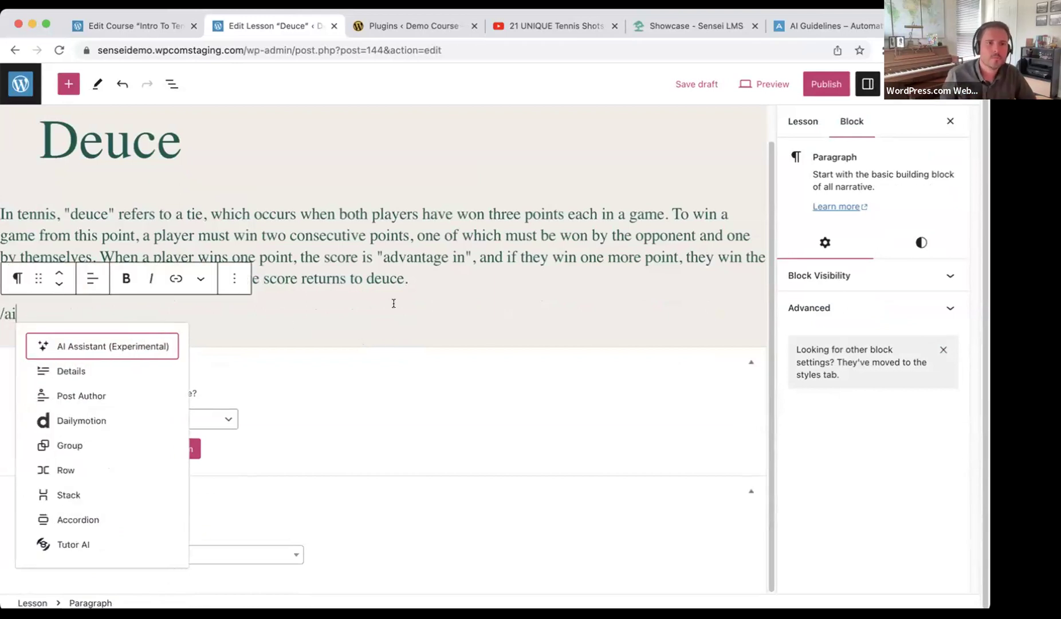
click(110, 551)
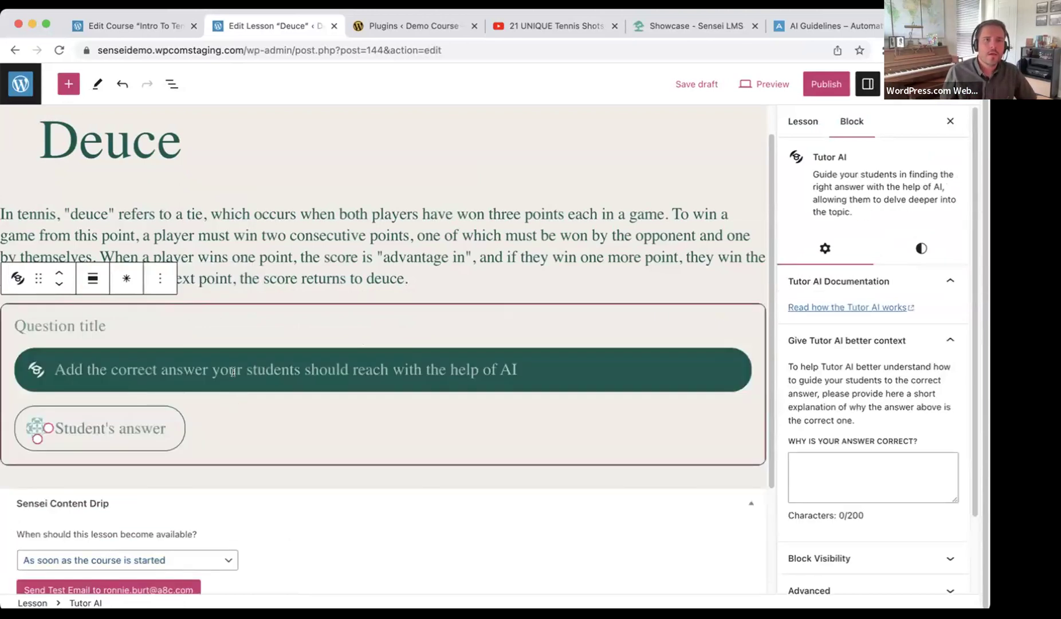
click(136, 324)
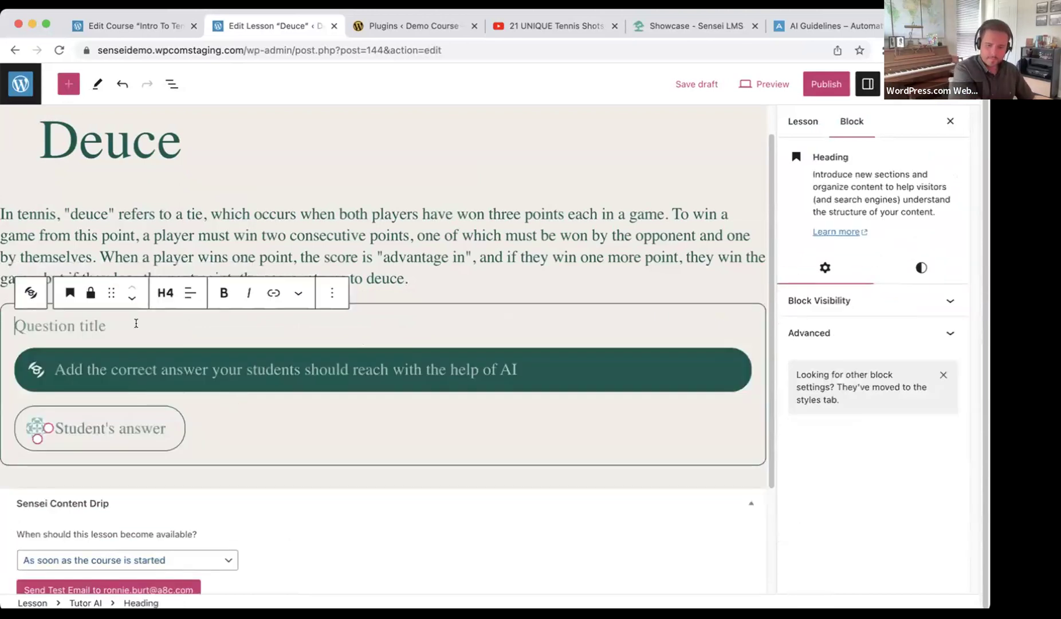
text(Explain what happens when the score is 40 to 40?)
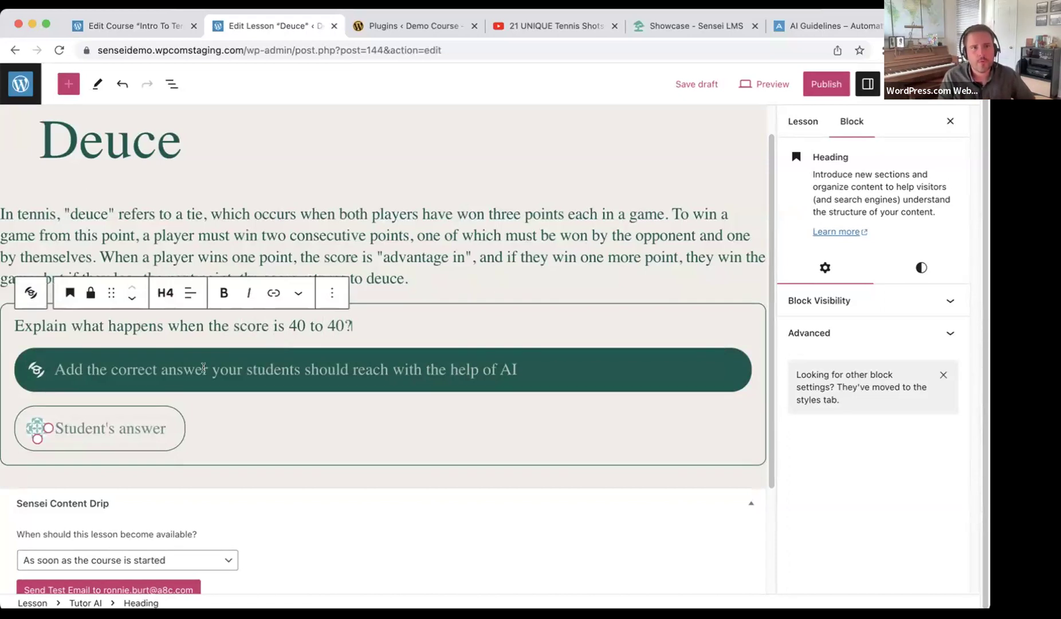
Paste the copied deuce explanation as the Tutor AI block's correct answer and review its text.
click(203, 368)
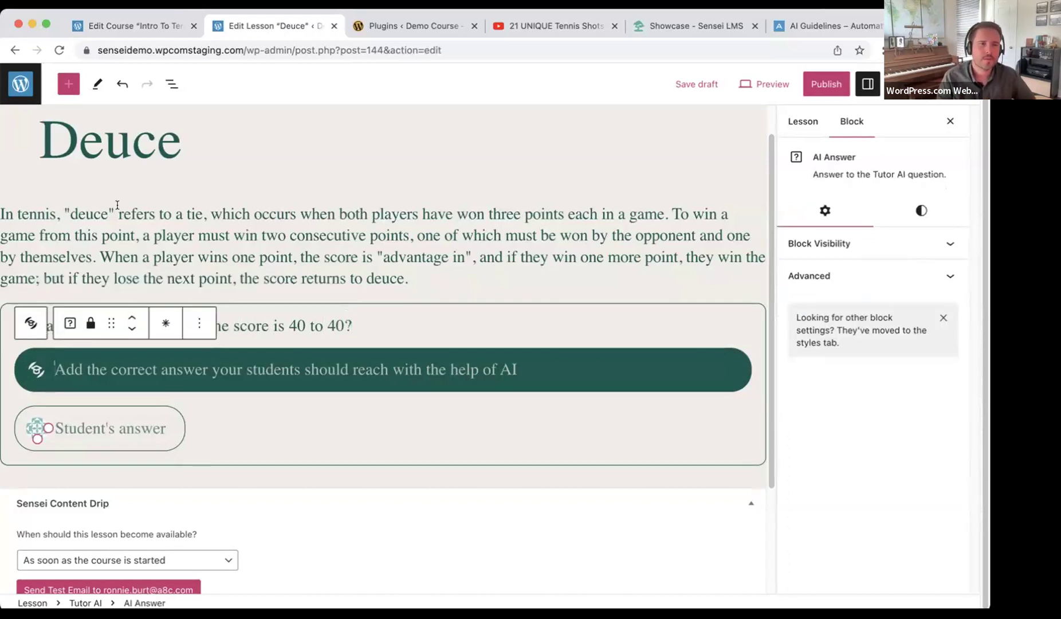
text(returns to deuce.)
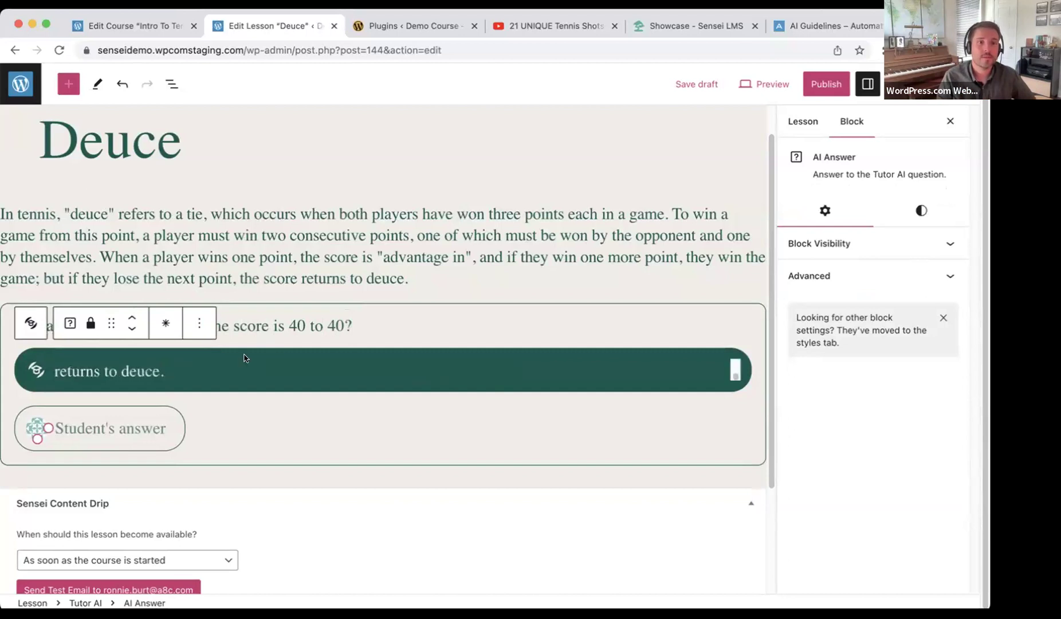
scroll(243, 359, up, 3)
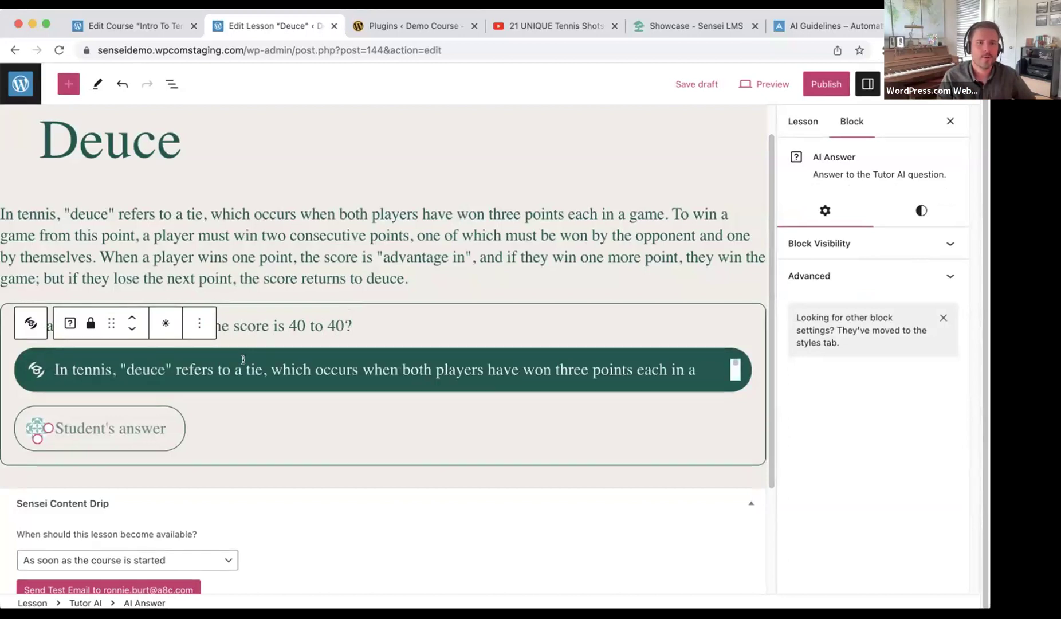
scroll(243, 360, down, 1)
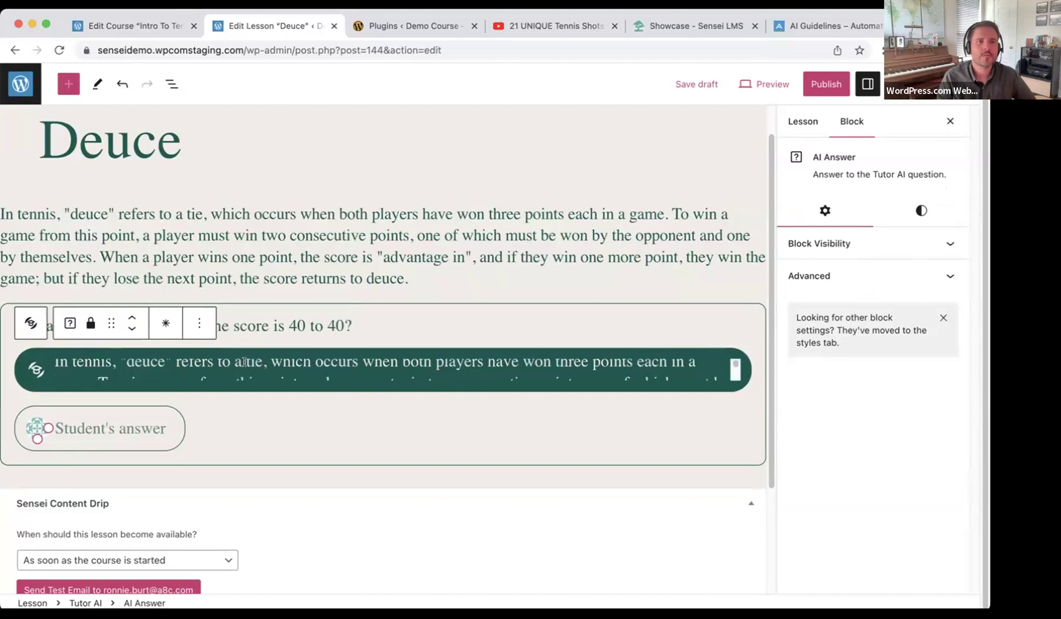
scroll(244, 362, up, 1)
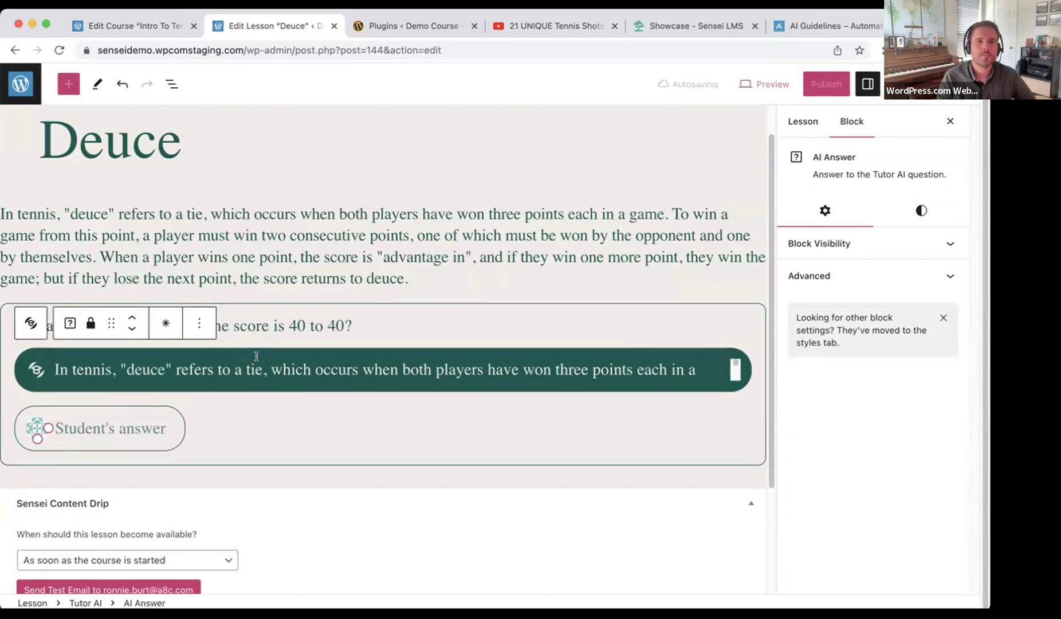
scroll(257, 357, down, 1)
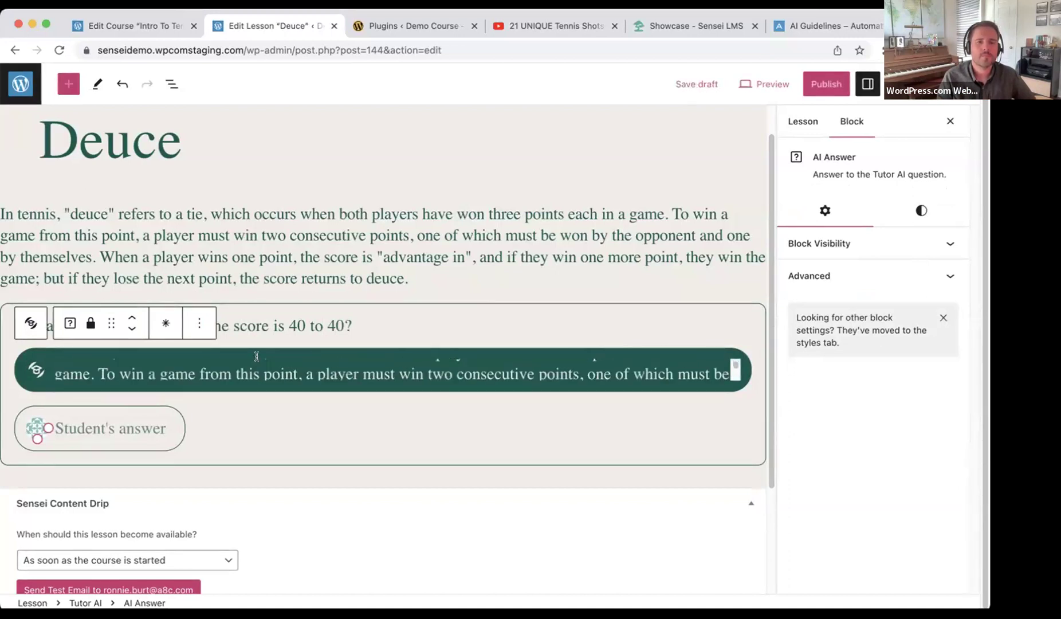
scroll(513, 369, up, 1)
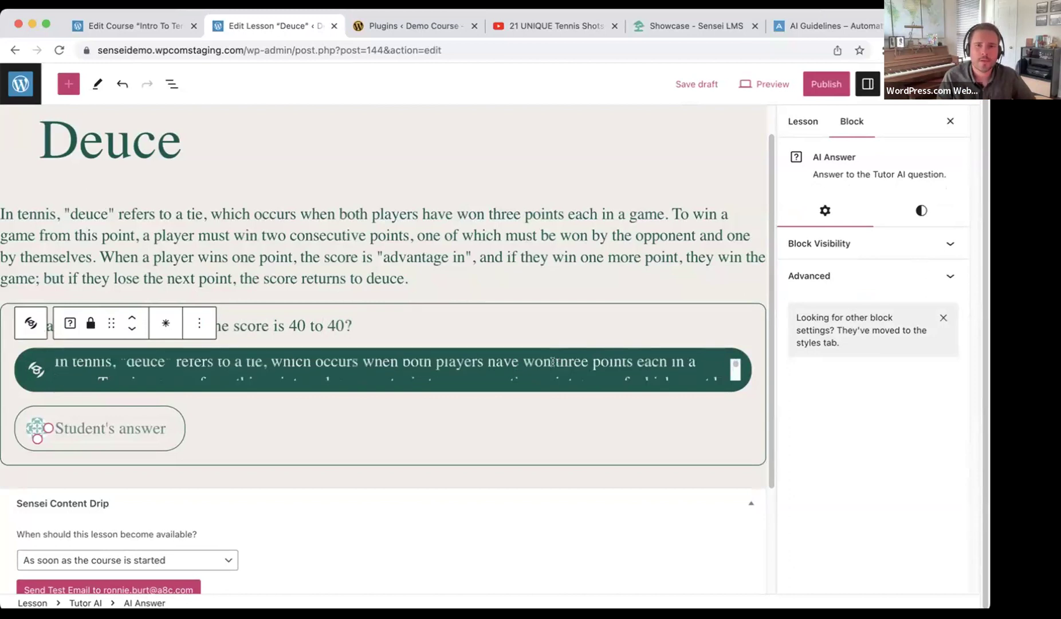
scroll(502, 367, up, 1)
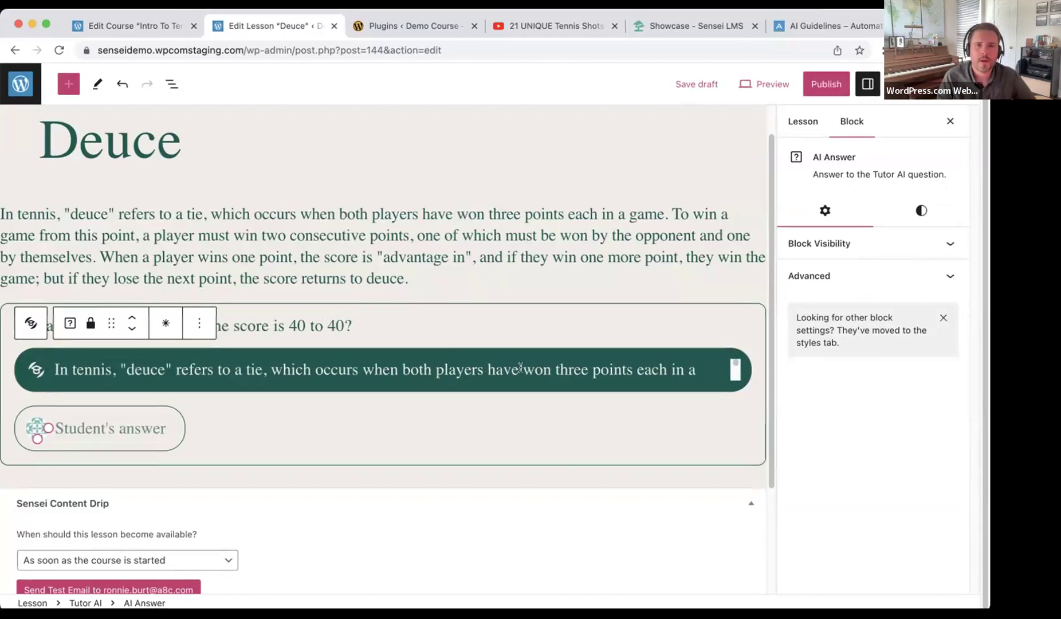
Extend the correct answer's first sentence, after "three points each in a game", with ", and the score is 40 to 40".
scroll(556, 367, down, 1)
scroll(239, 367, down, 2)
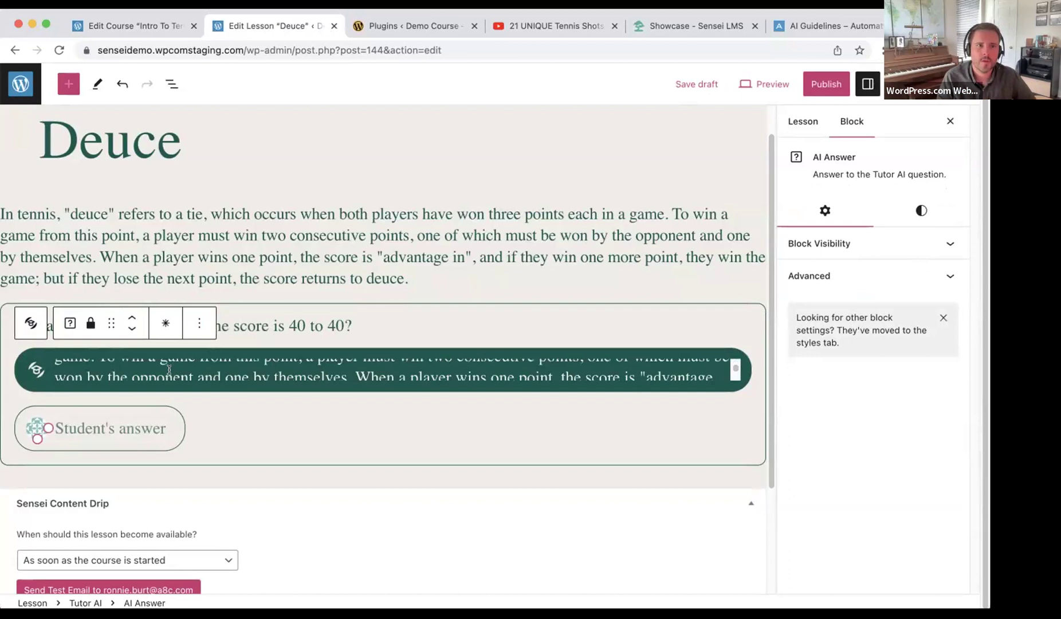
scroll(239, 367, up, 1)
text(, and the score is)
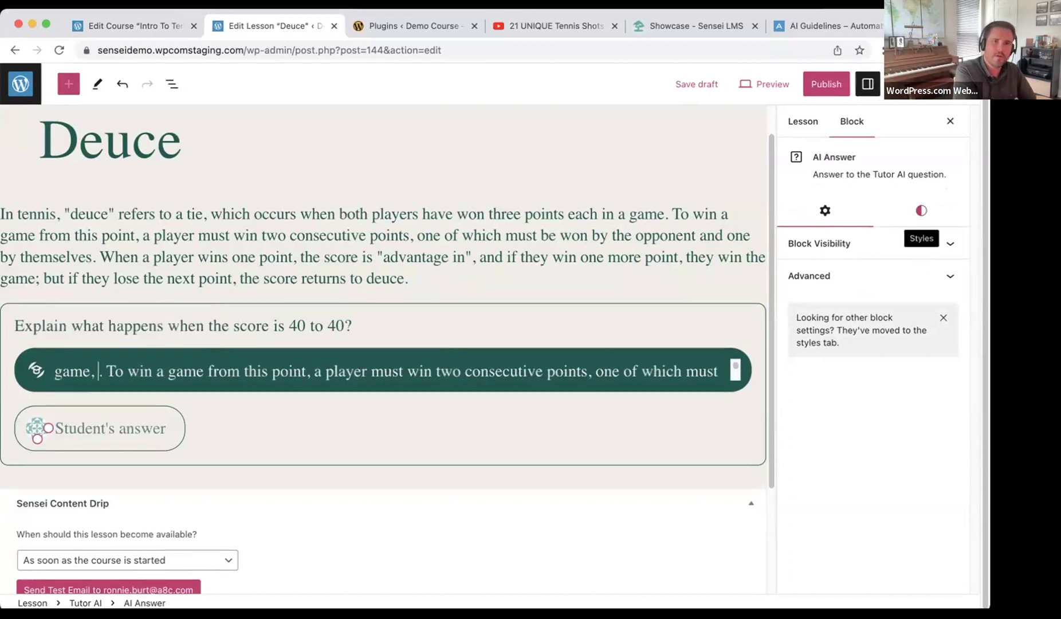
text( 40 to 40)
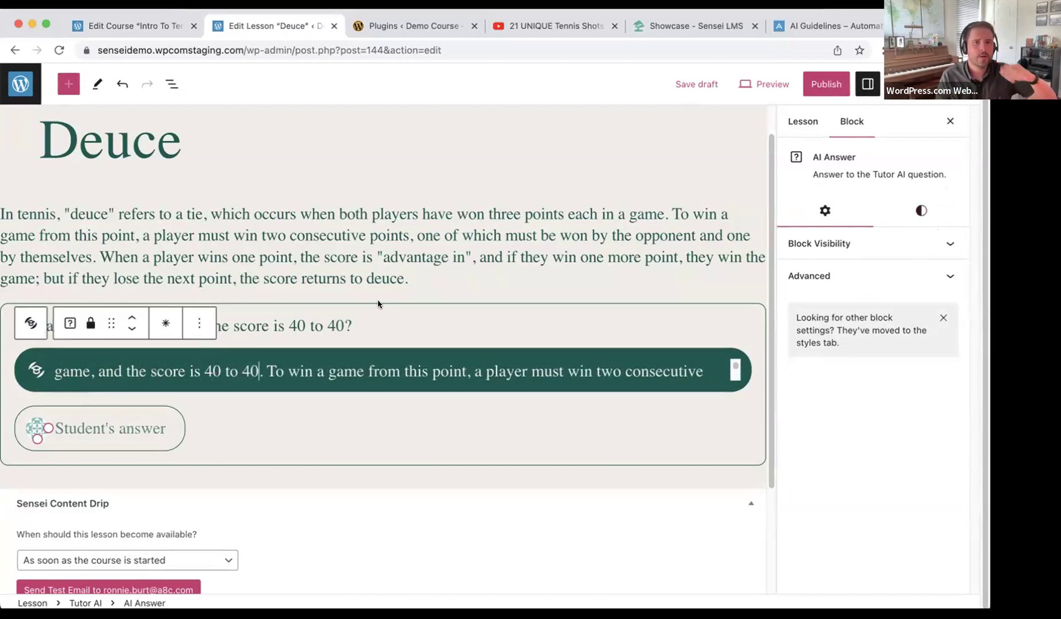
Delete the explanation text from the paragraph above the Tutor AI block.
click(396, 279)
drag(422, 290, 113, 228)
key(BackSpace)
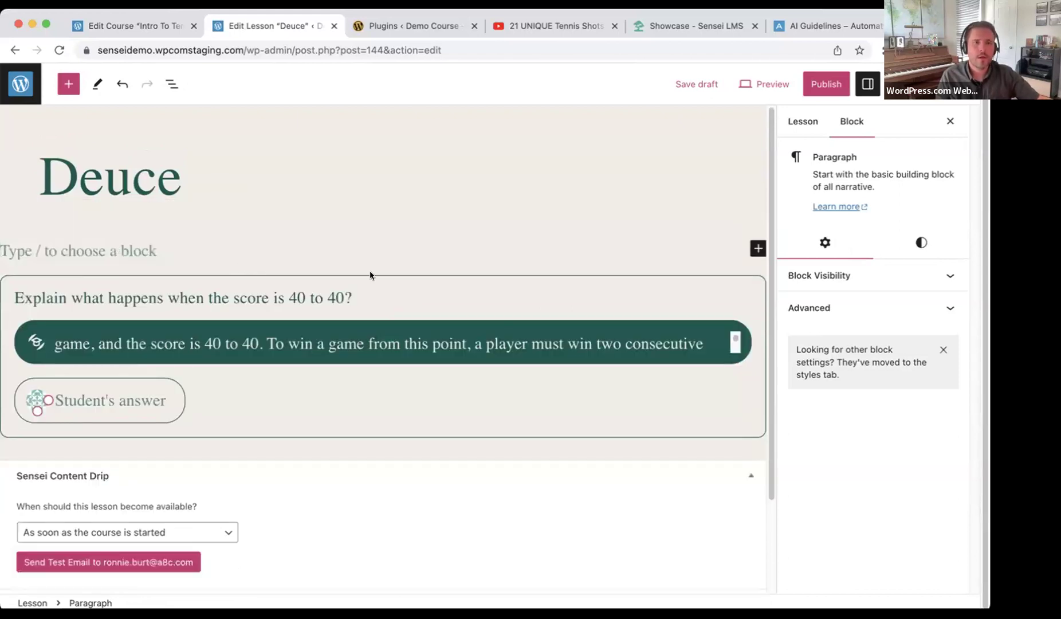
Publish the Deuce lesson and view it on the live site.
click(816, 86)
click(808, 93)
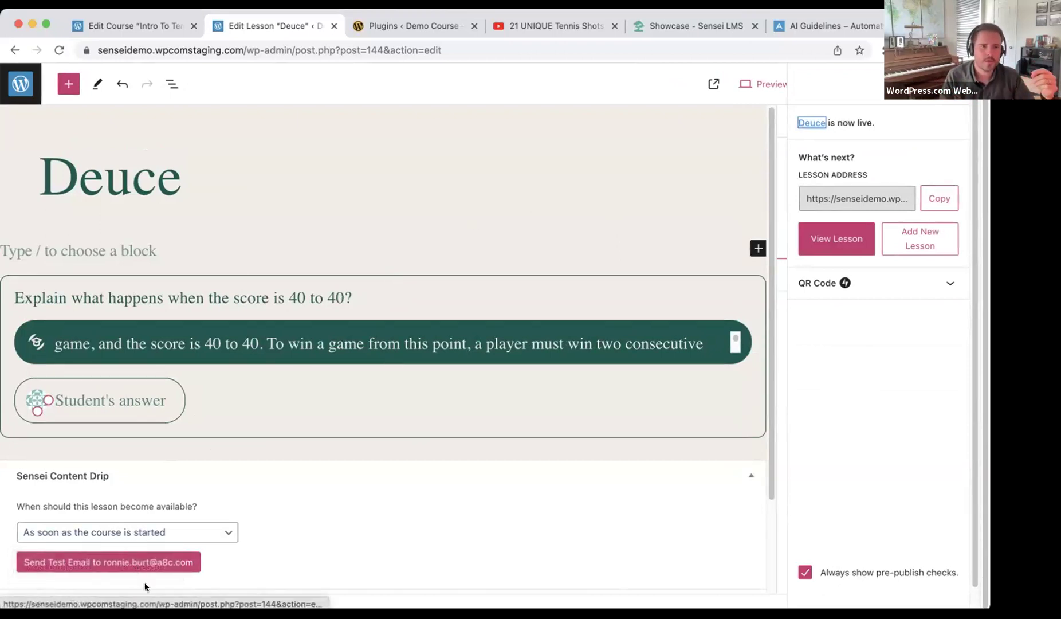
click(837, 238)
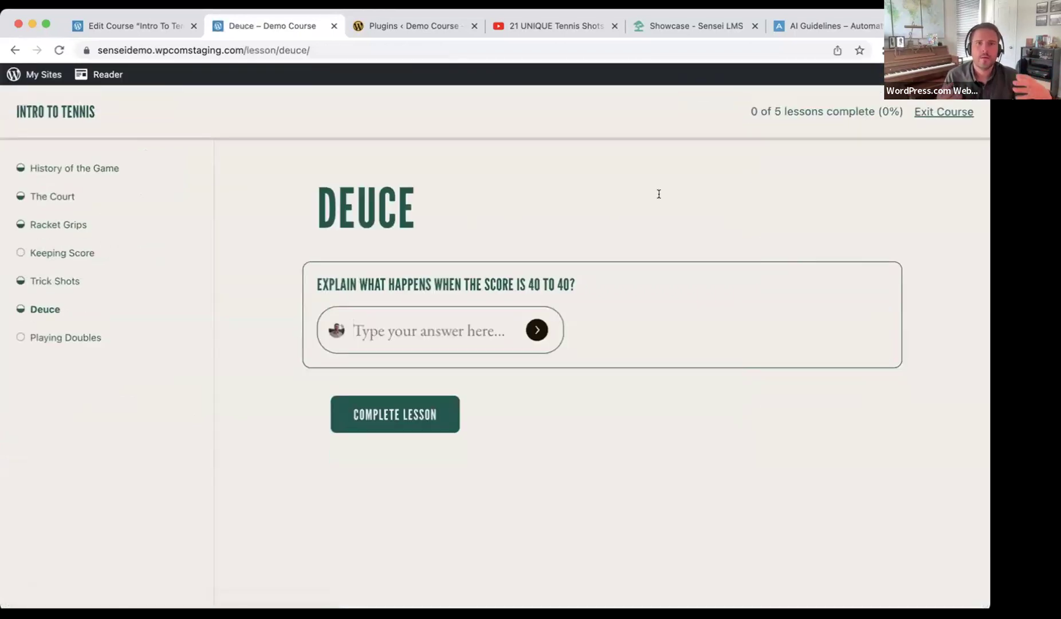
Submit "deuce" as the student's answer to the Tutor AI question.
click(500, 329)
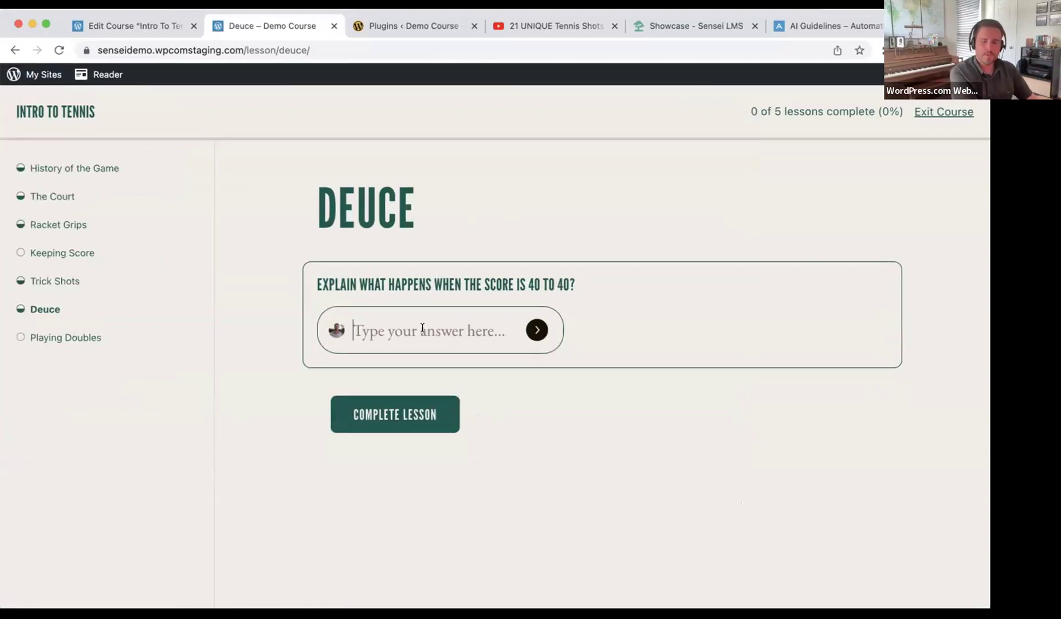
text(d)
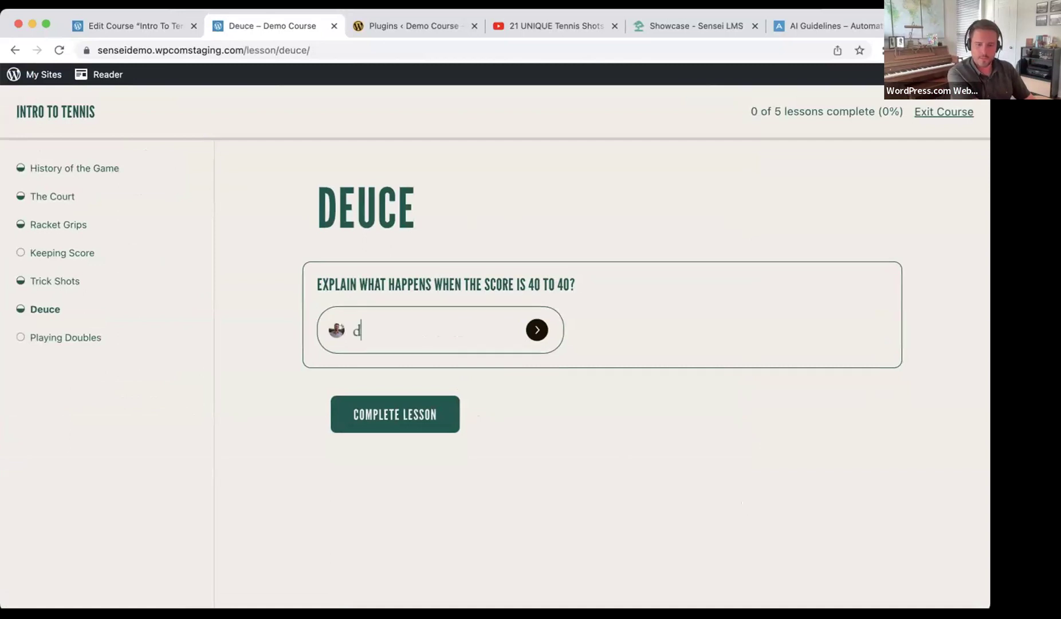
text(euce)
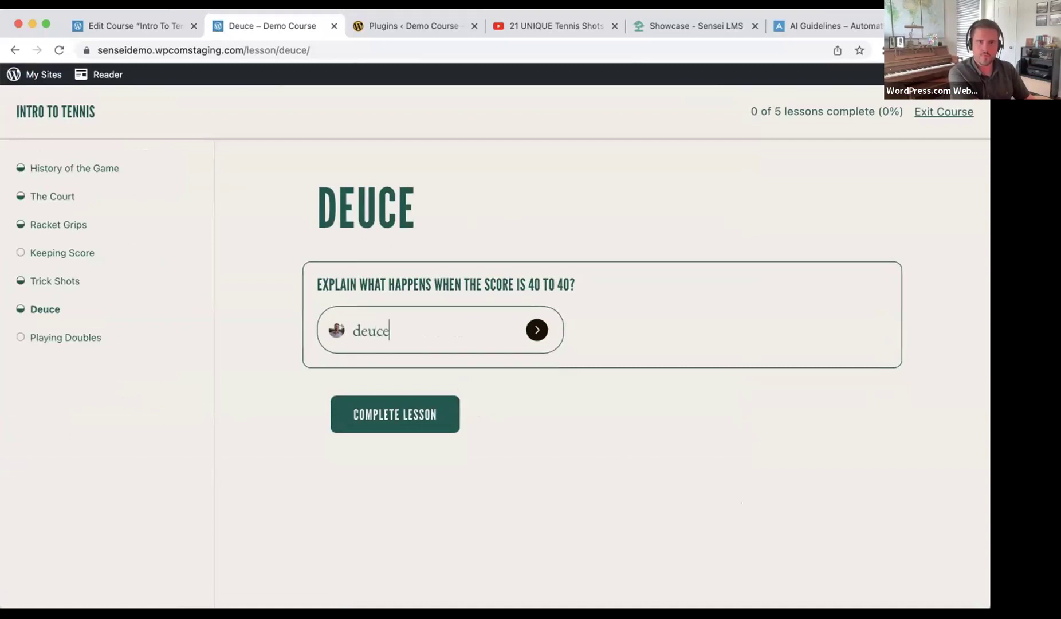
key(Return)
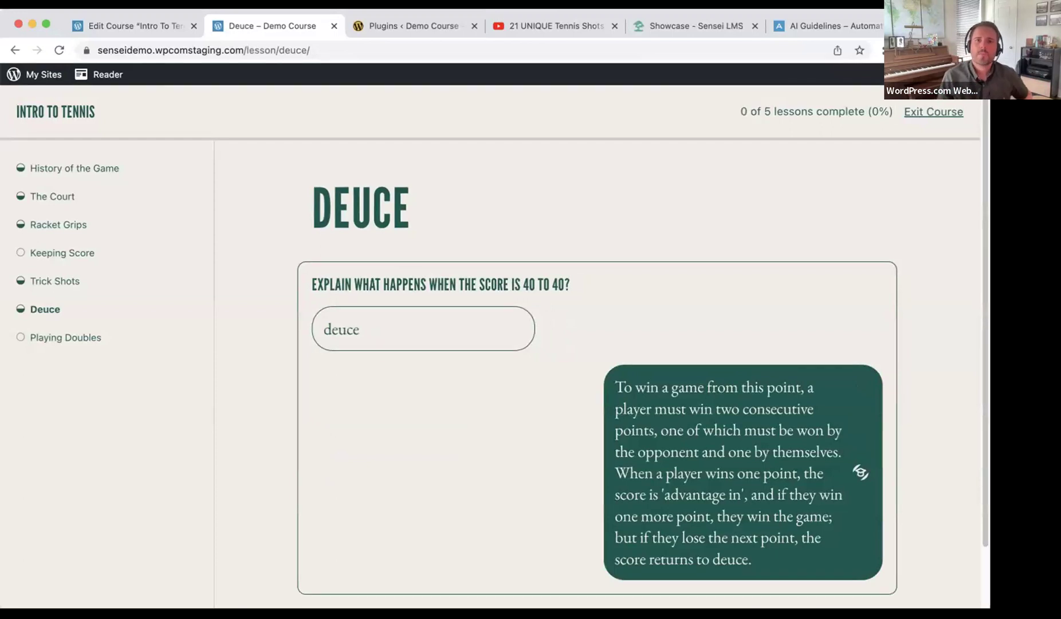
Examine the Tutor AI's response to the submitted answer on the live Deuce lesson page.
scroll(473, 344, down, 1)
scroll(473, 346, down, 2)
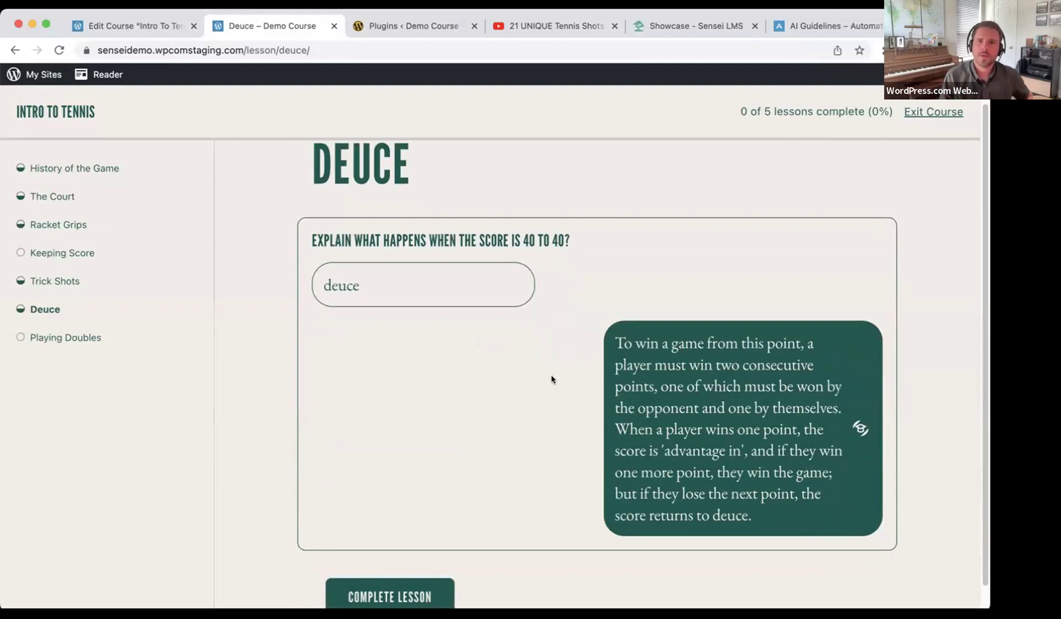
scroll(550, 378, down, 1)
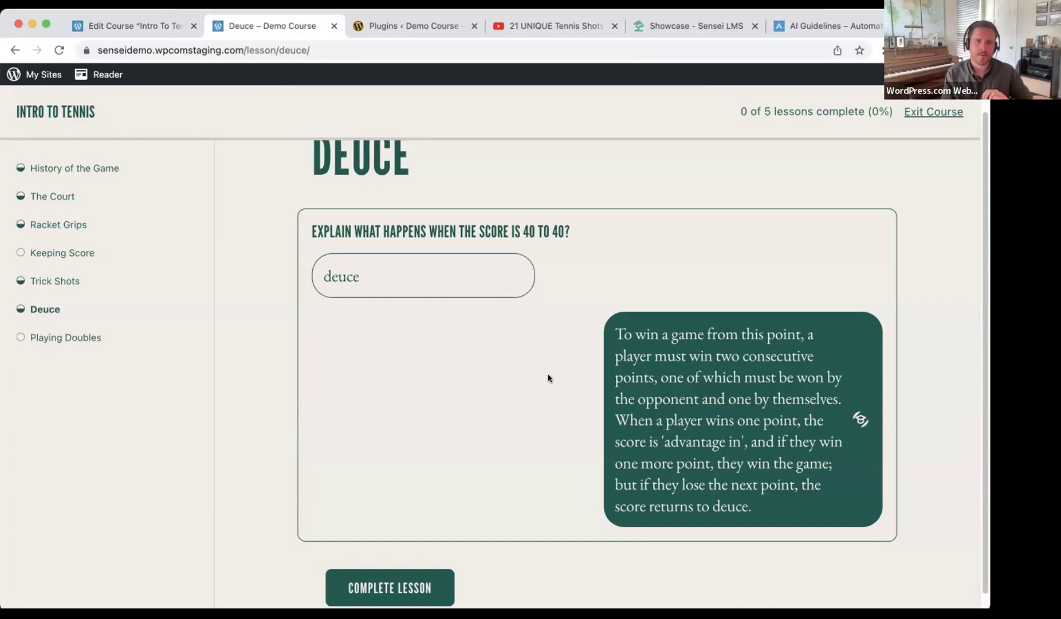
scroll(548, 376, down, 1)
scroll(538, 375, up, 2)
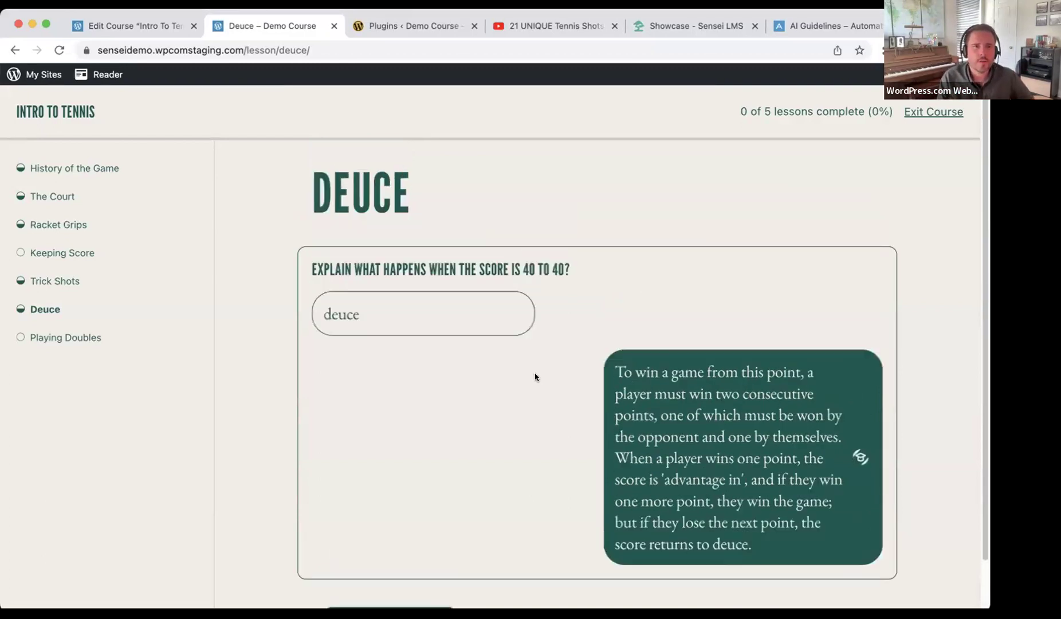
scroll(481, 355, down, 2)
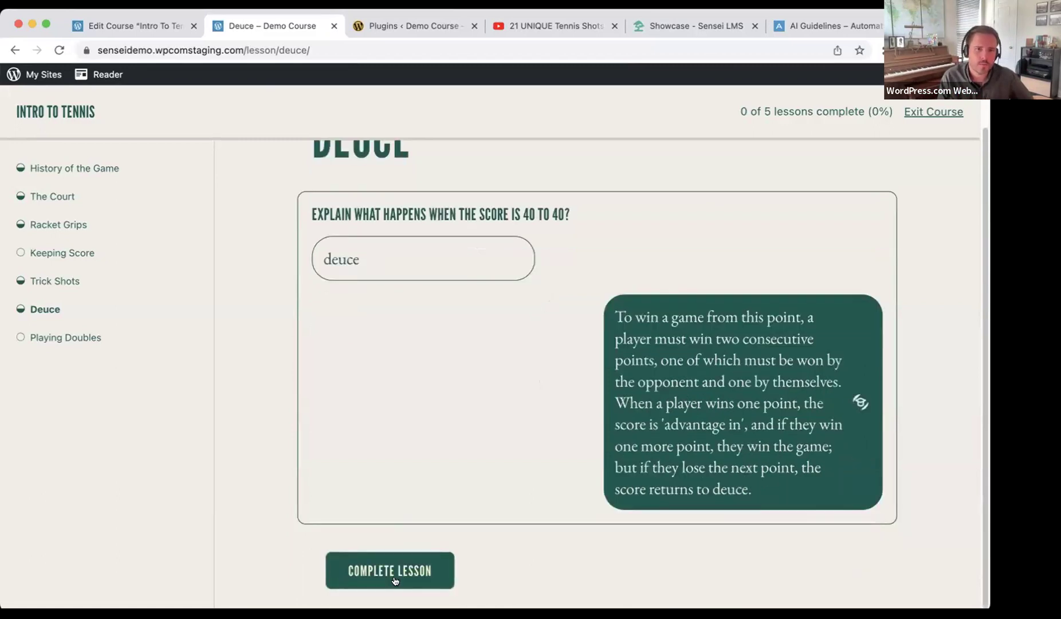
scroll(504, 343, up, 1)
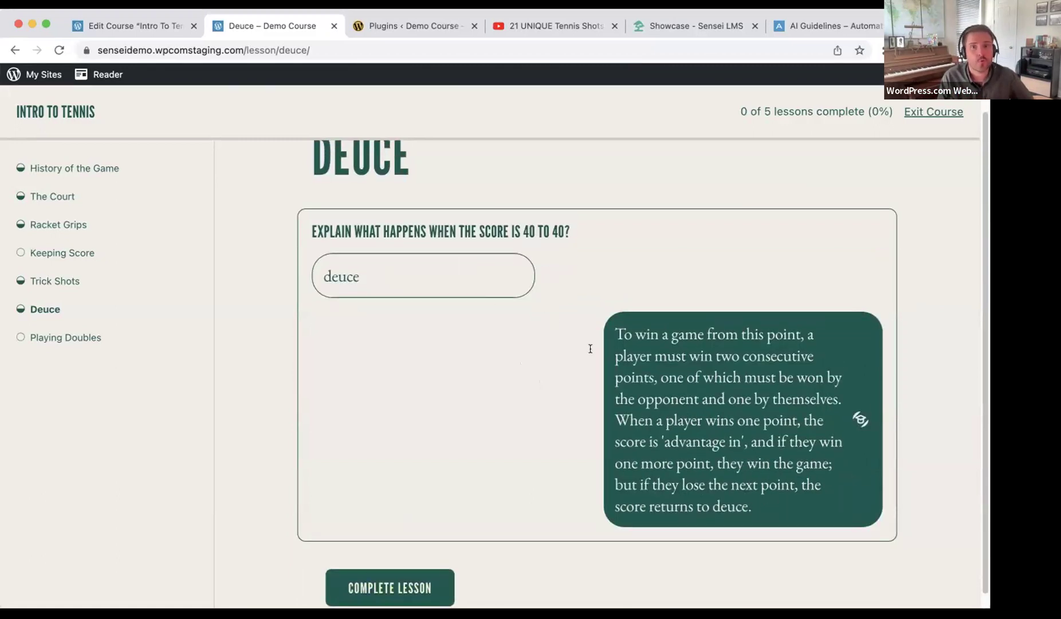
scroll(401, 258, up, 1)
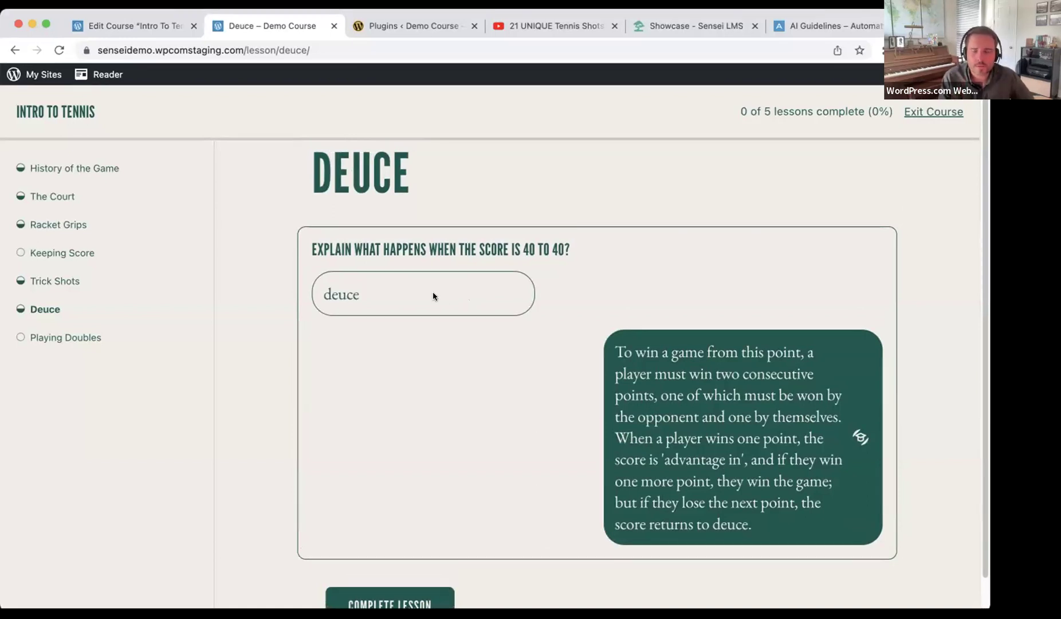
Return to the Deuce lesson editor and add a Quiz block below the Tutor AI question.
scroll(437, 276, down, 2)
scroll(437, 276, up, 3)
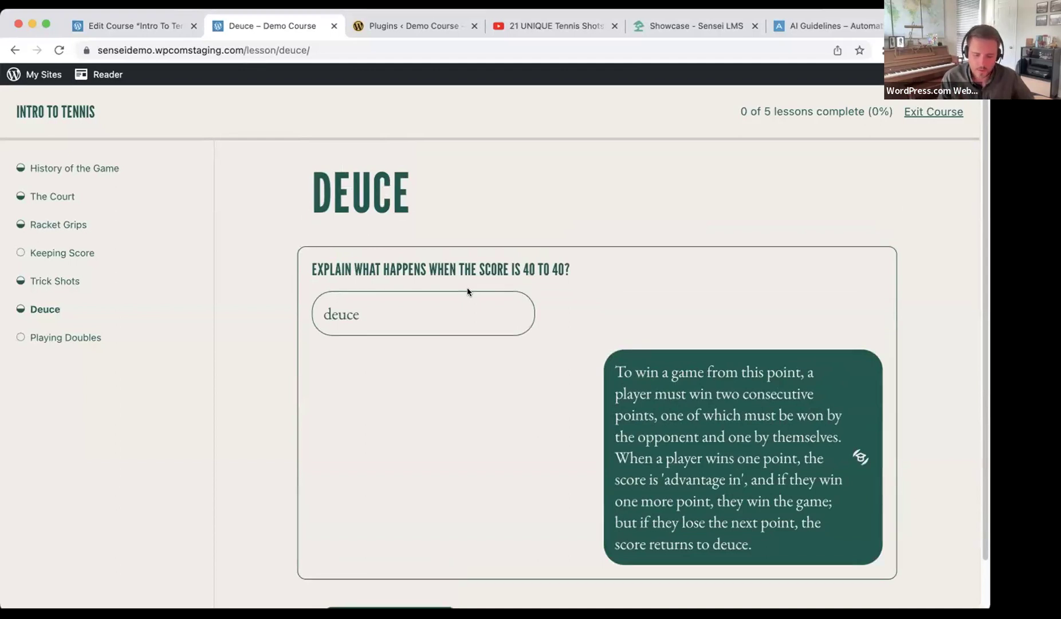
click(13, 50)
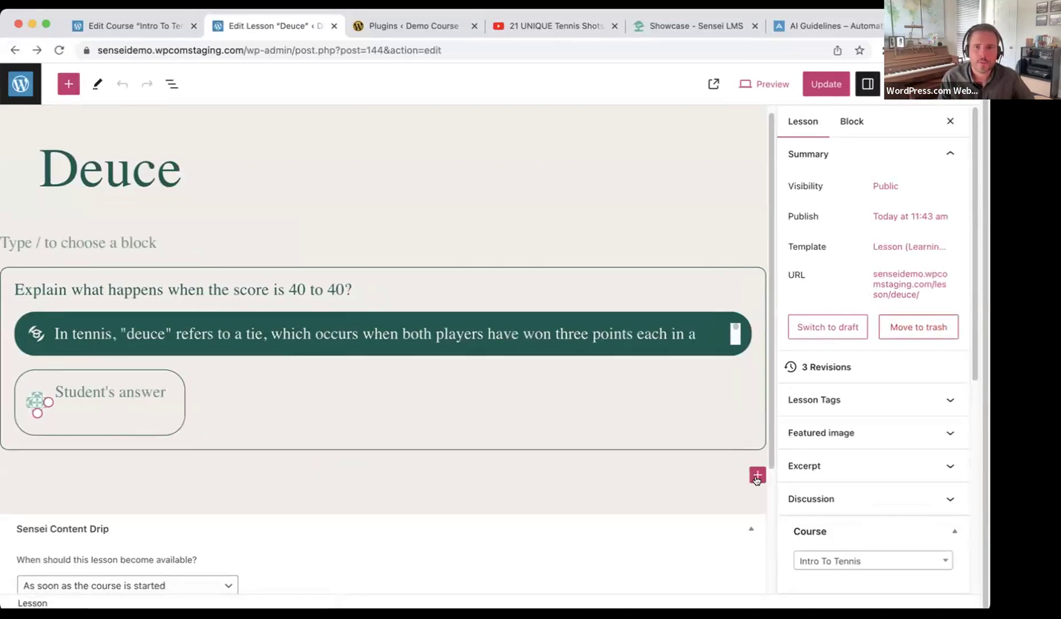
click(757, 474)
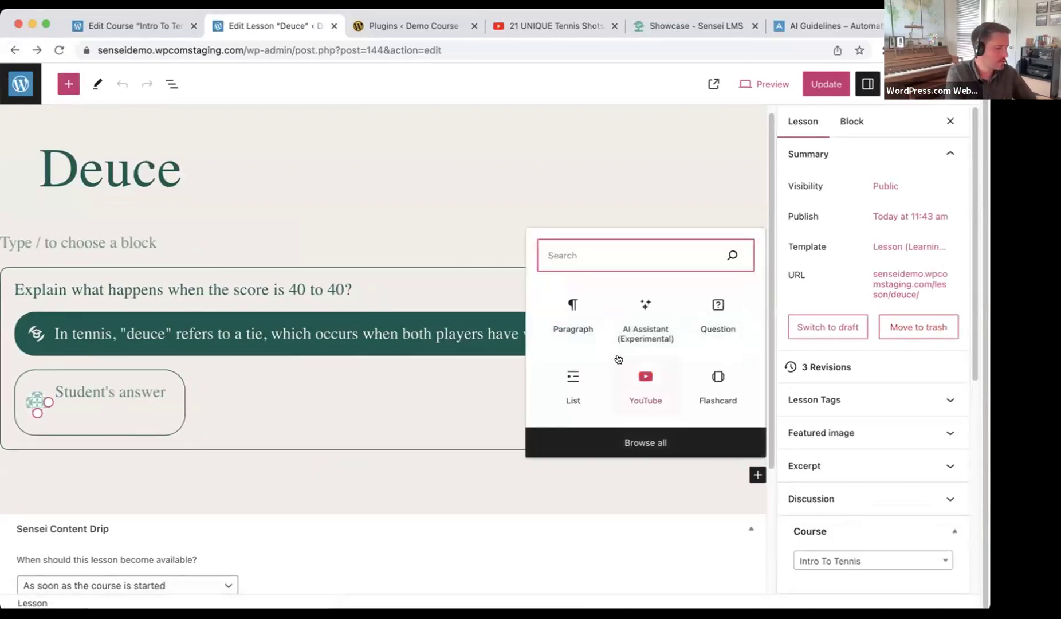
text(quiz)
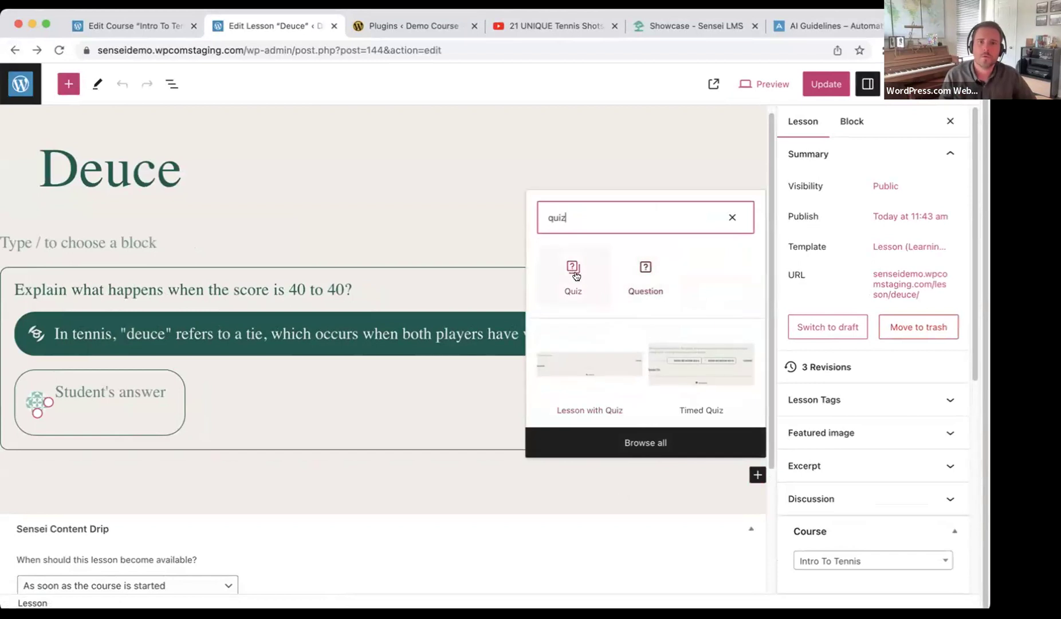
click(572, 275)
scroll(550, 366, down, 2)
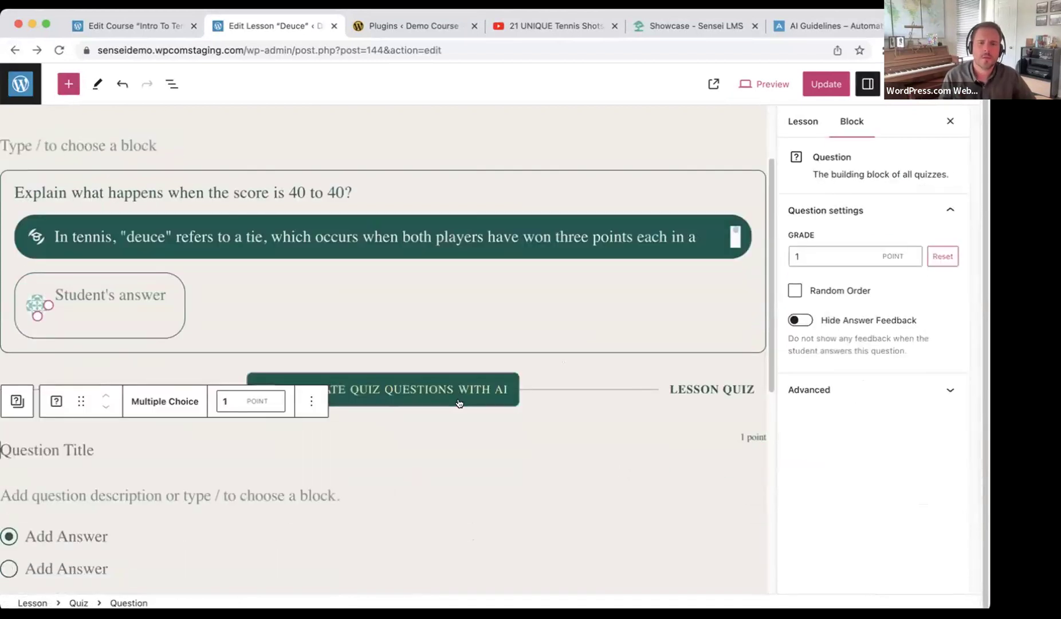
Examine the Tutor AI block's settings, especially the context field for explaining why the answer is correct.
click(271, 324)
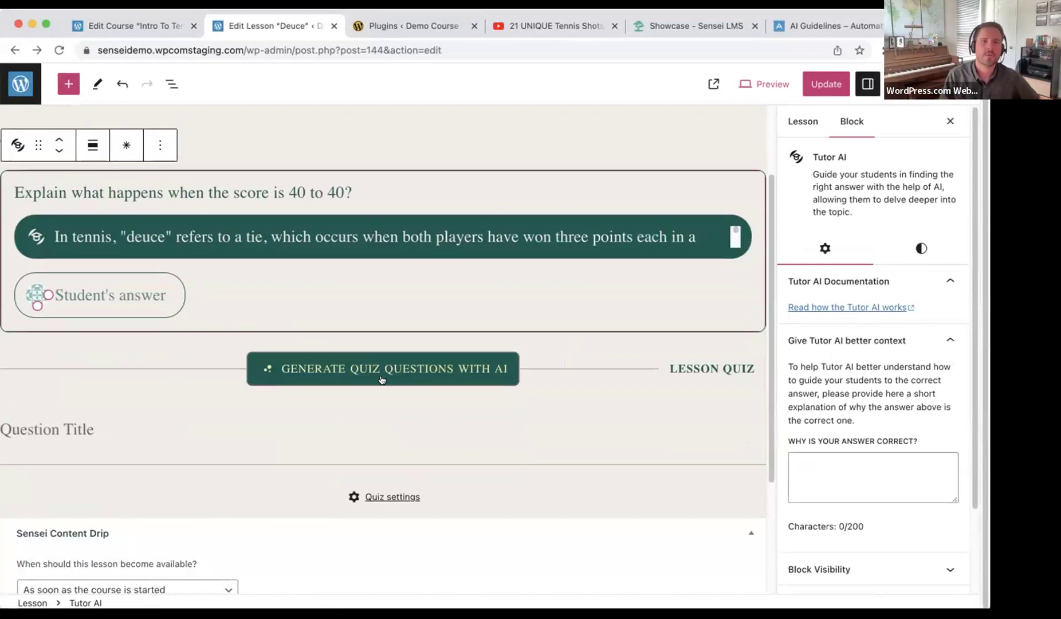
scroll(384, 393, up, 1)
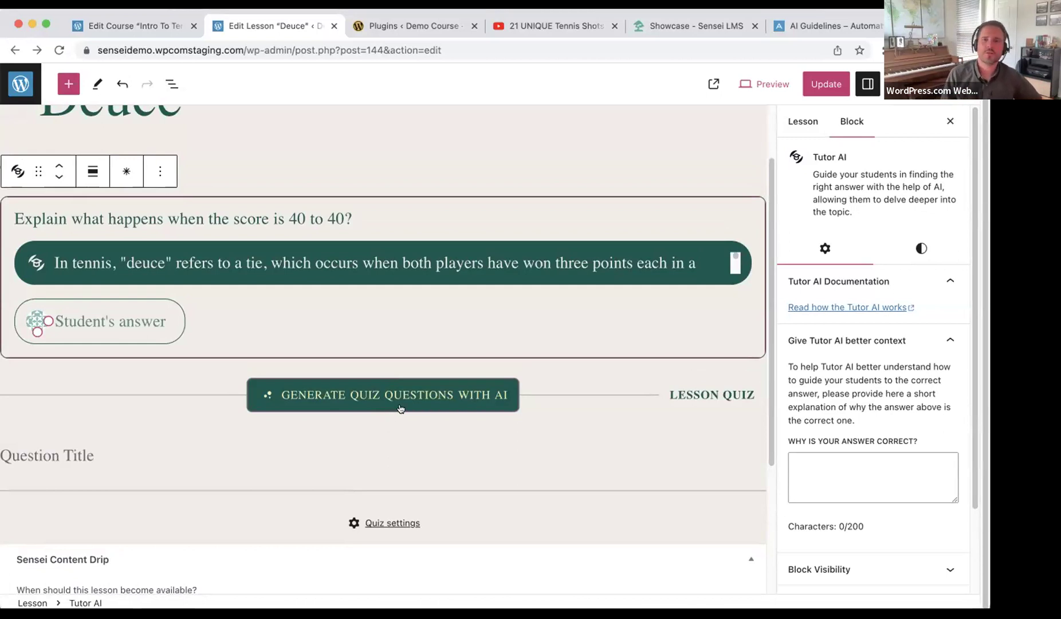
scroll(424, 416, up, 3)
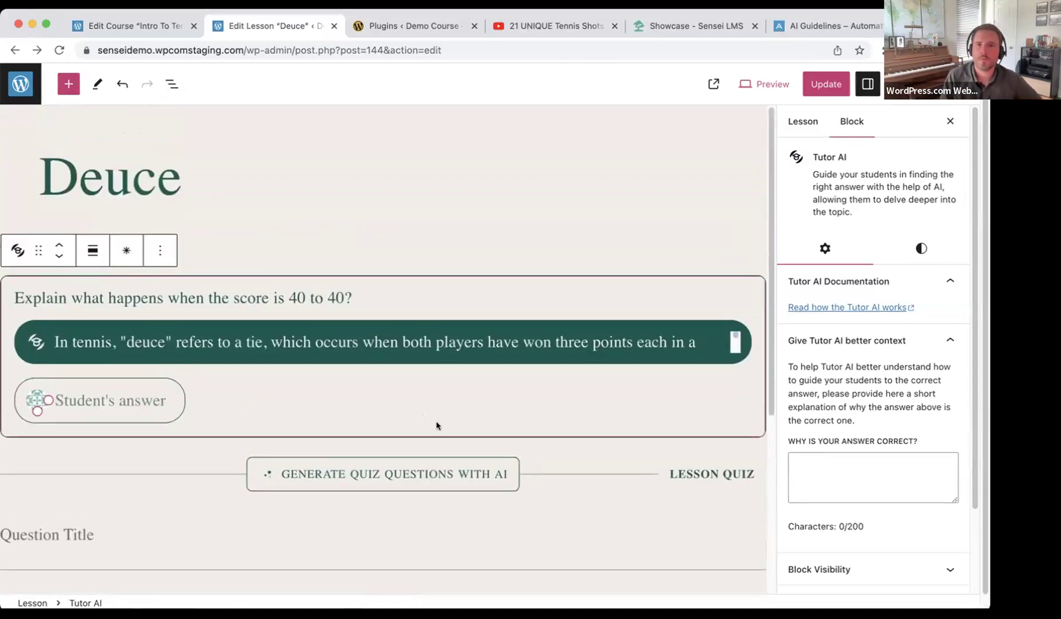
scroll(436, 421, down, 2)
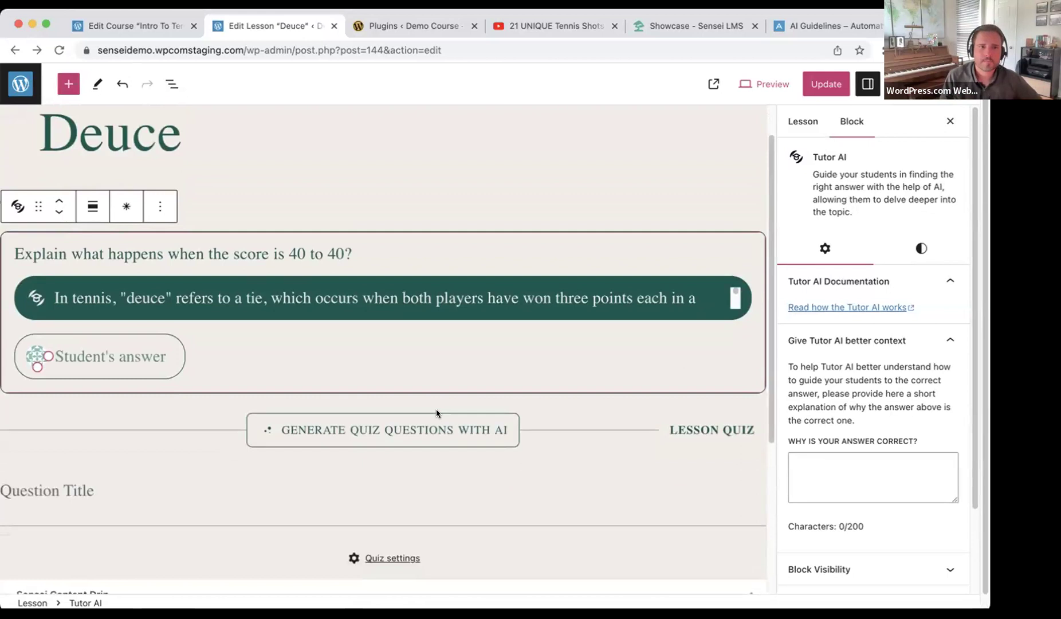
scroll(436, 412, up, 2)
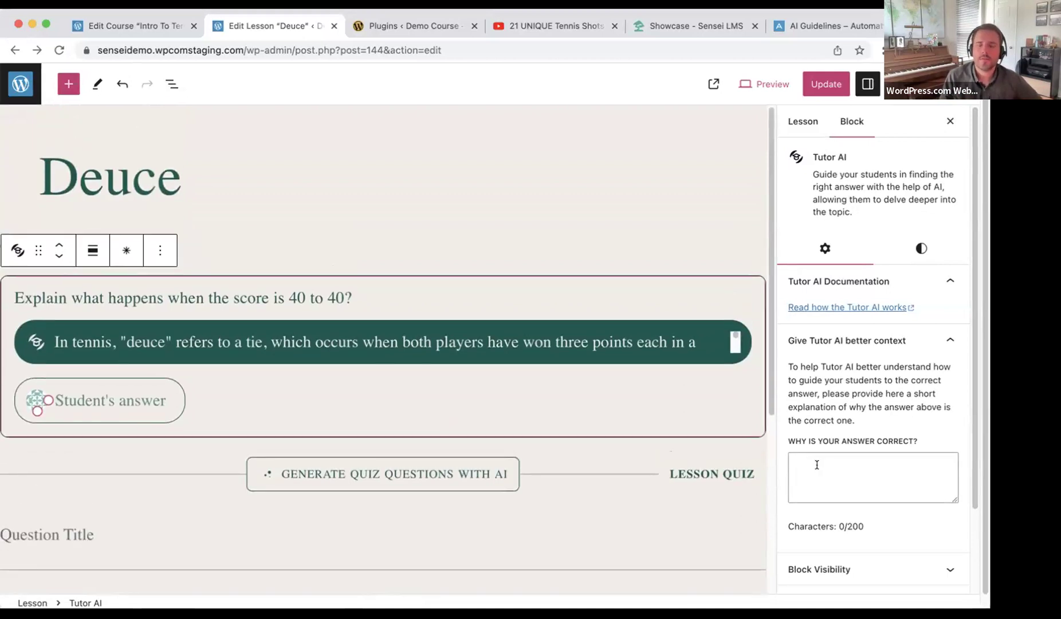
click(841, 472)
scroll(853, 390, down, 1)
scroll(853, 391, up, 1)
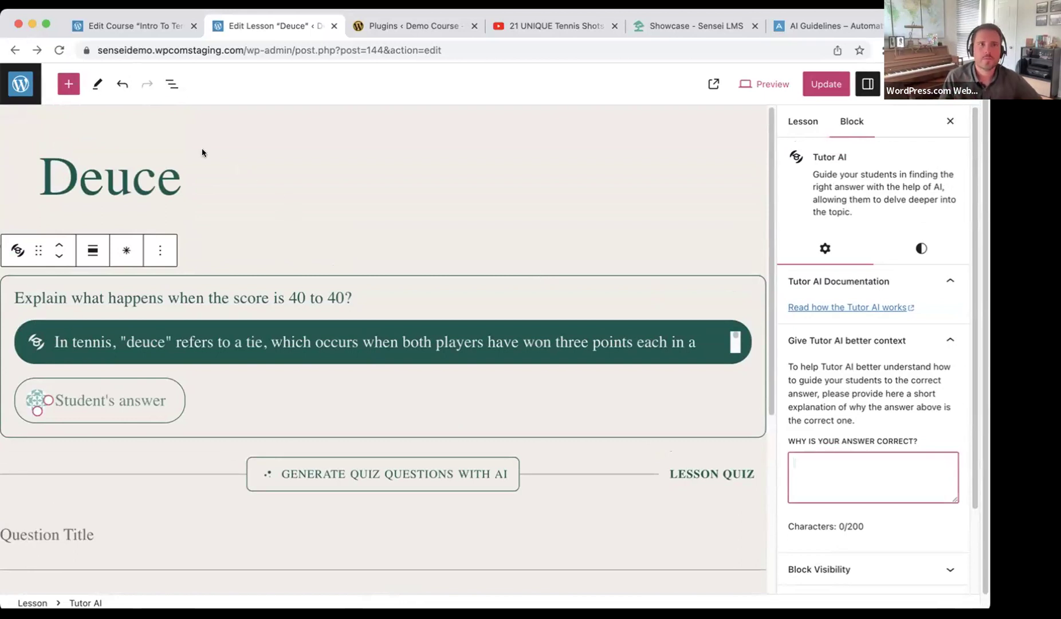
Leave the Deuce lesson without saving the changes and open the Intro To Tennis course for editing.
click(15, 50)
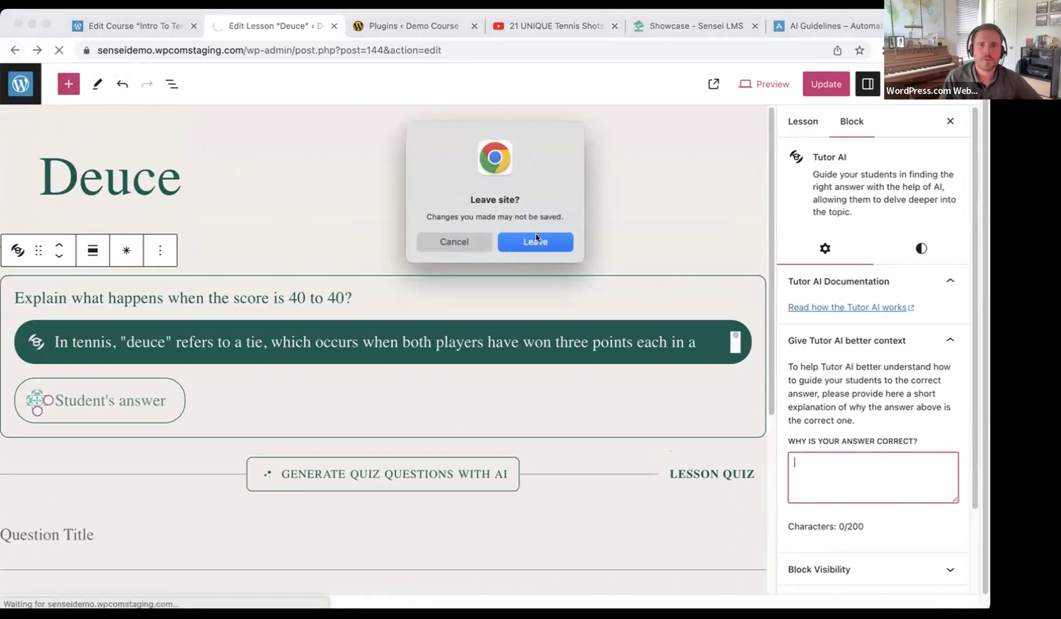
click(536, 239)
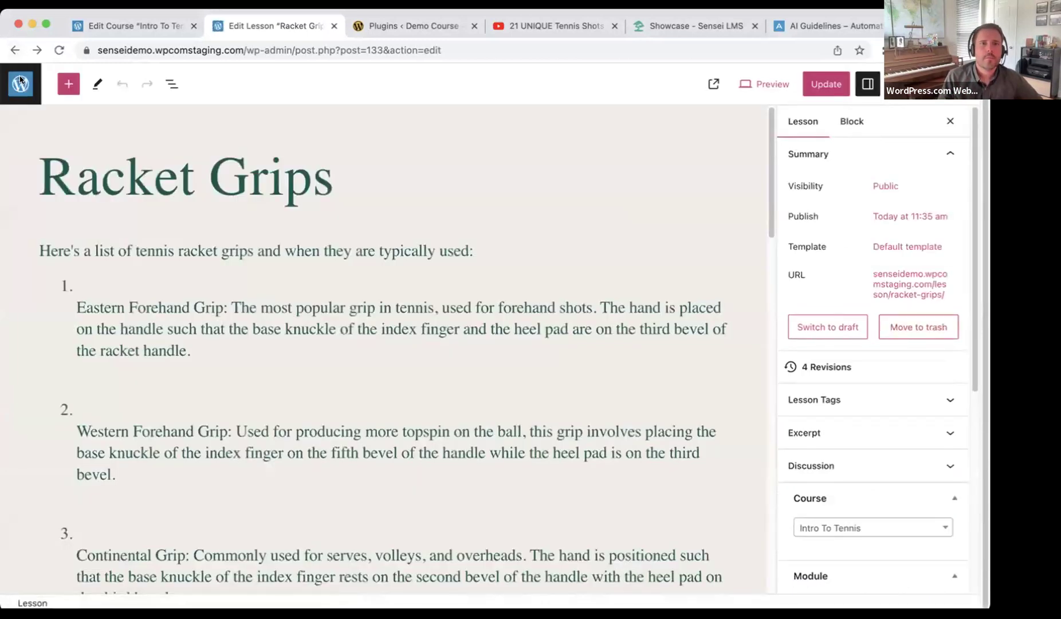
click(20, 80)
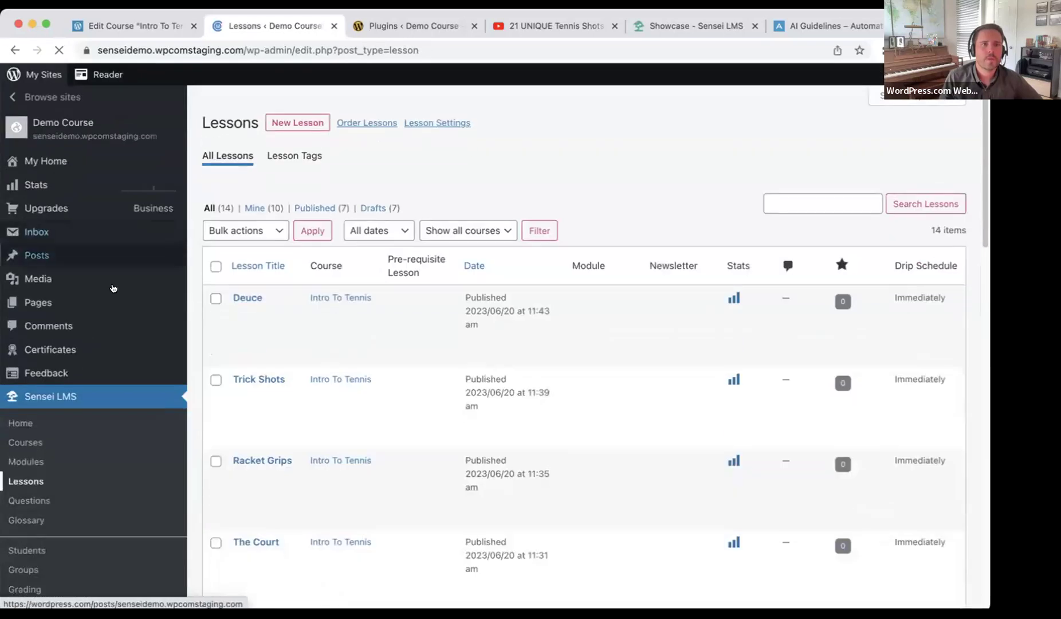
scroll(89, 338, down, 1)
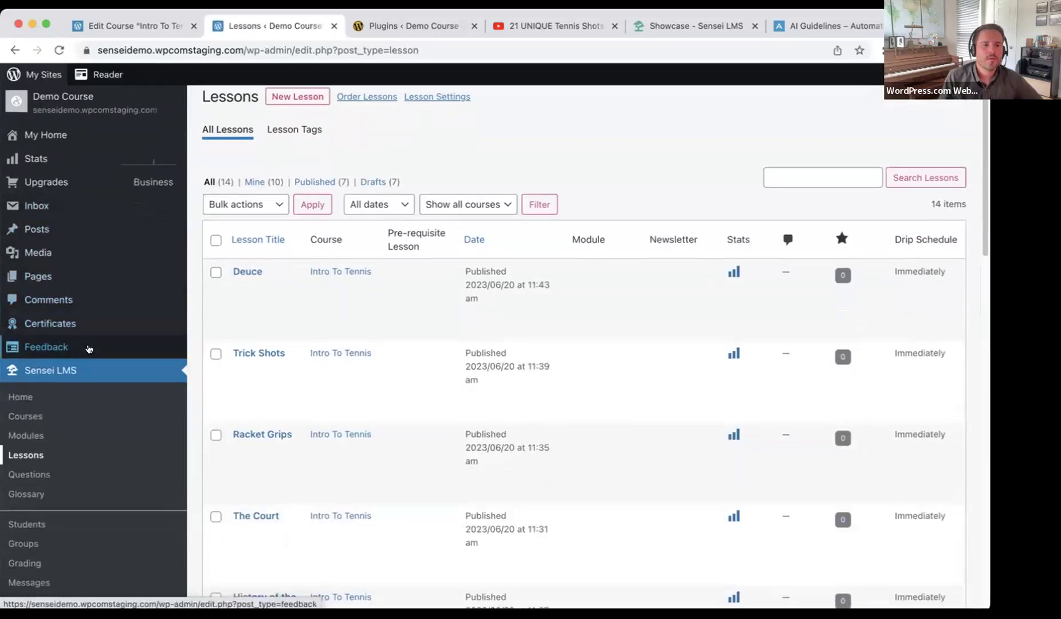
click(33, 416)
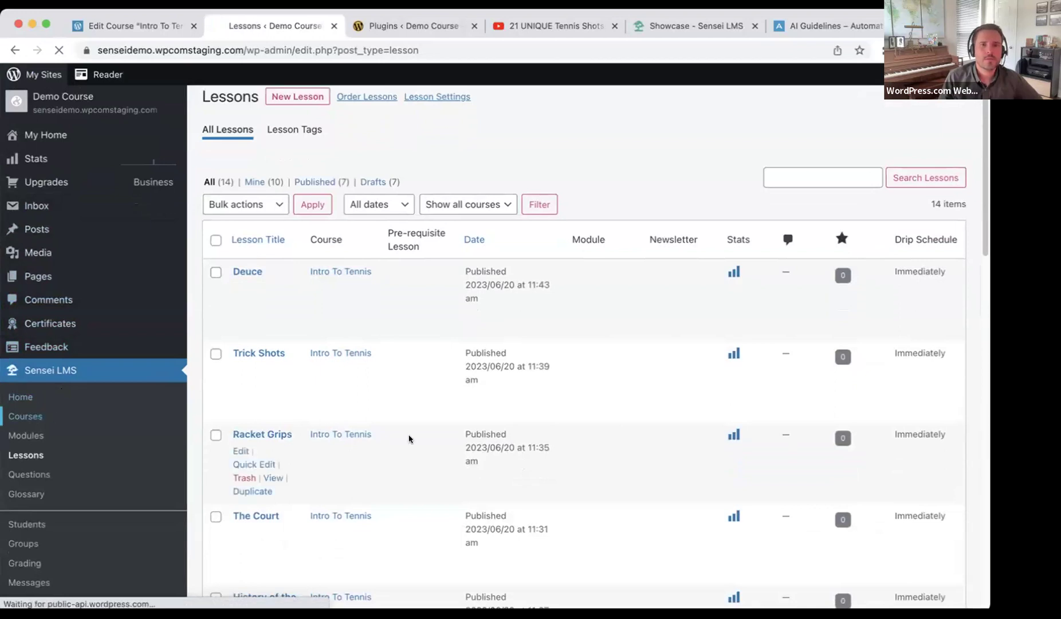
click(239, 340)
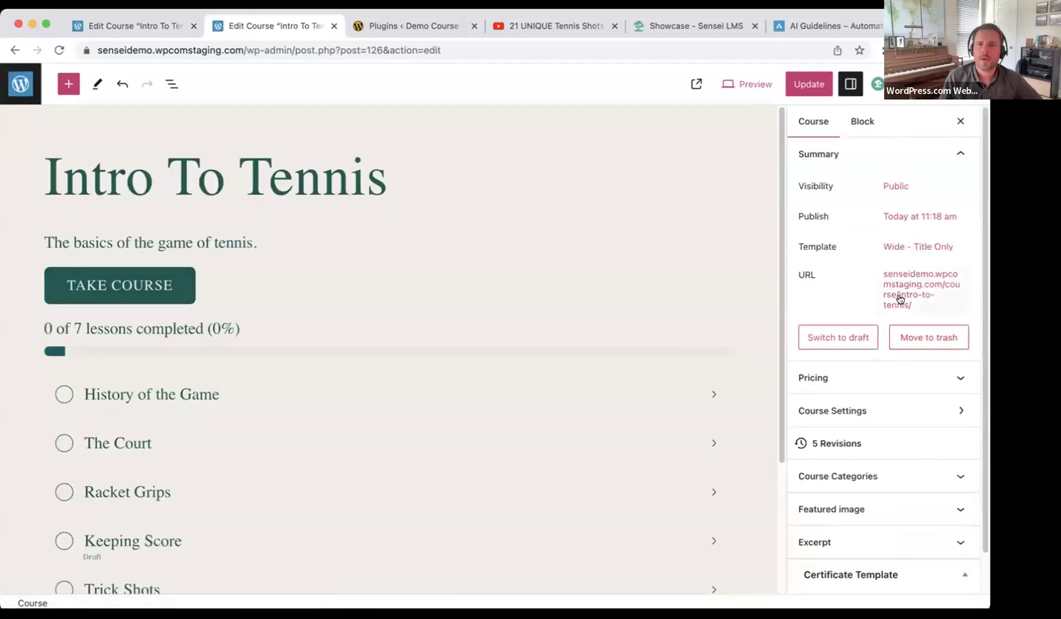
Review the pricing section in the Intro To Tennis course's settings.
scroll(900, 299, down, 1)
click(954, 352)
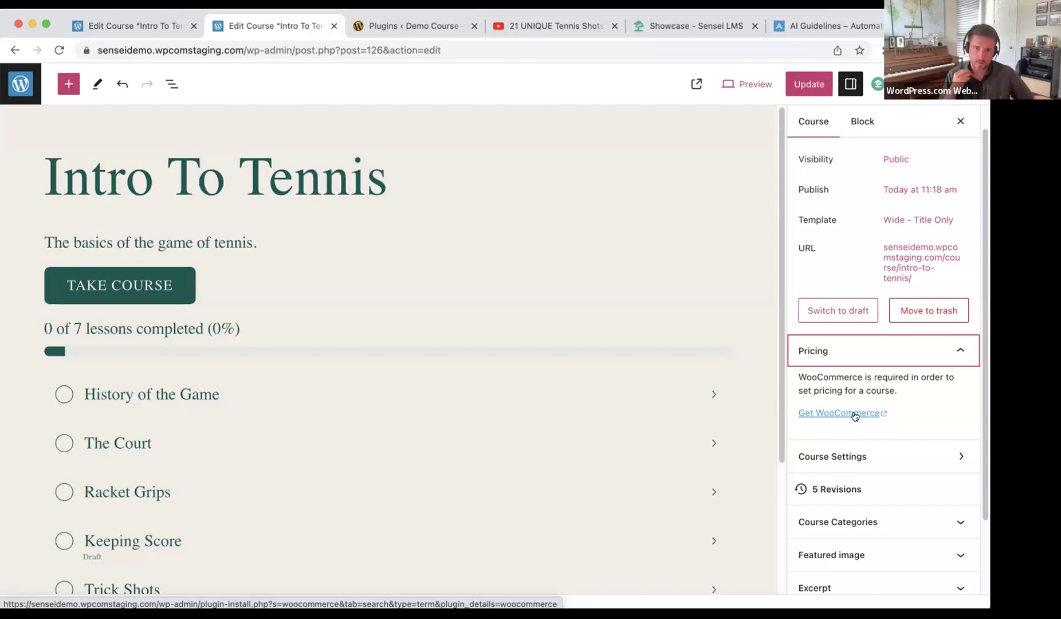
scroll(932, 423, down, 1)
scroll(904, 395, up, 1)
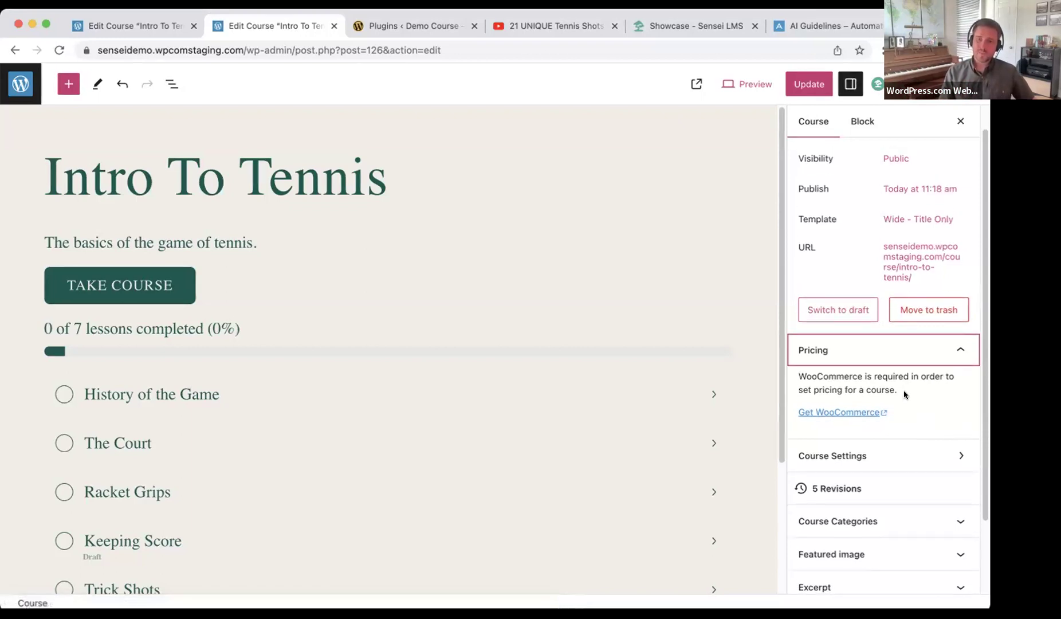
scroll(904, 405, down, 3)
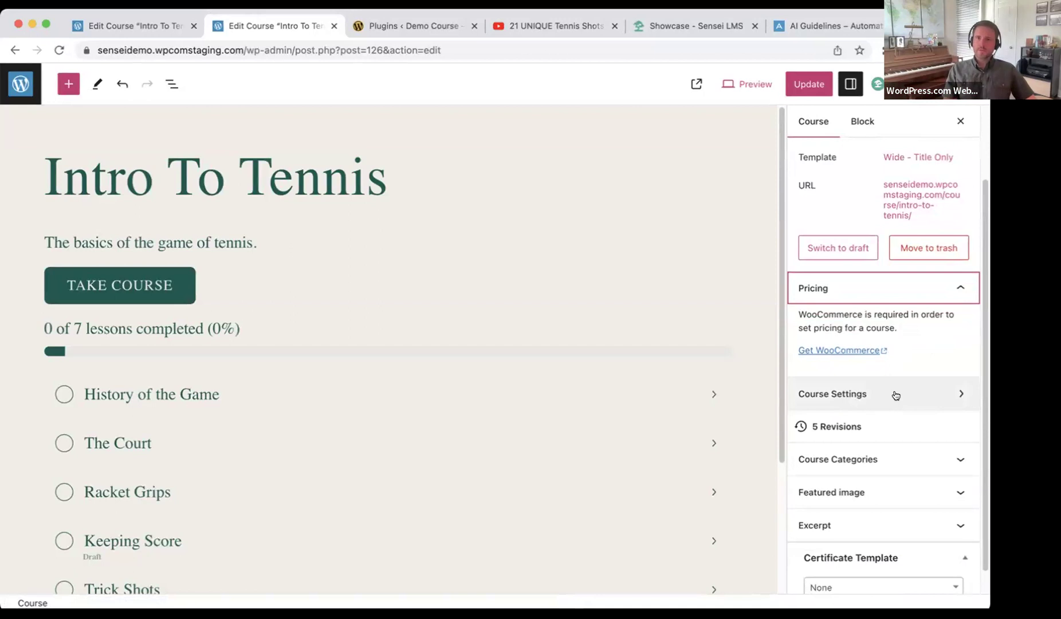
Open the detailed course settings, set course access to start on a specific date, and review the options for when access ends.
click(895, 395)
scroll(895, 394, up, 3)
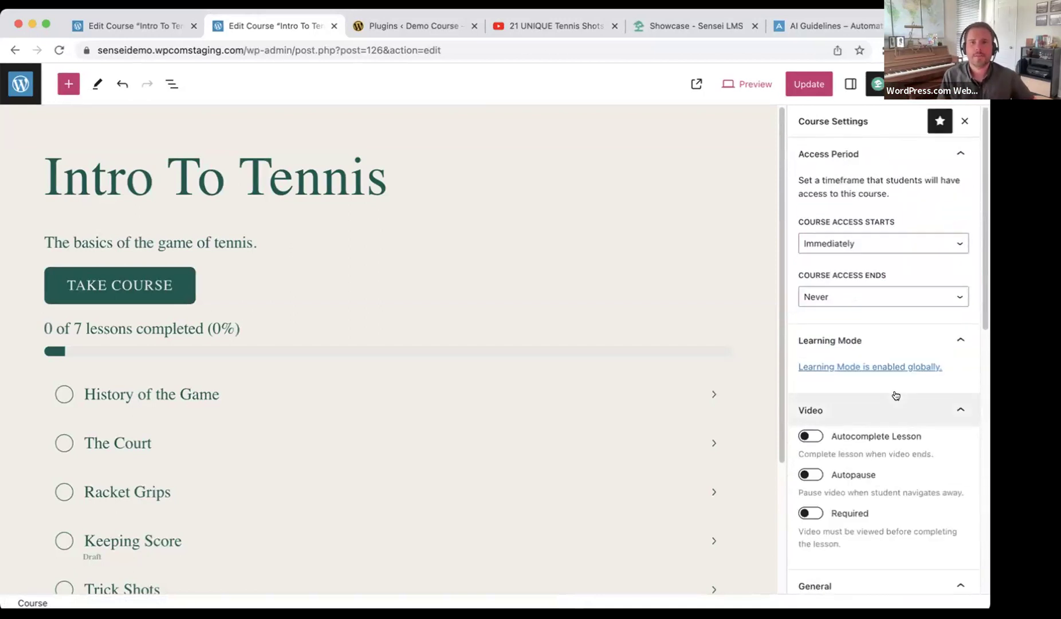
click(886, 242)
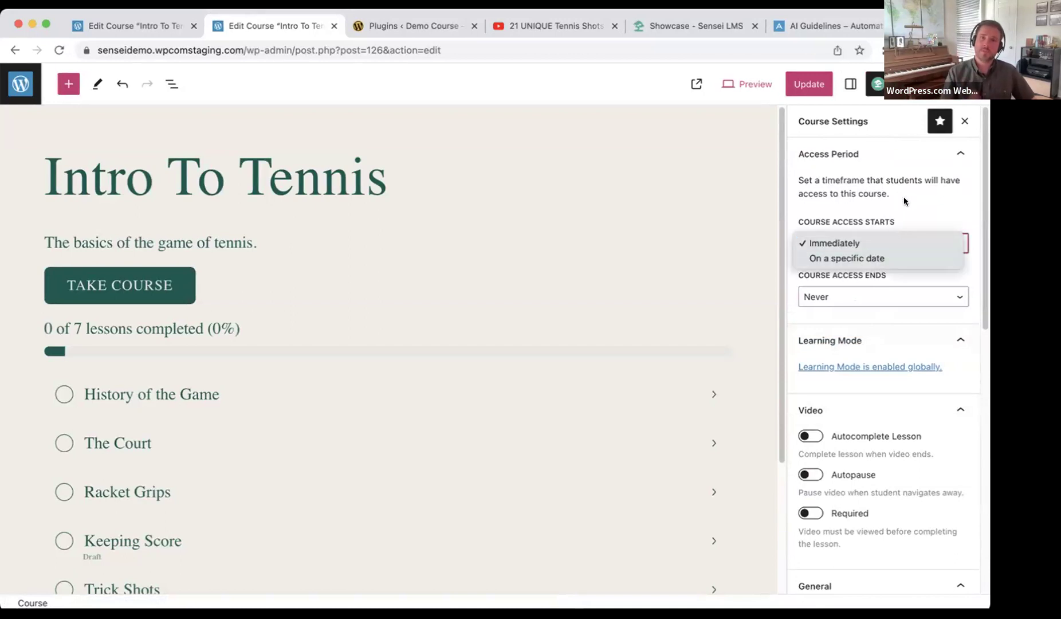
click(840, 258)
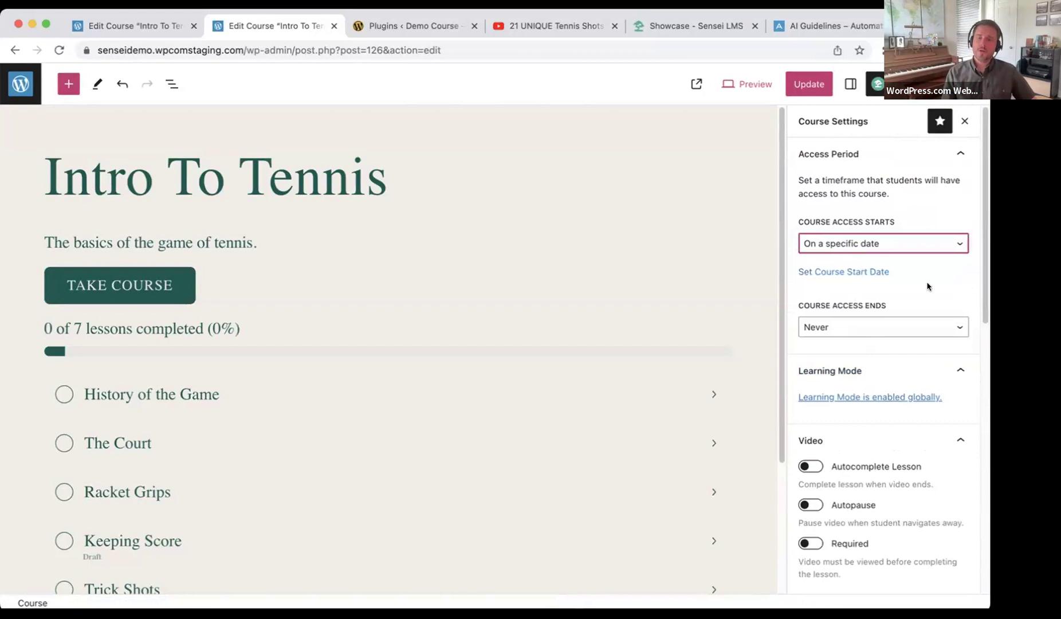
click(919, 325)
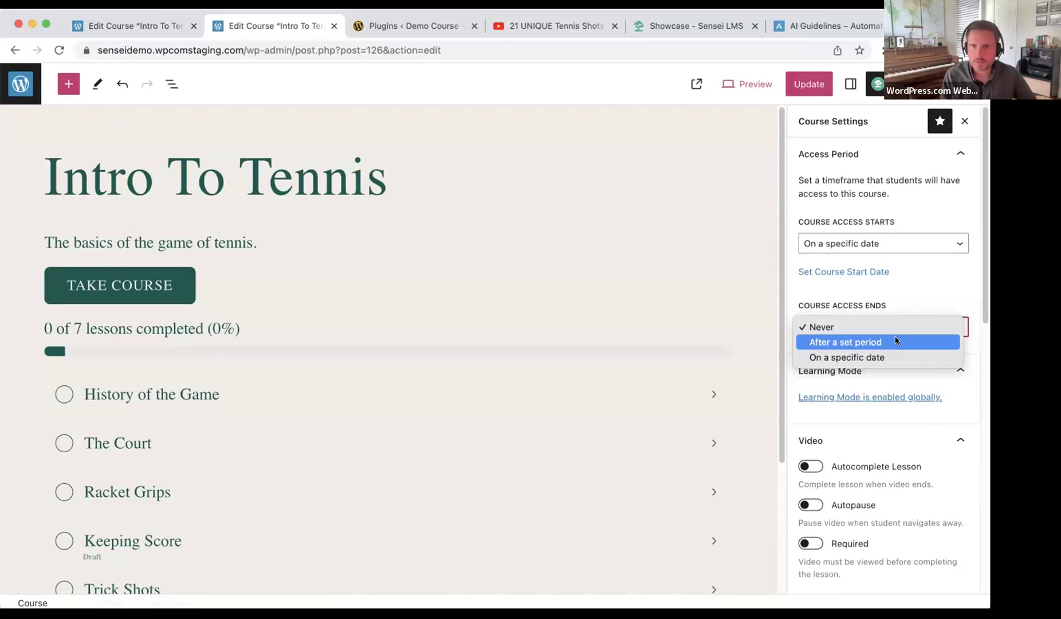
click(869, 418)
Enable the Autocomplete Lesson and Required video options for the course.
scroll(863, 401, down, 2)
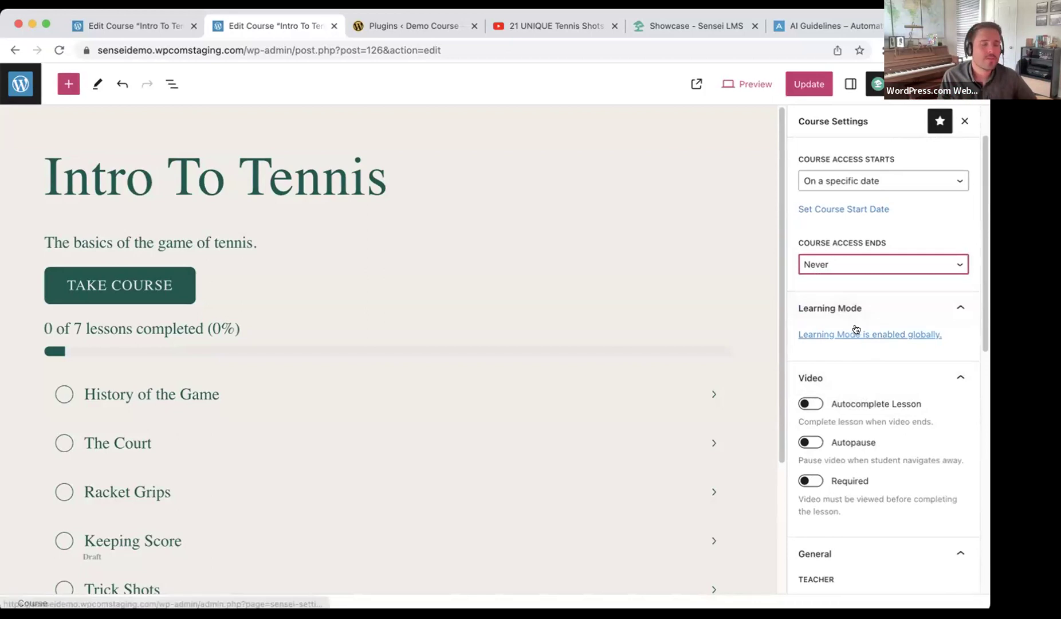
scroll(859, 338, down, 1)
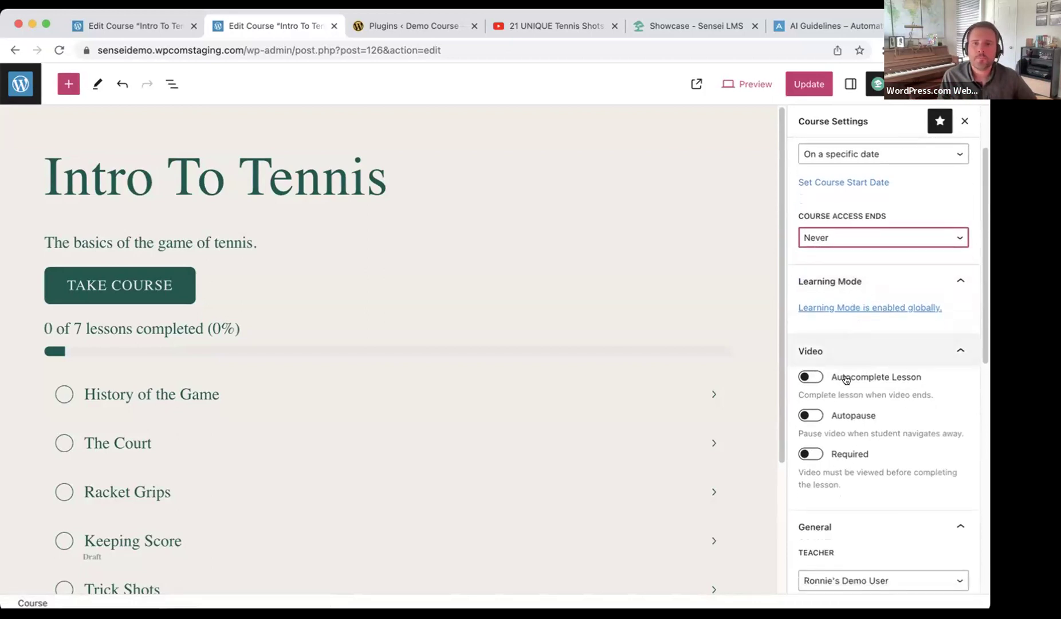
click(815, 376)
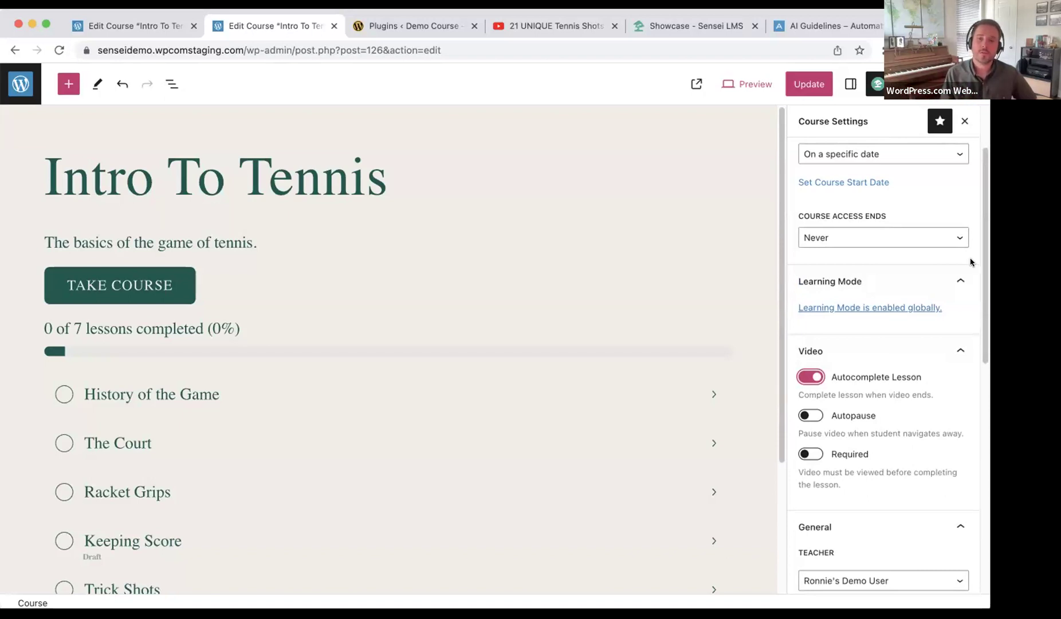
click(810, 454)
scroll(855, 378, down, 1)
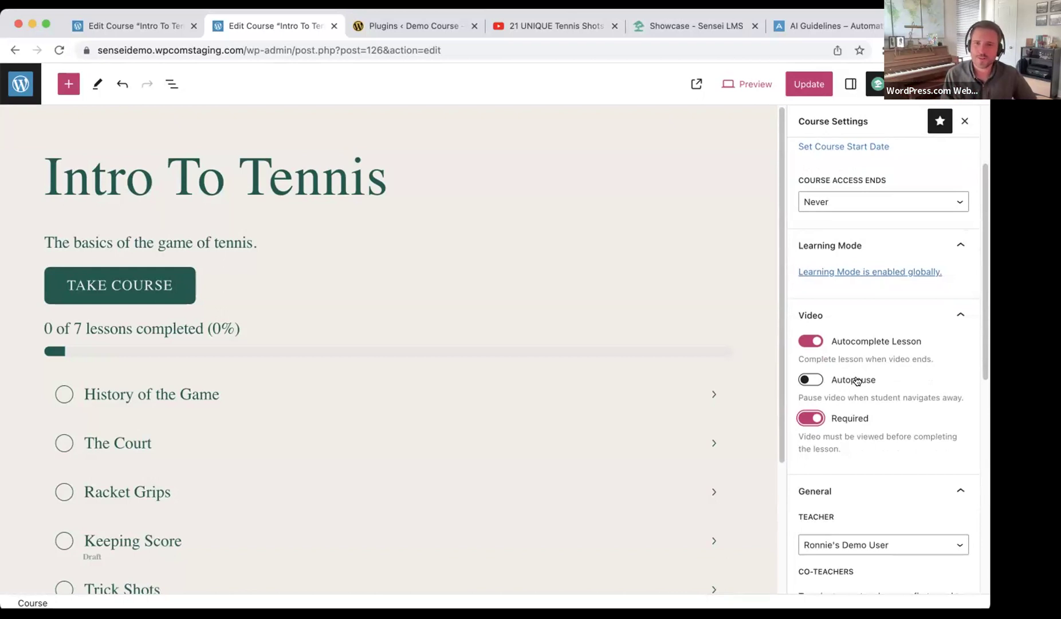
Review the course's general settings, including the available teachers, co-teachers, course prerequisite and open access.
scroll(857, 381, down, 2)
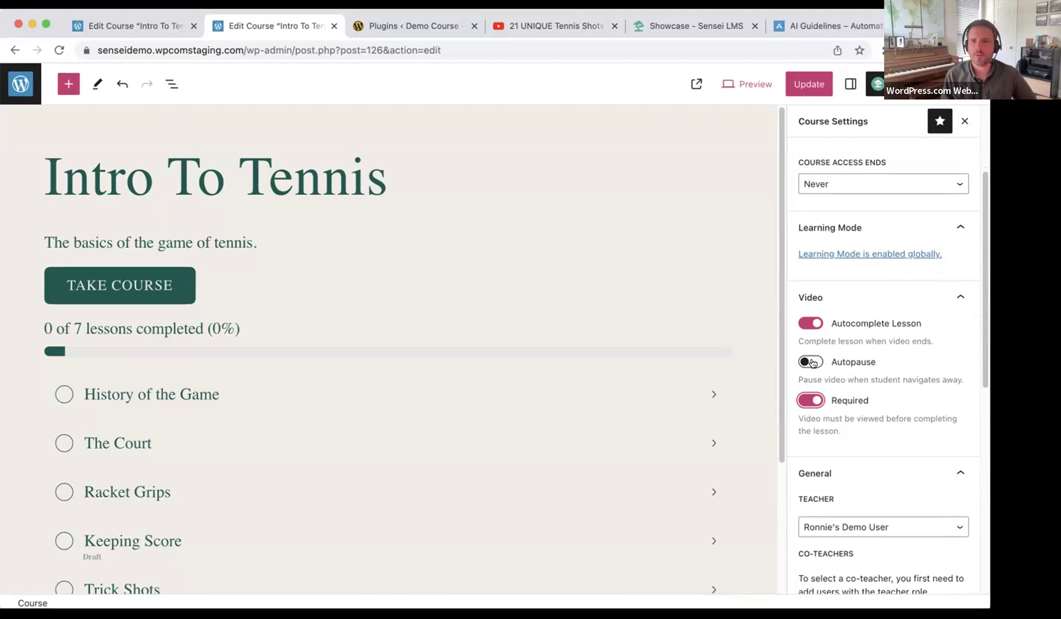
scroll(846, 360, down, 1)
scroll(847, 360, down, 5)
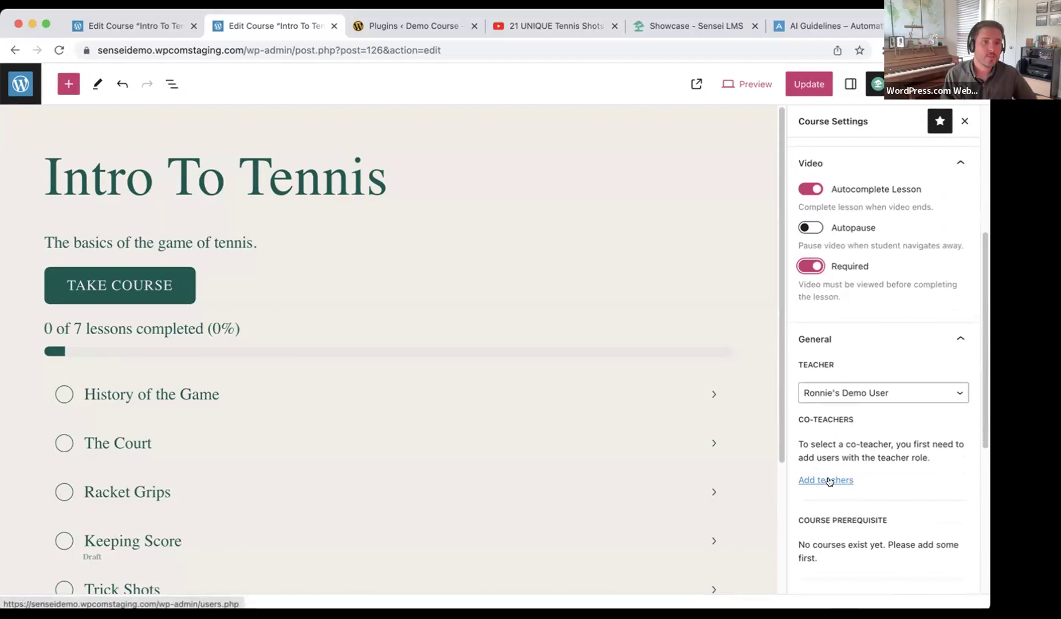
scroll(866, 362, down, 1)
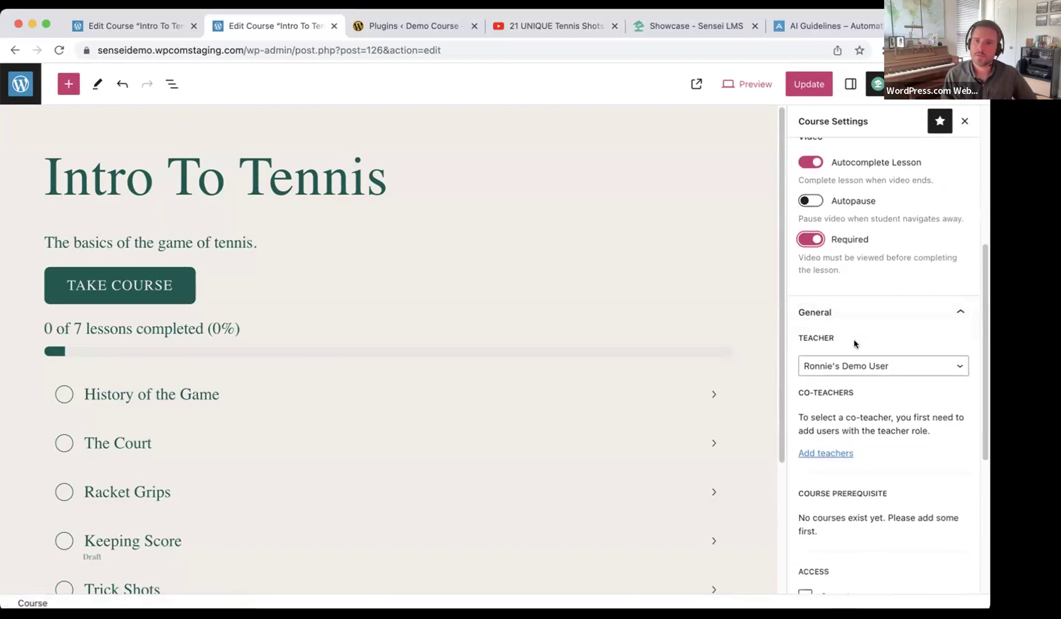
click(833, 452)
click(469, 239)
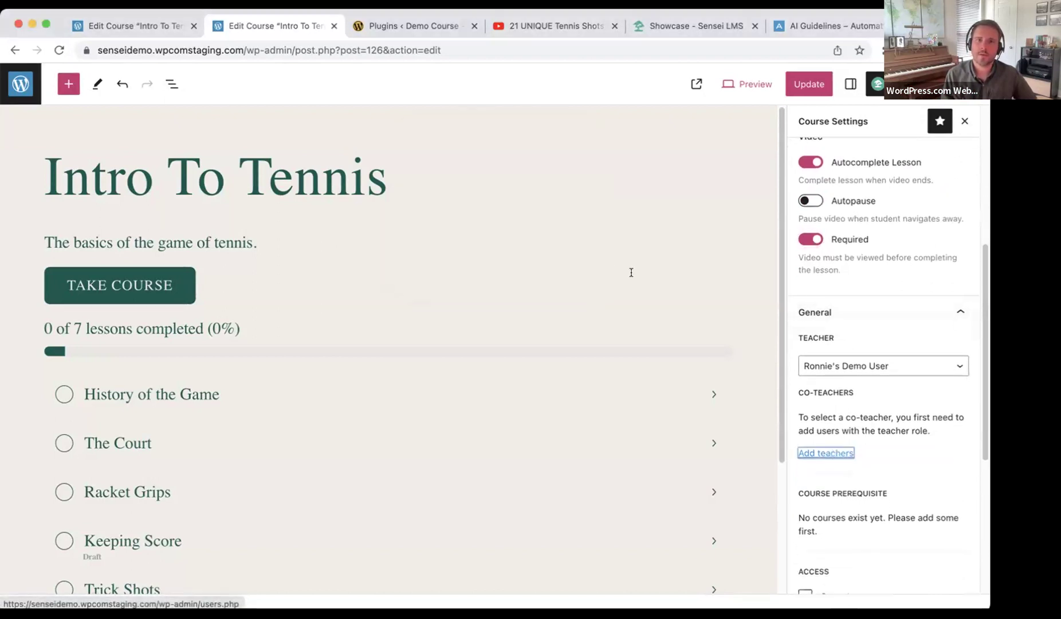
click(900, 372)
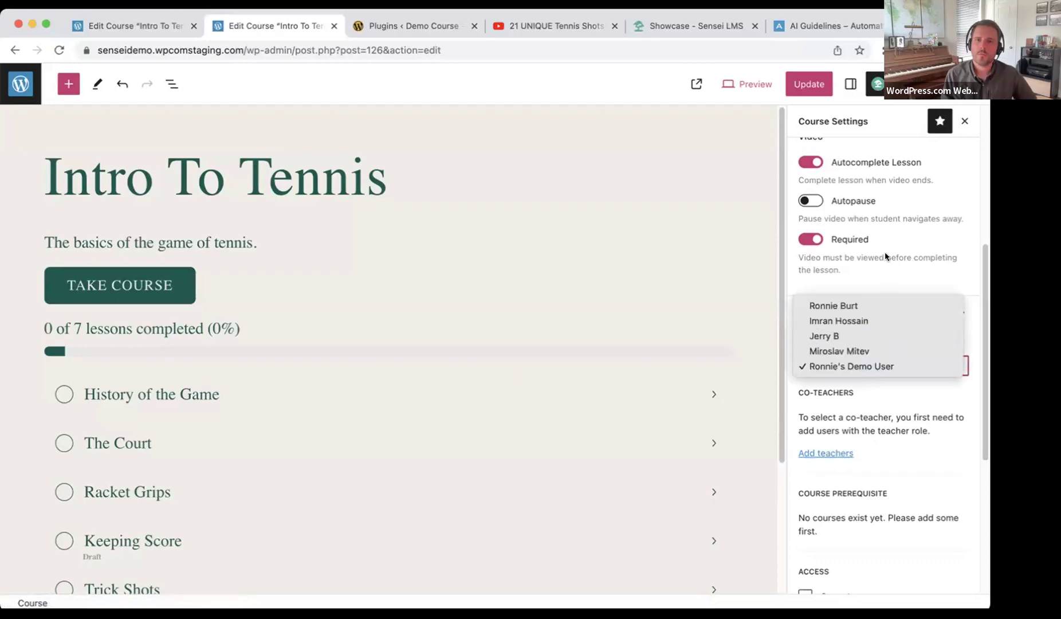
click(907, 413)
scroll(876, 324, down, 3)
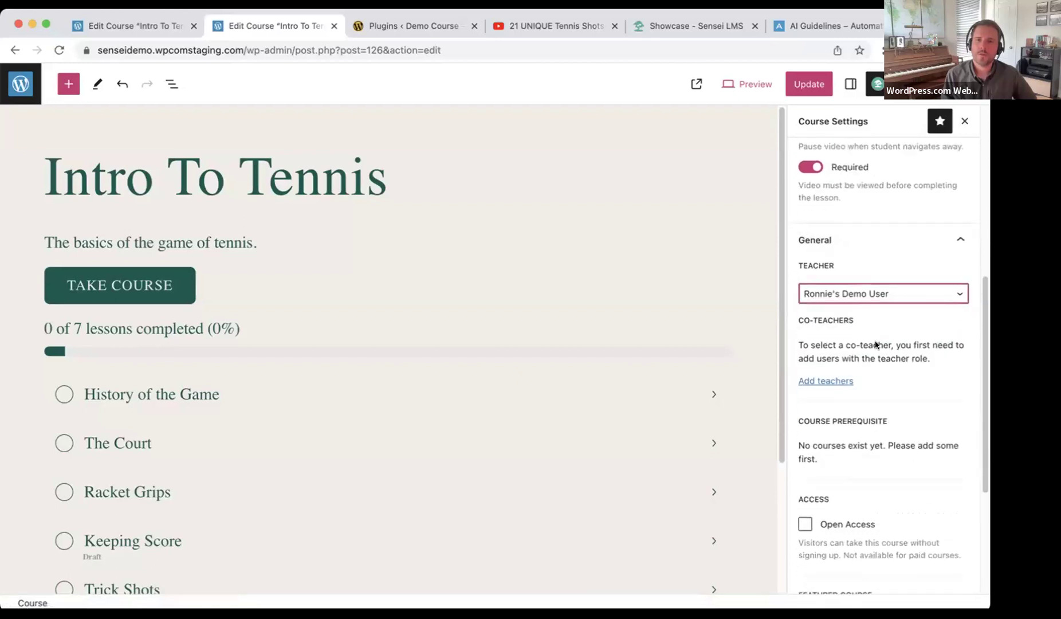
scroll(876, 344, down, 3)
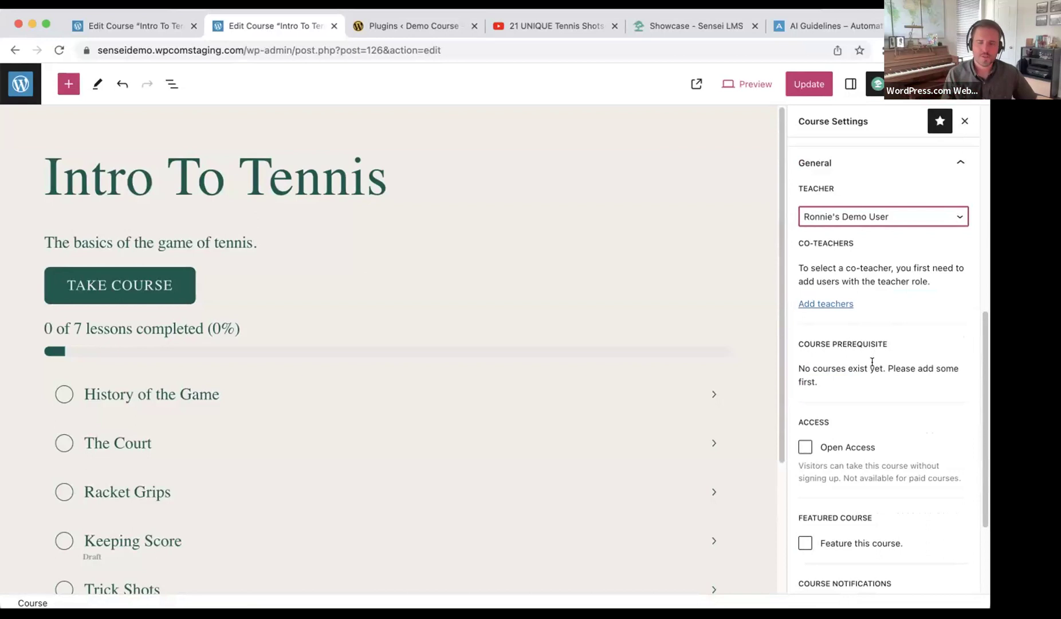
Review the course's open access, featured course, notification and management settings.
scroll(870, 367, down, 4)
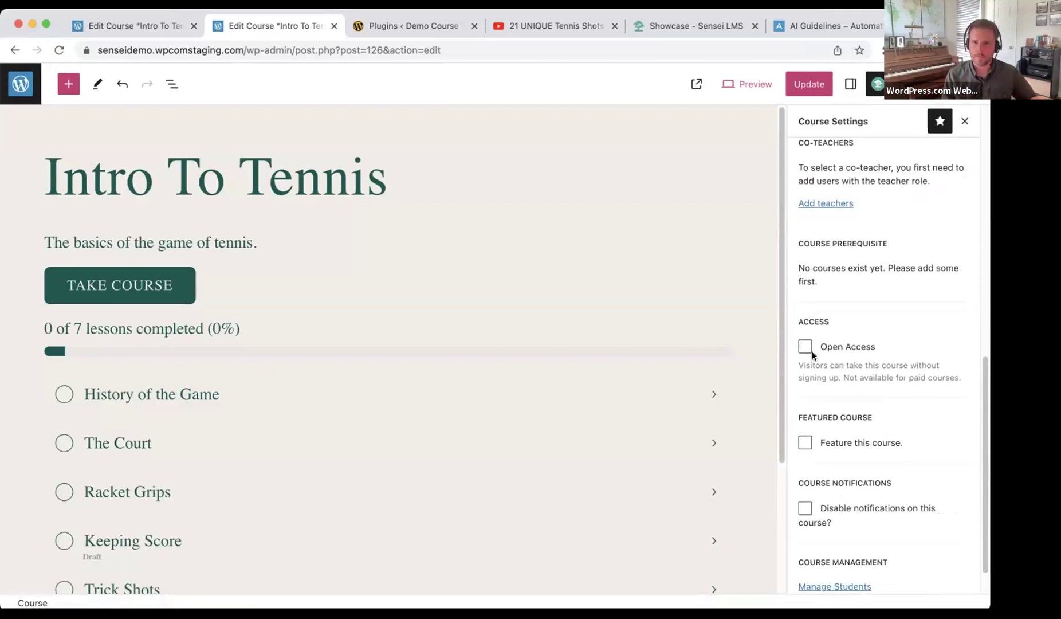
scroll(830, 377, down, 1)
scroll(830, 377, up, 10)
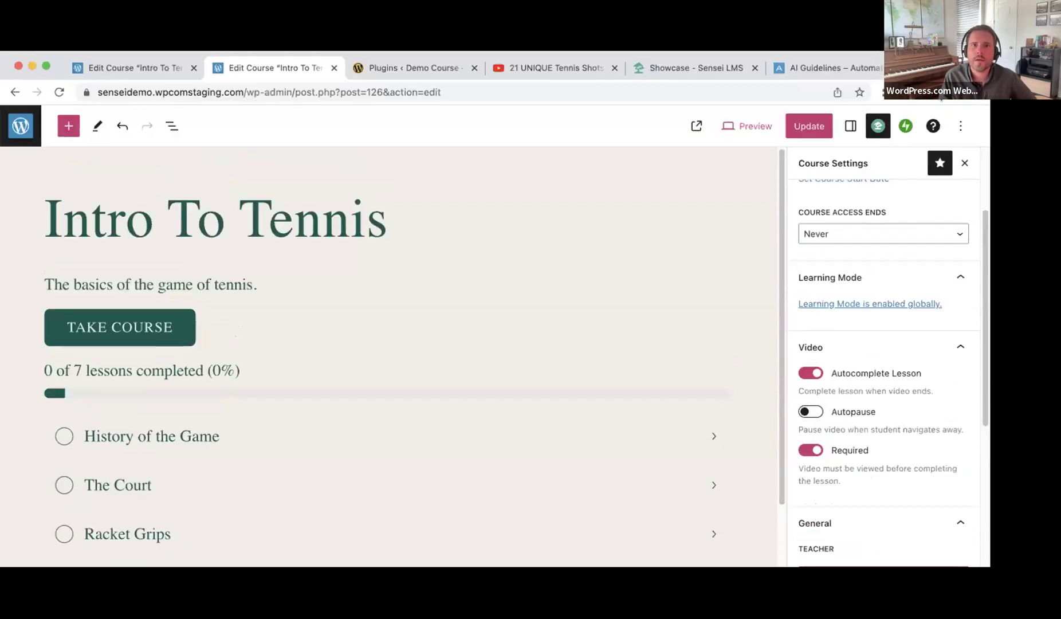
Review the Sensei plugins in the site's plugin search results, including Sensei LMS and Sensei Pro.
click(412, 98)
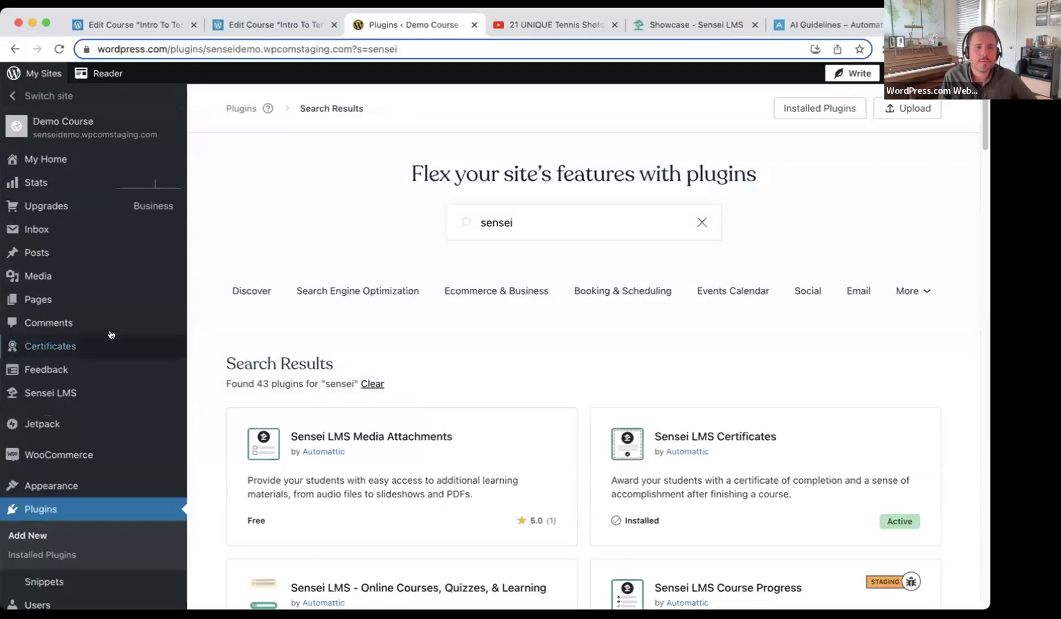
scroll(47, 418, down, 1)
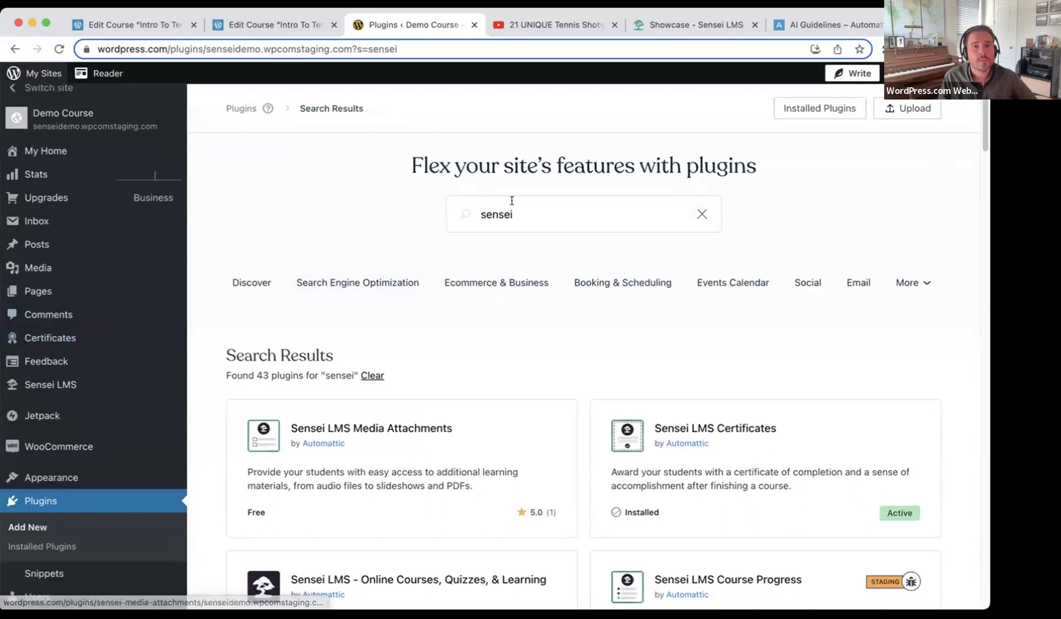
scroll(543, 205, down, 2)
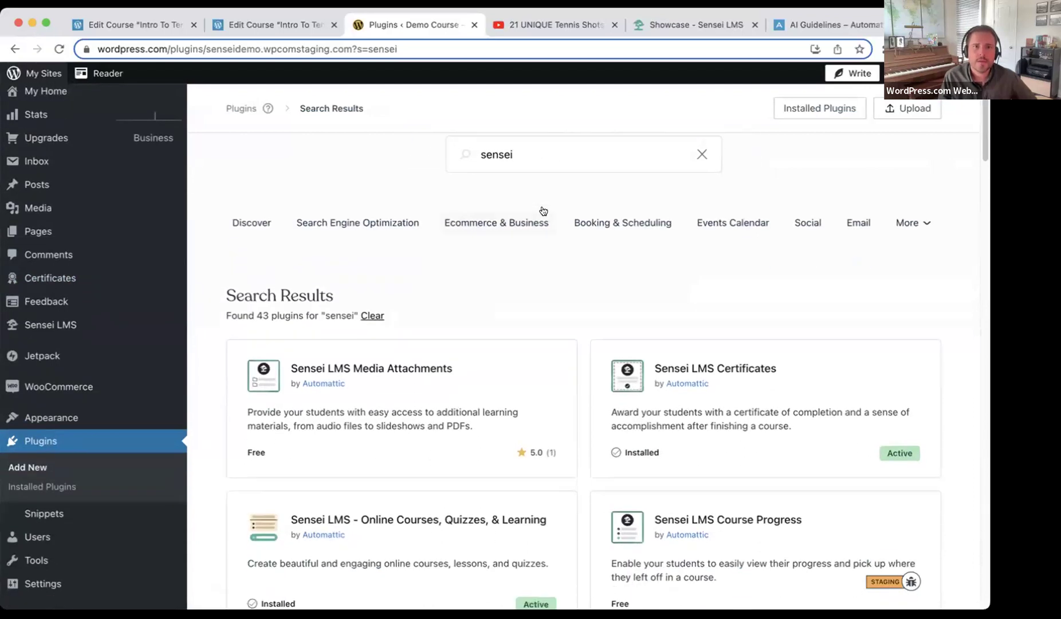
scroll(543, 210, up, 2)
scroll(542, 213, down, 5)
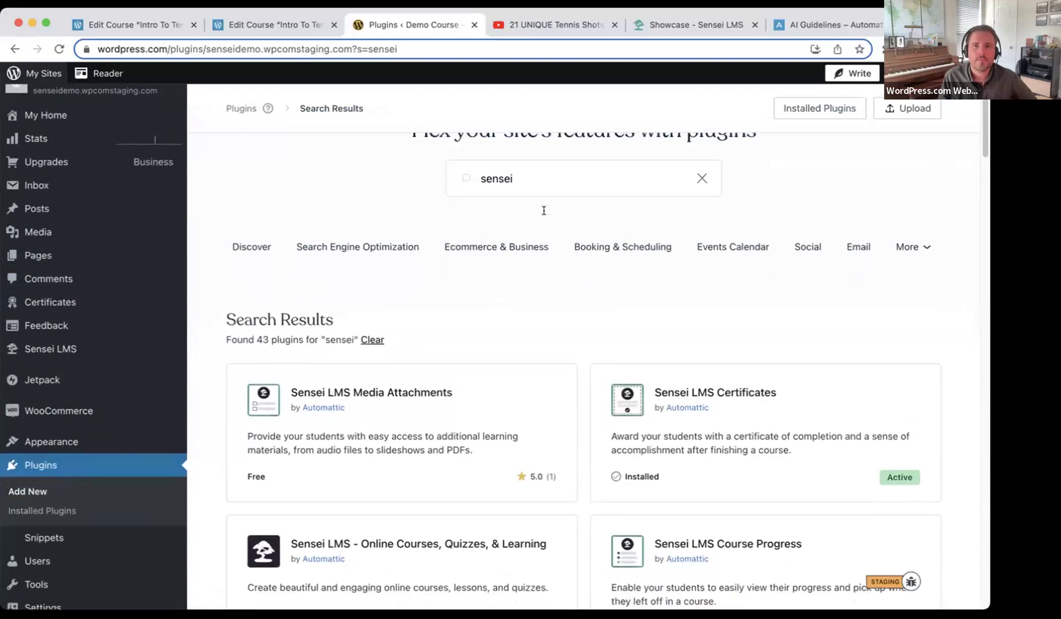
scroll(540, 216, down, 3)
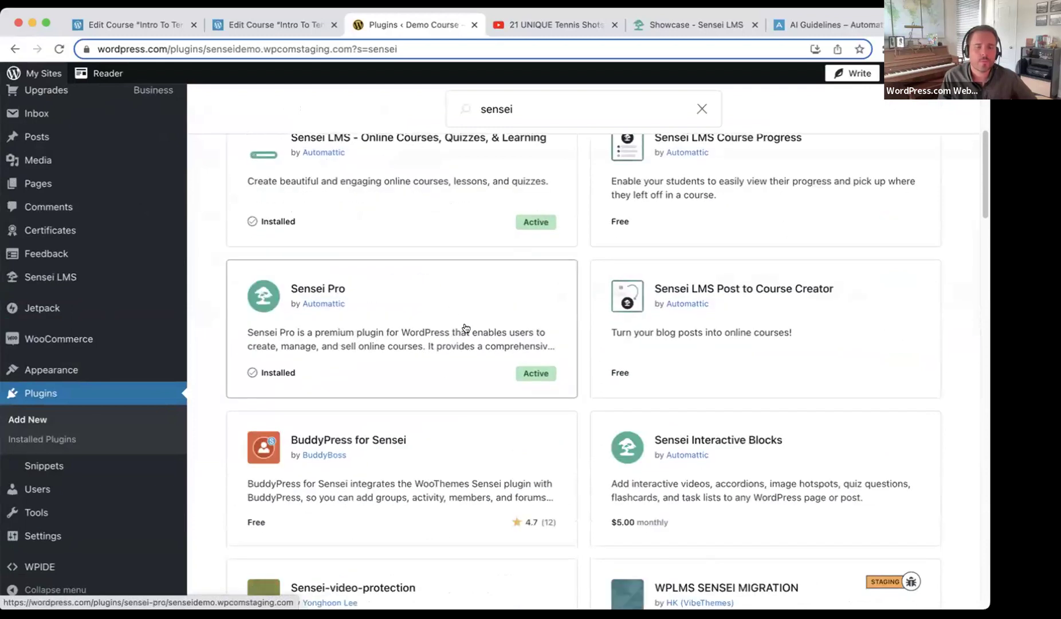
scroll(471, 315, up, 2)
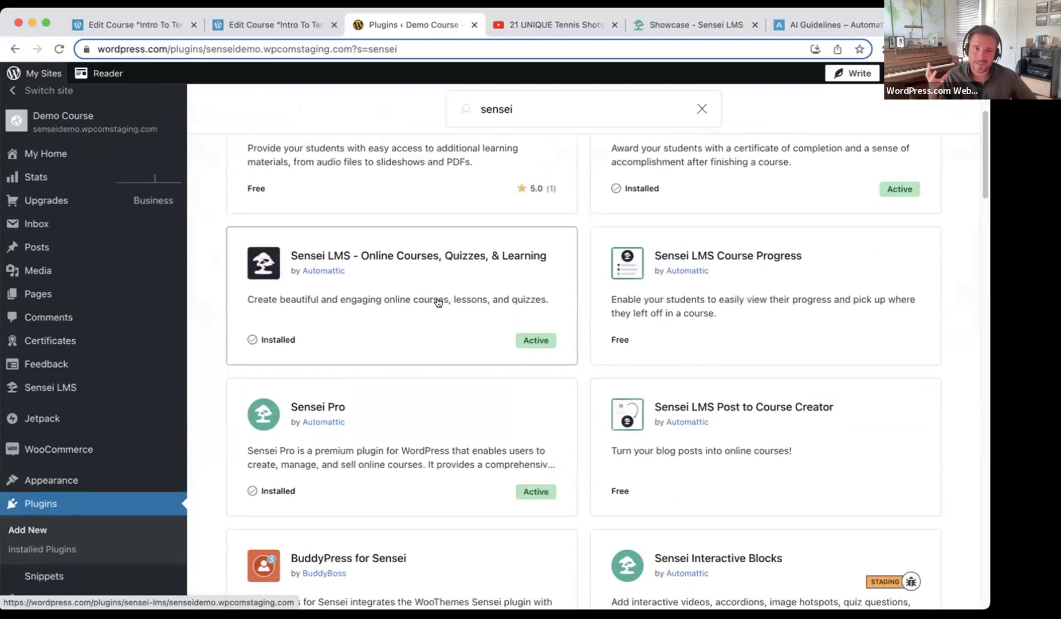
scroll(446, 310, up, 6)
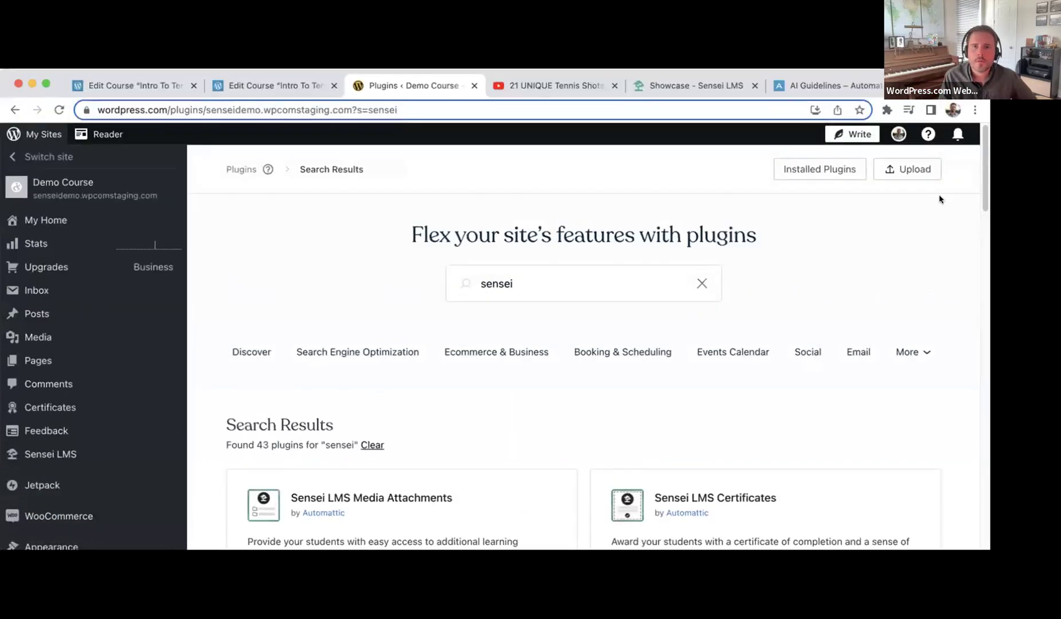
Open the Make Better Video Courses example from the Sensei showcase and examine its Welcome lesson page.
click(701, 86)
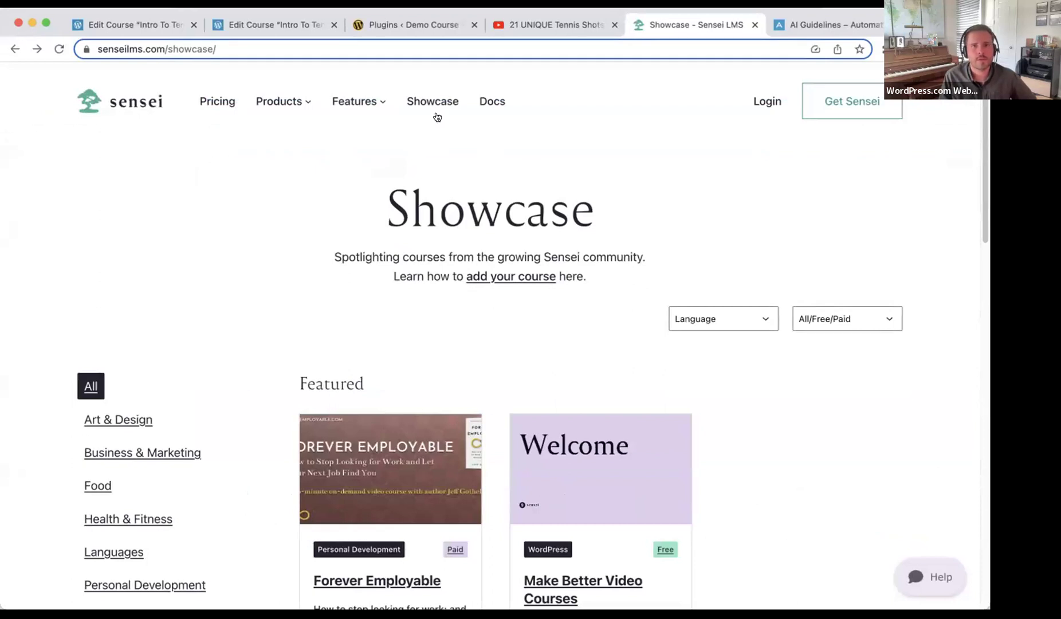
scroll(206, 215, down, 3)
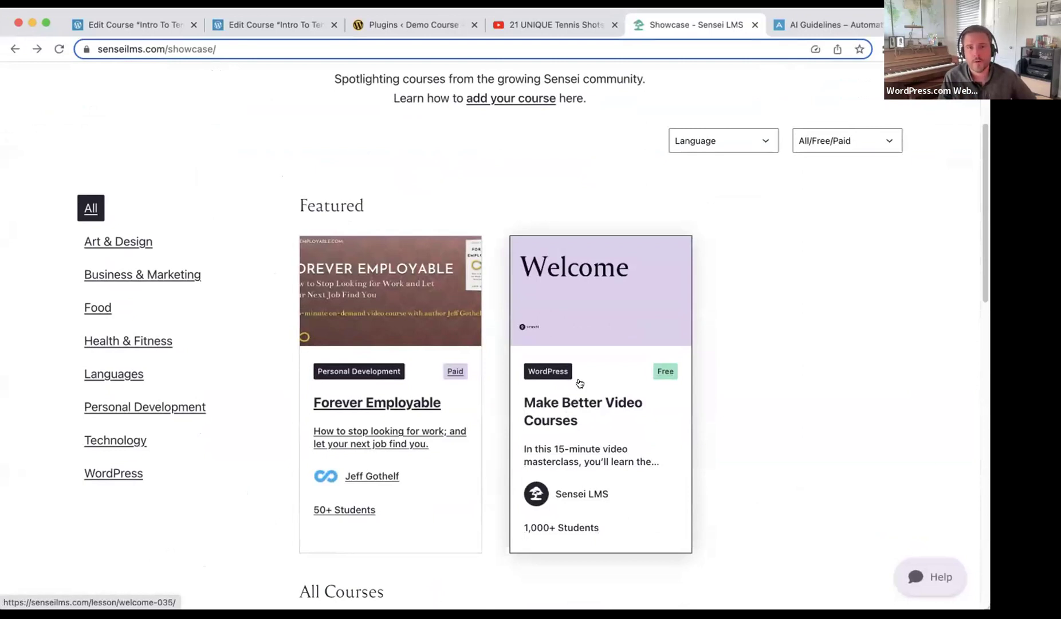
click(581, 398)
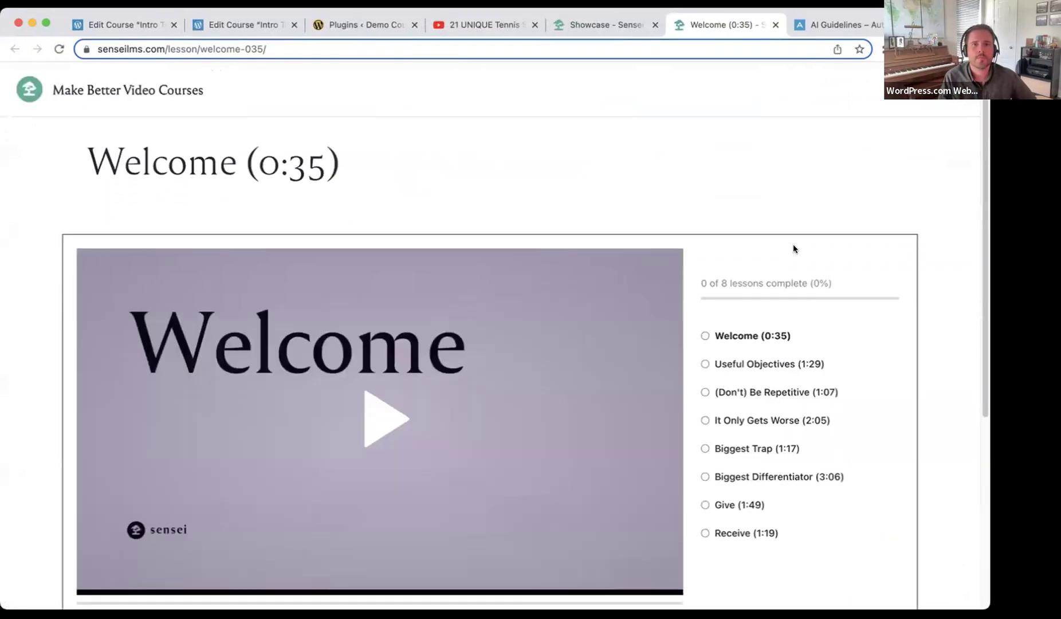
scroll(793, 246, down, 2)
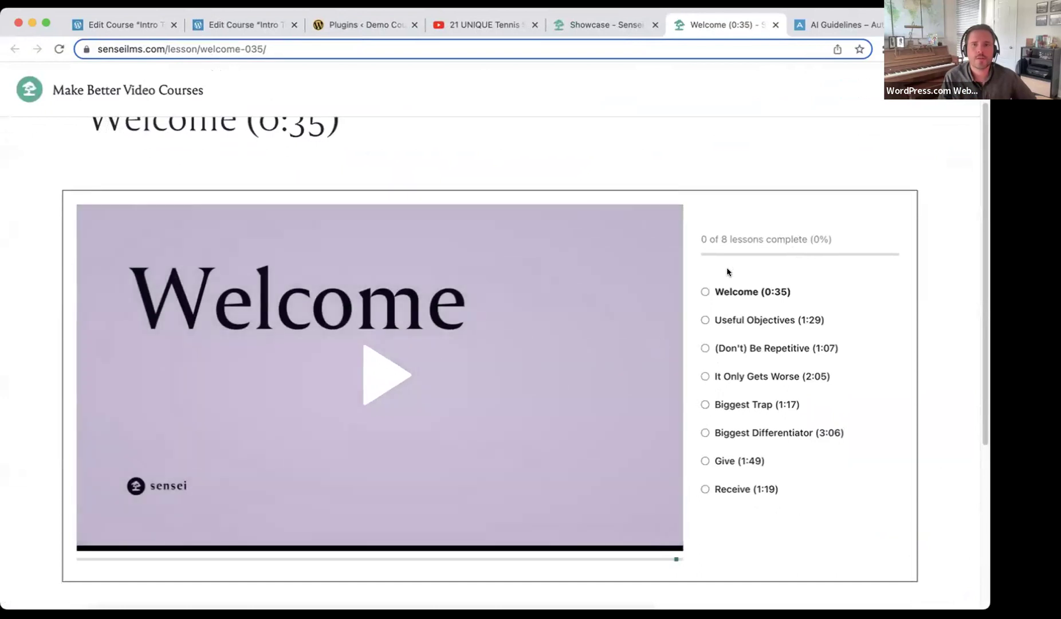
scroll(731, 357, down, 5)
scroll(732, 358, up, 5)
scroll(732, 355, down, 1)
scroll(732, 351, up, 1)
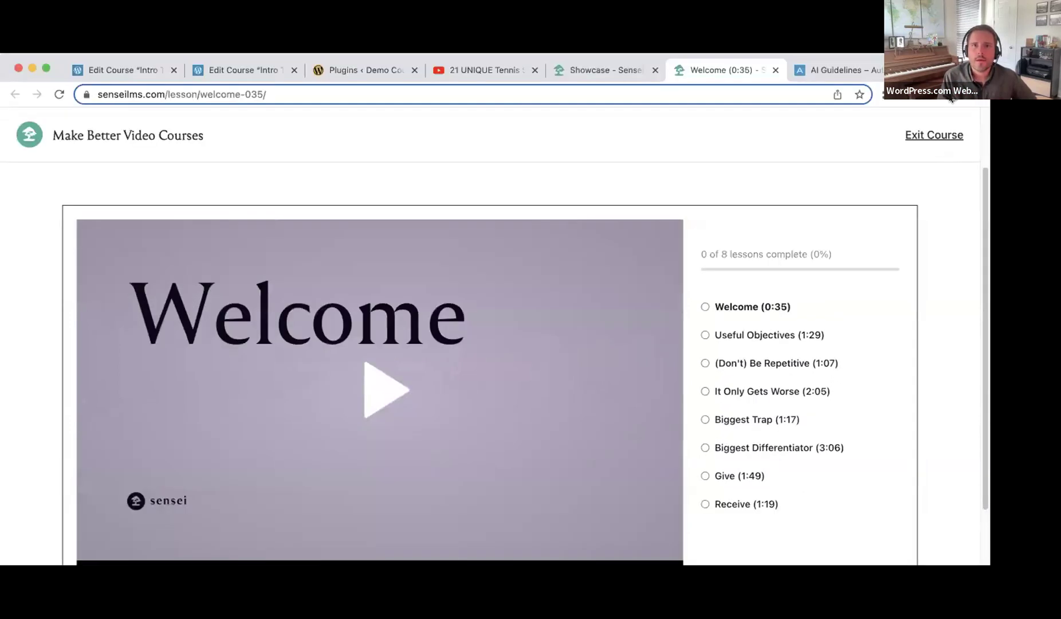
Examine Automattic's AI Guidelines page, including the things to think about when using AI.
click(835, 69)
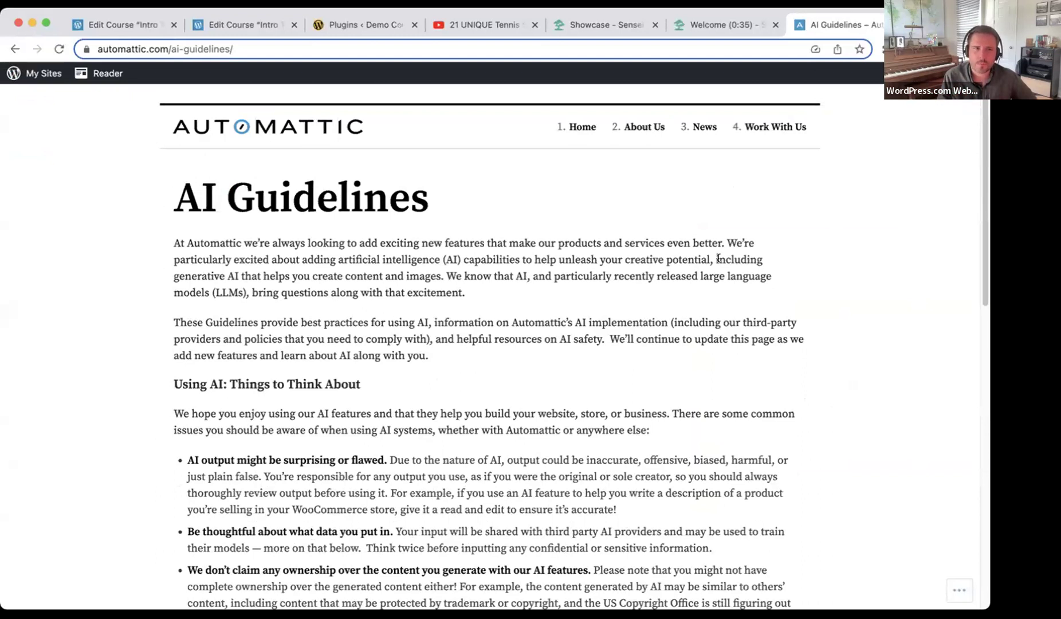
scroll(718, 258, down, 2)
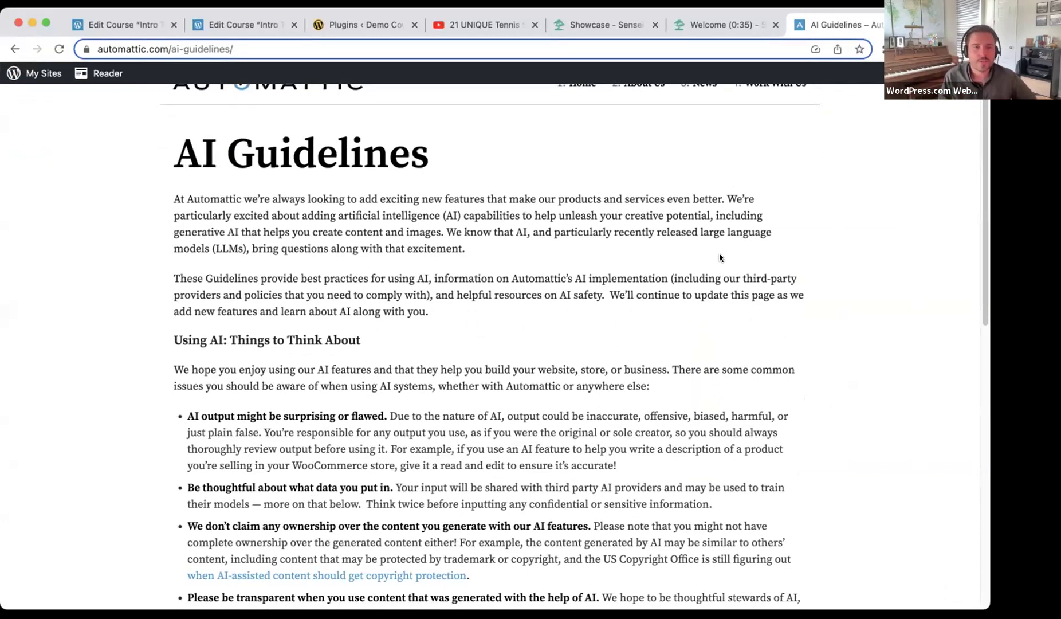
scroll(720, 258, down, 1)
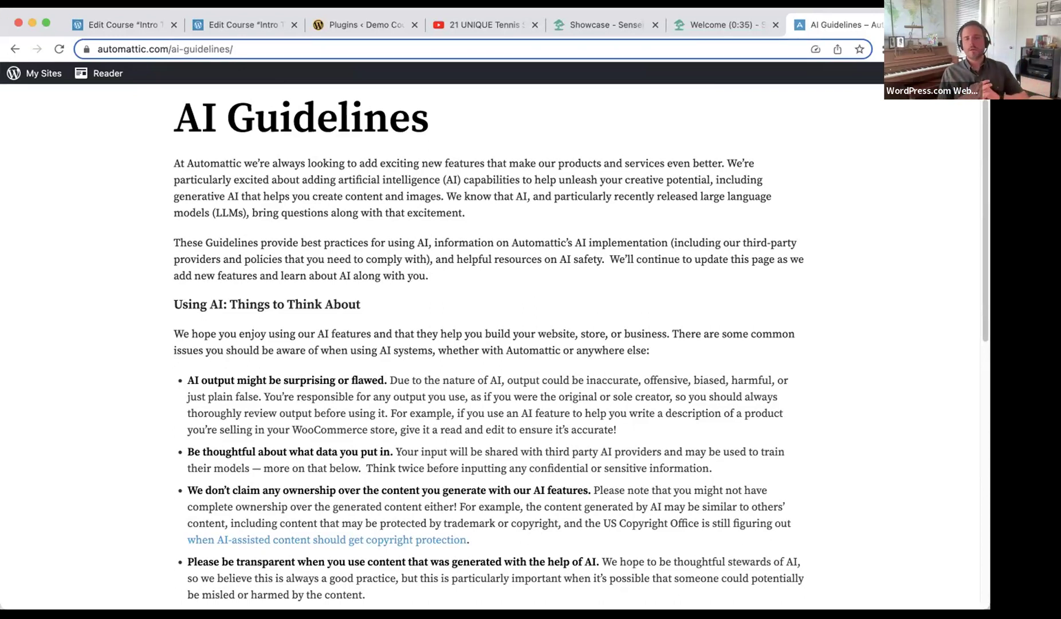
Return to the Intro To Tennis course editor and add a module named Chater 1 at the end of the course outline.
click(120, 22)
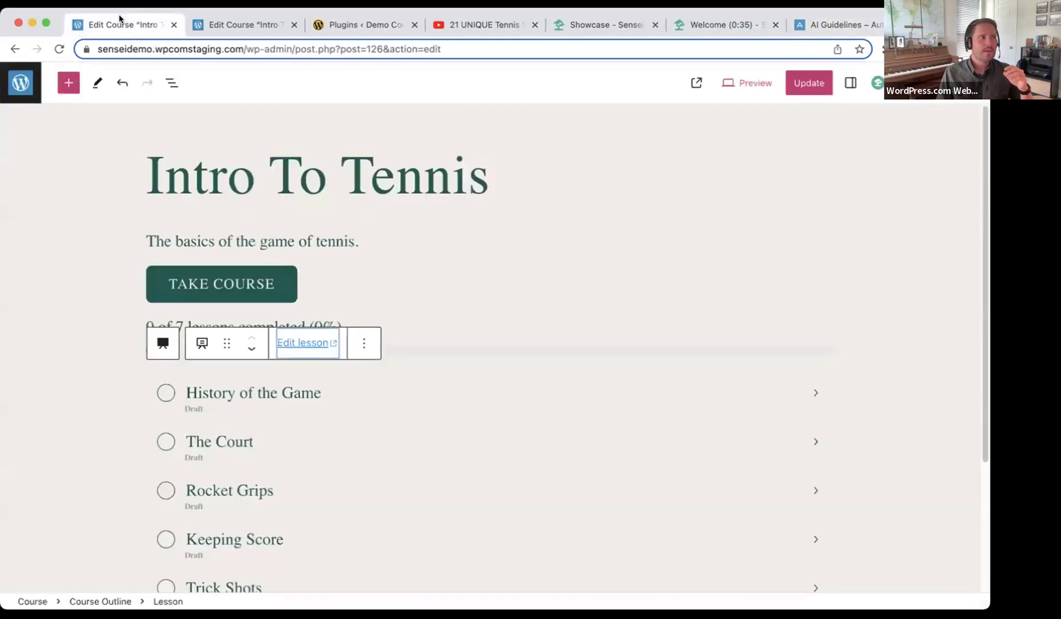
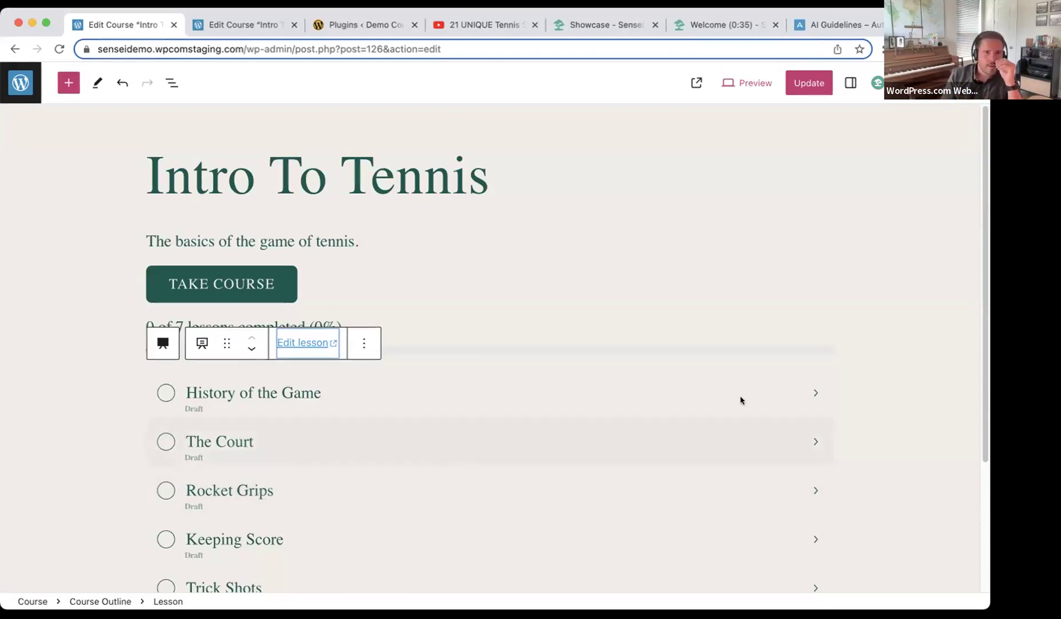
scroll(742, 398, down, 3)
click(490, 544)
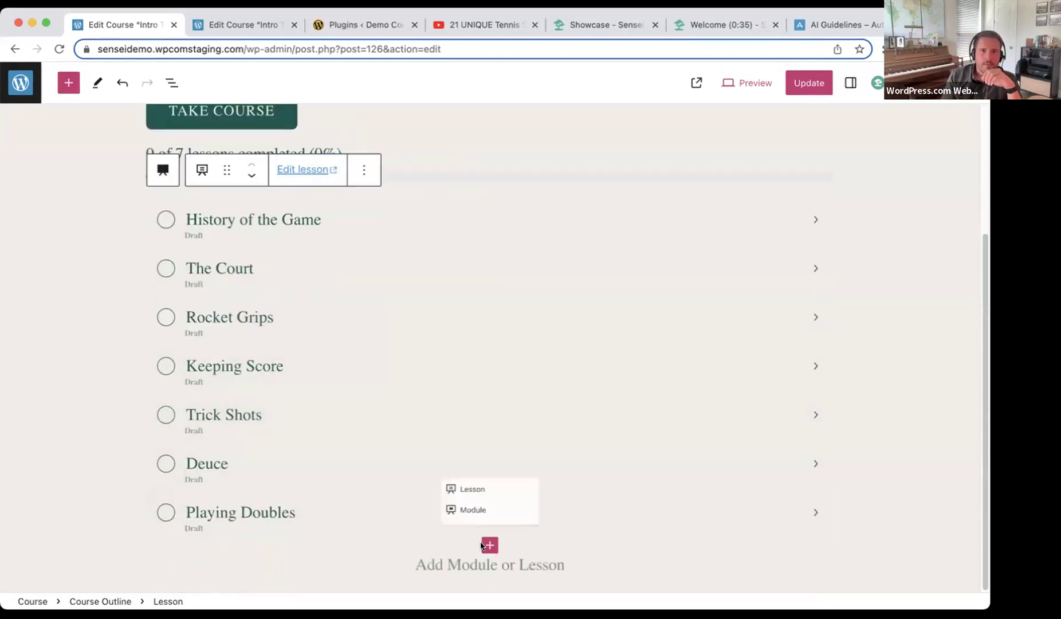
click(476, 510)
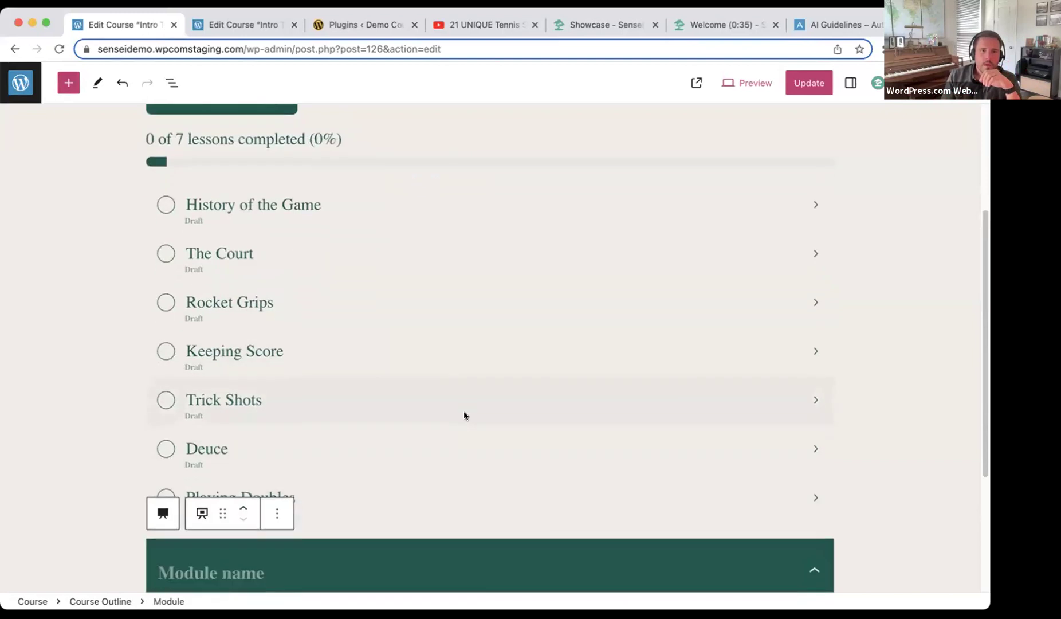
scroll(353, 446, down, 2)
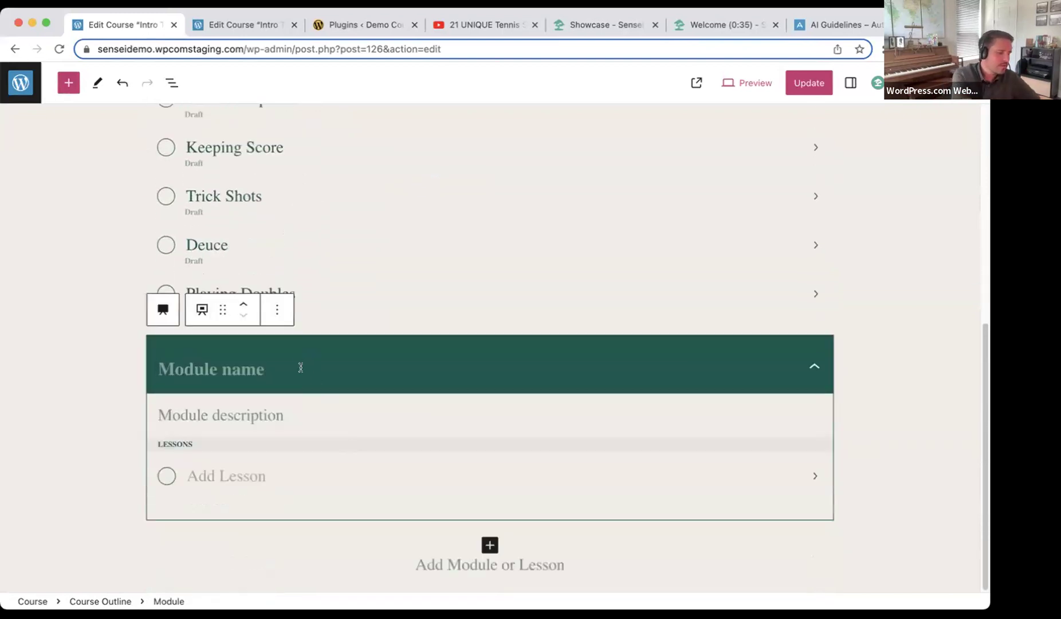
text(Chater 1)
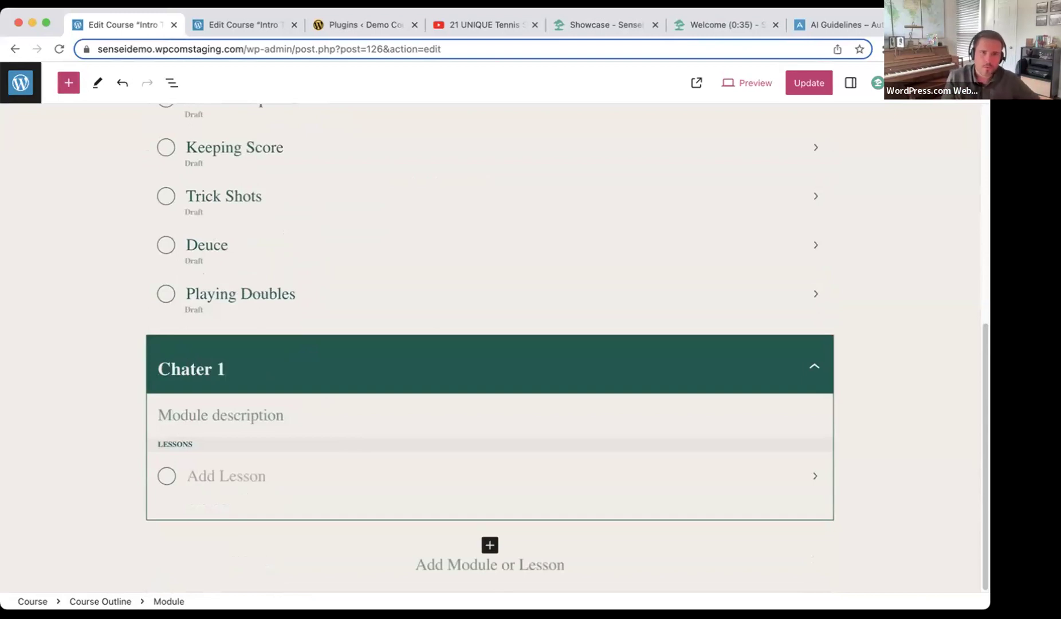
click(259, 404)
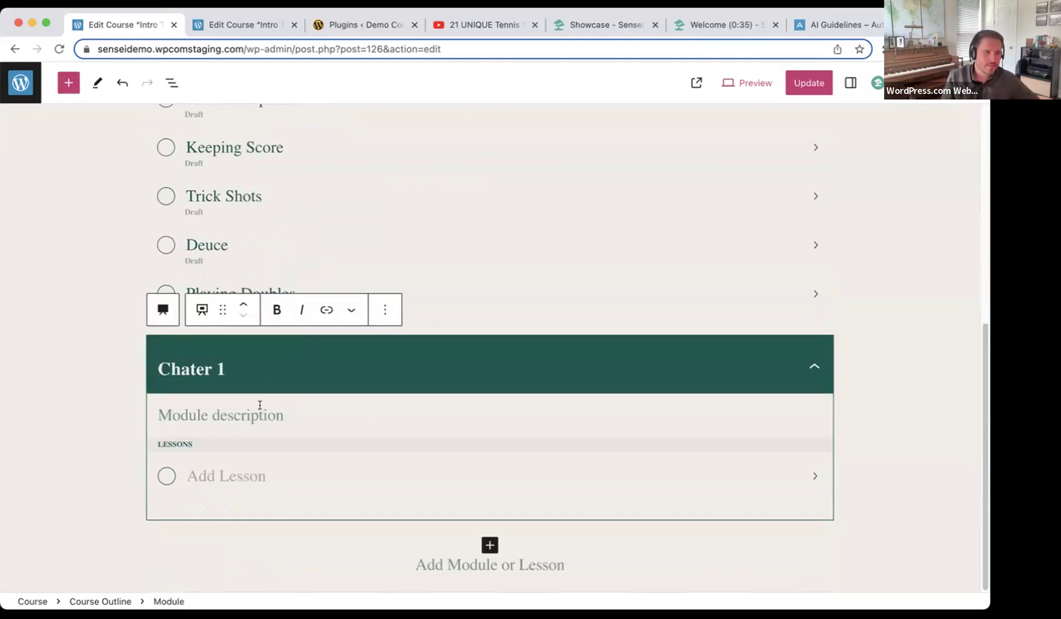
click(277, 477)
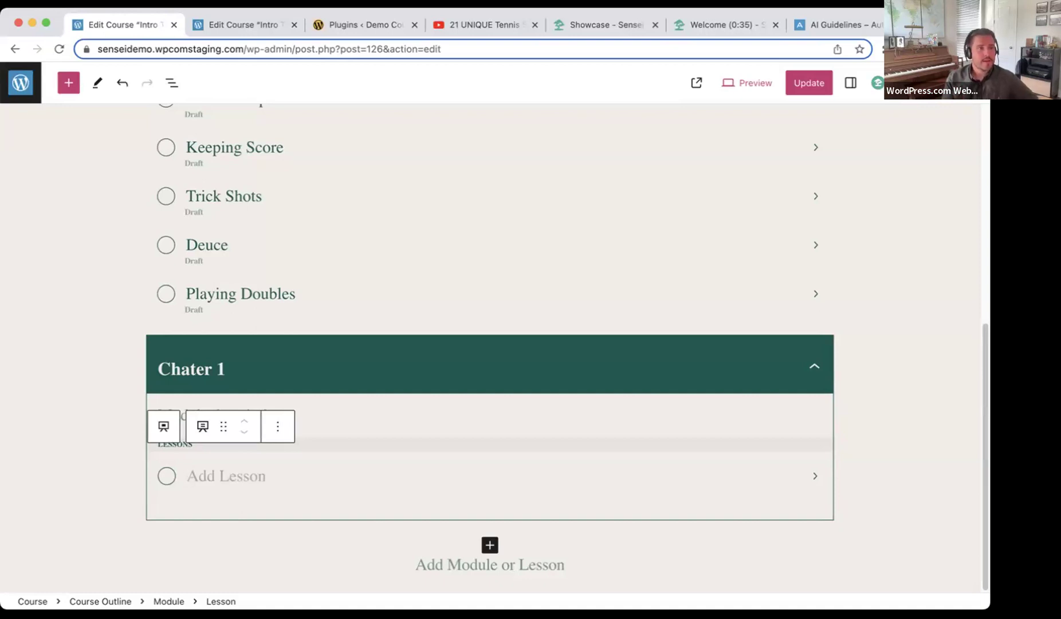
Open the History of the Game lesson from the course outline for editing.
scroll(515, 258, up, 5)
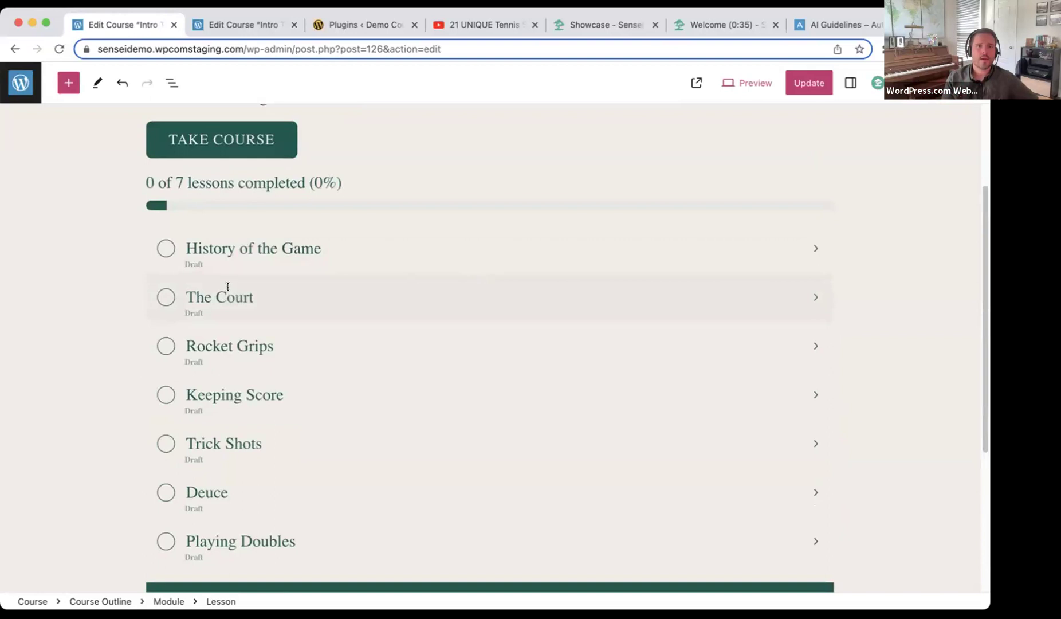
click(208, 258)
click(313, 200)
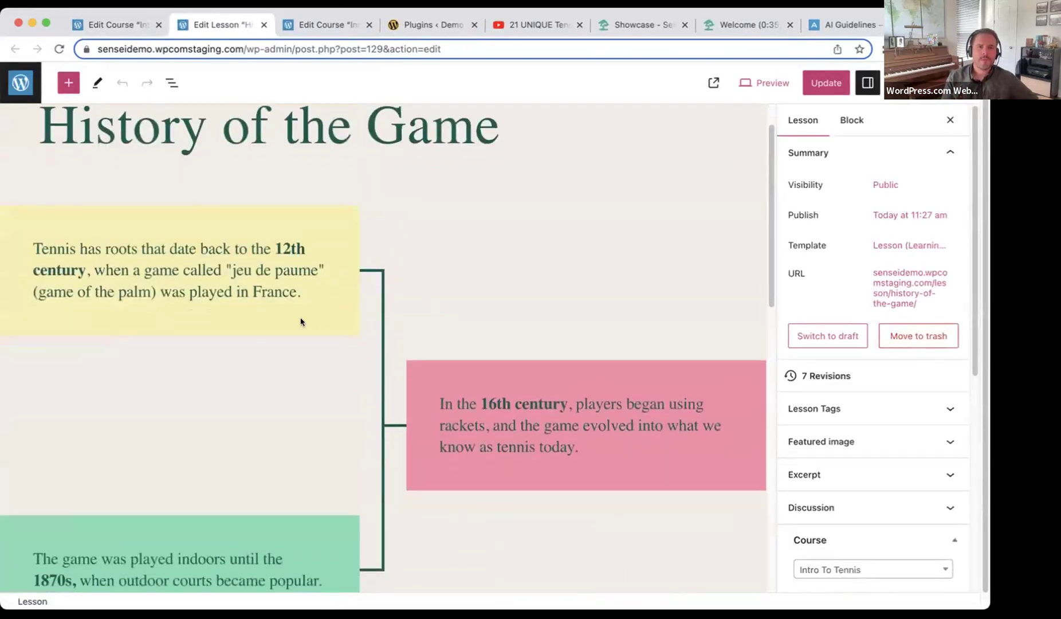
Insert a Page Break block between the timeline and the paragraph introducing the bullet point list.
scroll(415, 264, down, 5)
click(388, 399)
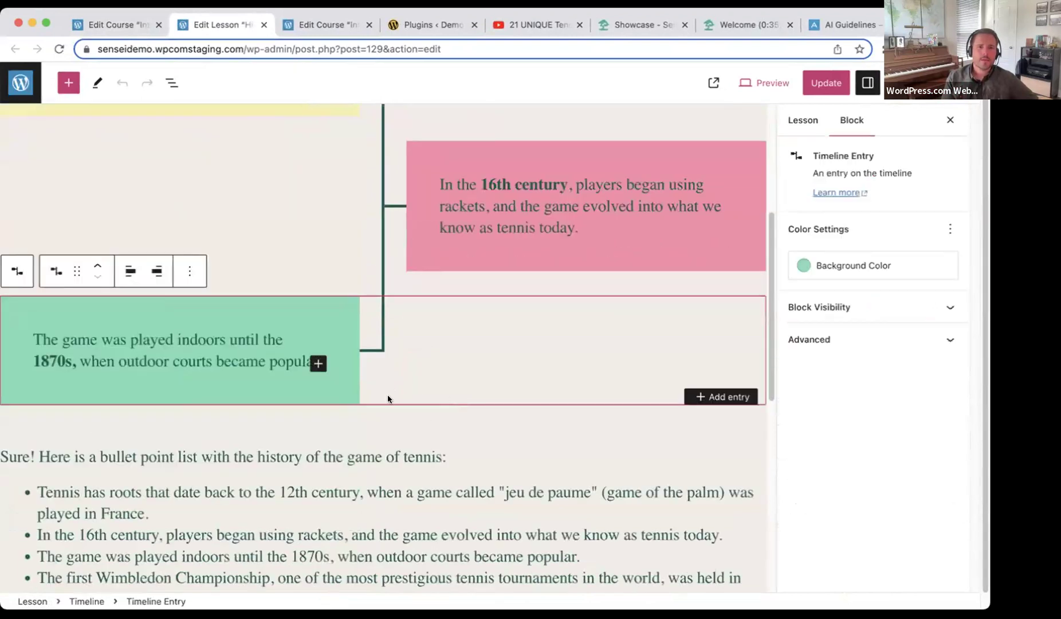
click(46, 441)
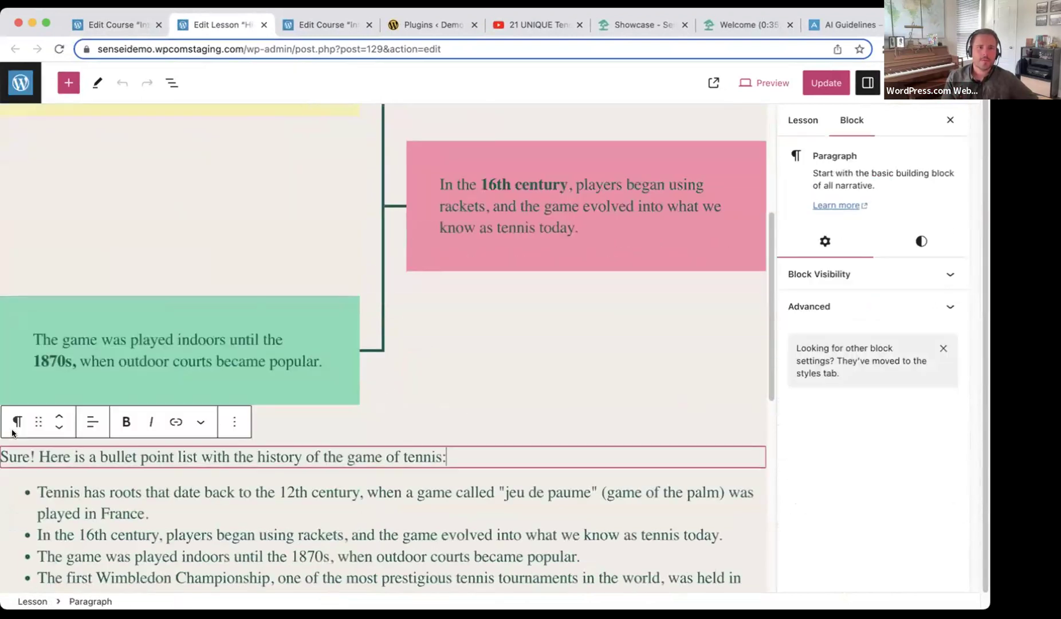
click(4, 447)
key(Return)
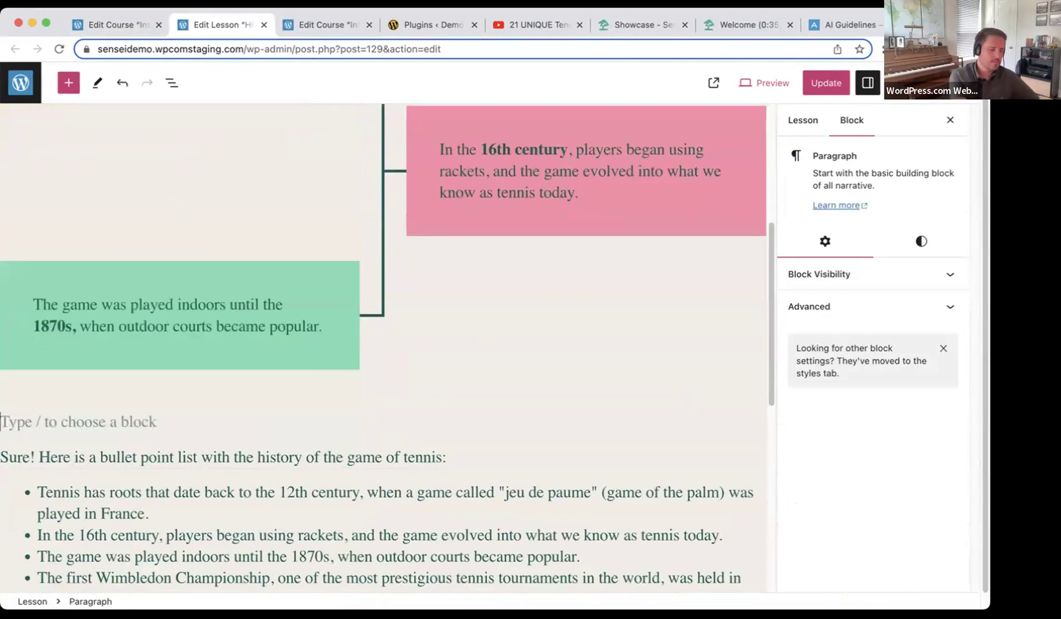
text(/)
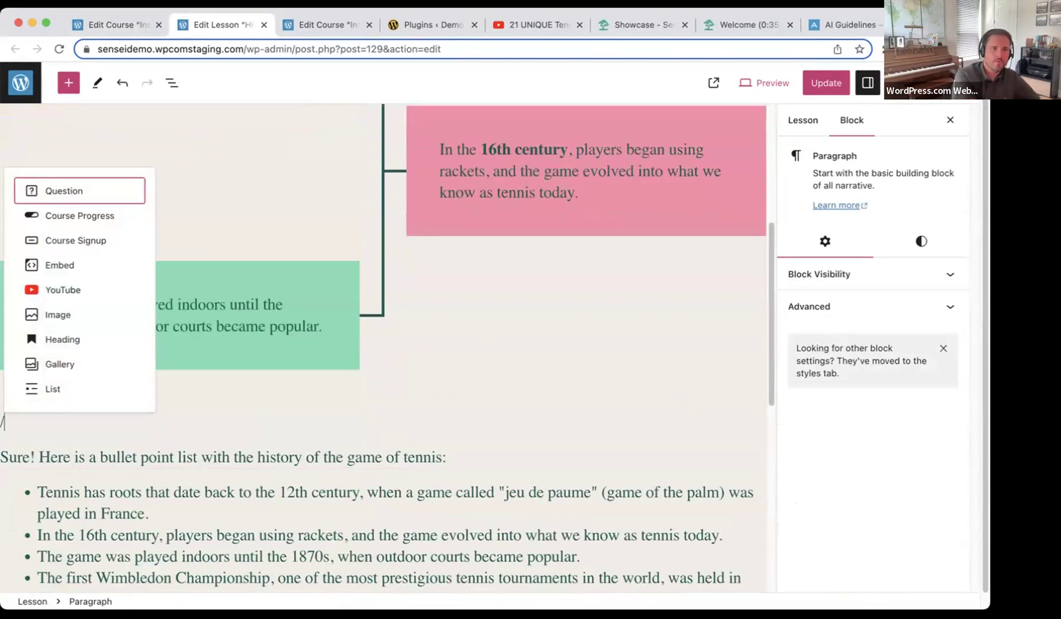
text(pag)
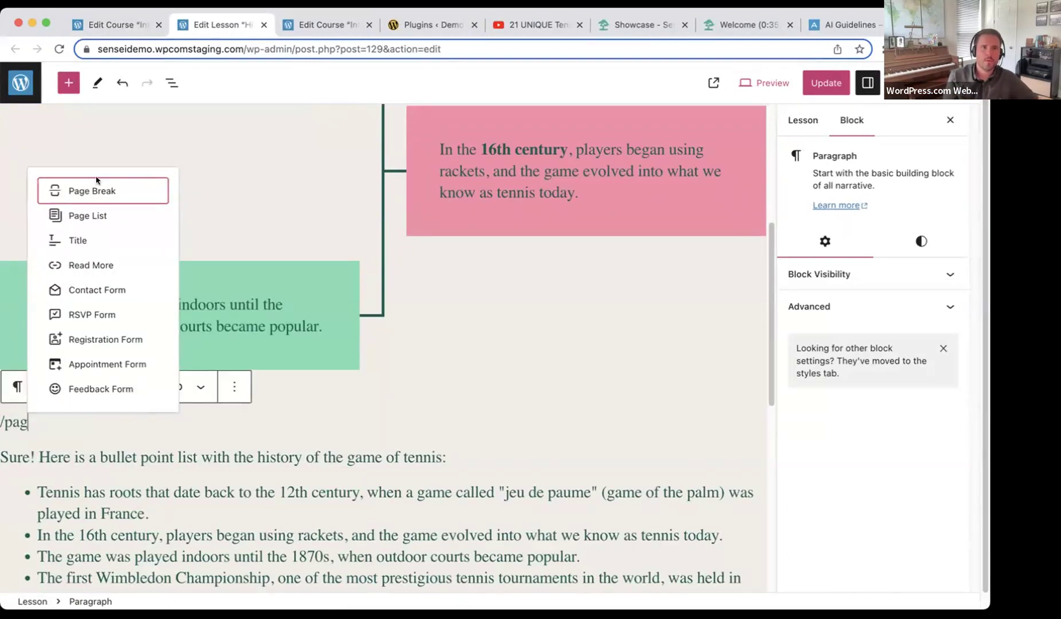
click(113, 192)
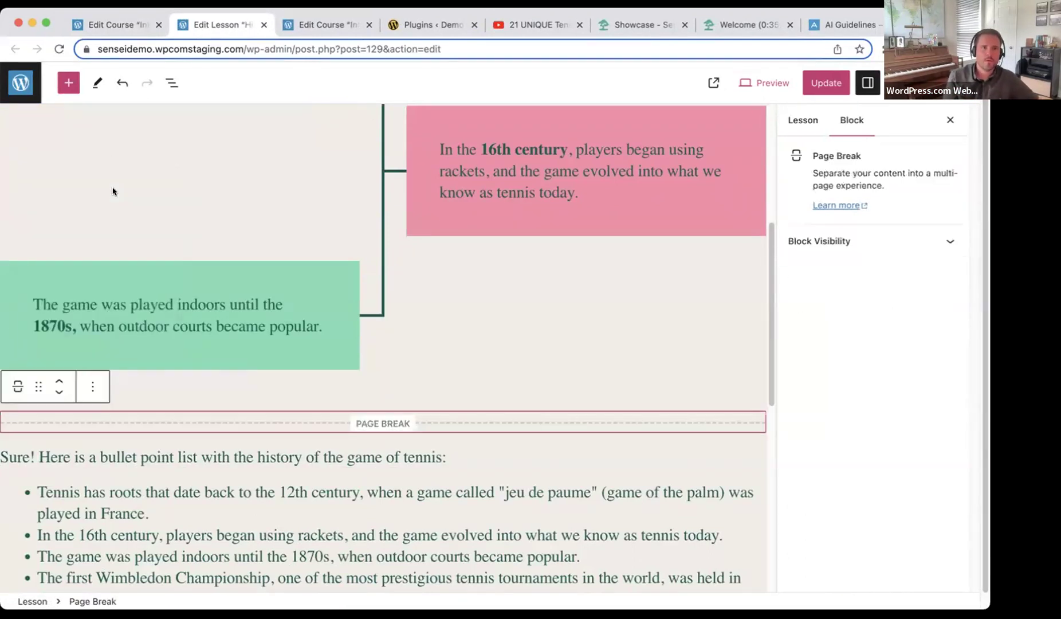
Update the History of the Game lesson and view its published page down to the page numbers.
click(817, 84)
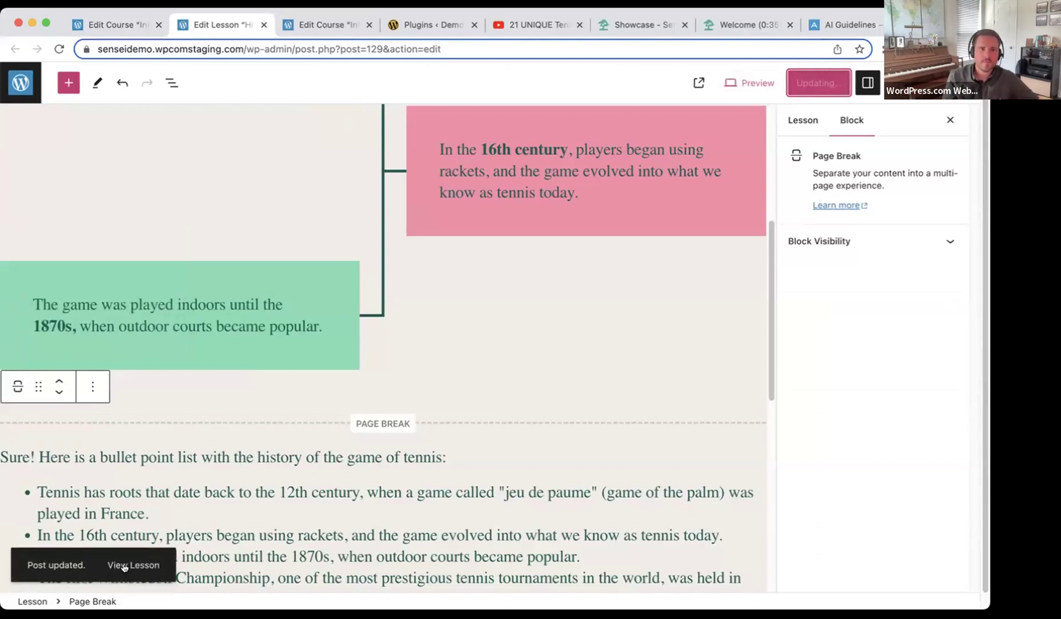
click(132, 565)
scroll(620, 232, down, 6)
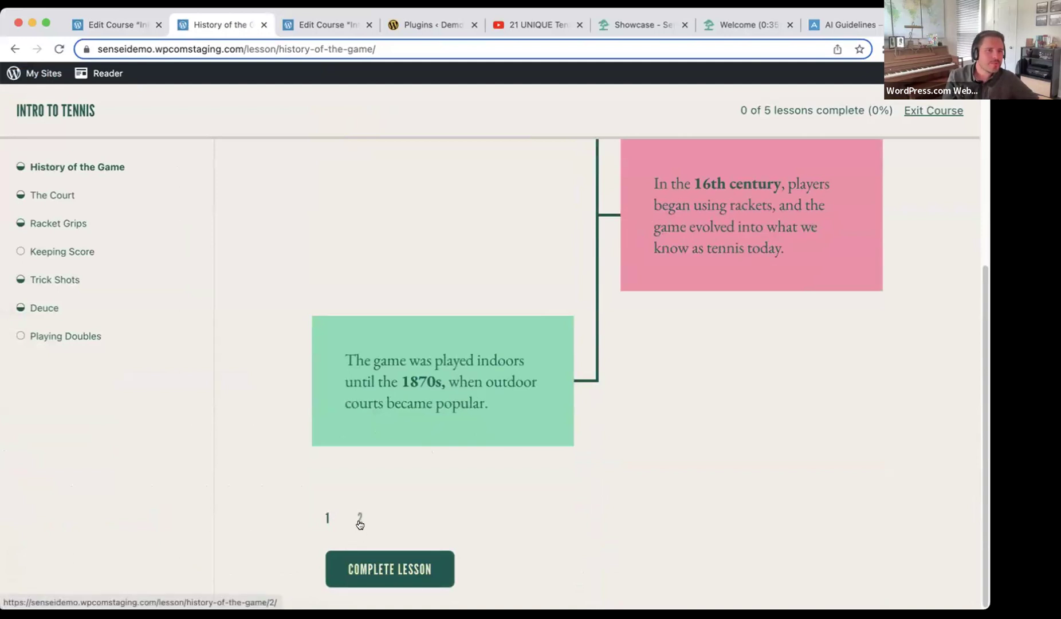
View the second page of the published History of the Game lesson and look over its bullet list.
click(360, 521)
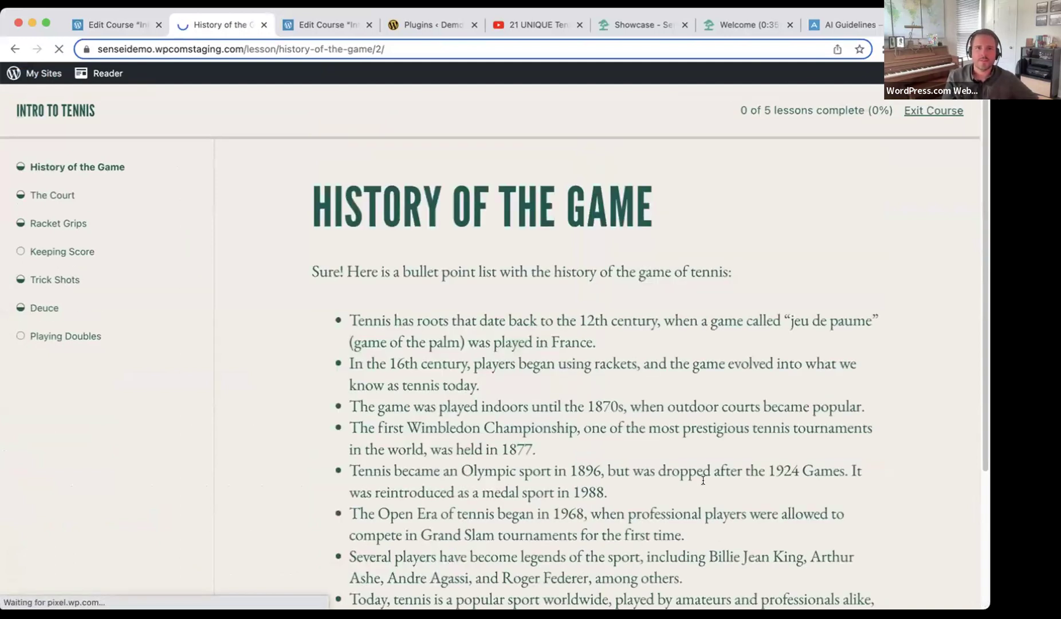
scroll(688, 444, down, 3)
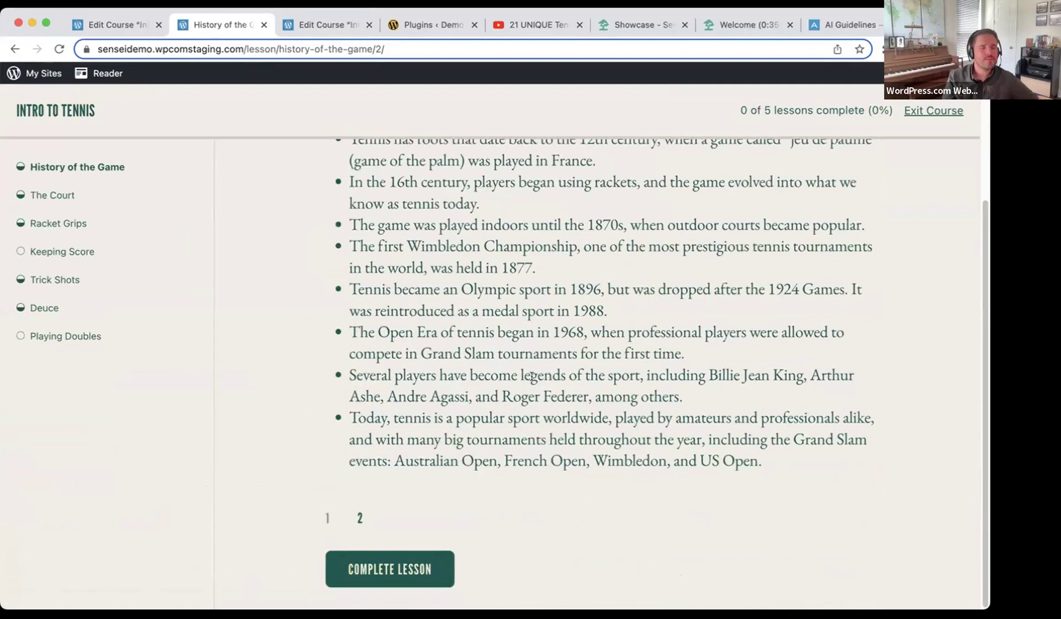
scroll(532, 376, up, 4)
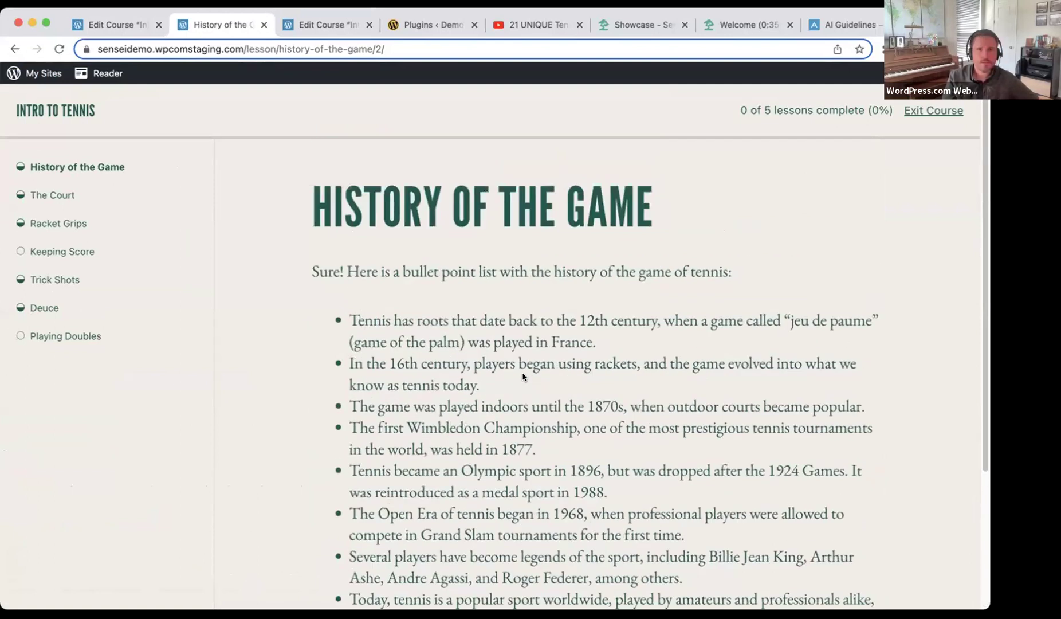
scroll(562, 391, down, 4)
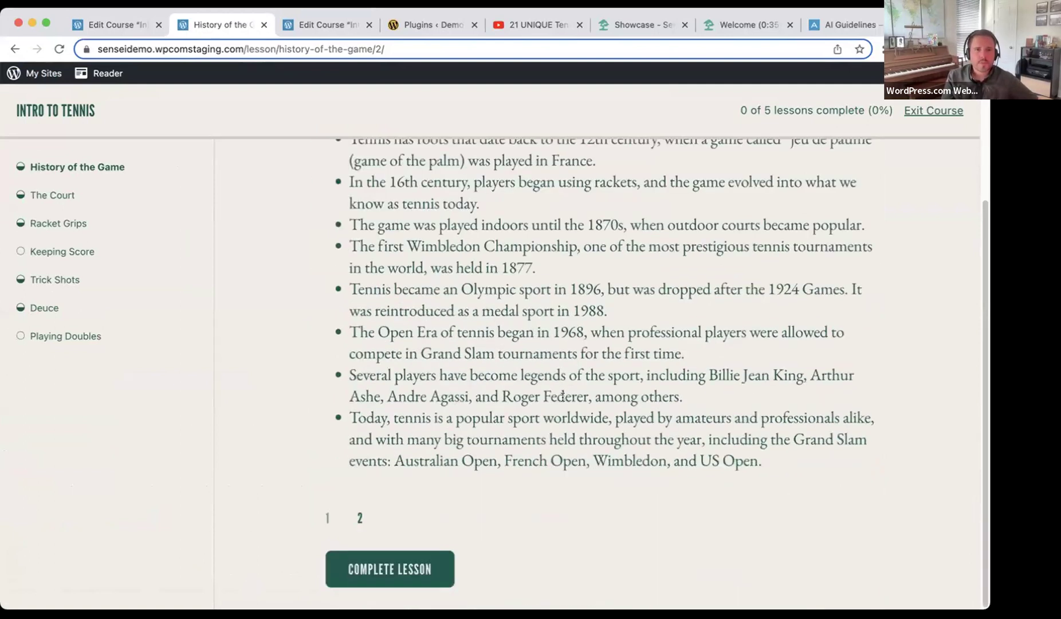
scroll(514, 397, up, 4)
scroll(513, 397, down, 4)
scroll(324, 524, up, 4)
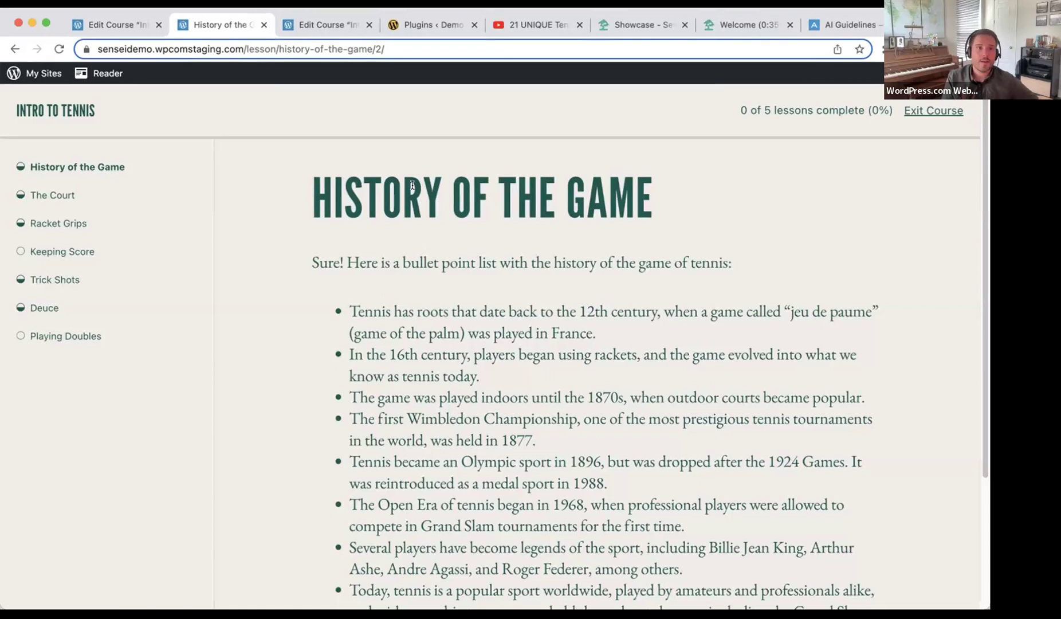
Go back to the History of the Game lesson editor and exit it to the site's Lessons list.
click(15, 49)
click(16, 49)
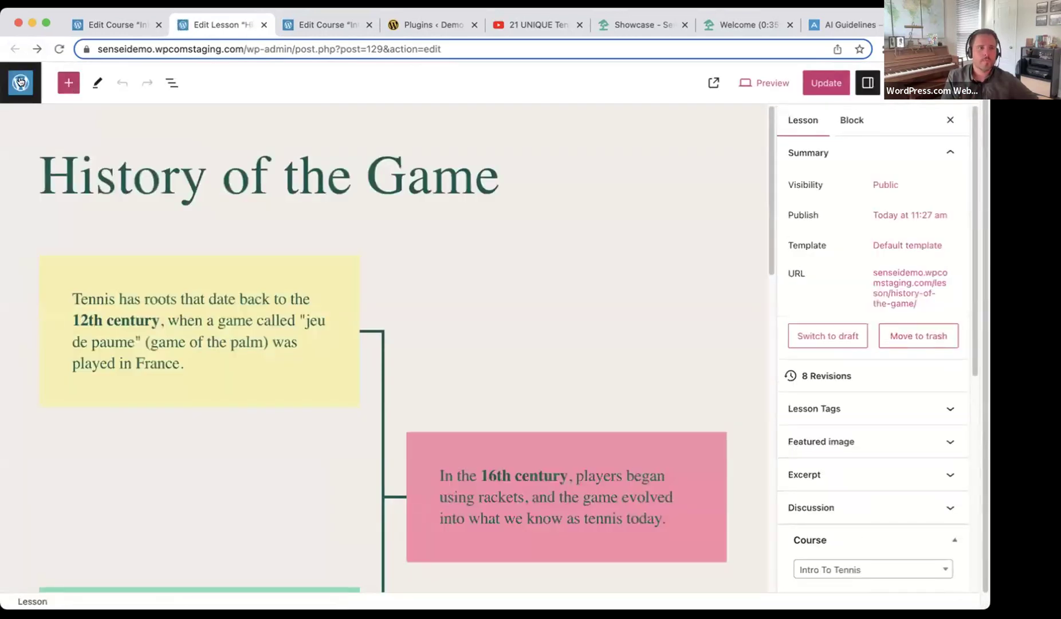
click(20, 82)
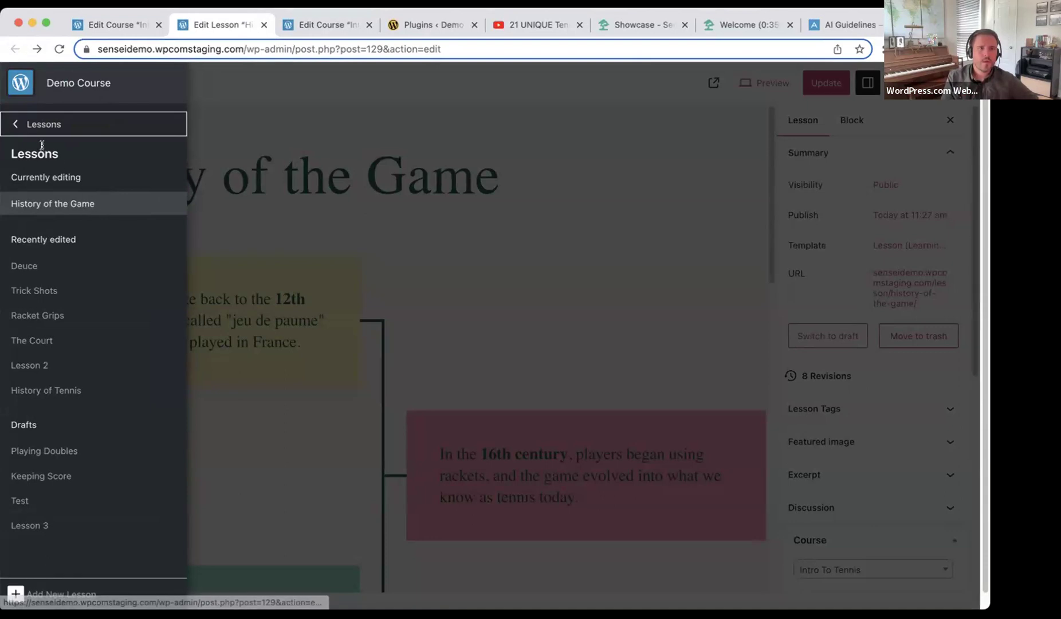
click(42, 127)
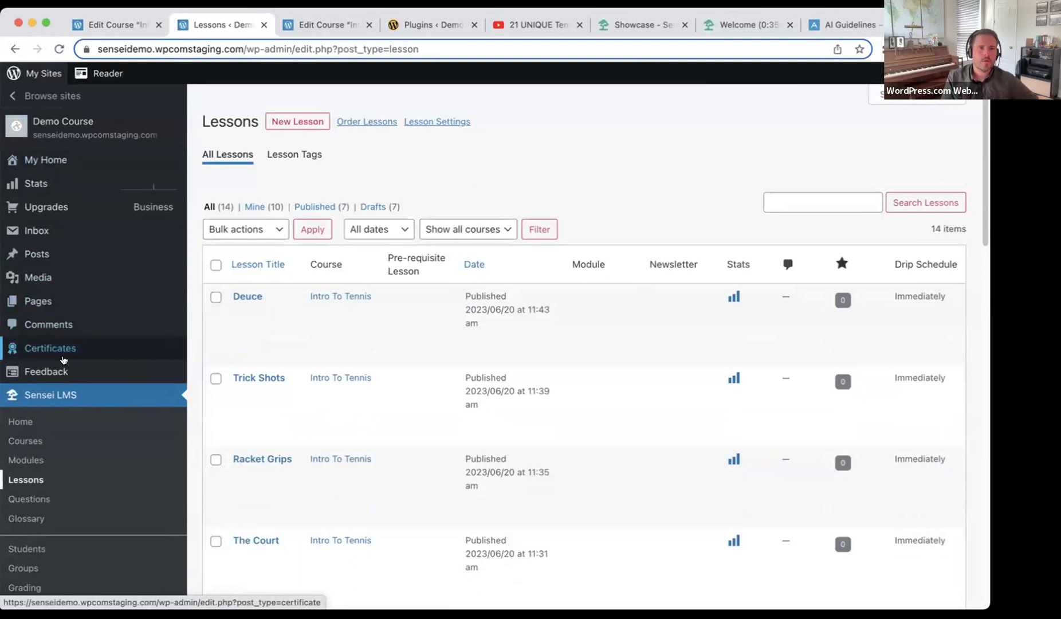
mouse_move(66, 347)
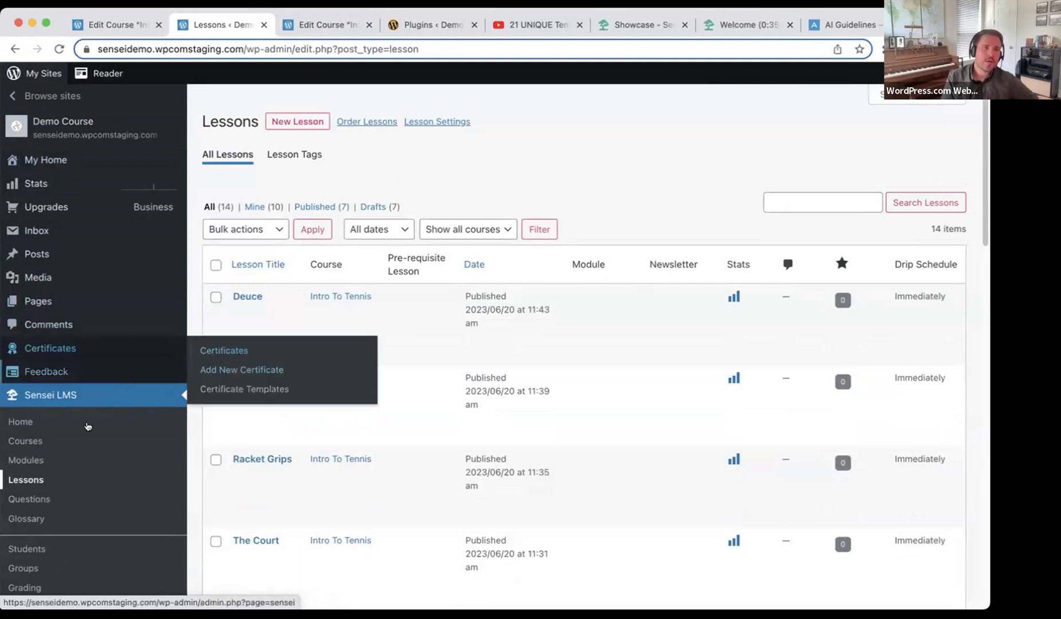
mouse_move(269, 321)
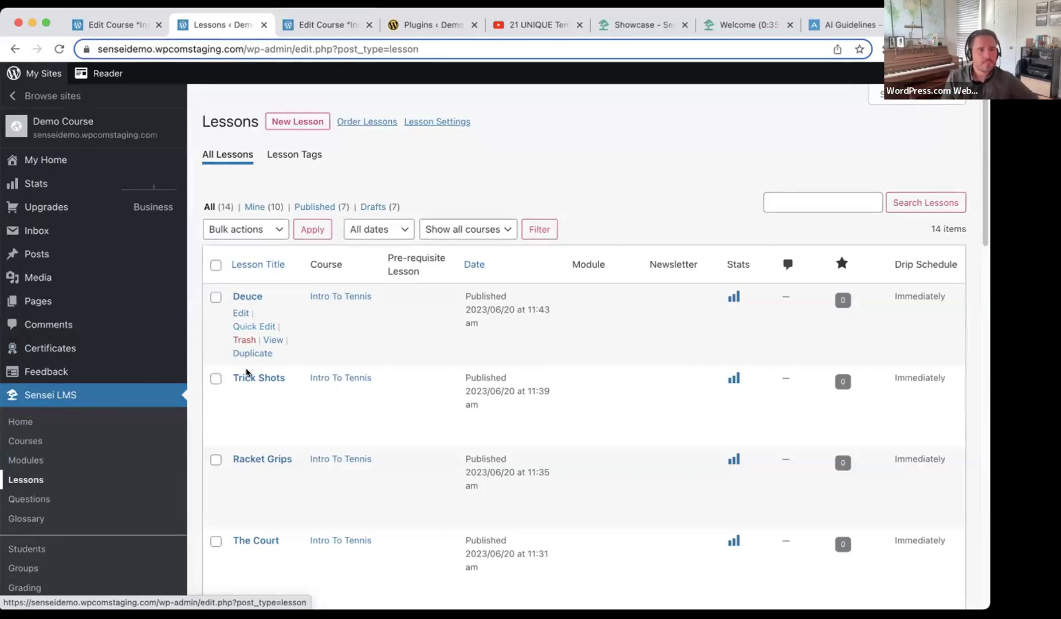
Open the Sensei LMS Settings and review the list of student emails.
scroll(163, 415, down, 2)
scroll(163, 416, down, 5)
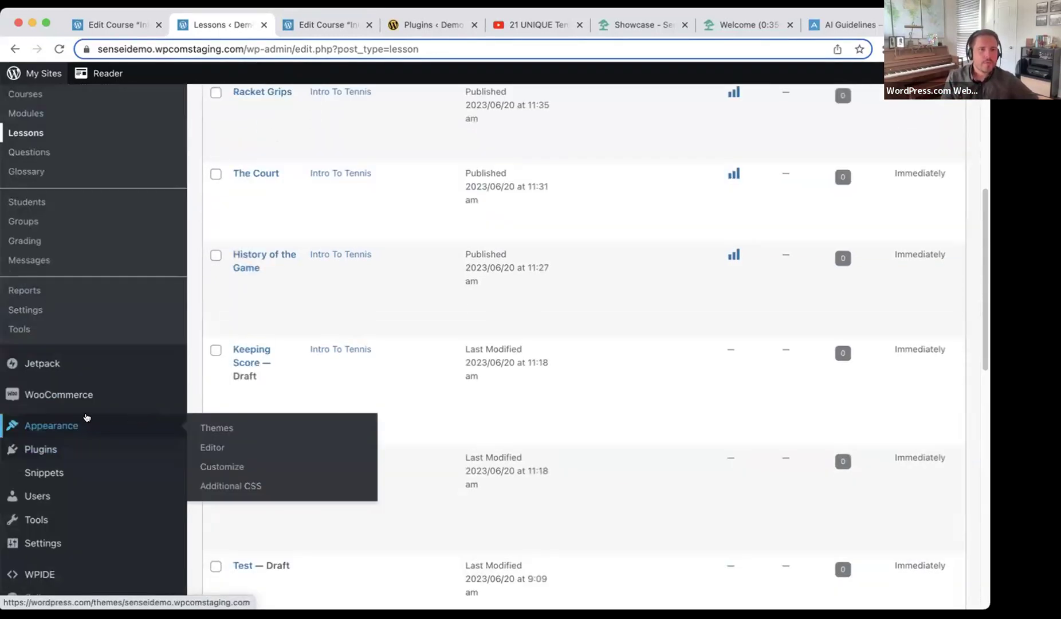
scroll(149, 421, up, 3)
click(47, 392)
scroll(137, 389, up, 5)
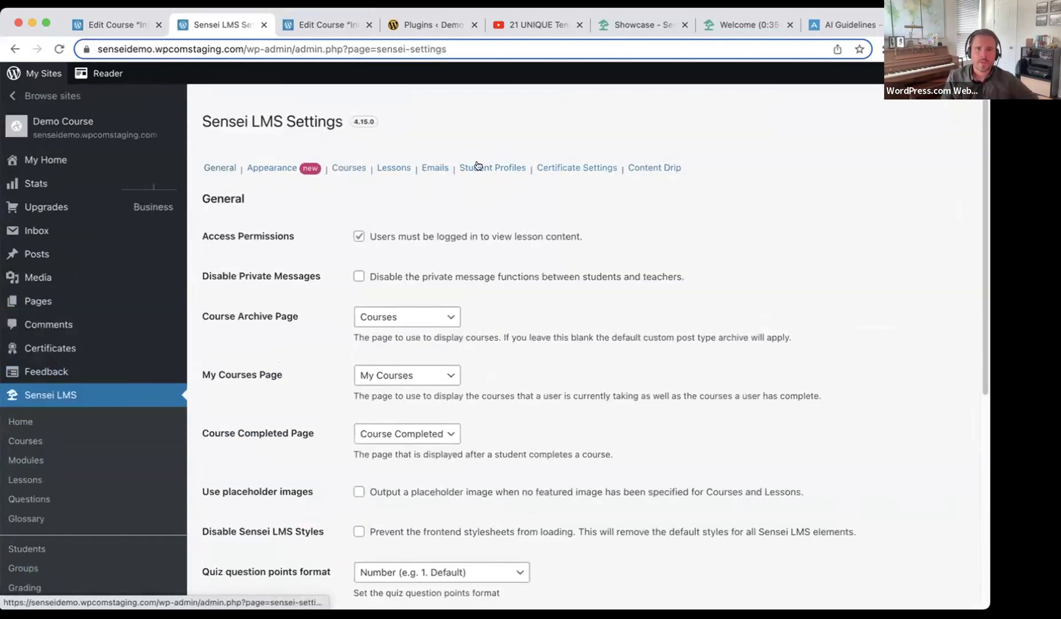
click(428, 170)
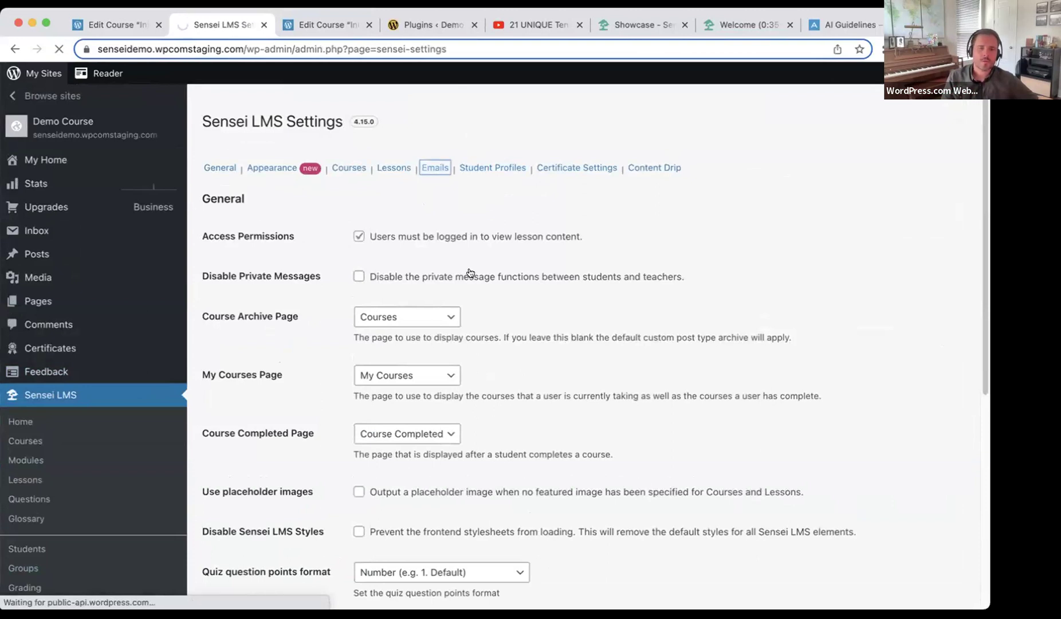
scroll(469, 272, down, 1)
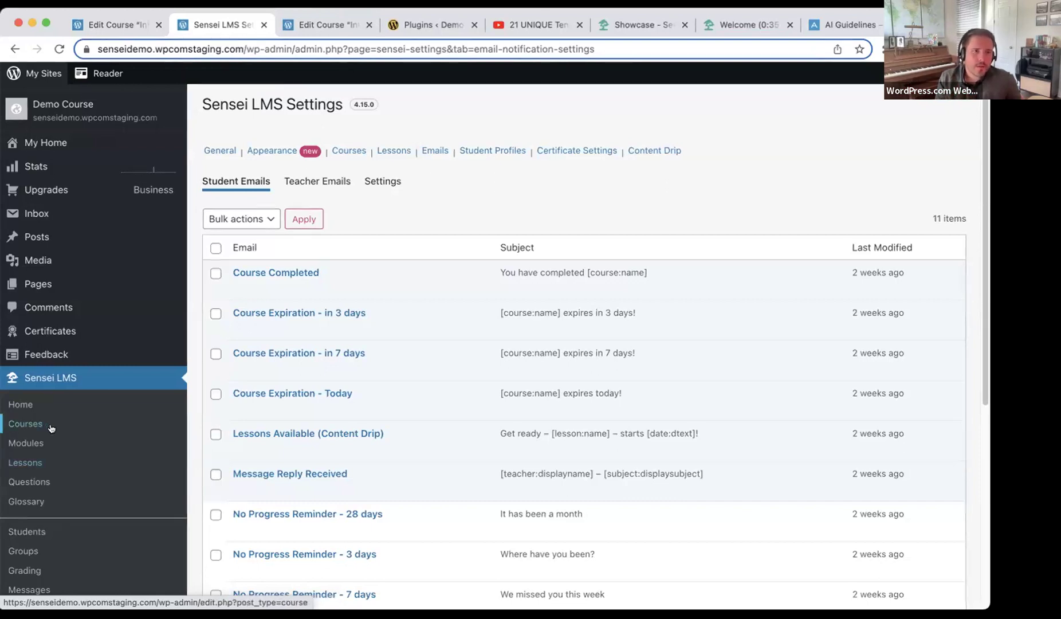
scroll(52, 426, down, 1)
scroll(111, 485, up, 2)
Examine the Learning Mode templates in the Sensei LMS Appearance settings.
click(272, 167)
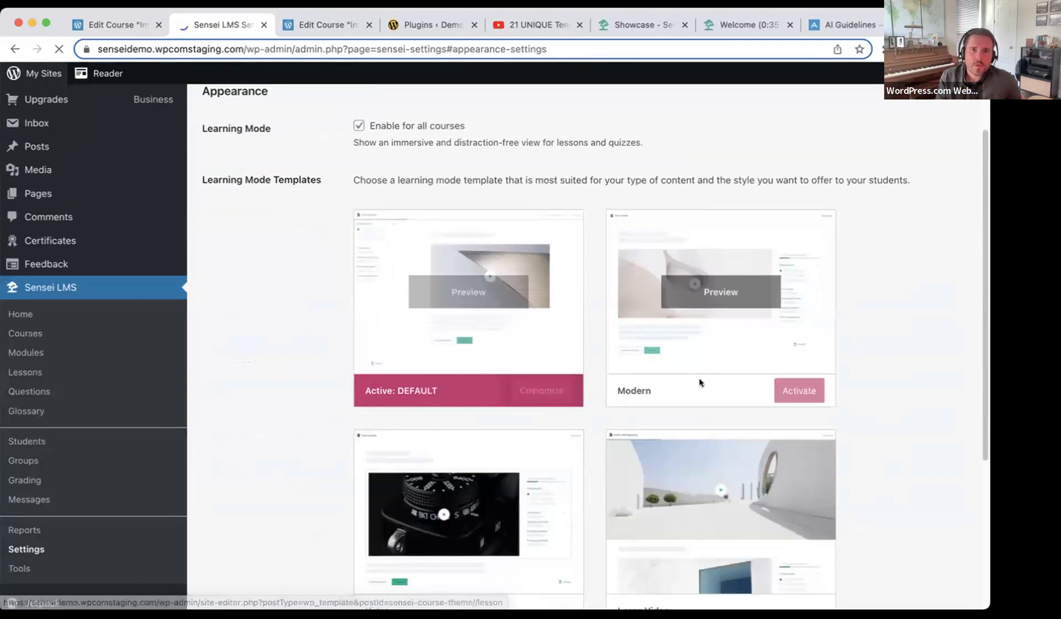
scroll(251, 279, down, 1)
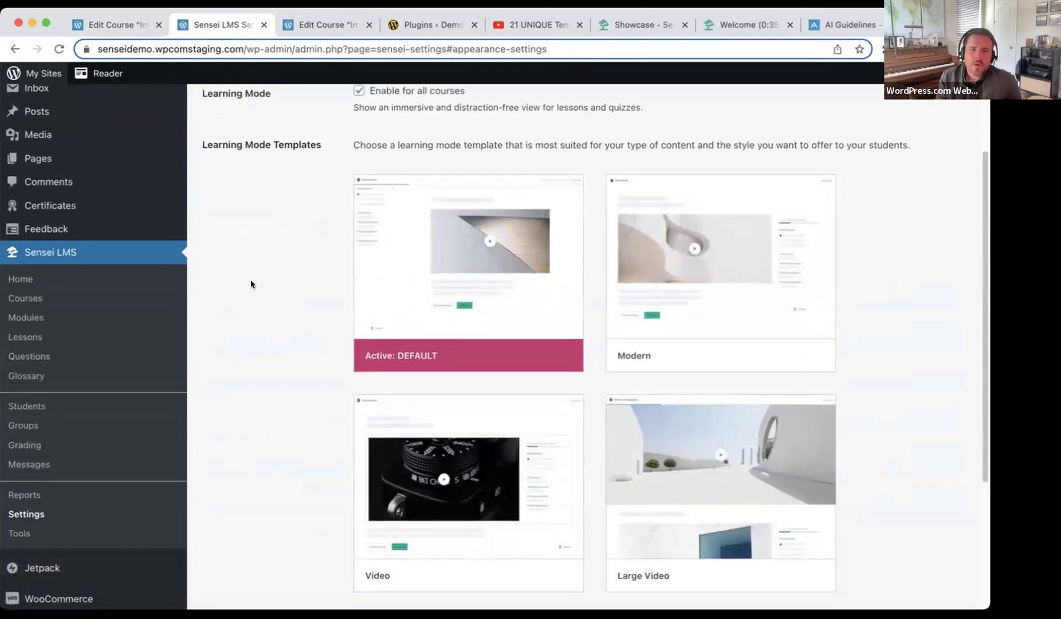
mouse_move(438, 284)
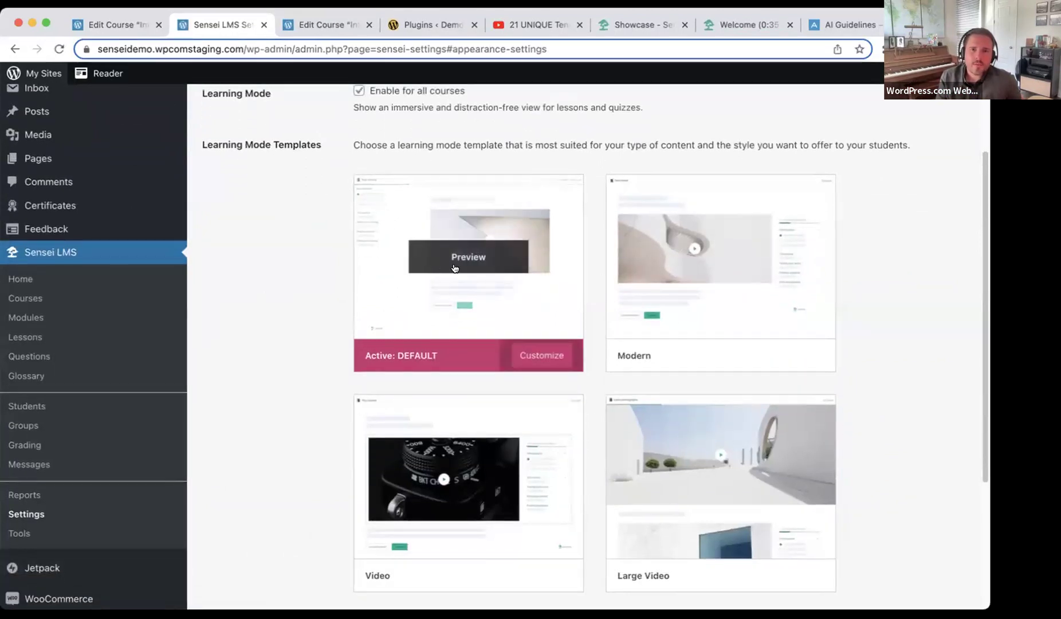
scroll(451, 266, down, 1)
mouse_move(489, 440)
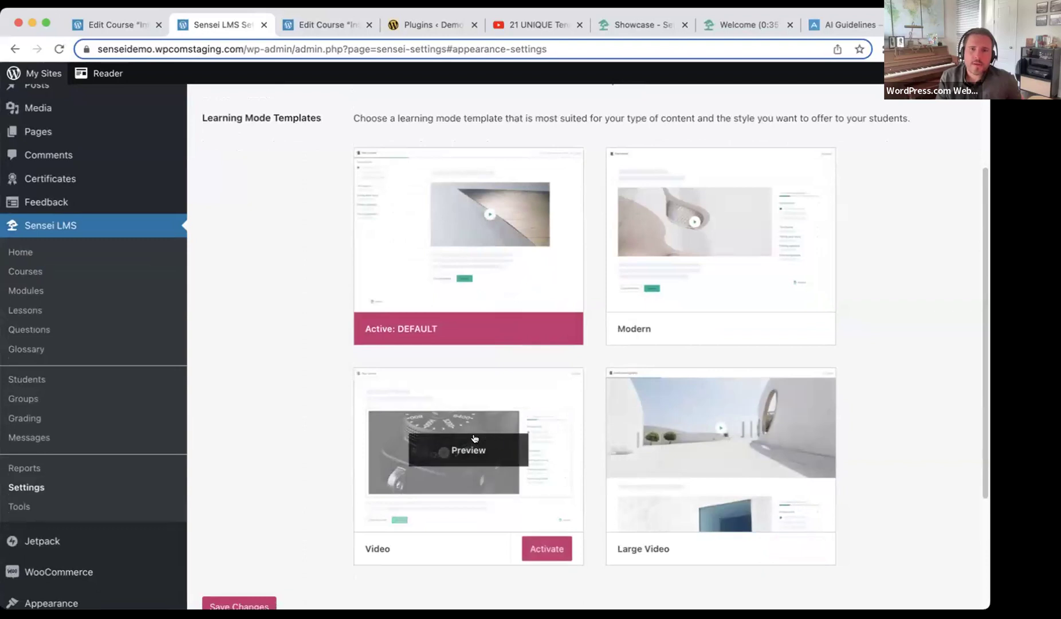
scroll(475, 439, up, 3)
mouse_move(444, 336)
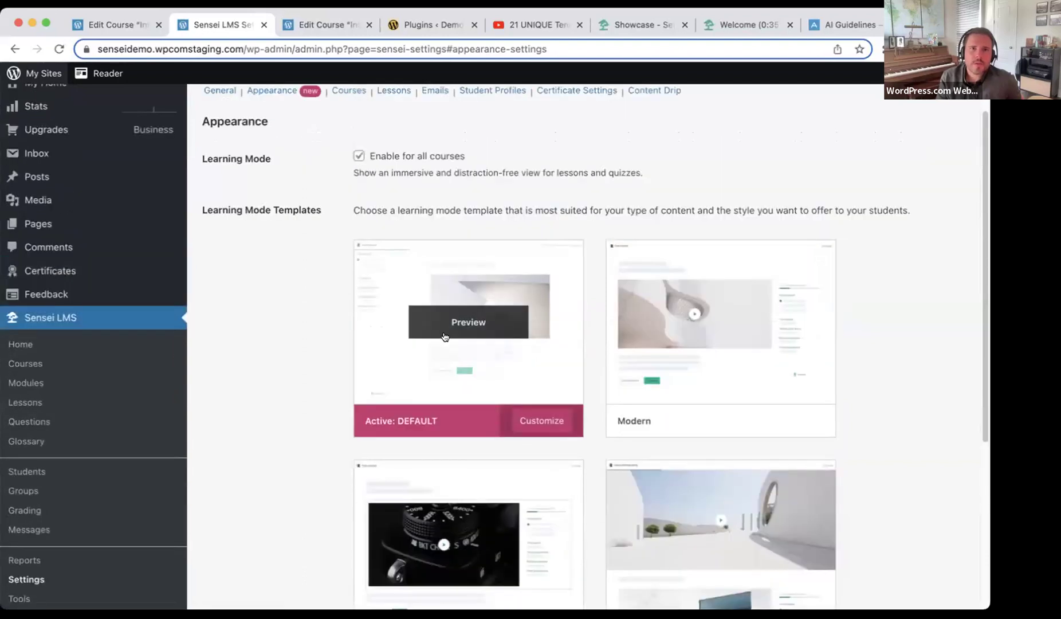
Open the active Default learning mode template for customization, view its lesson layout and exit to the site dashboard.
click(537, 420)
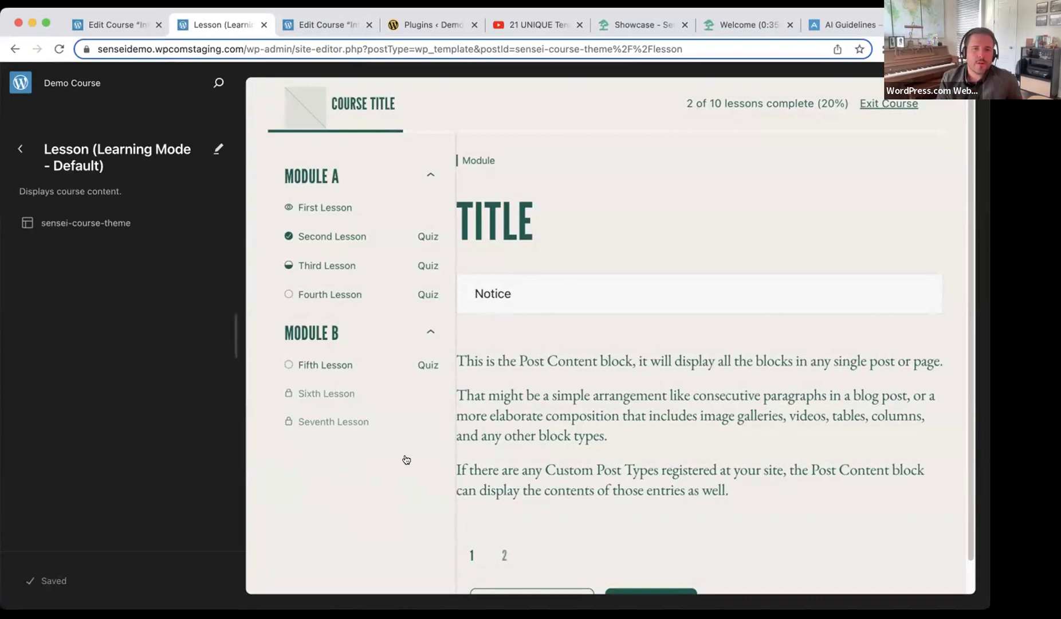
scroll(376, 448, down, 1)
scroll(377, 447, up, 1)
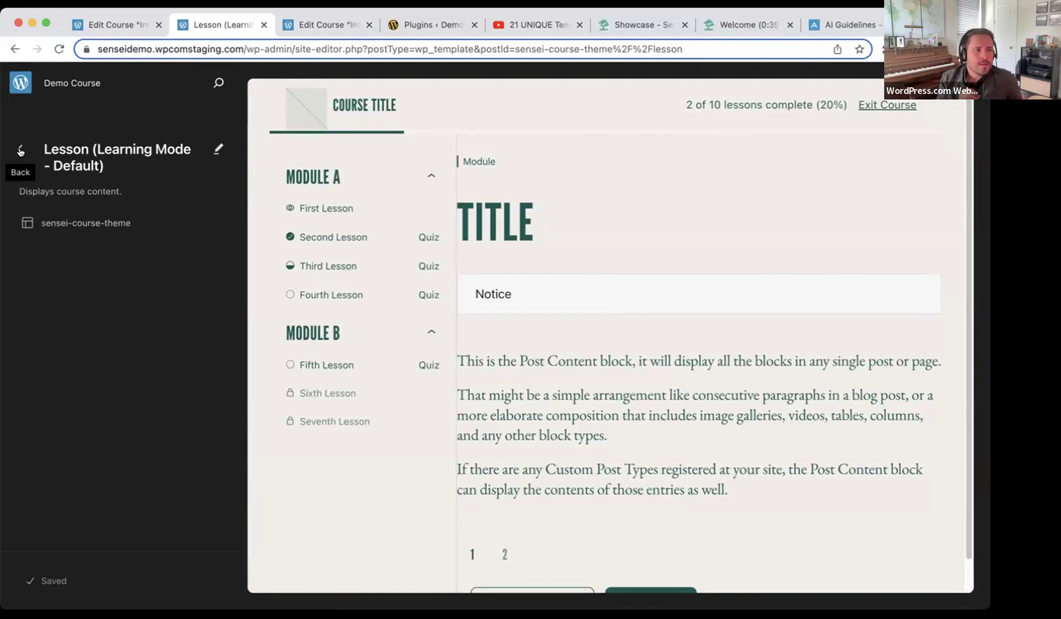
click(20, 150)
click(20, 150)
click(20, 151)
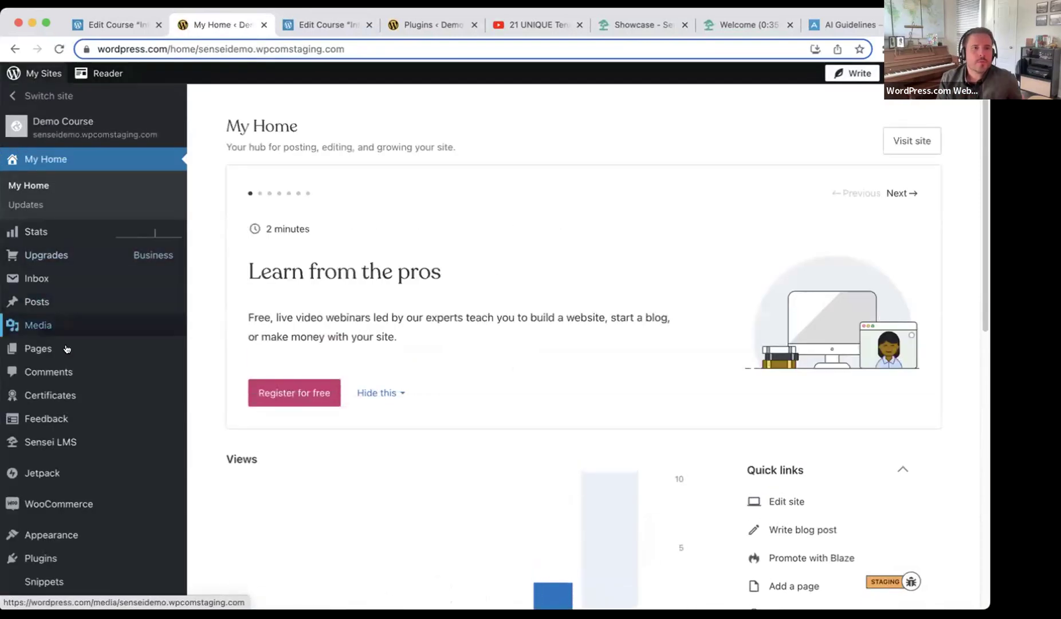
Create a new Sensei LMS student group named Test Group.
mouse_move(80, 483)
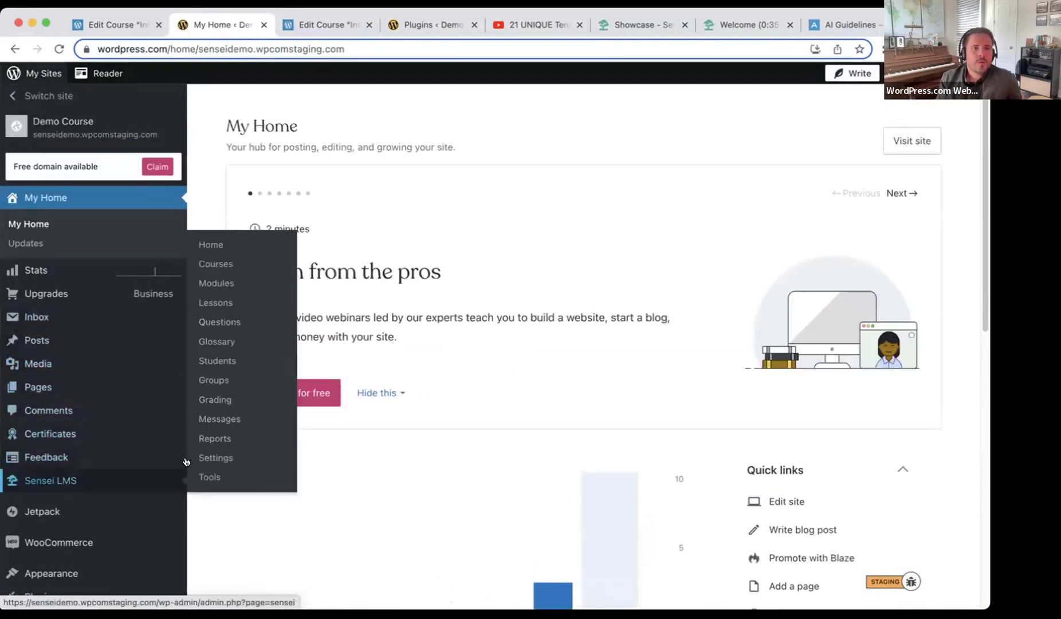
click(219, 381)
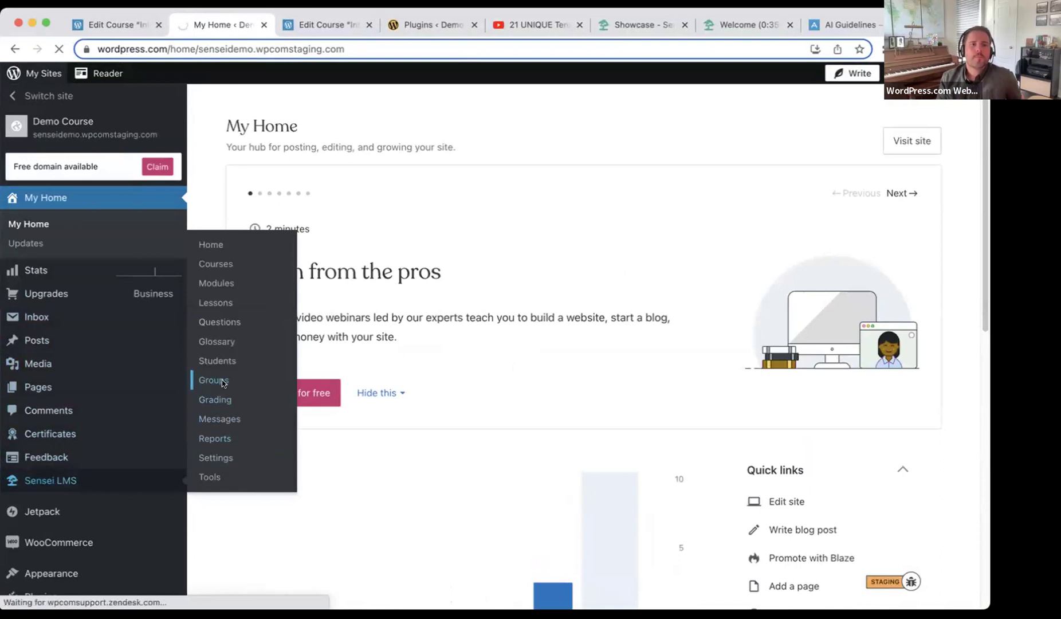
click(299, 123)
click(412, 354)
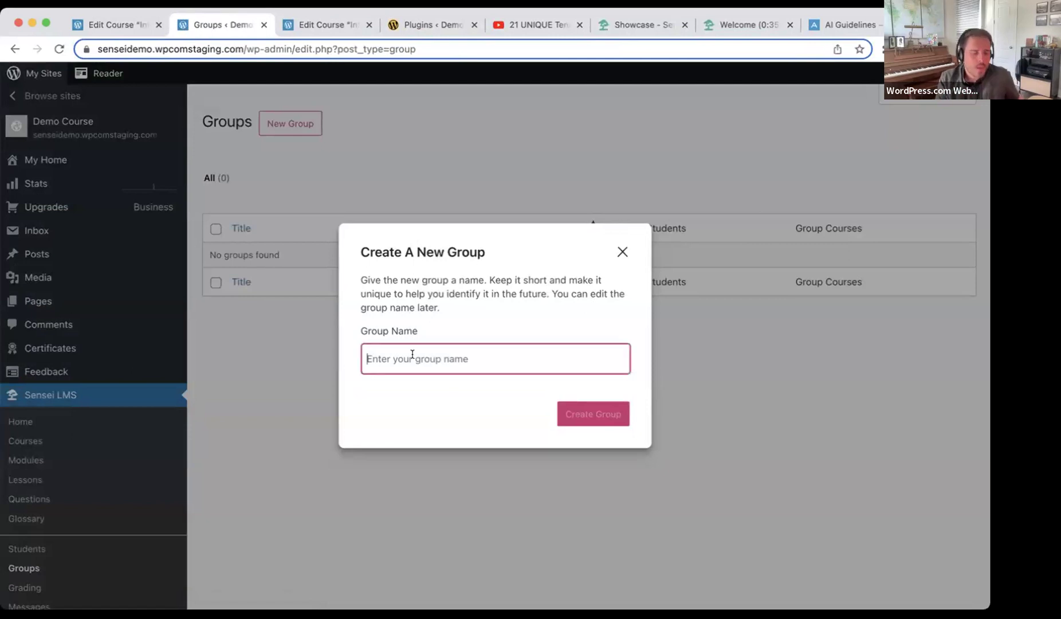
text(Test Group)
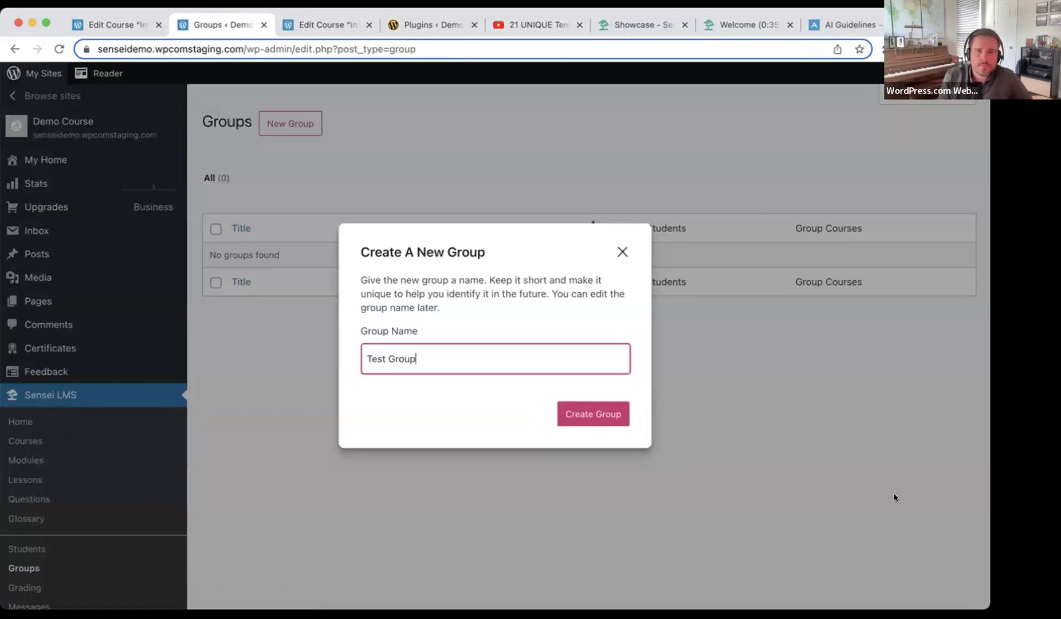
click(623, 418)
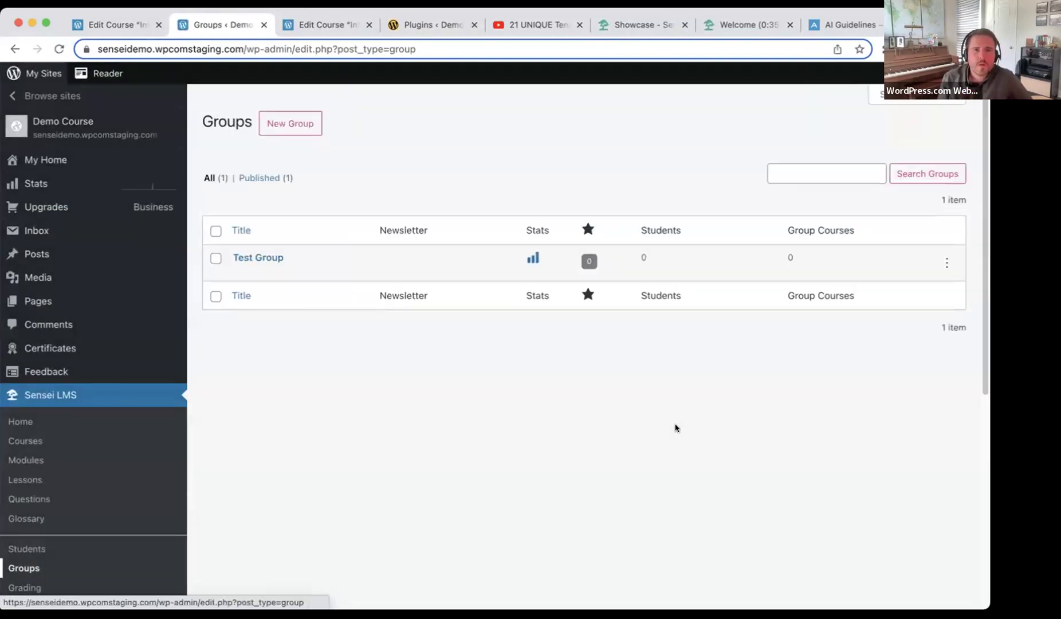
Open Test Group and view its Cohorts and Access Period settings.
click(246, 258)
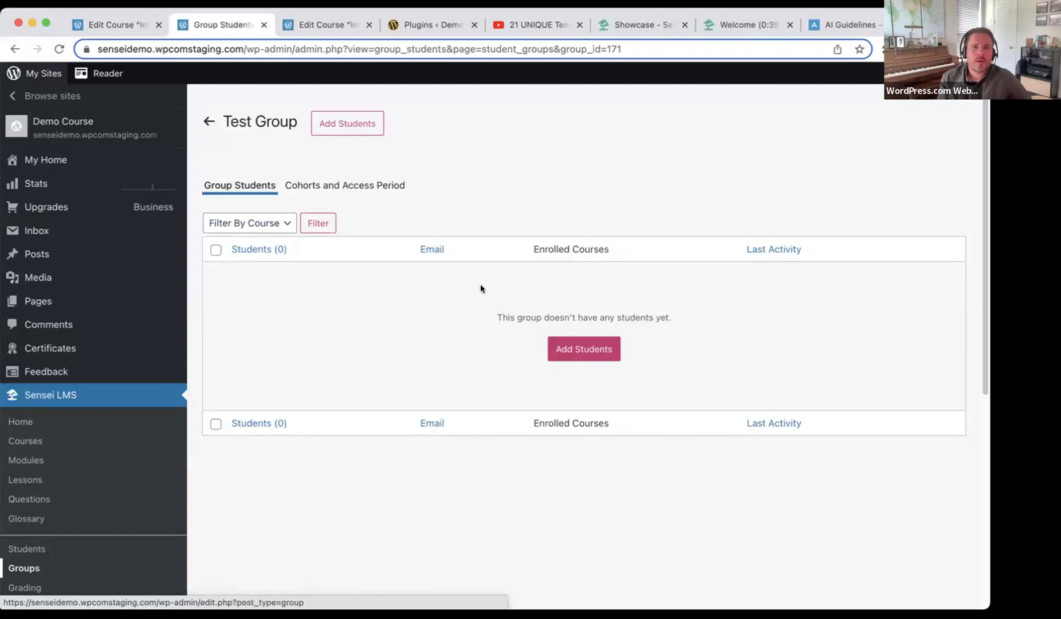
click(342, 185)
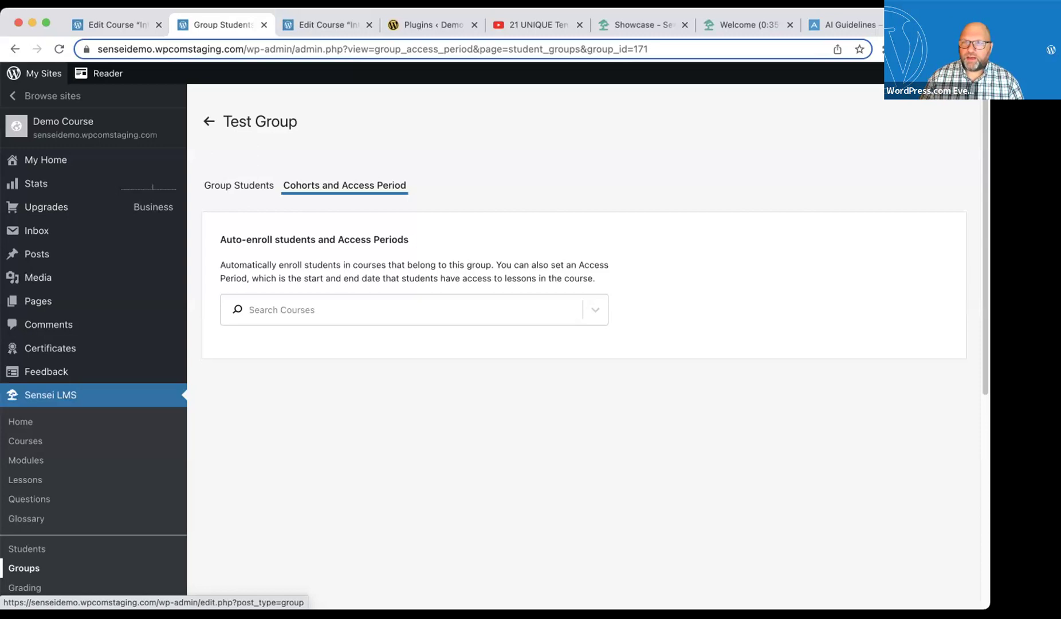
View the Demo Course site's front page and switch back to the course editor showing the lesson outline.
click(69, 121)
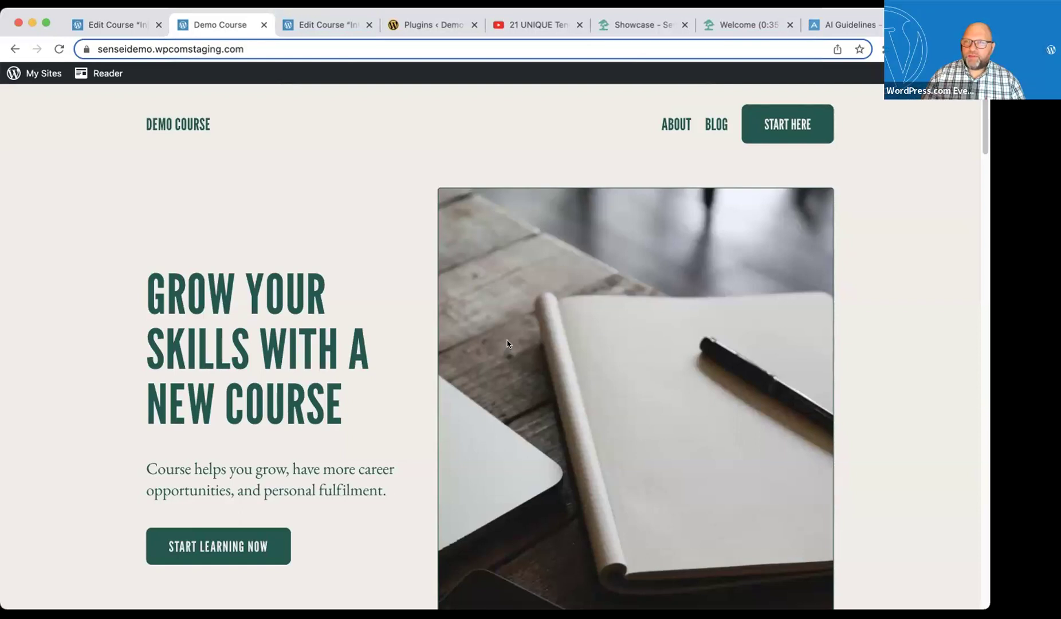
click(128, 26)
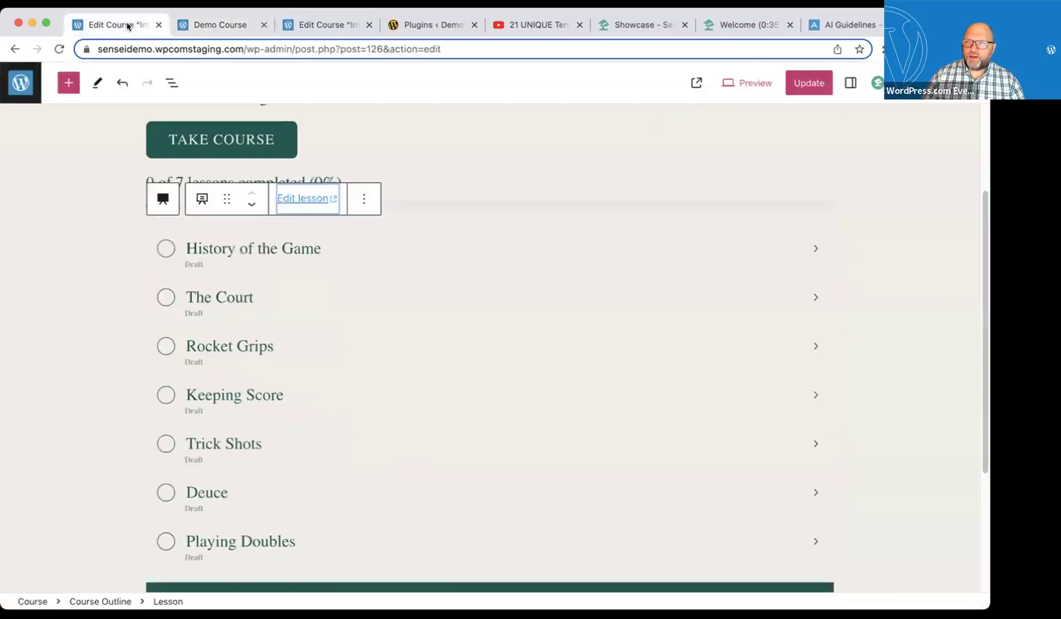
click(141, 46)
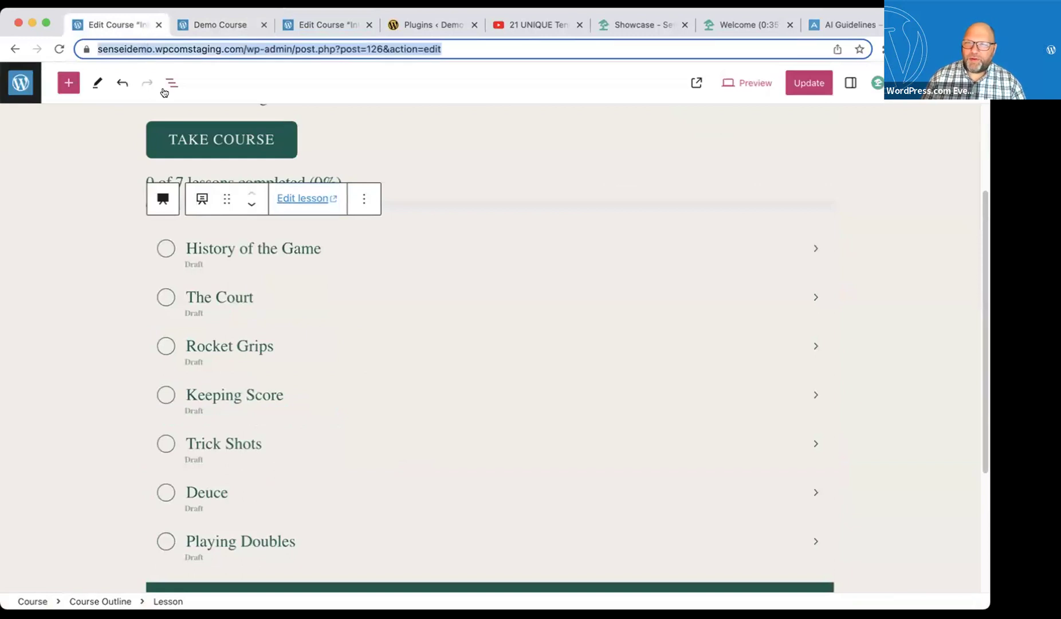